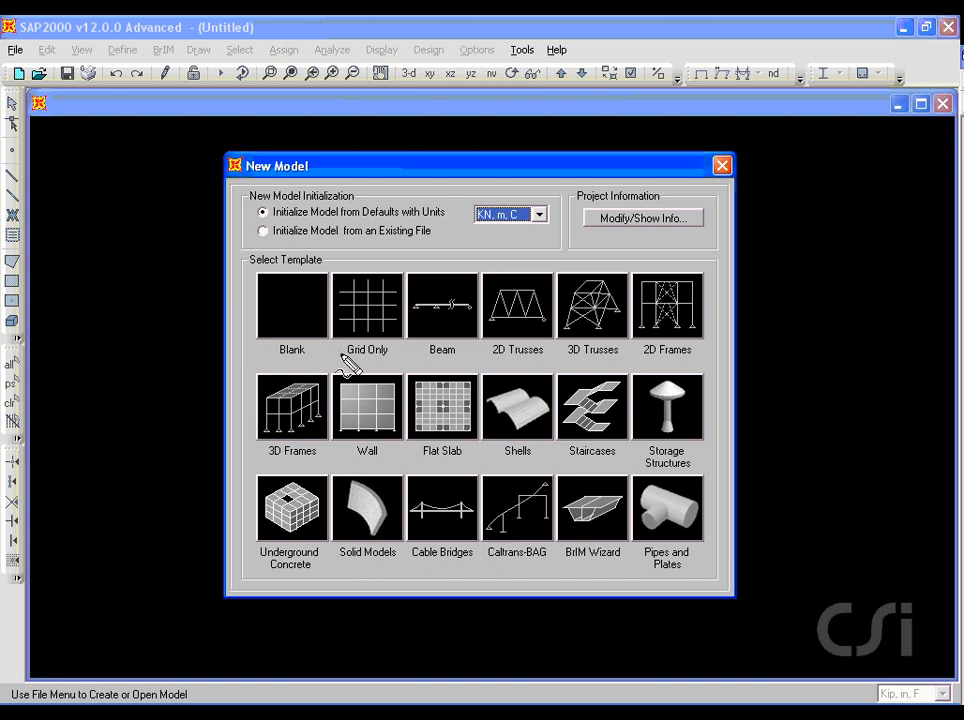
Create a new grid-only model with three grid lines in each of the X, Y and Z directions.
{"action": "left_click_drag", "start_coordinate": [341, 352], "coordinate": [384, 352]}
{"action": "key", "text": "Escape"}
{"action": "left_click", "coordinate": [378, 311]}
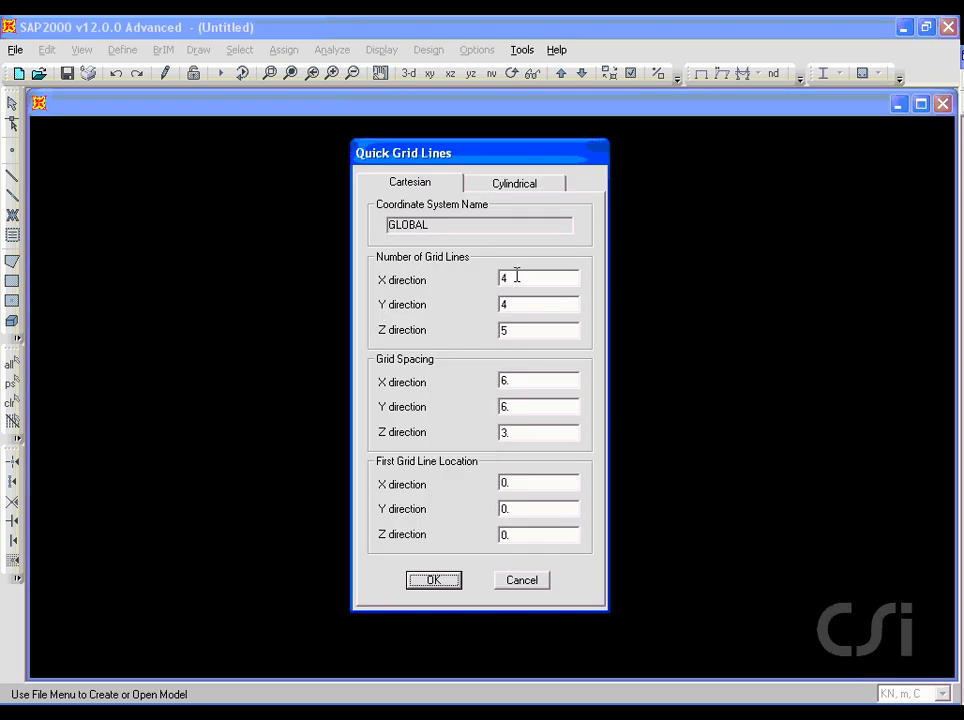
{"action": "double_click", "coordinate": [516, 276]}
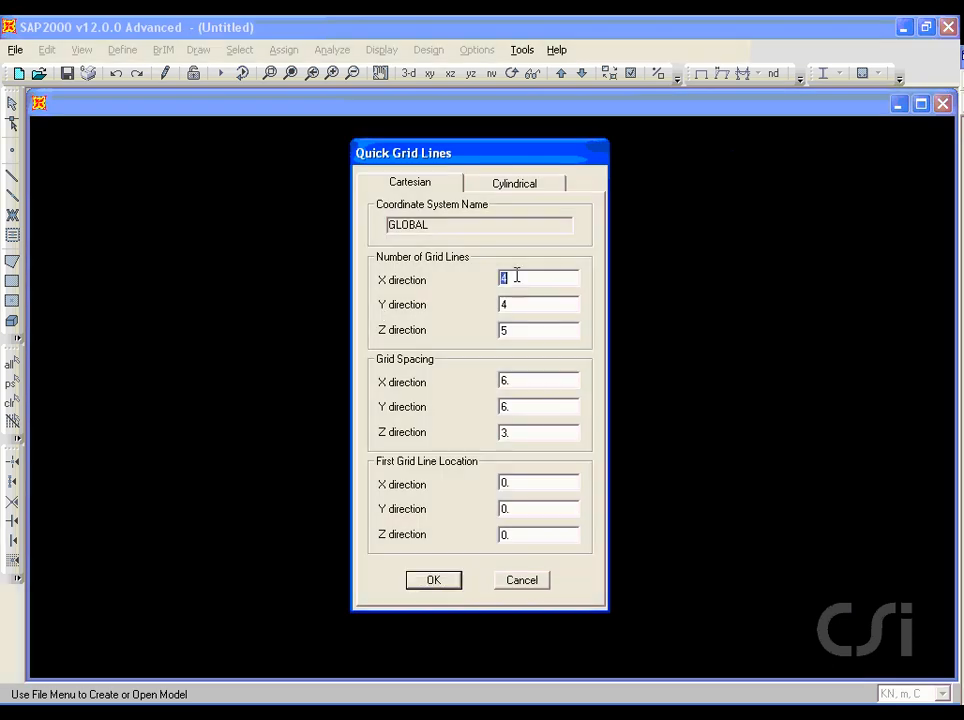
{"action": "type", "text": "3"}
{"action": "double_click", "coordinate": [508, 304]}
{"action": "type", "text": "3"}
{"action": "double_click", "coordinate": [511, 329]}
{"action": "type", "text": "3"}
{"action": "left_click", "coordinate": [436, 583]}
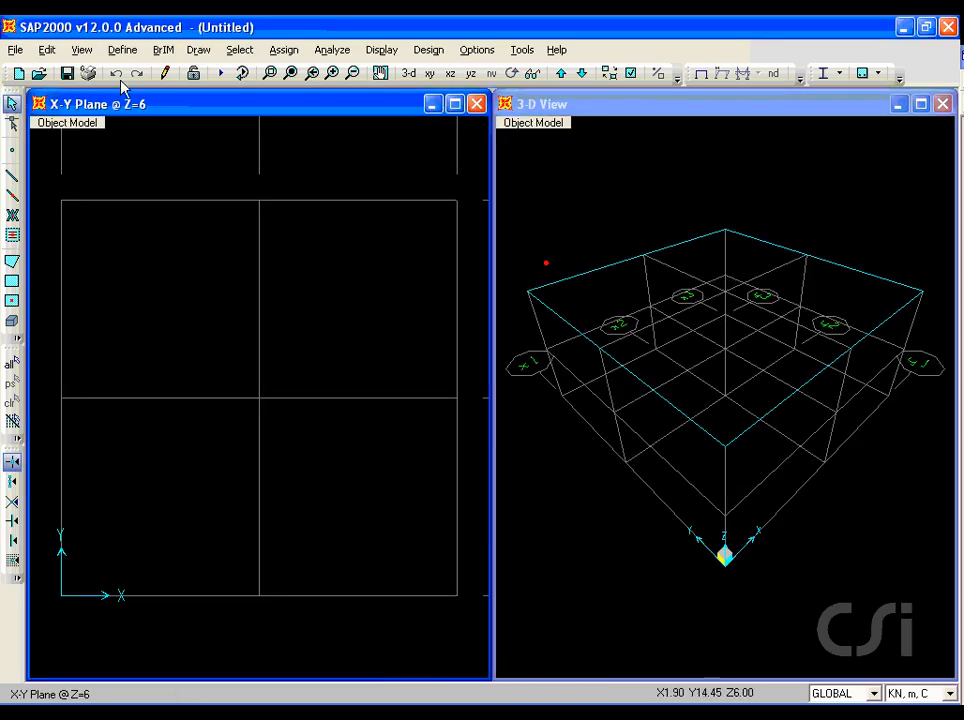
Modify the GLOBAL grid system, setting the x1, x2 and x3 ordinates to -100, 0 and 100 m.
{"action": "left_click", "coordinate": [122, 50]}
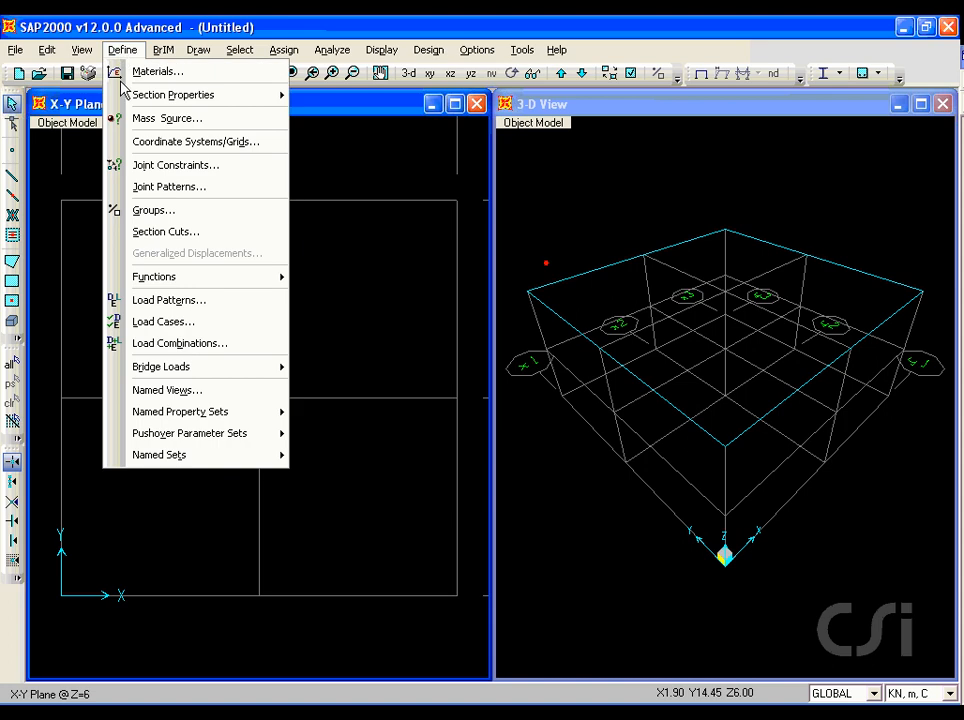
{"action": "left_click", "coordinate": [254, 143]}
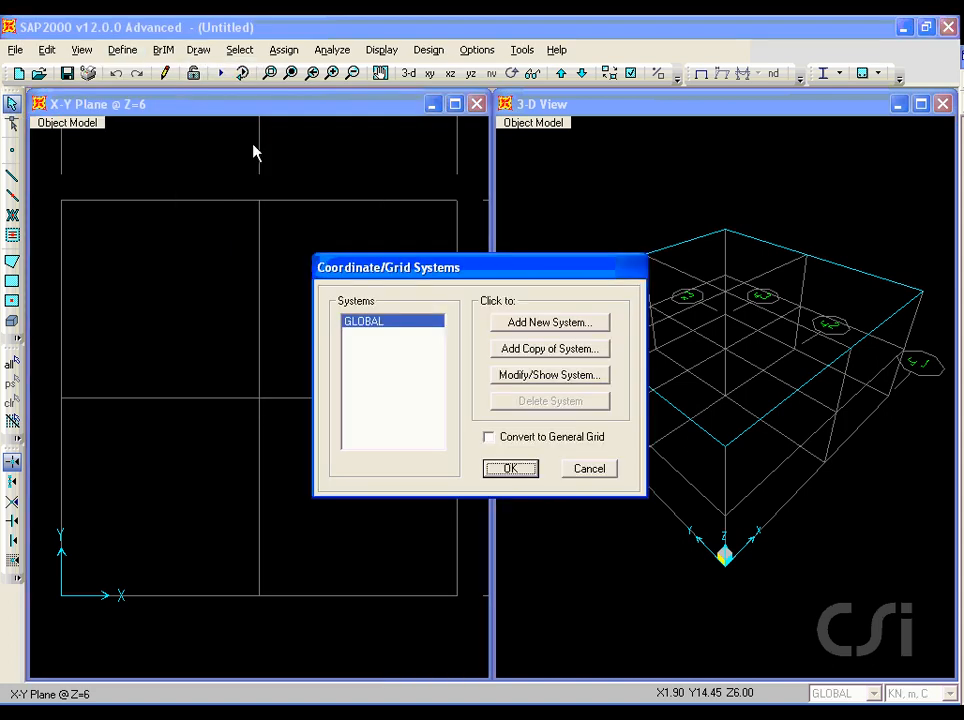
{"action": "left_click", "coordinate": [546, 376]}
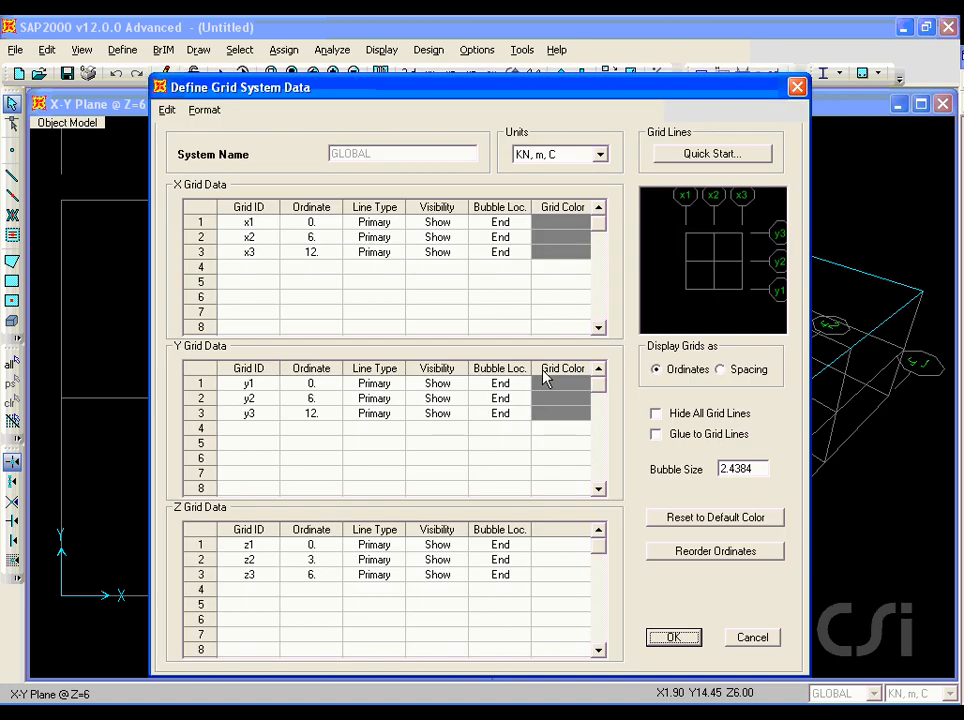
{"action": "left_click", "coordinate": [317, 222]}
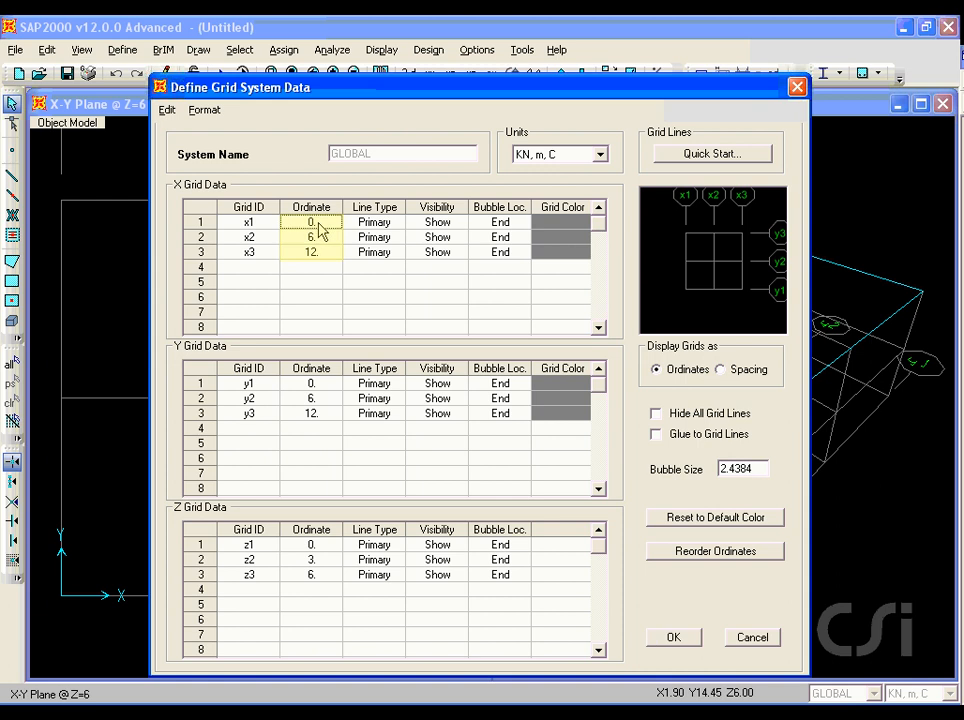
{"action": "type", "text": "-100"}
{"action": "left_click", "coordinate": [318, 240]}
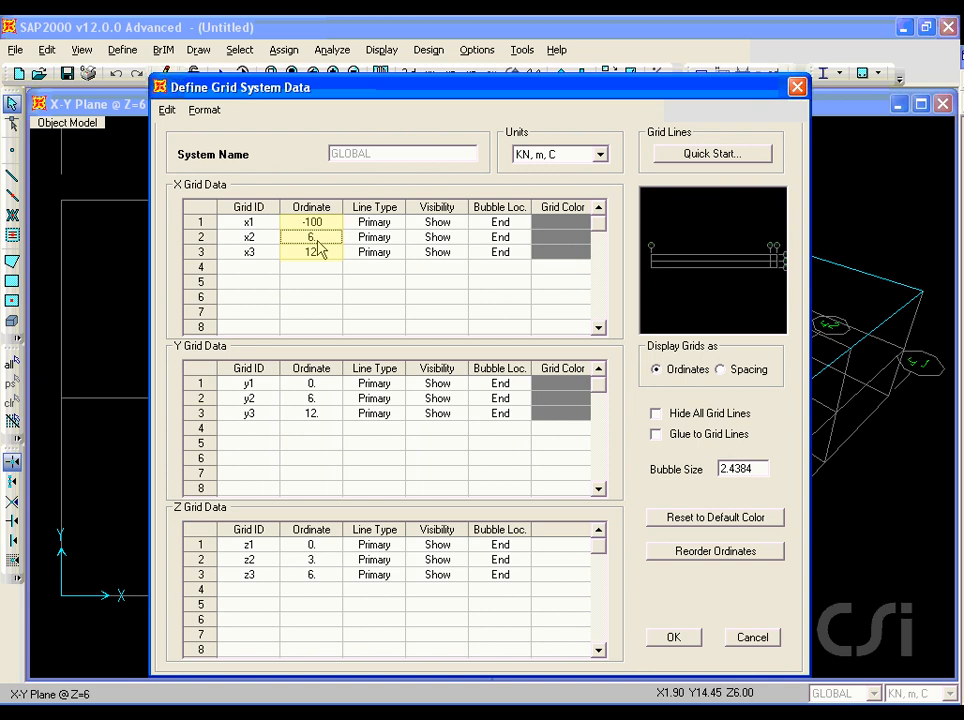
{"action": "type", "text": "0"}
{"action": "left_click", "coordinate": [317, 254]}
{"action": "type", "text": "100"}
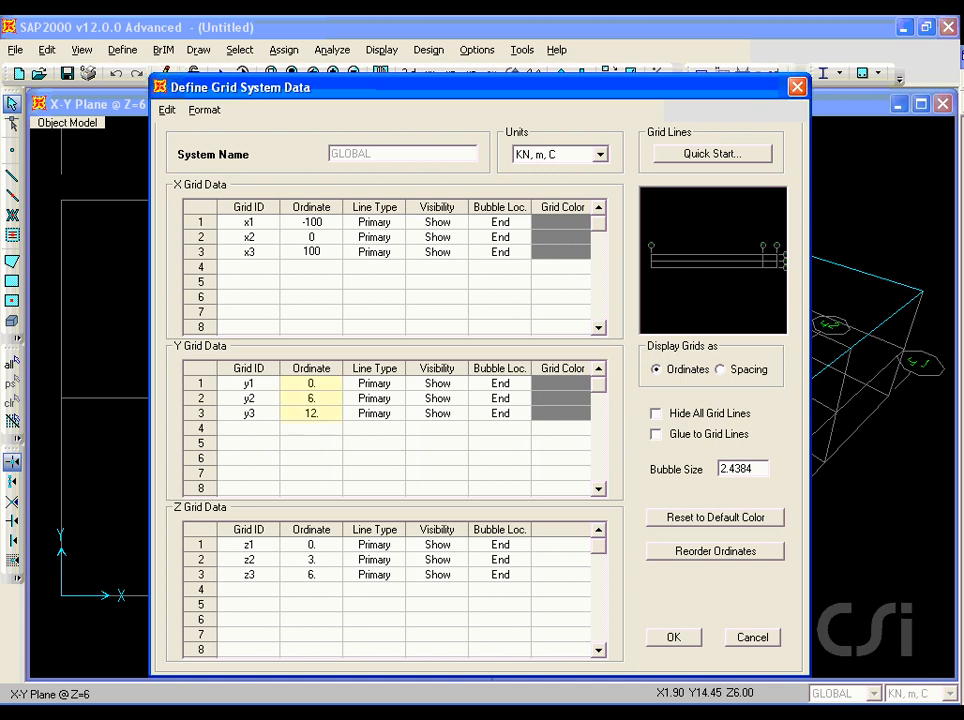
{"action": "key", "text": "Return"}
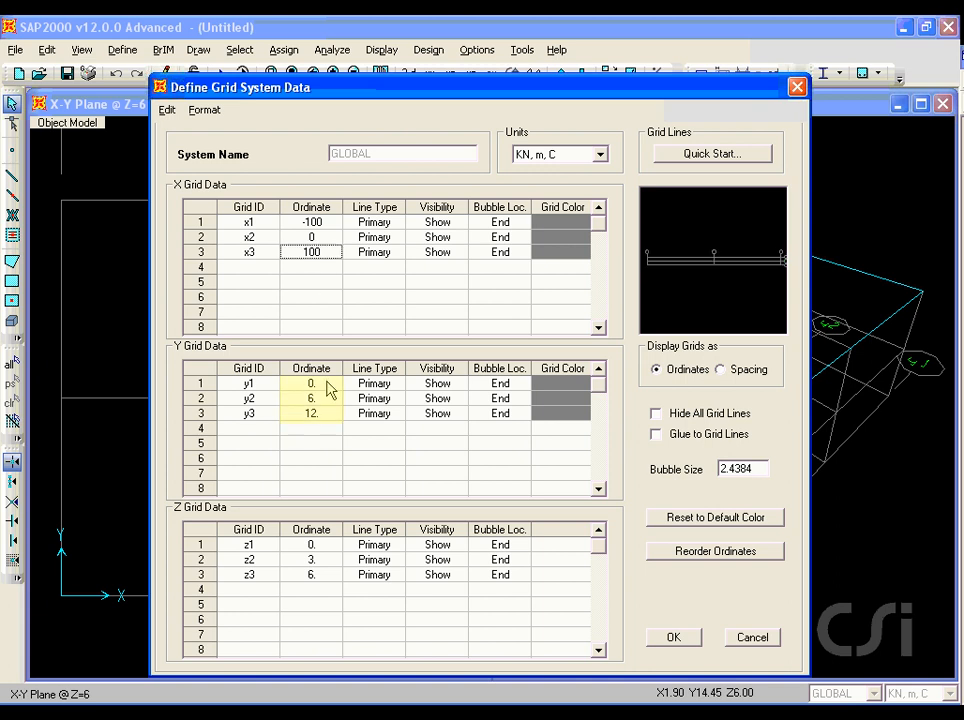
Set the y1, y2 and y3 grid ordinates to -3, 3 and 0 m.
{"action": "left_click", "coordinate": [330, 389]}
{"action": "type", "text": "-3"}
{"action": "left_click", "coordinate": [322, 400]}
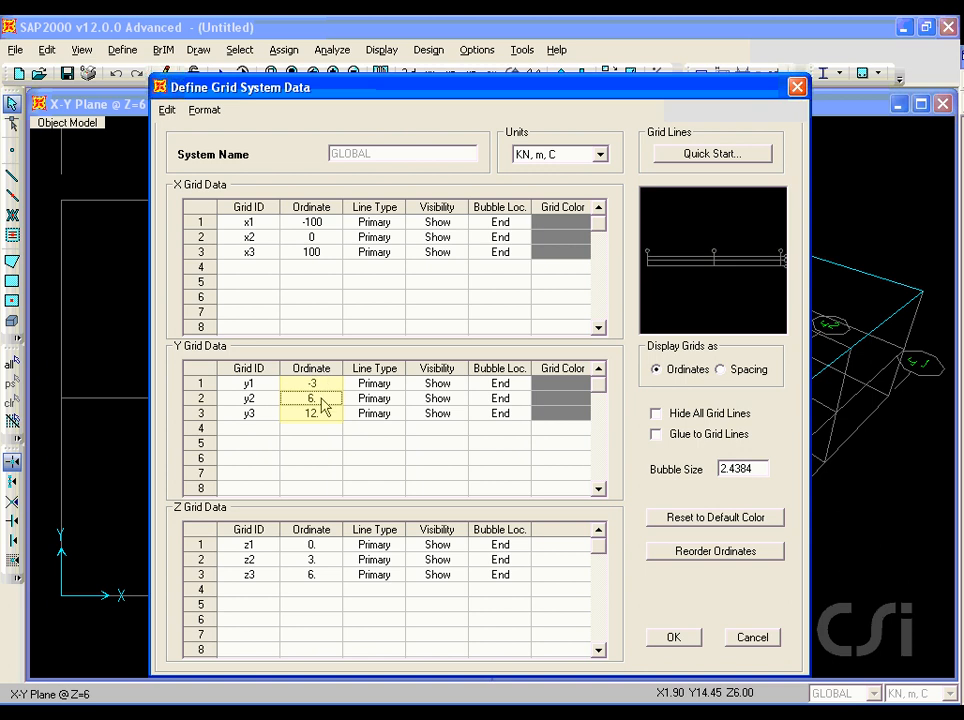
{"action": "type", "text": "3"}
{"action": "left_click", "coordinate": [325, 418]}
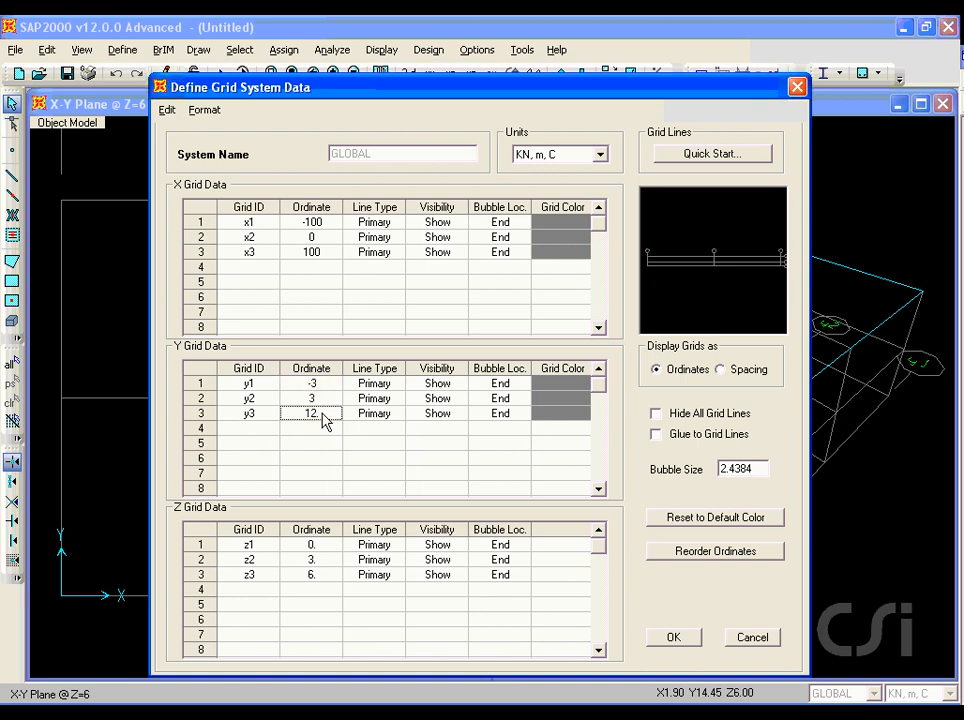
{"action": "type", "text": "0"}
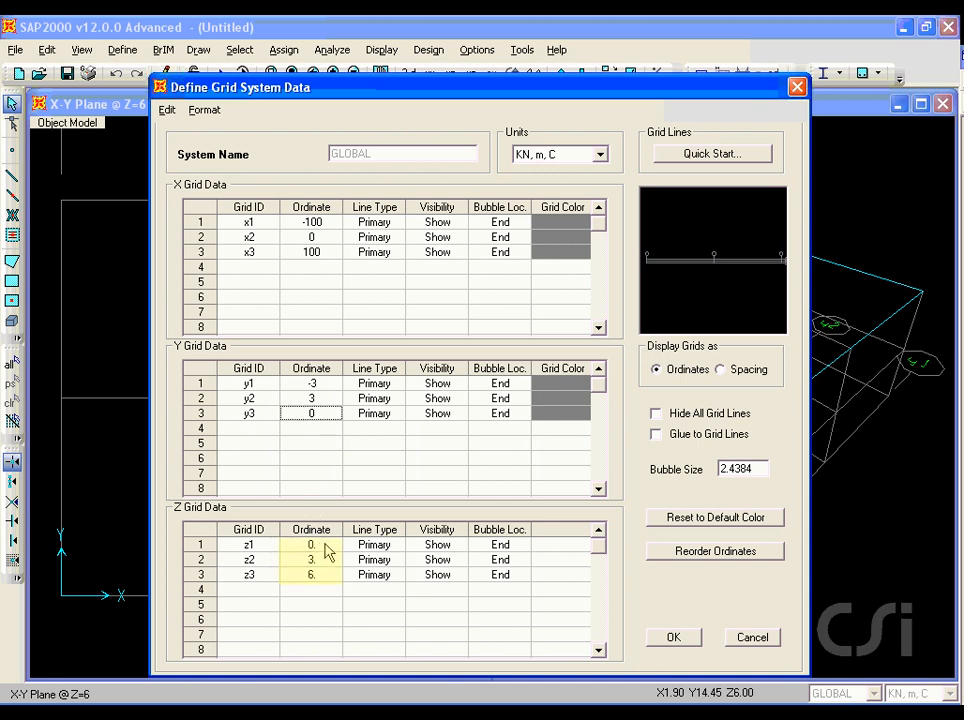
Set the z1, z2 and z3 grid ordinates to -10, 0 and 50 m, and close the X-Y plane view.
{"action": "left_click", "coordinate": [324, 544]}
{"action": "type", "text": "-10"}
{"action": "left_click", "coordinate": [321, 561]}
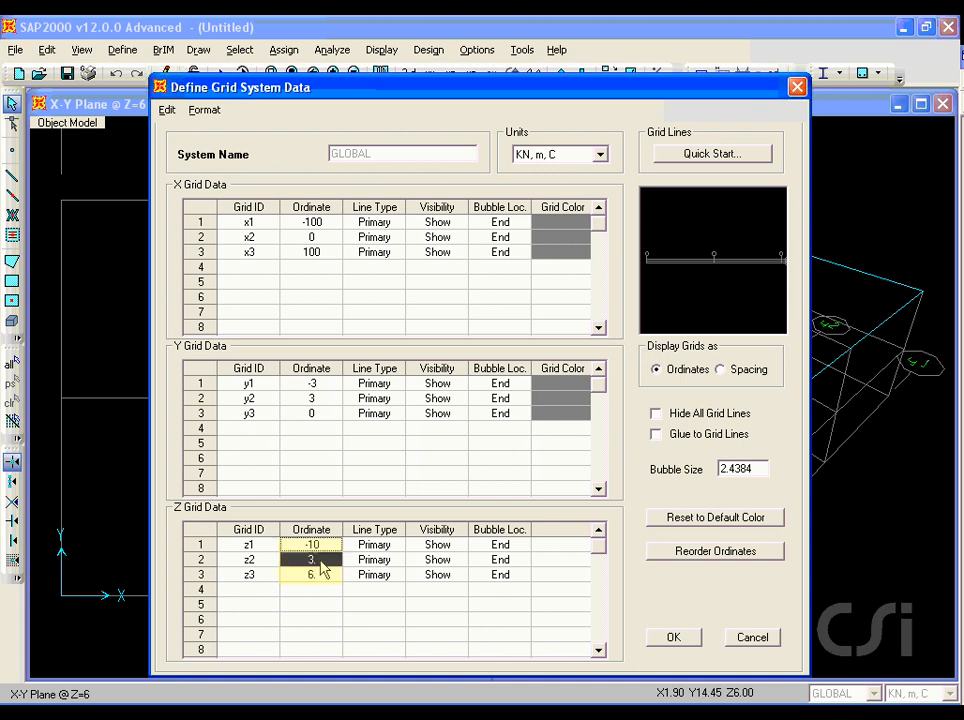
{"action": "type", "text": "0"}
{"action": "left_click", "coordinate": [320, 576]}
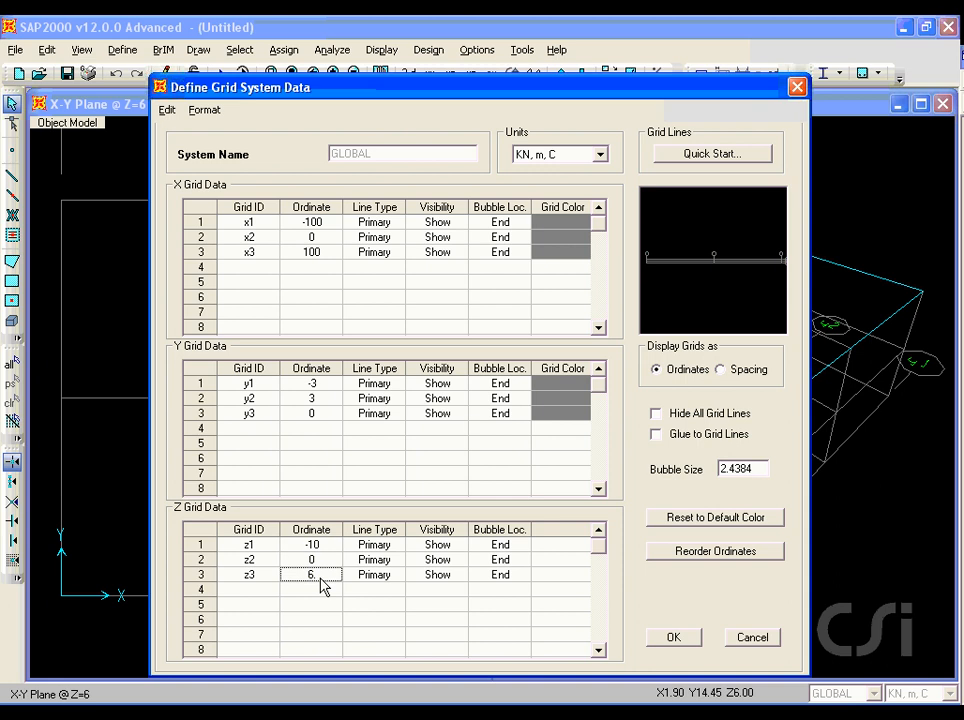
{"action": "type", "text": "50"}
{"action": "left_click", "coordinate": [670, 639]}
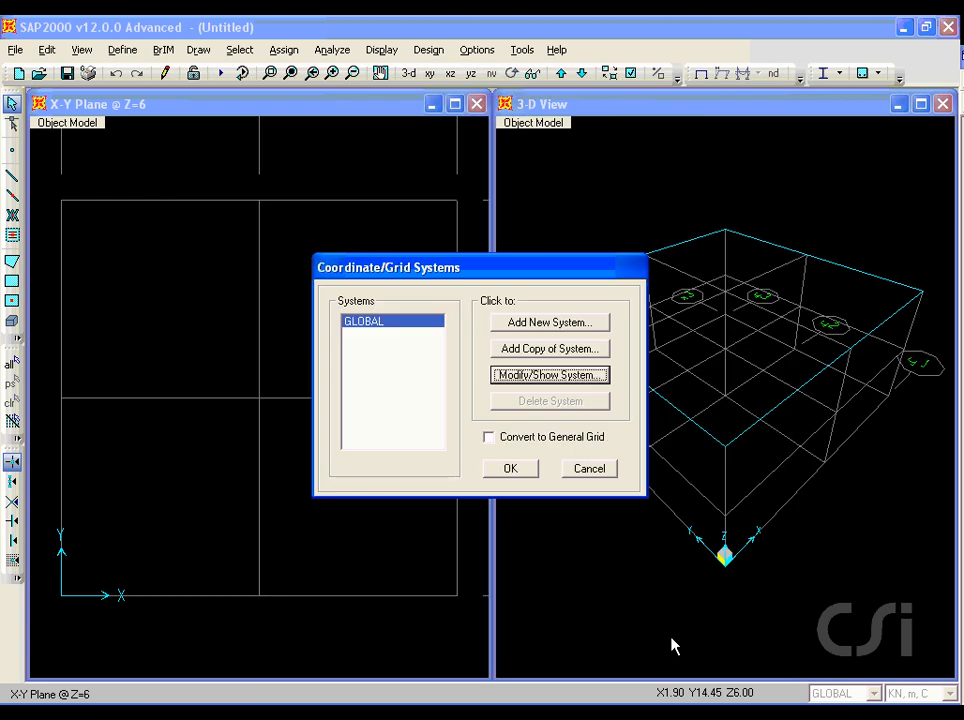
{"action": "left_click", "coordinate": [512, 472]}
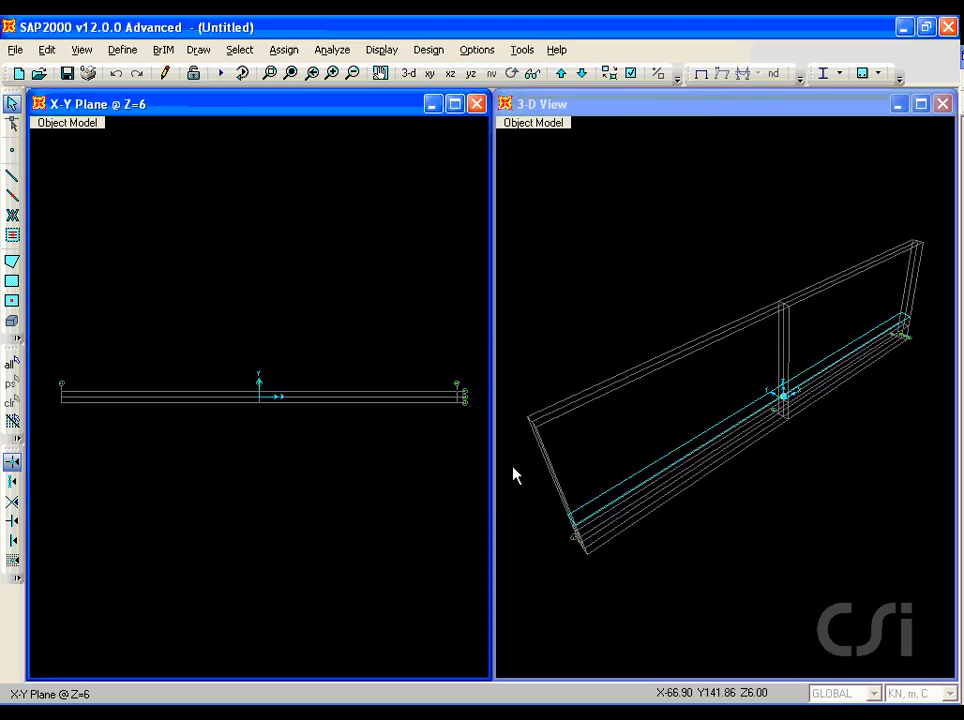
{"action": "left_click", "coordinate": [477, 106]}
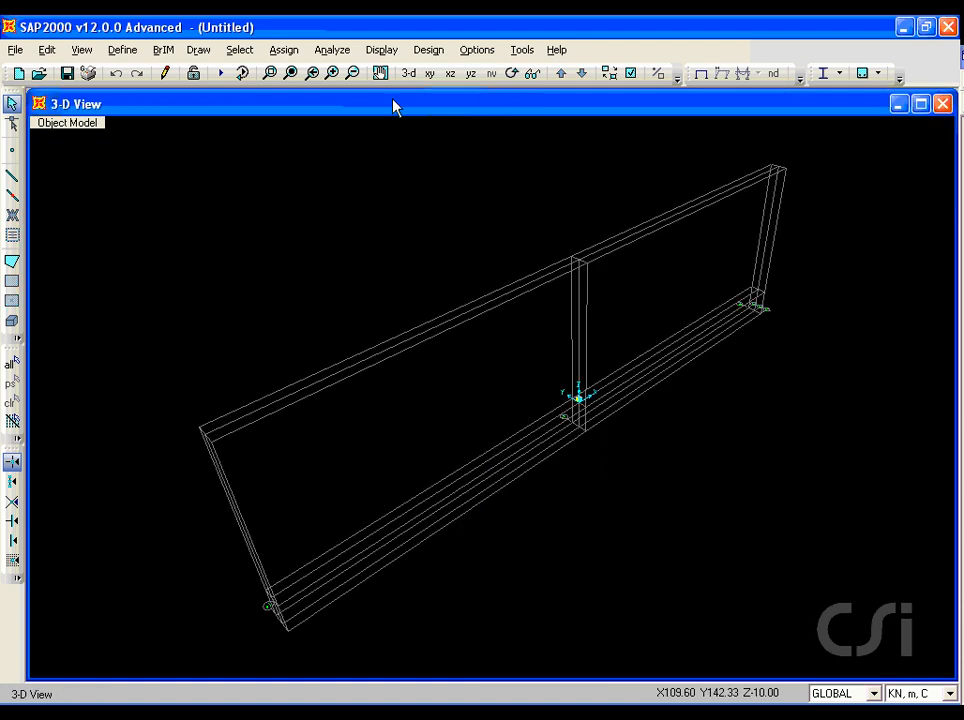
Add a new steel pipe frame section property named PYLBOT.
{"action": "left_click", "coordinate": [121, 50]}
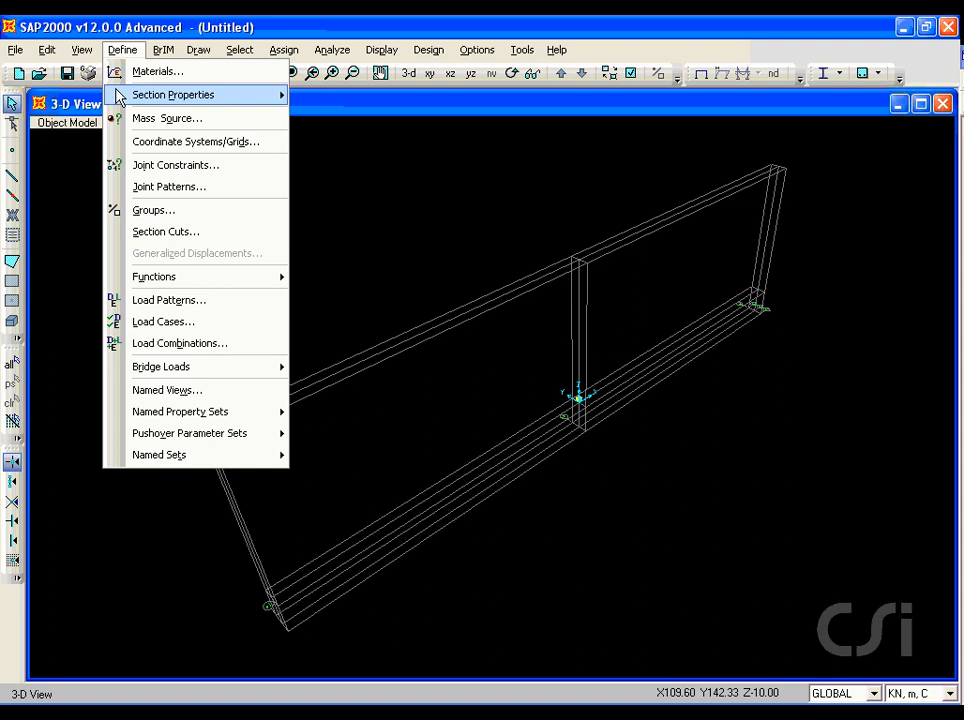
{"action": "mouse_move", "coordinate": [116, 96]}
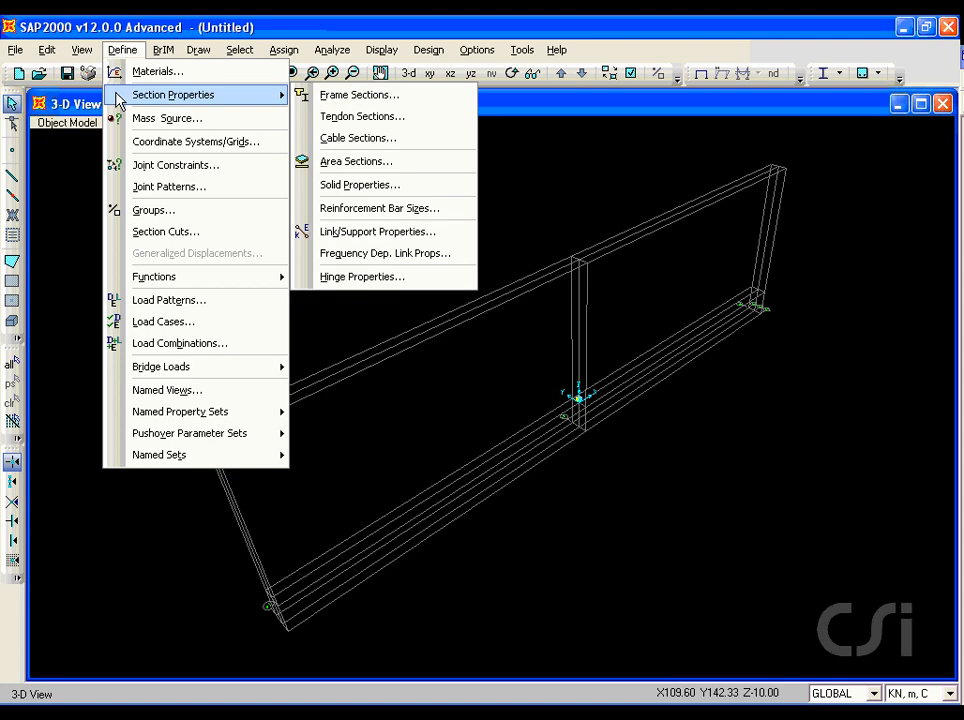
{"action": "left_click", "coordinate": [388, 100]}
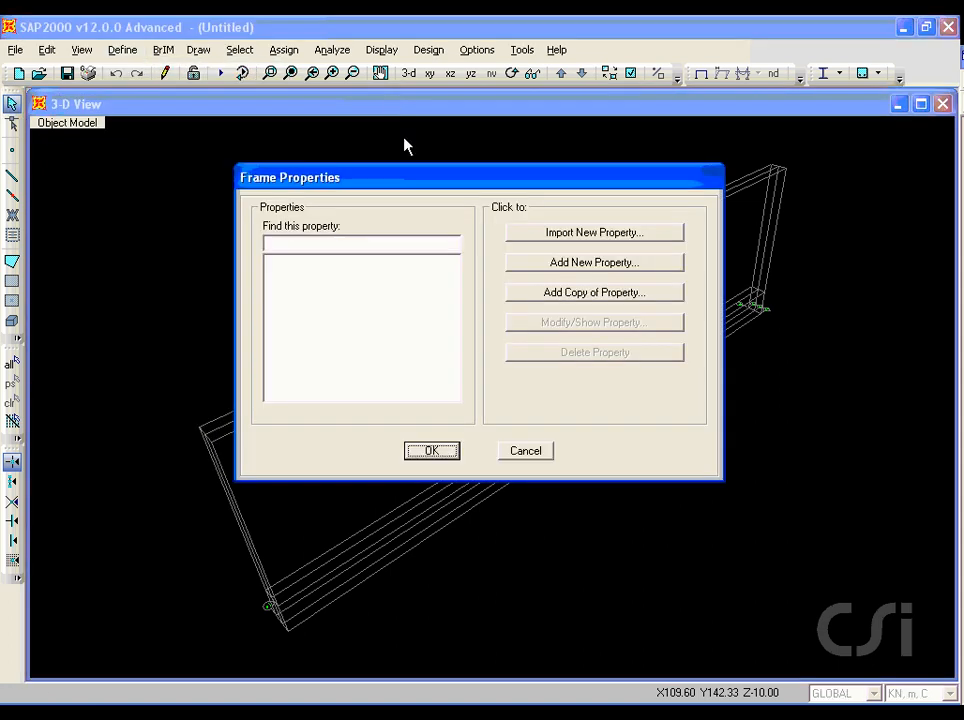
{"action": "left_click_drag", "start_coordinate": [551, 273], "coordinate": [624, 275]}
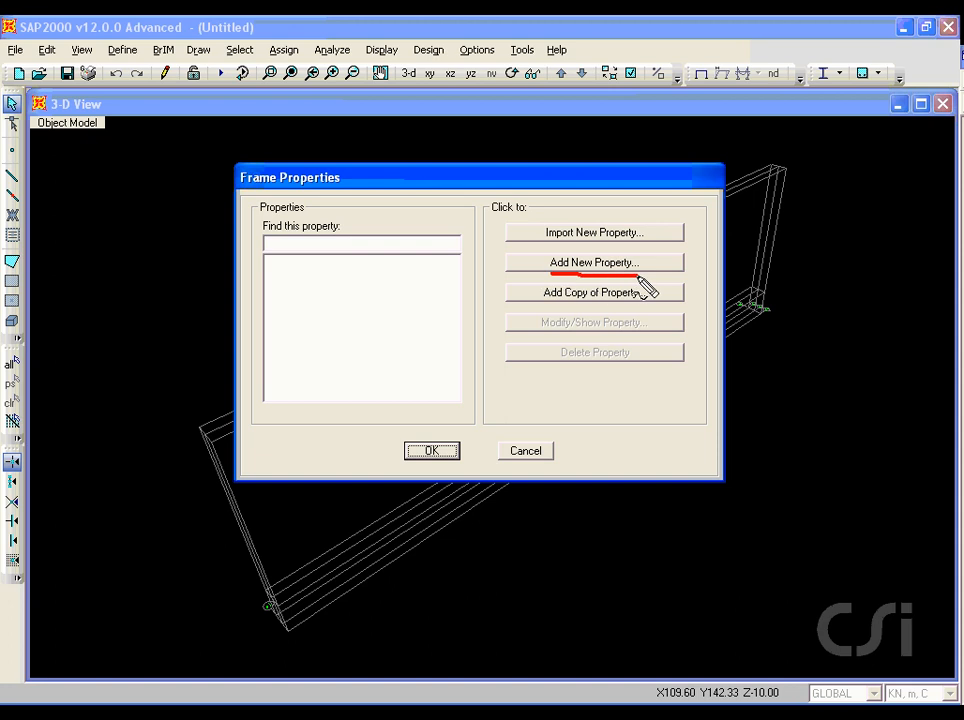
{"action": "left_click", "coordinate": [630, 265]}
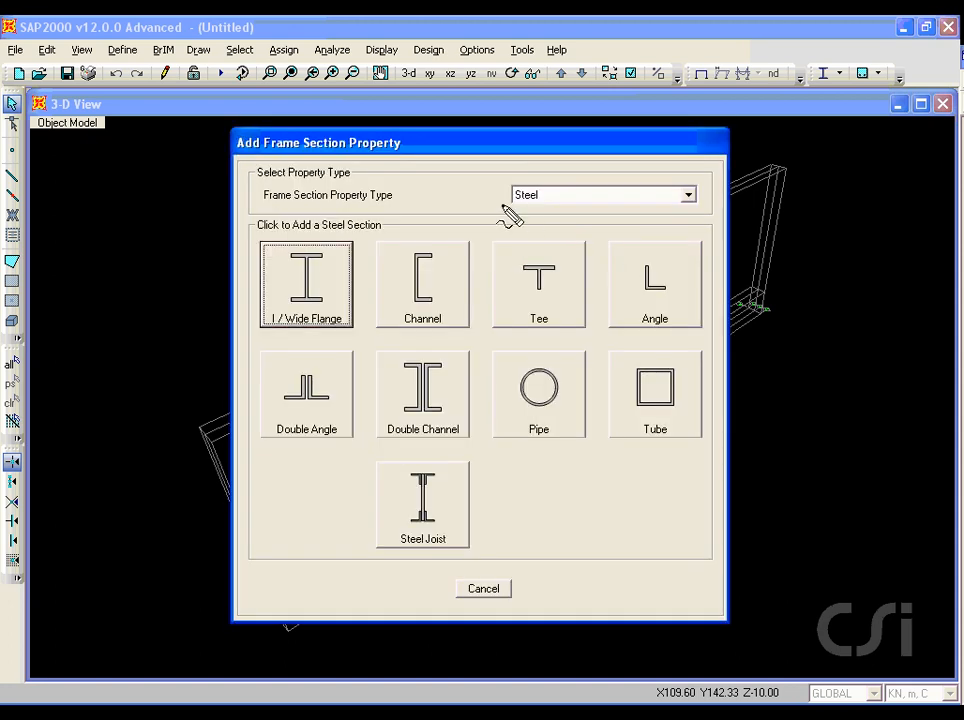
{"action": "left_click_drag", "start_coordinate": [512, 207], "coordinate": [552, 210]}
{"action": "key", "text": "Escape"}
{"action": "left_click", "coordinate": [545, 397]}
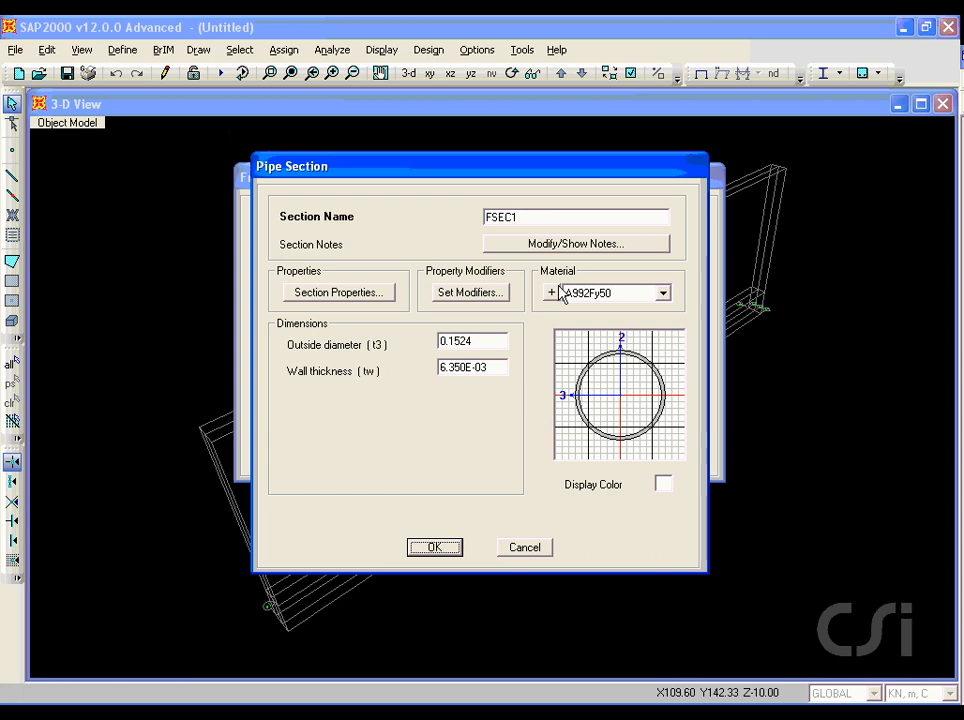
{"action": "left_click_drag", "start_coordinate": [547, 217], "coordinate": [449, 219]}
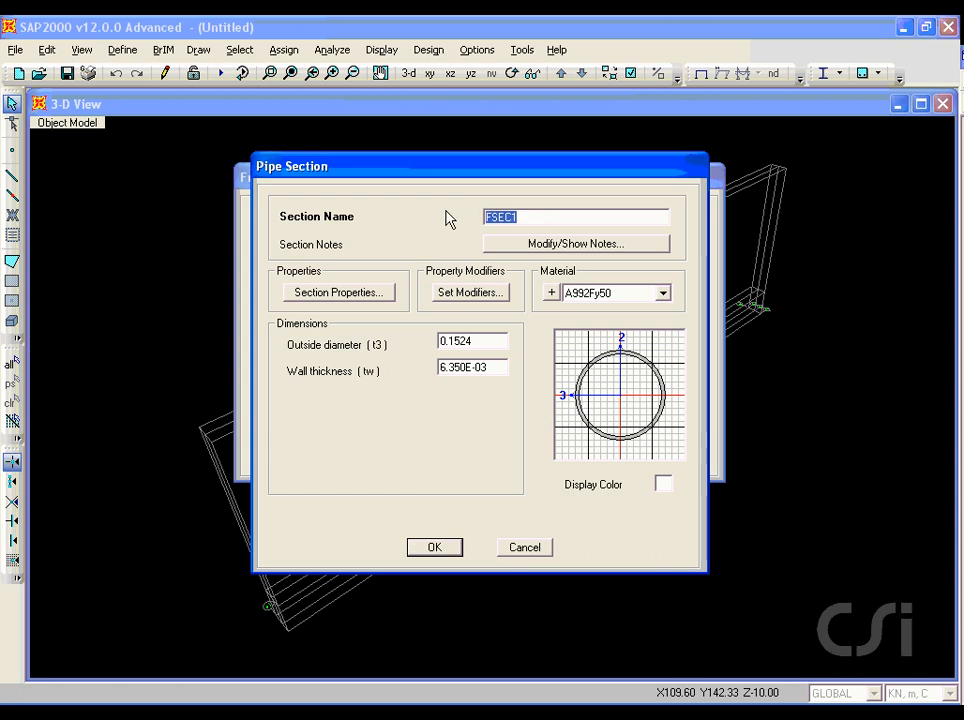
{"action": "type", "text": "PYLBOT"}
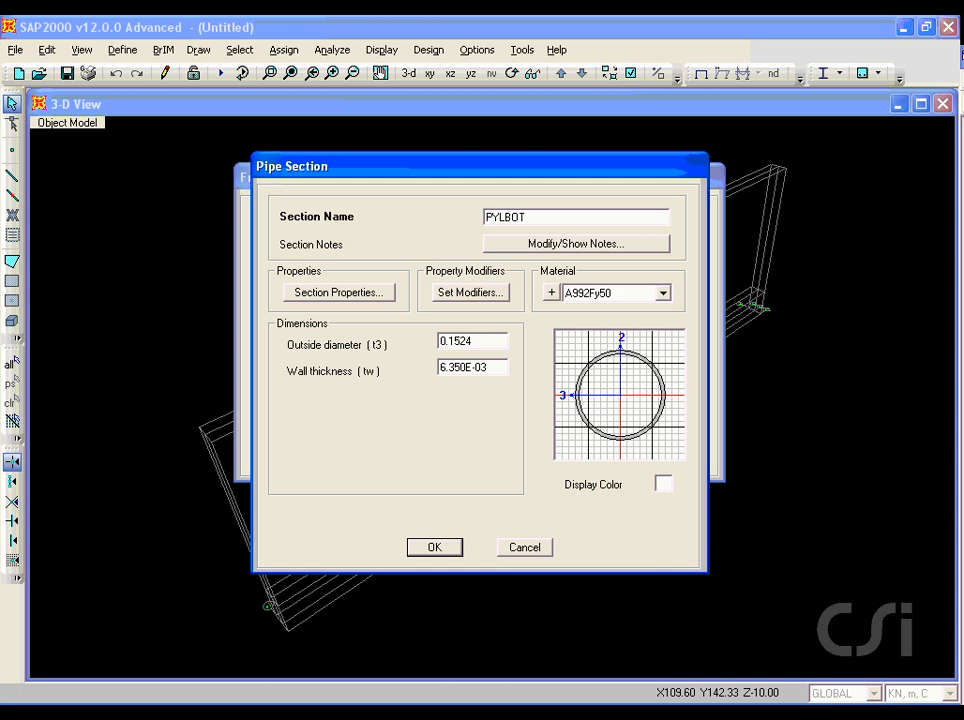
Set the PYLBOT pipe's outside diameter to 1.2 m and its wall thickness to 0.05 m.
{"action": "double_click", "coordinate": [475, 342]}
{"action": "type", "text": "1.2"}
{"action": "double_click", "coordinate": [485, 366]}
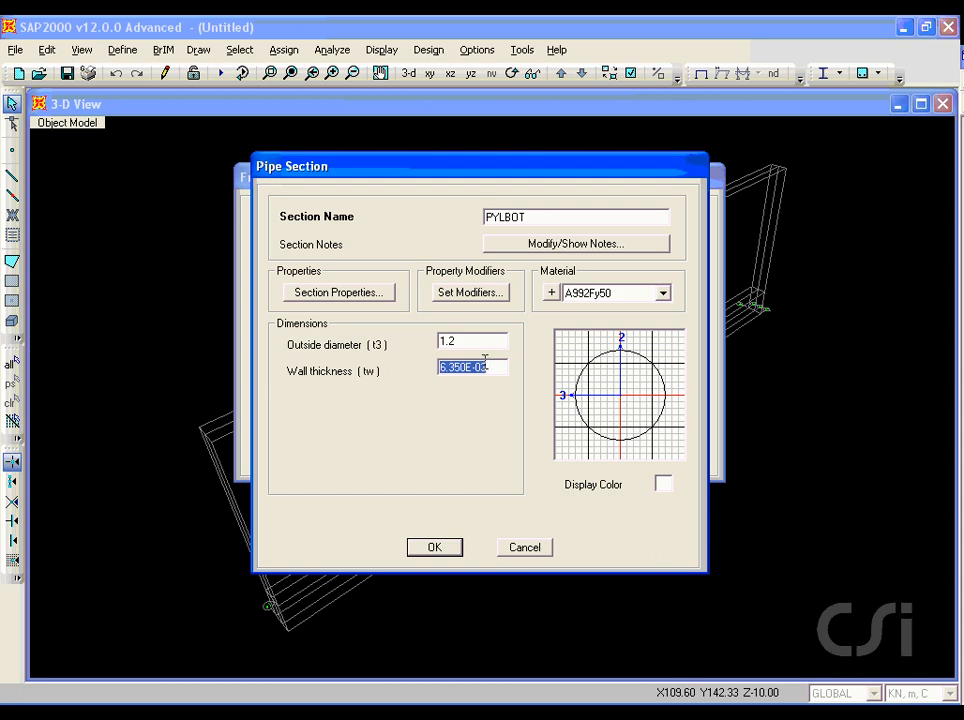
{"action": "type", "text": "0.05"}
{"action": "left_click", "coordinate": [433, 547]}
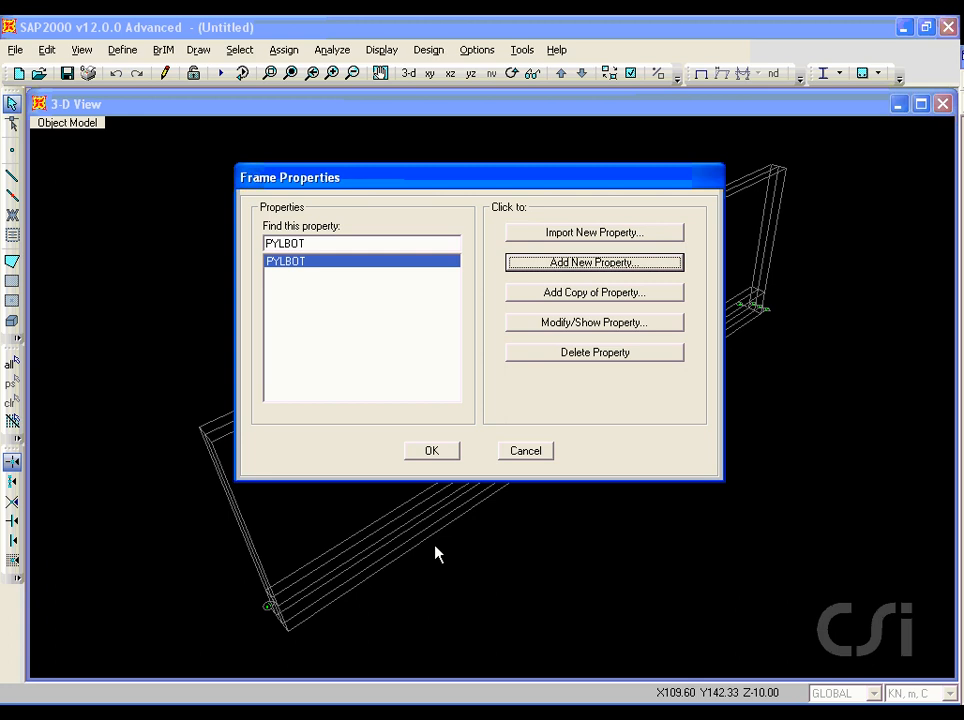
Add a steel pipe frame section named PYLTOP with outside diameter 0.6 m and wall thickness 0.05 m.
{"action": "left_click", "coordinate": [572, 268]}
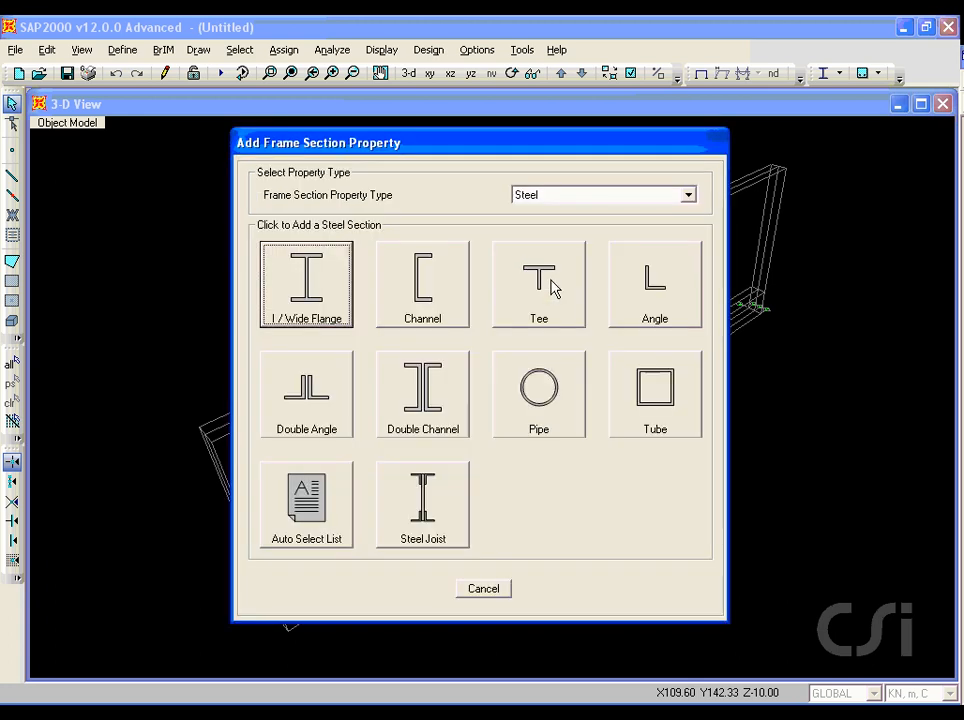
{"action": "left_click", "coordinate": [524, 379]}
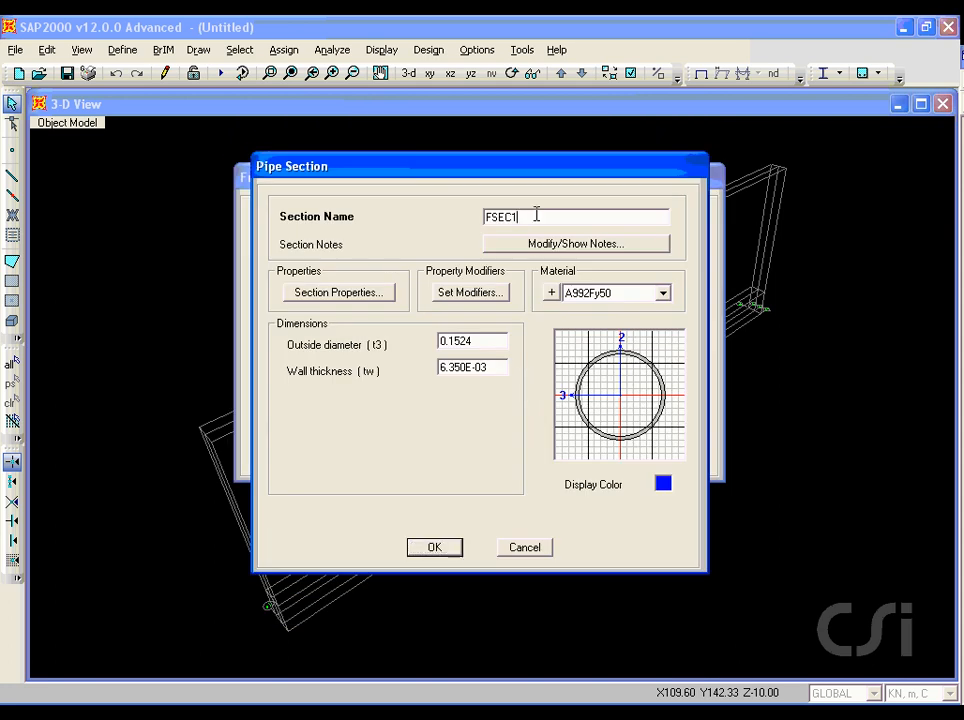
{"action": "left_click_drag", "start_coordinate": [536, 215], "coordinate": [447, 216]}
{"action": "type", "text": "PYLTOP"}
{"action": "double_click", "coordinate": [487, 337]}
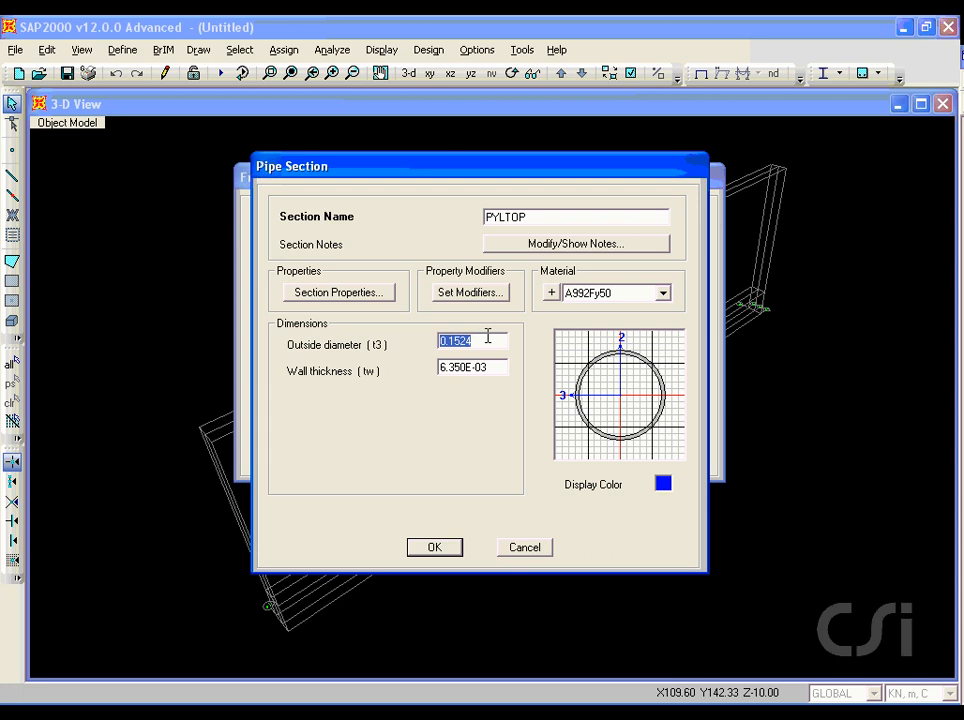
{"action": "type", "text": "0.6"}
{"action": "double_click", "coordinate": [493, 366]}
{"action": "type", "text": "0"}
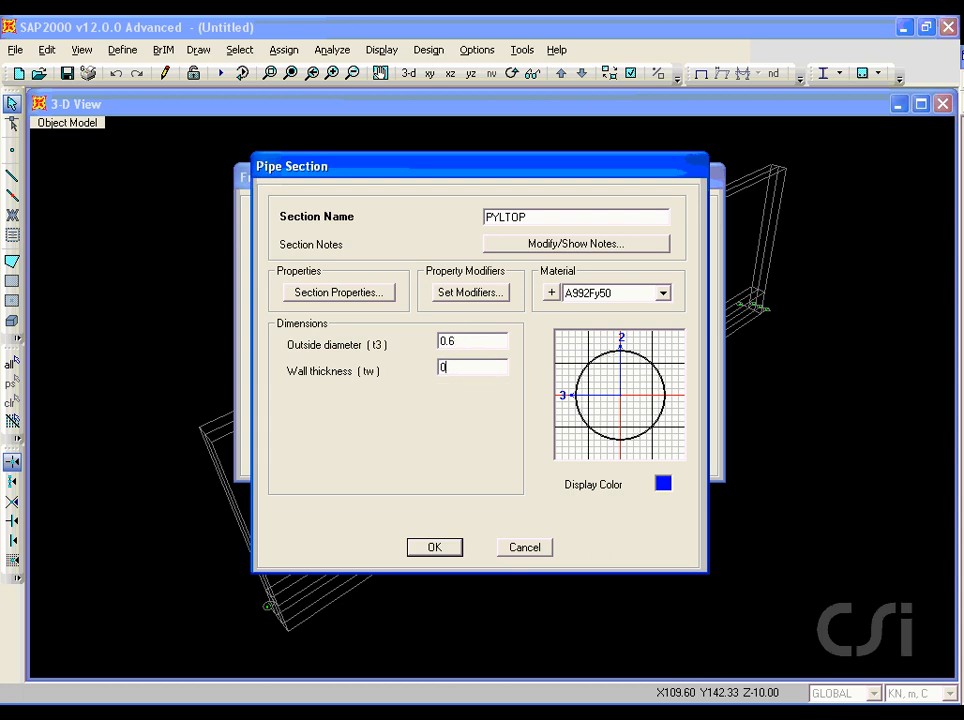
{"action": "type", "text": ".05"}
{"action": "left_click", "coordinate": [437, 550]}
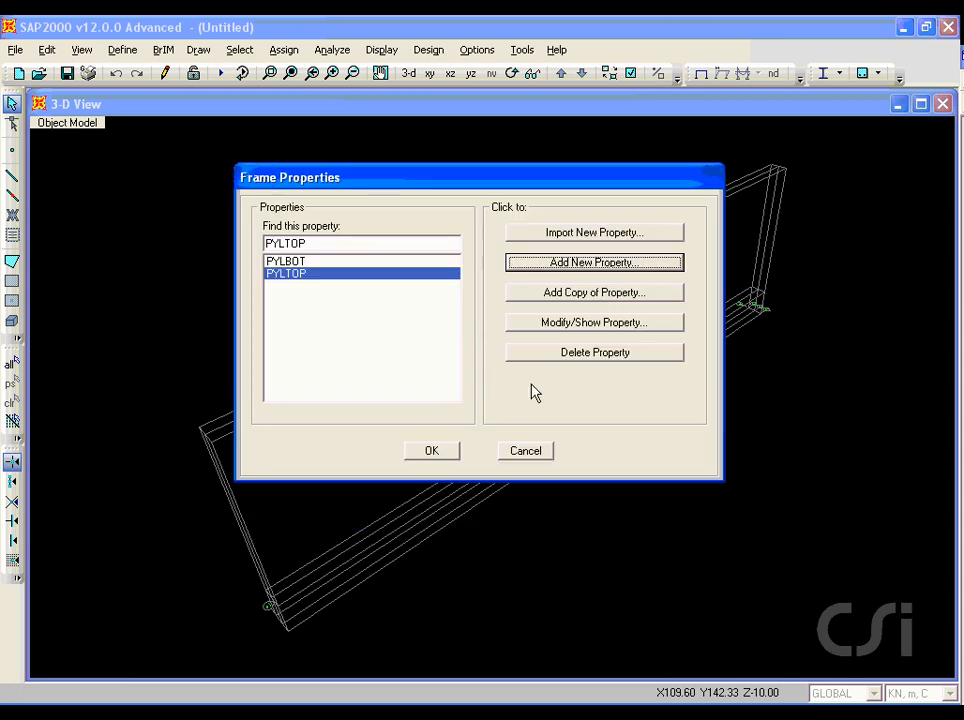
Add a nonprismatic frame section property of type Other and name it PYLON.
{"action": "left_click", "coordinate": [582, 266]}
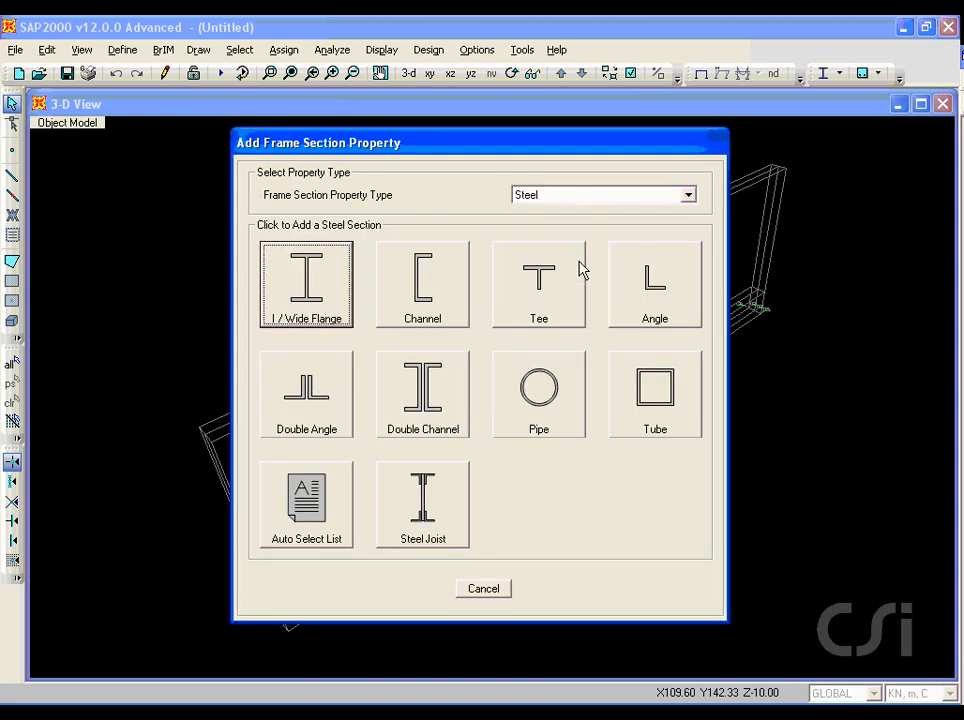
{"action": "left_click", "coordinate": [580, 200]}
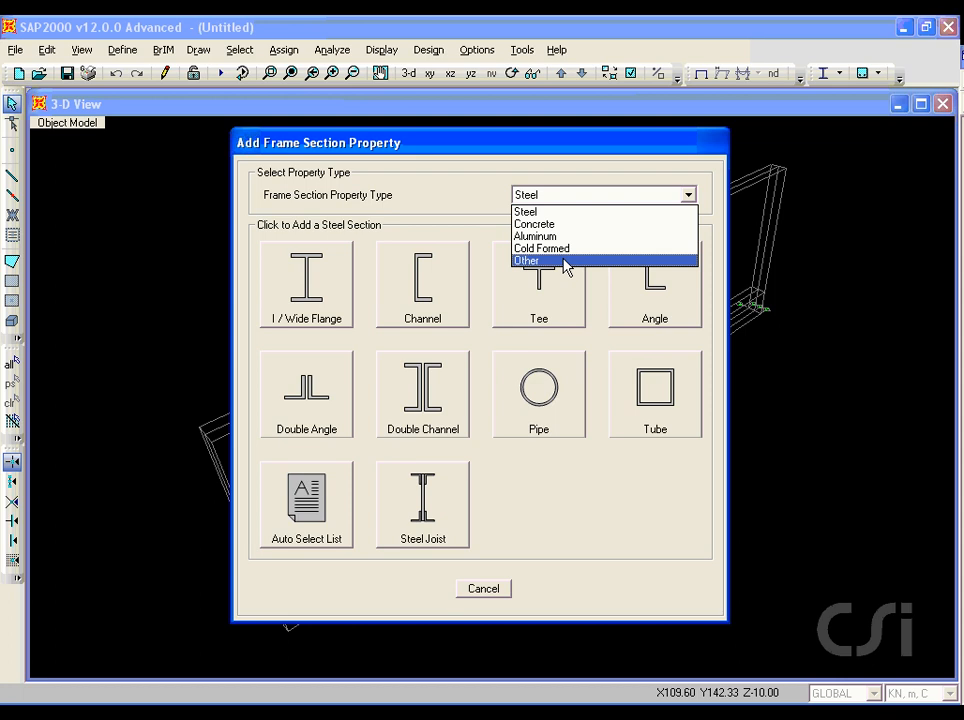
{"action": "left_click", "coordinate": [565, 262]}
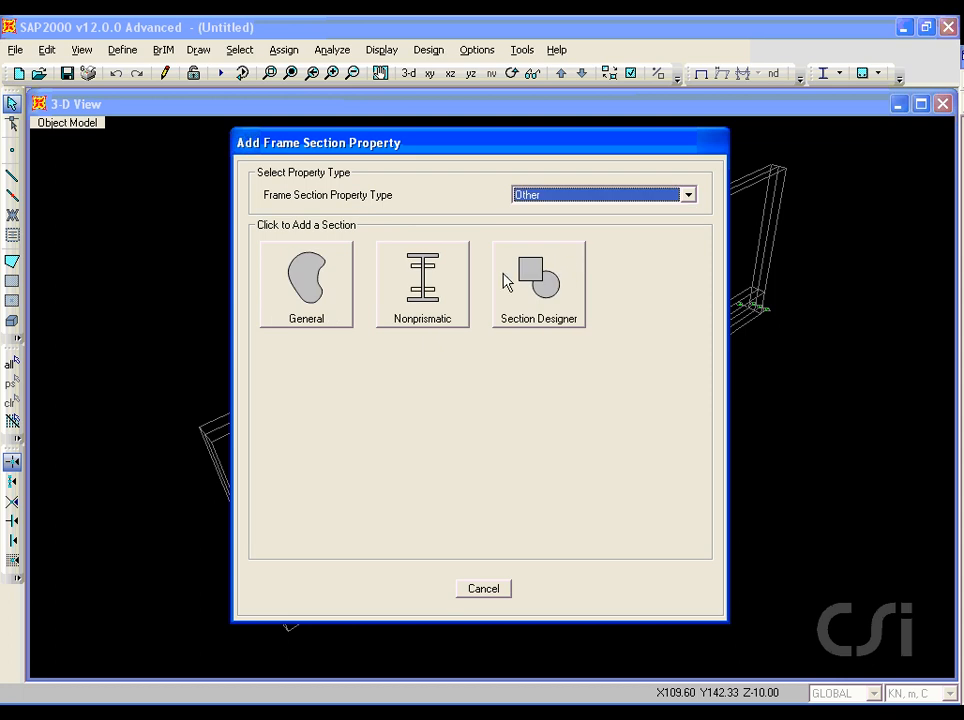
{"action": "left_click", "coordinate": [404, 320]}
{"action": "left_click", "coordinate": [426, 288]}
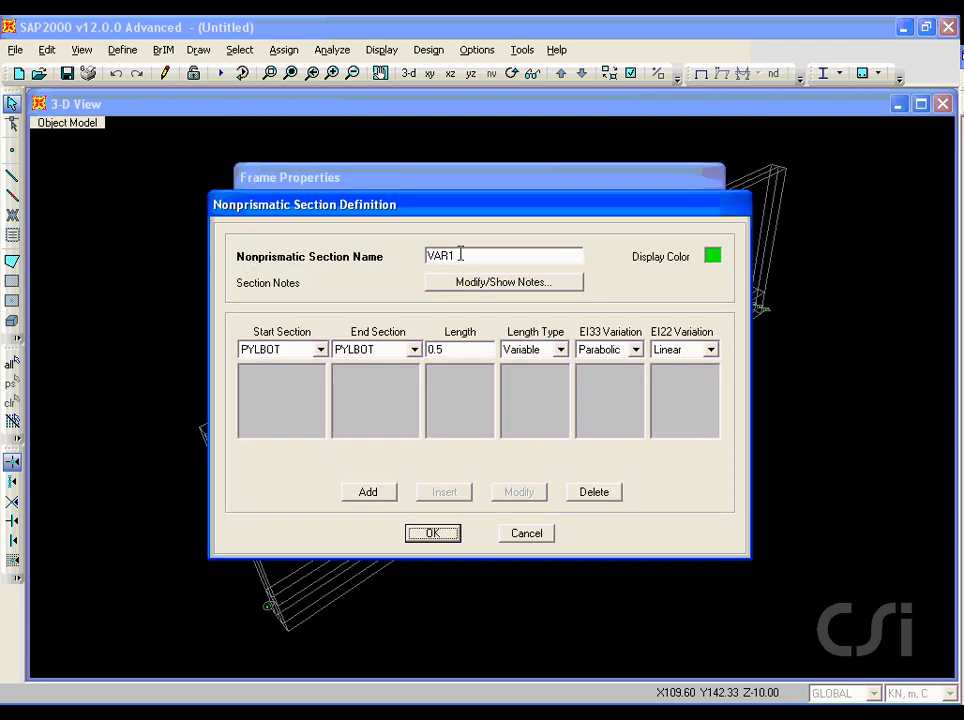
{"action": "double_click", "coordinate": [458, 255]}
{"action": "type", "text": "PYLON"}
Set the PYLON segment's start section to PYLTOP and its length to 1.
{"action": "left_click", "coordinate": [296, 350]}
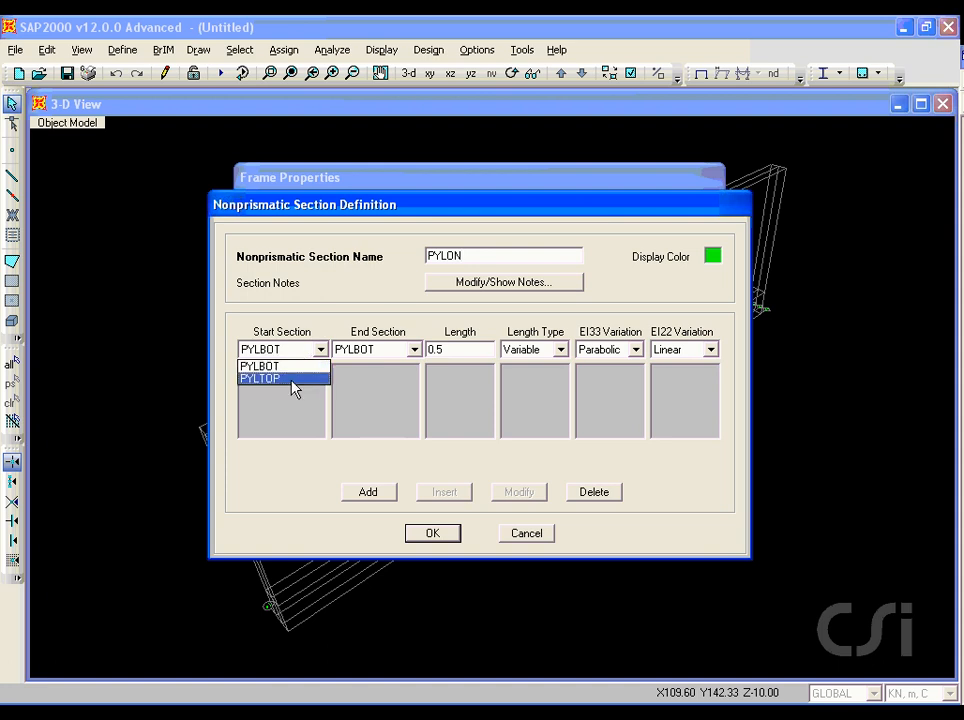
{"action": "left_click", "coordinate": [262, 378]}
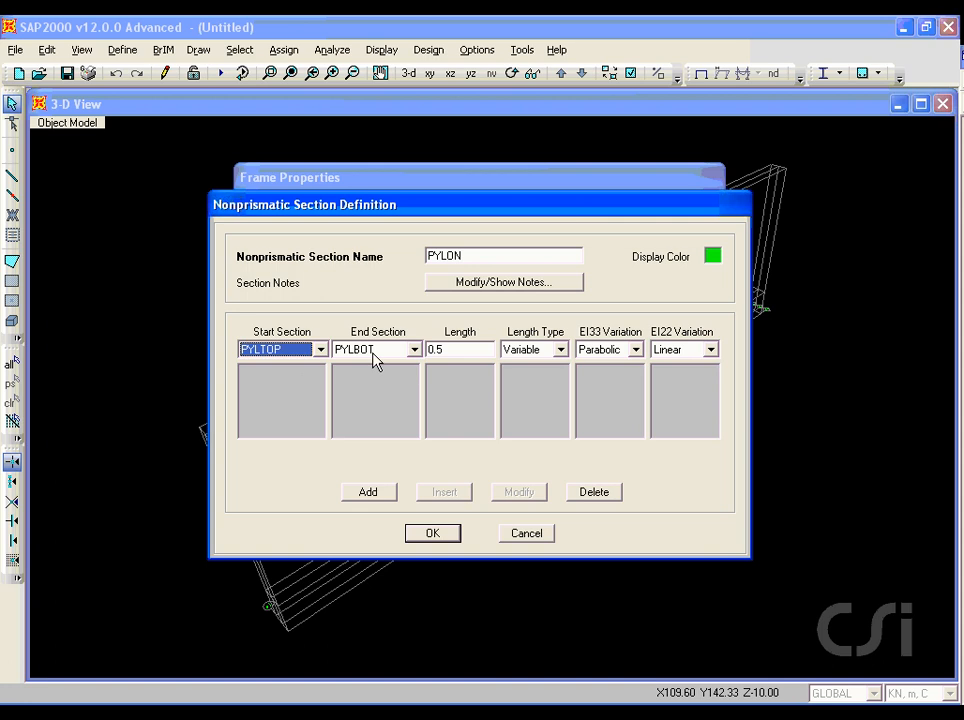
{"action": "double_click", "coordinate": [452, 349]}
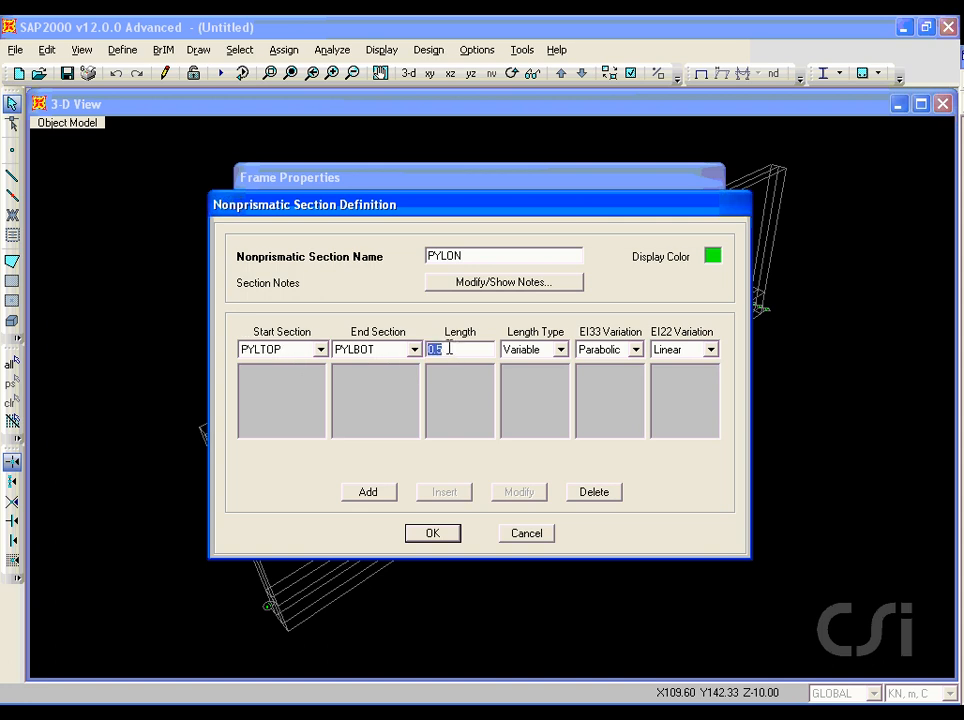
{"action": "type", "text": "1"}
Set the EI33 and EI22 variations to Cubic, add the segment to the PYLON section, and accept the frame properties.
{"action": "left_click", "coordinate": [635, 350]}
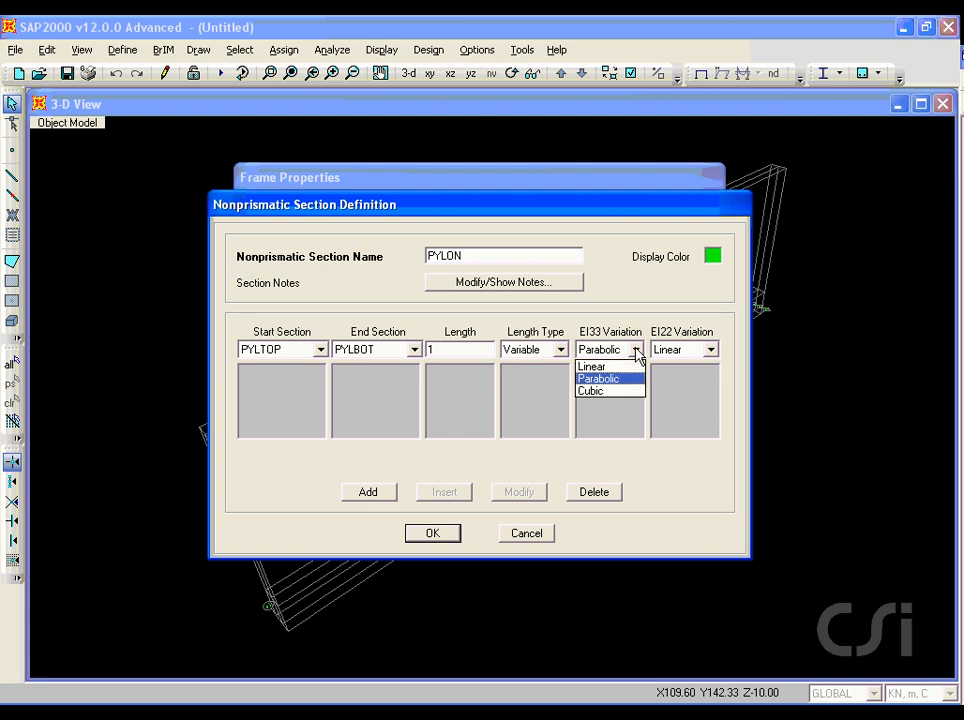
{"action": "left_click", "coordinate": [604, 391]}
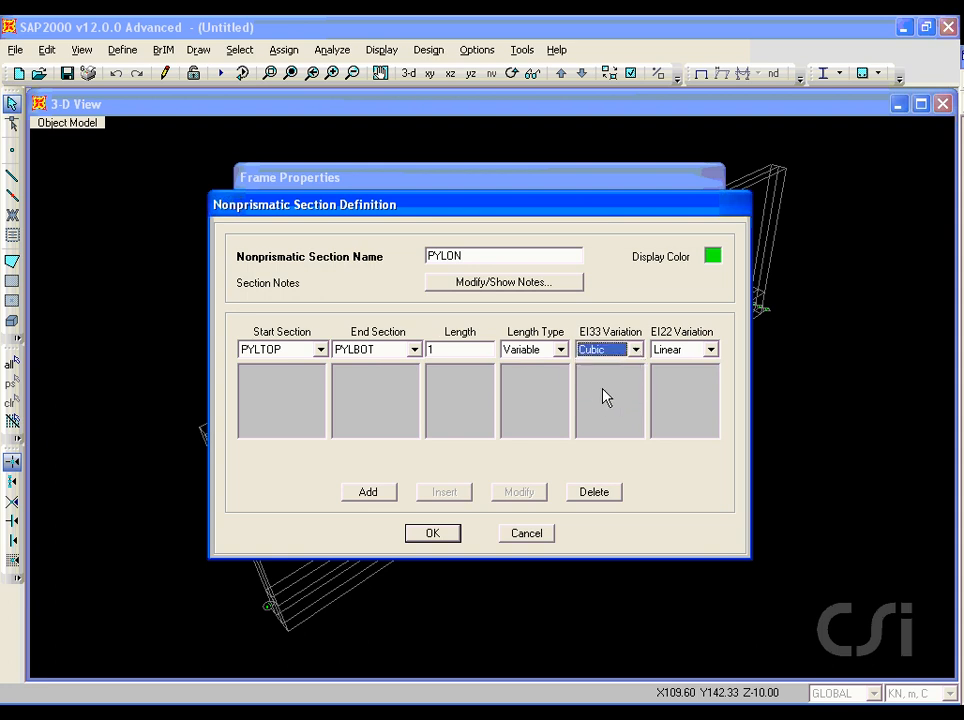
{"action": "left_click", "coordinate": [709, 350]}
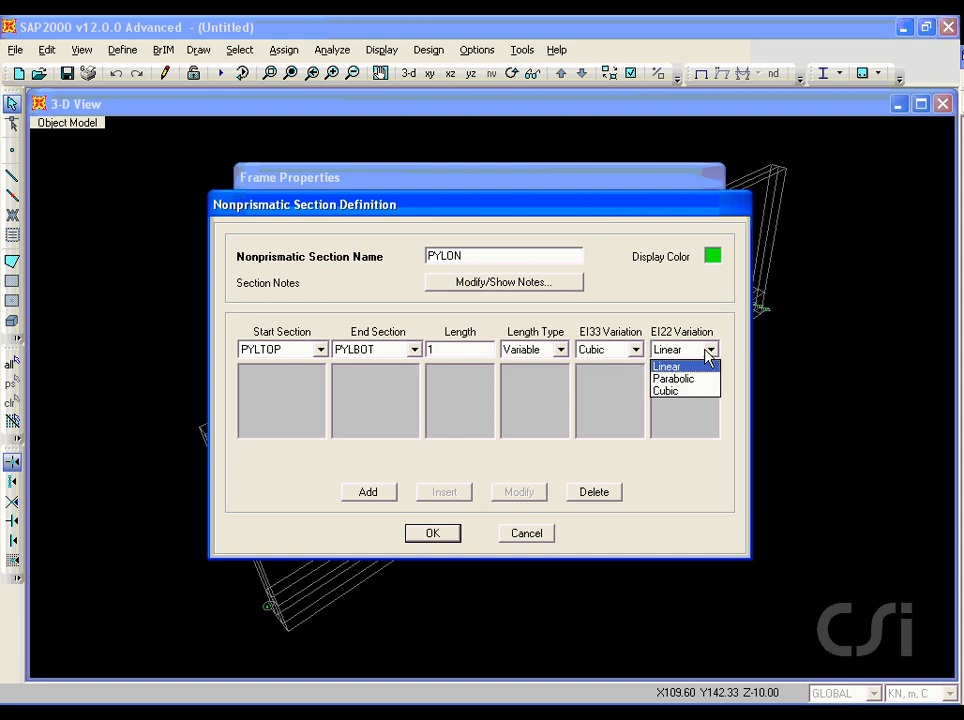
{"action": "left_click", "coordinate": [671, 392]}
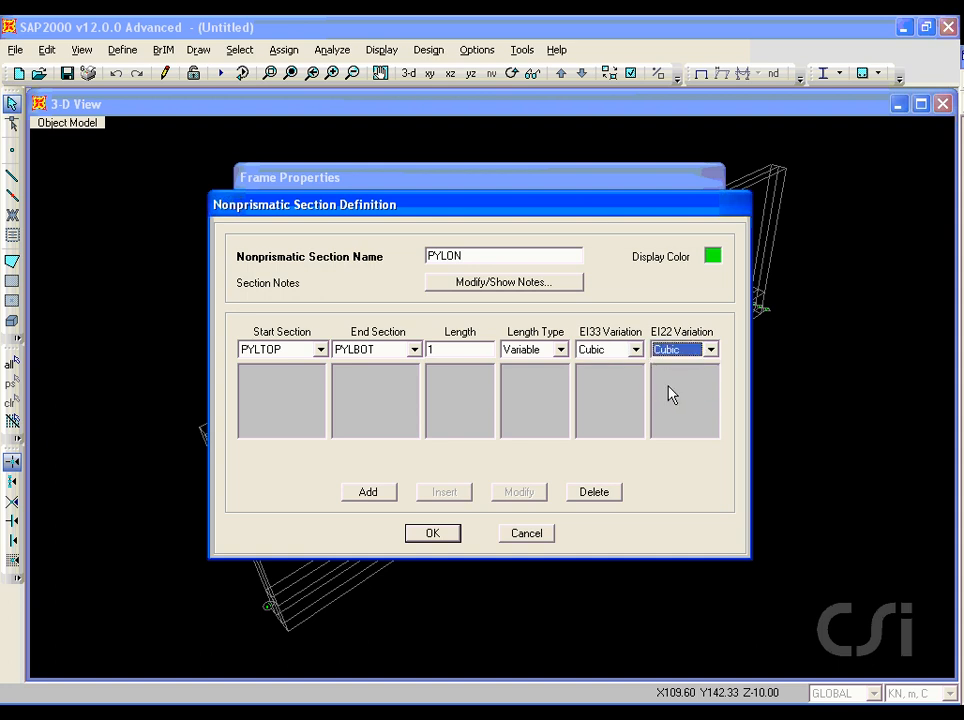
{"action": "left_click", "coordinate": [367, 493]}
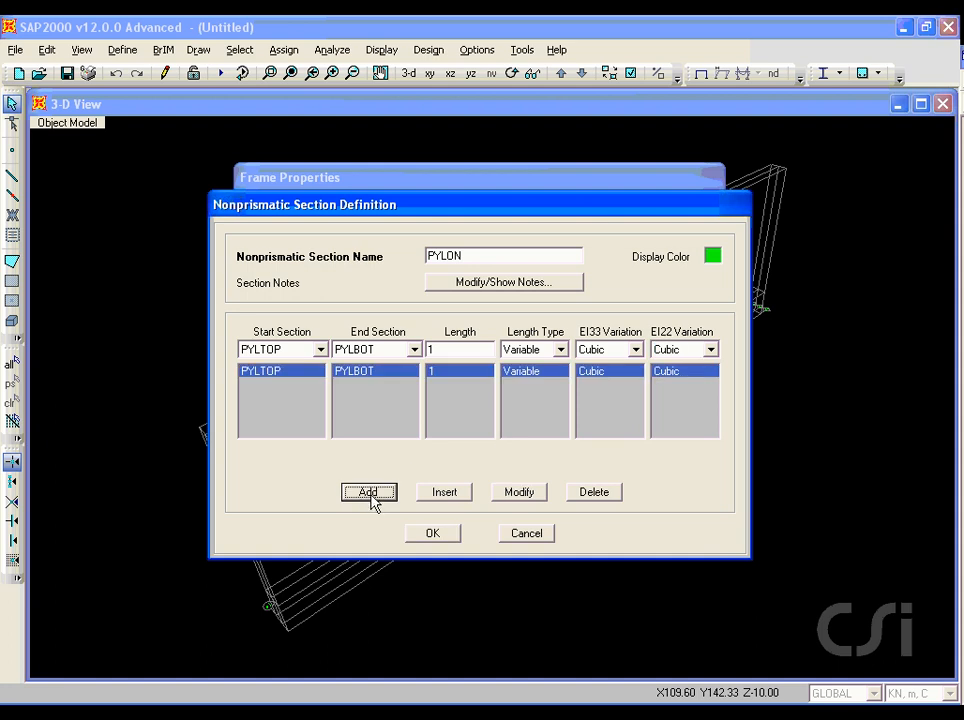
{"action": "left_click", "coordinate": [432, 535]}
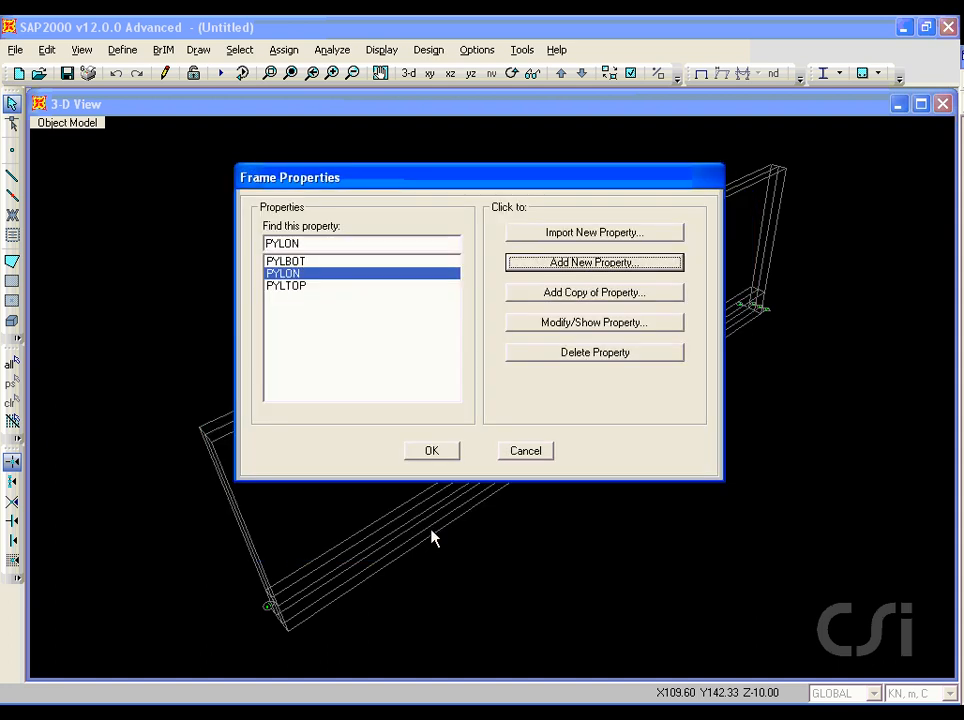
{"action": "left_click", "coordinate": [432, 452]}
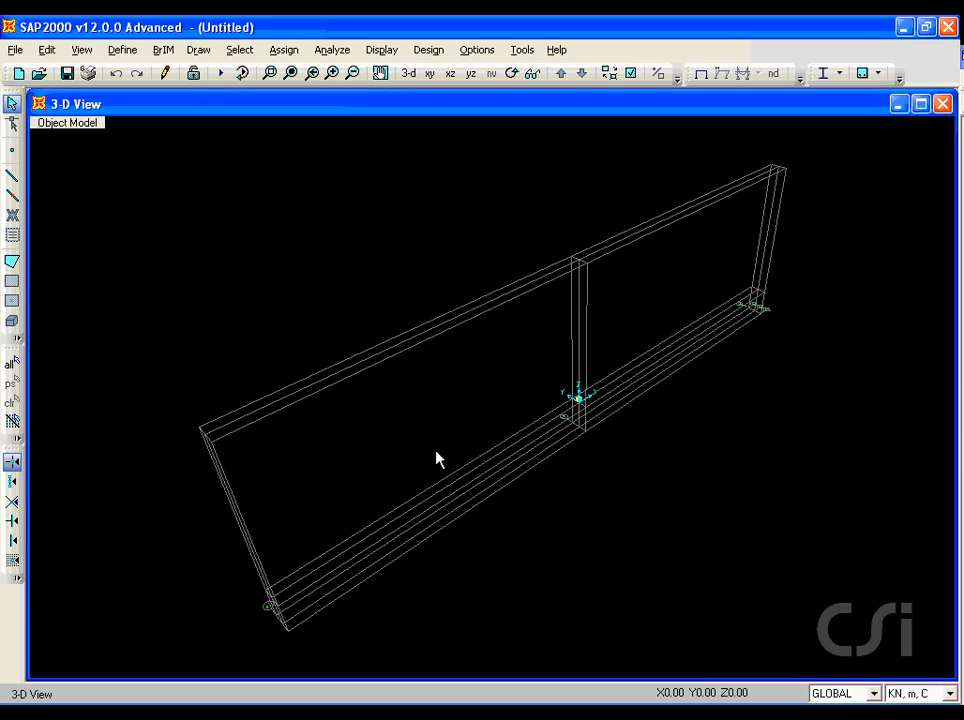
Draw a straight frame with section PYLON down the central vertical grid line, from Z = 50 m to Z = -10 m.
{"action": "left_click", "coordinate": [269, 73]}
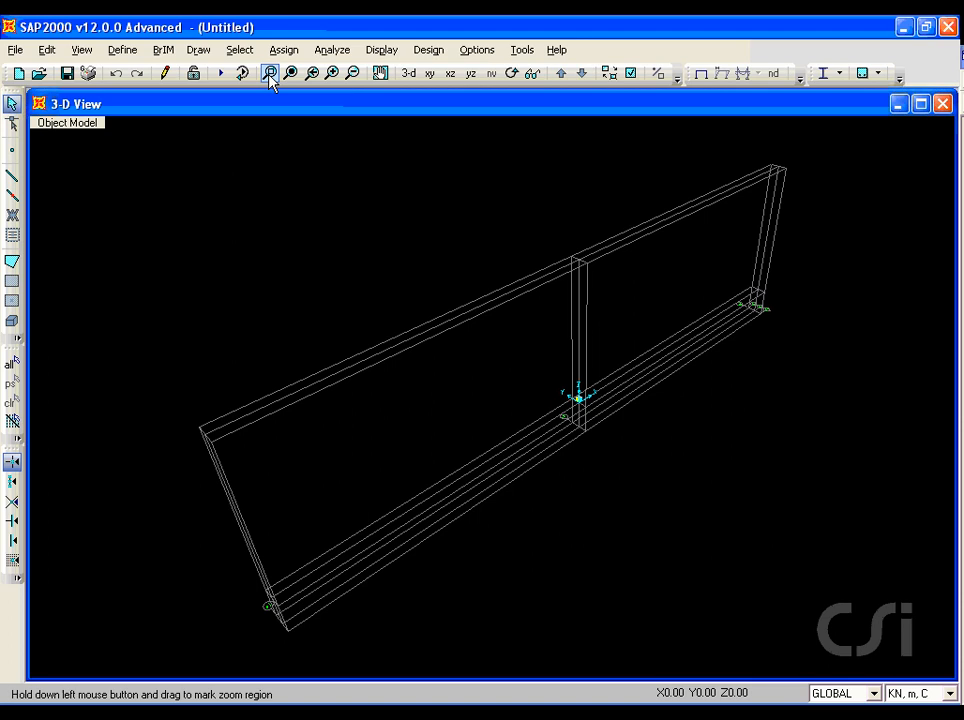
{"action": "left_click_drag", "start_coordinate": [547, 237], "coordinate": [596, 461]}
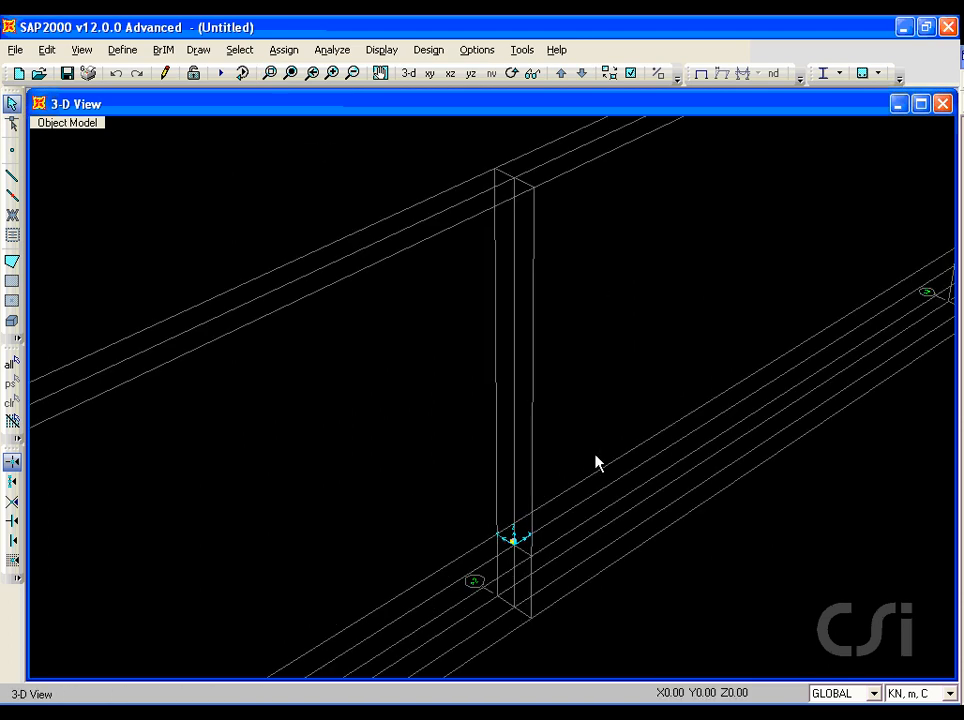
{"action": "left_click", "coordinate": [200, 51]}
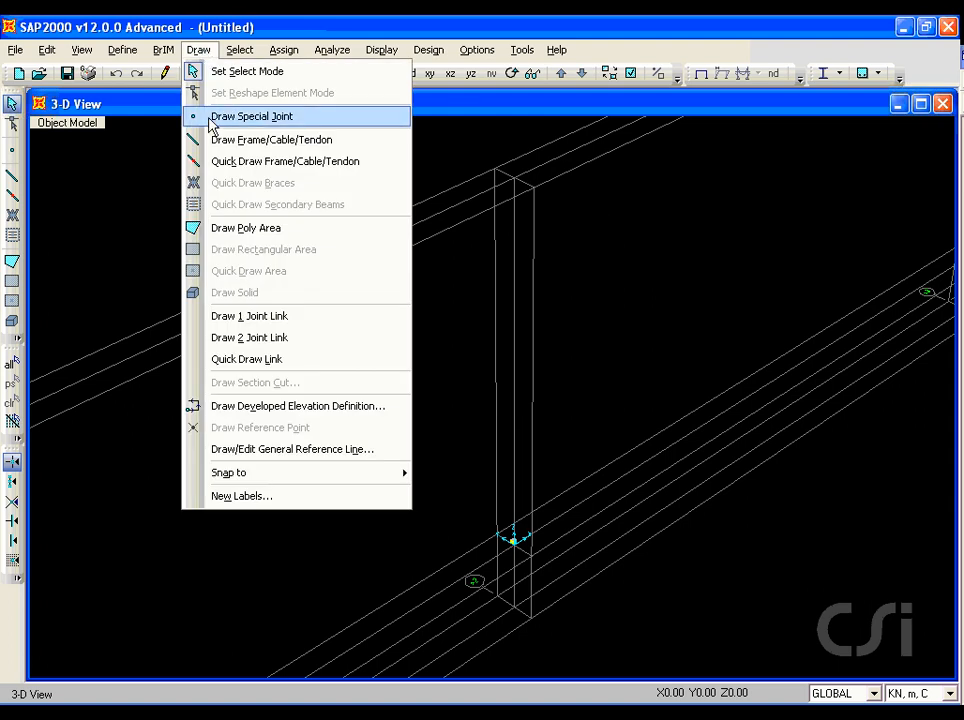
{"action": "left_click", "coordinate": [264, 140]}
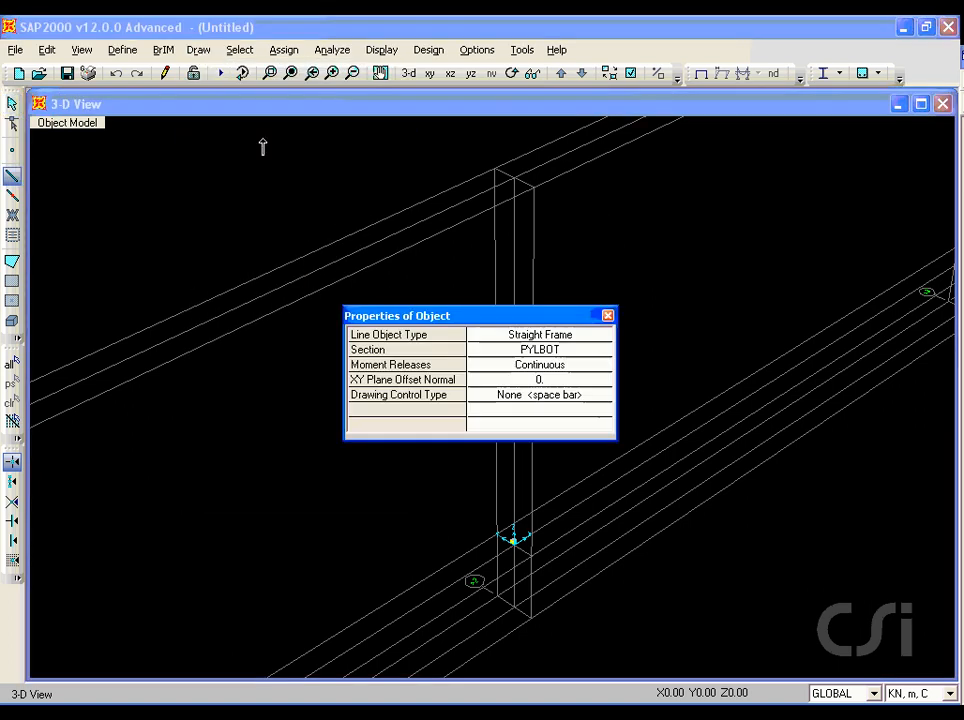
{"action": "left_click", "coordinate": [547, 349]}
{"action": "left_click", "coordinate": [548, 353]}
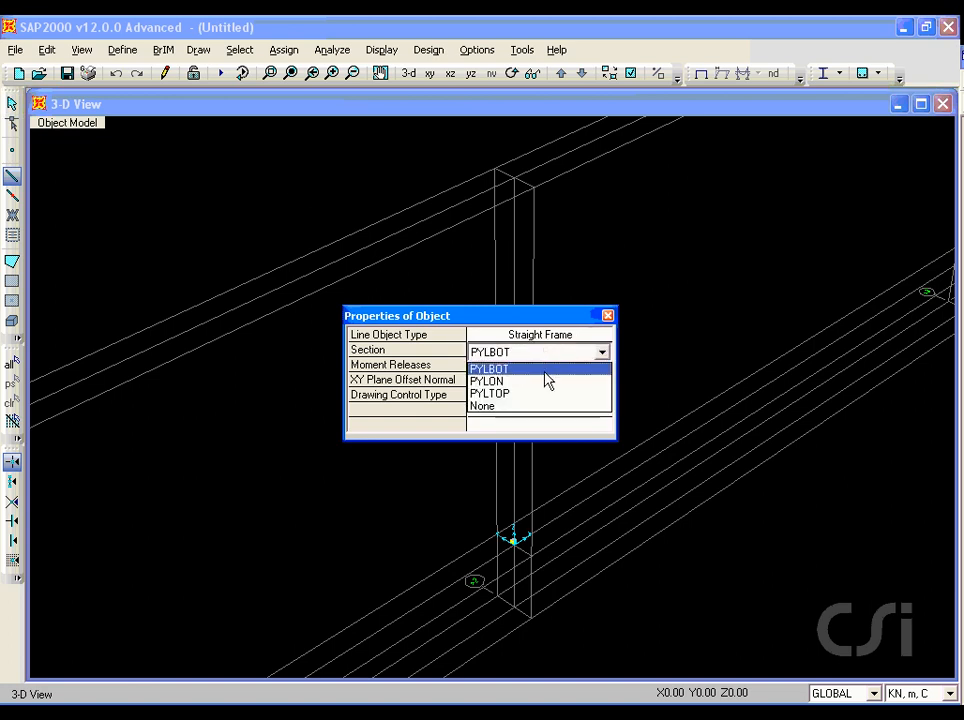
{"action": "left_click", "coordinate": [507, 381]}
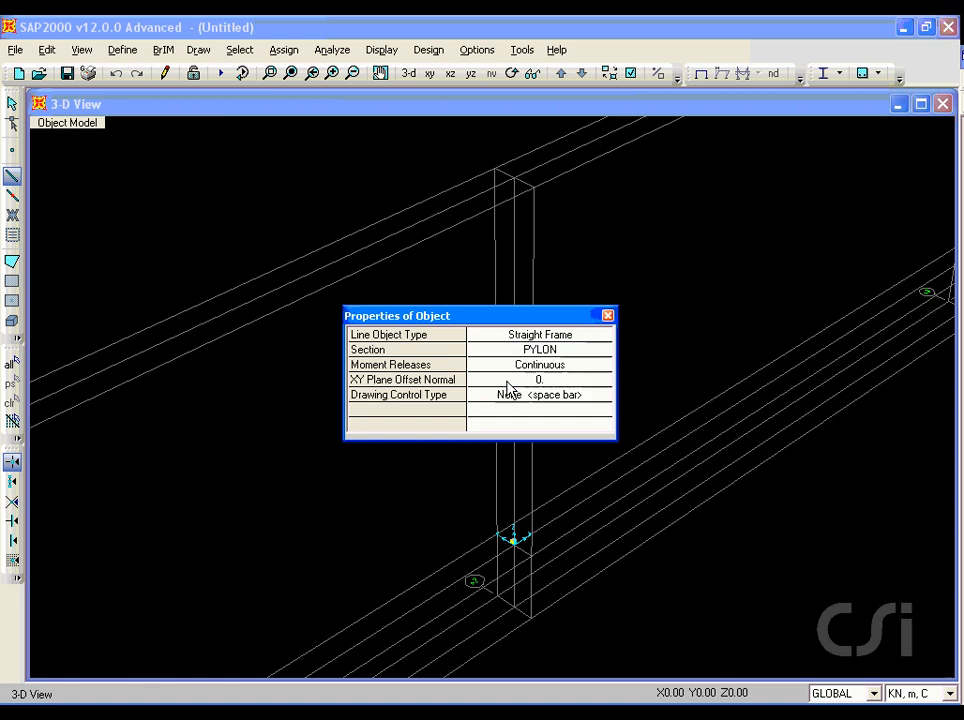
{"action": "left_click_drag", "start_coordinate": [513, 321], "coordinate": [335, 262]}
{"action": "left_click", "coordinate": [514, 179]}
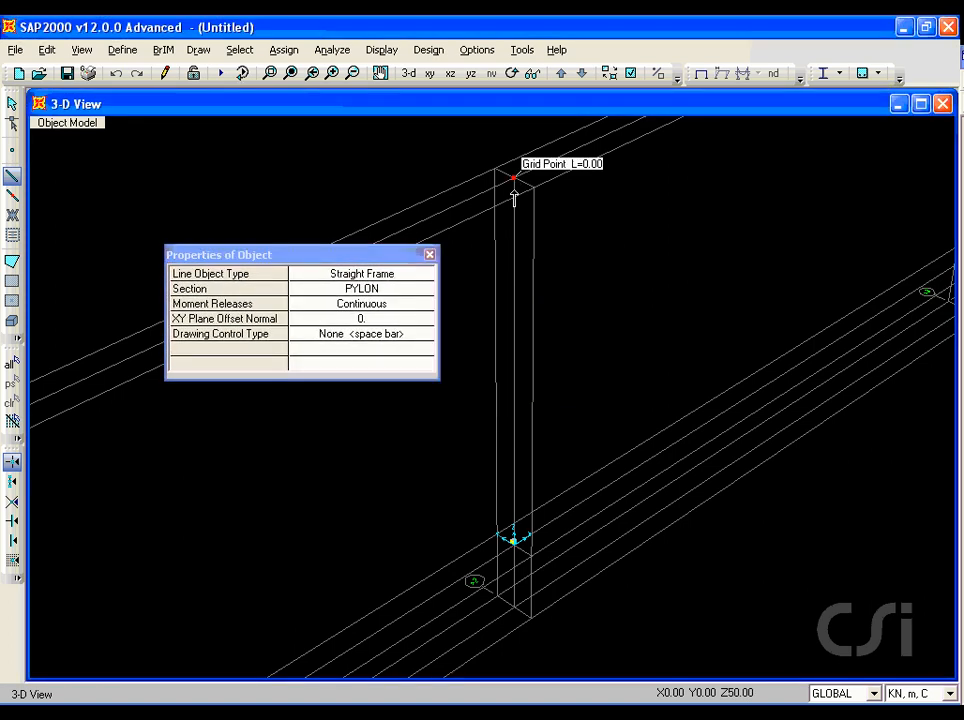
{"action": "left_click", "coordinate": [514, 608]}
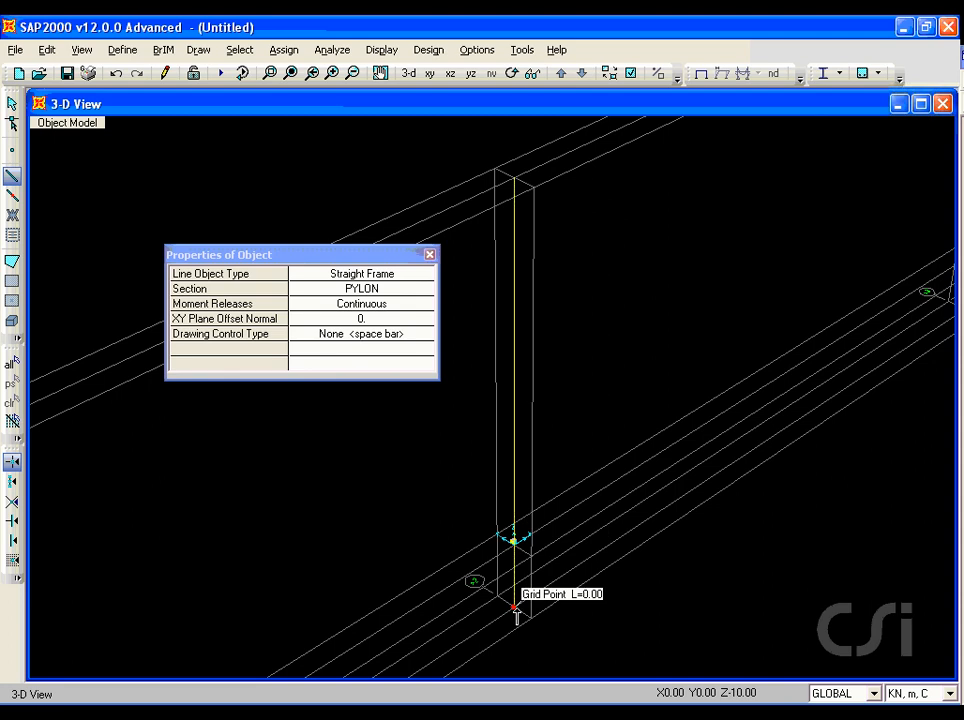
{"action": "right_click", "coordinate": [452, 537]}
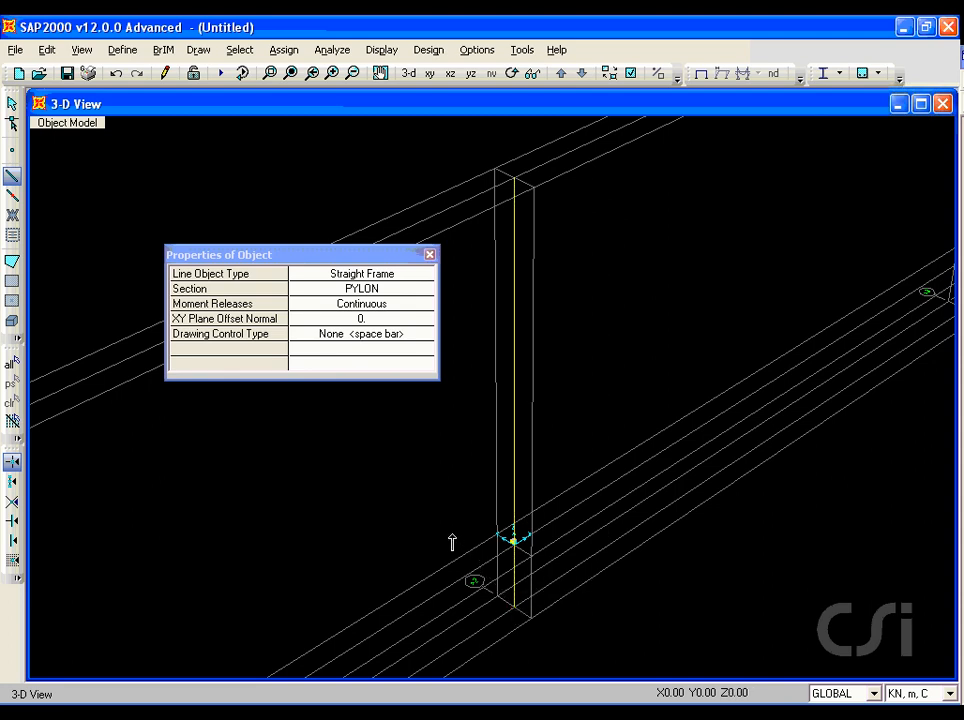
{"action": "left_click", "coordinate": [12, 103]}
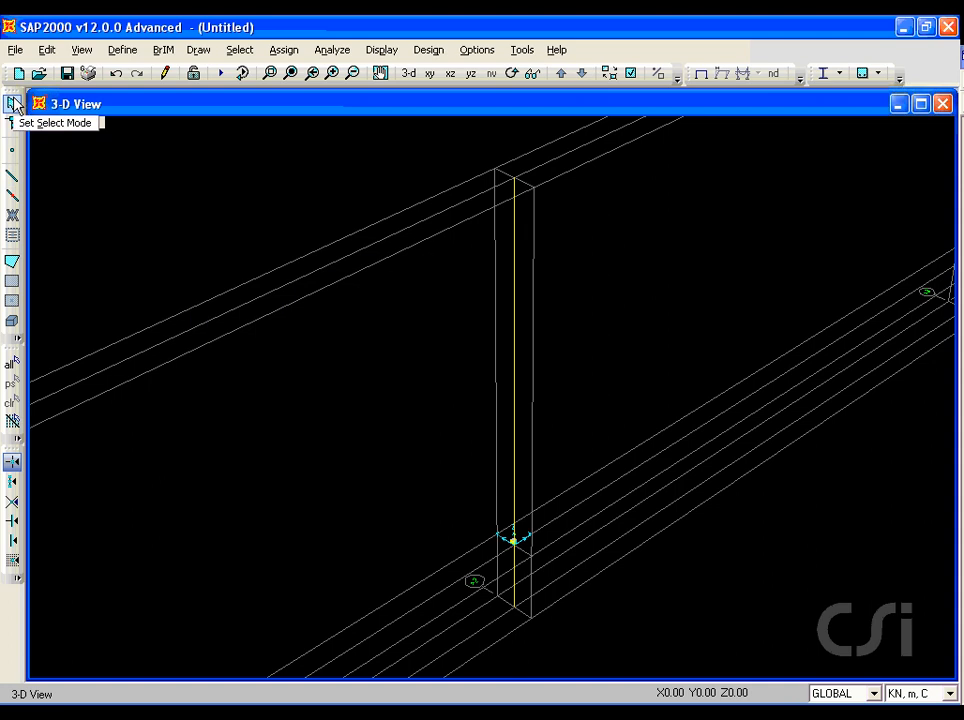
Hide the grid and draw a special joint 4 m below the pylon's top, using a Z offset of -4.
{"action": "left_click", "coordinate": [82, 50]}
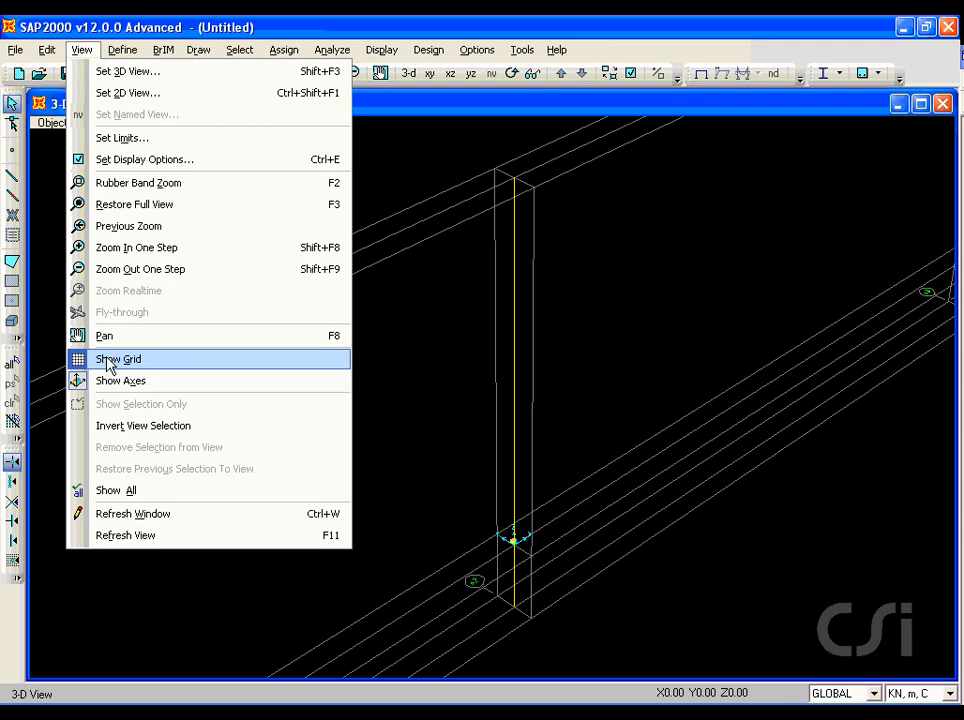
{"action": "left_click", "coordinate": [162, 369]}
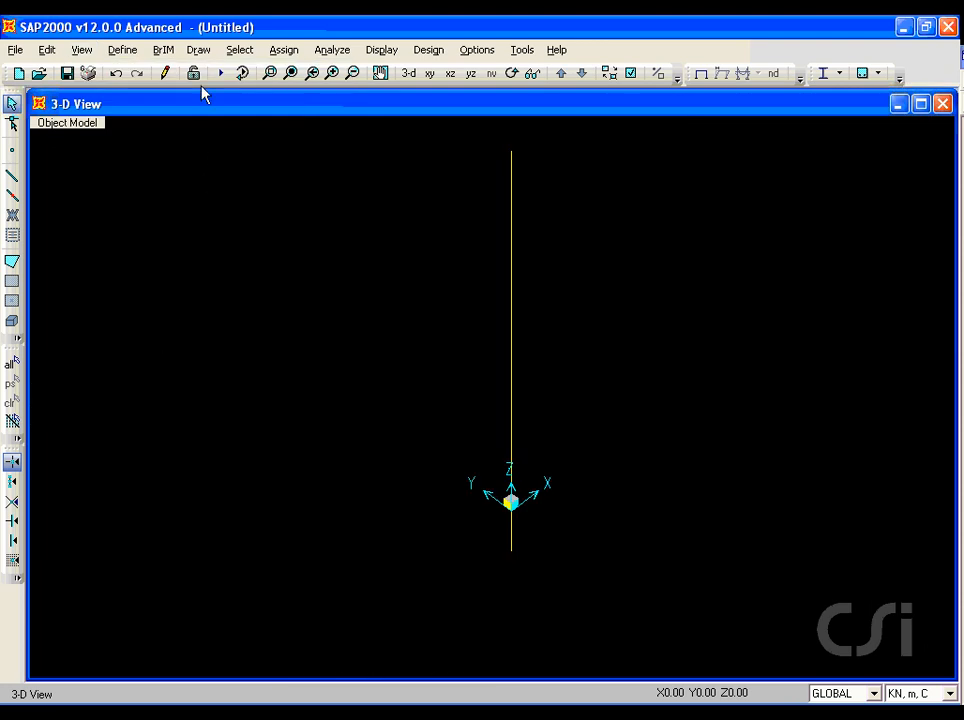
{"action": "left_click", "coordinate": [198, 50]}
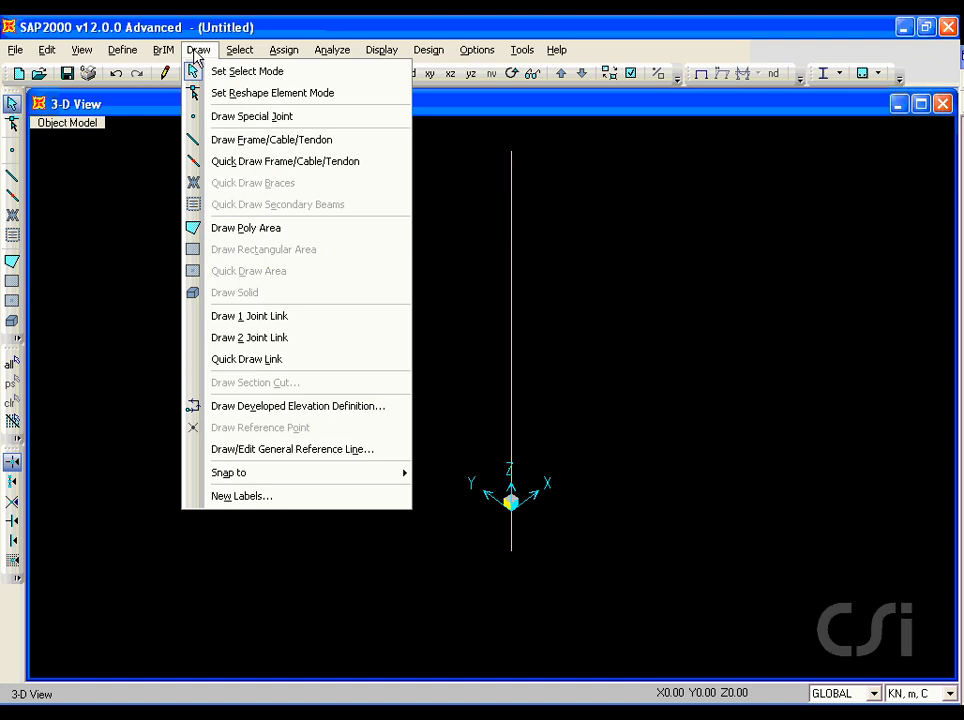
{"action": "left_click", "coordinate": [301, 117]}
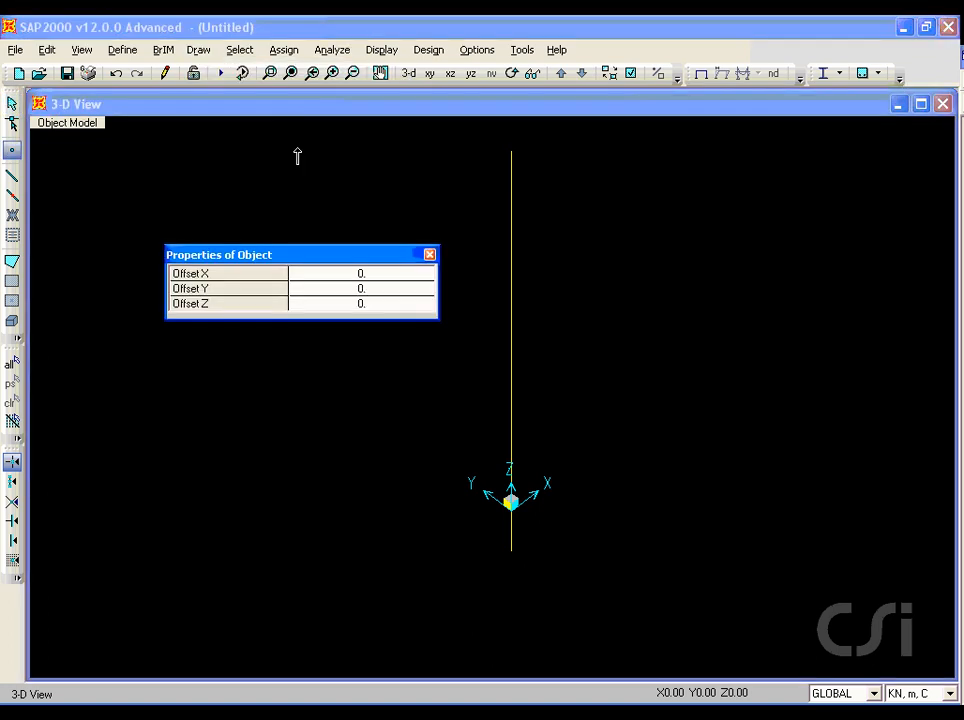
{"action": "left_click", "coordinate": [368, 305]}
{"action": "type", "text": "-4"}
{"action": "left_click", "coordinate": [510, 151]}
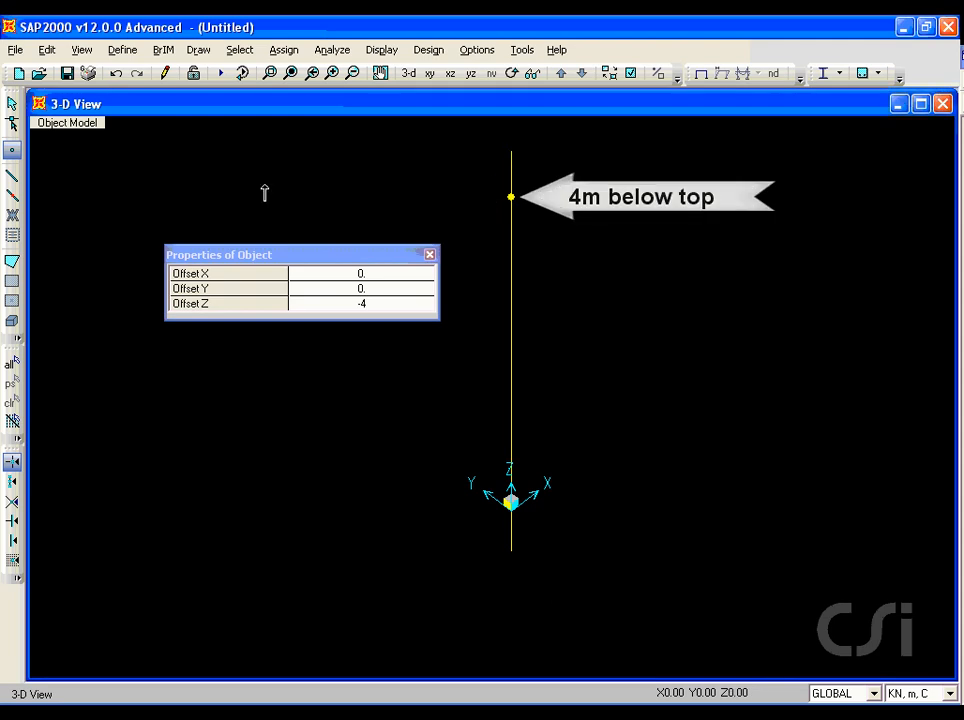
{"action": "left_click", "coordinate": [12, 104]}
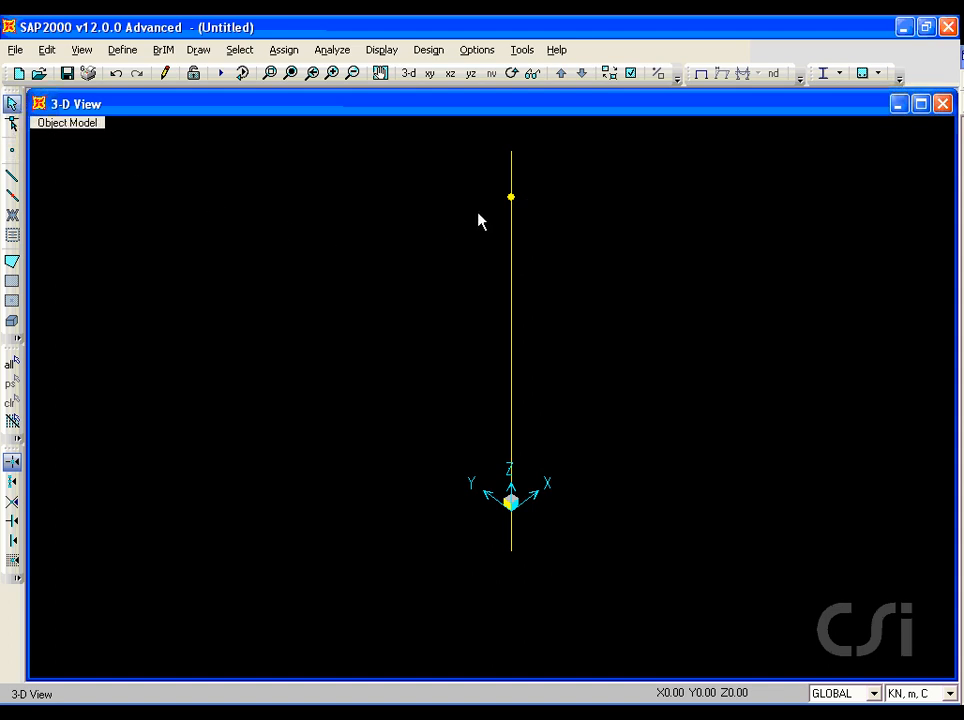
Replicate the special joint linearly down the pylon 8 times with a dz increment of -2 m.
{"action": "left_click", "coordinate": [510, 198]}
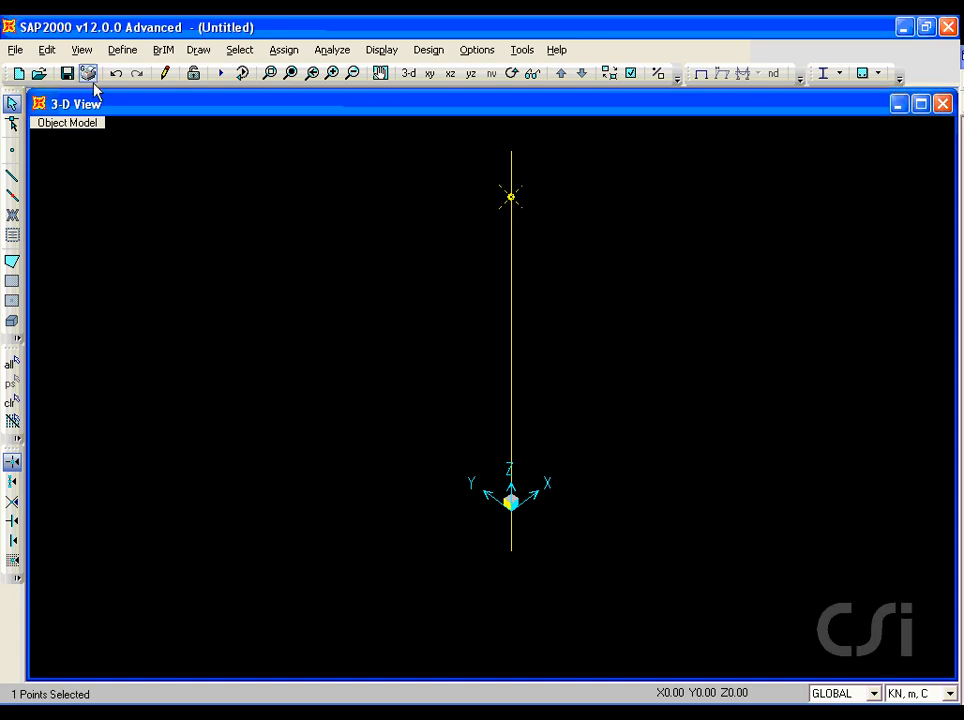
{"action": "left_click", "coordinate": [47, 50]}
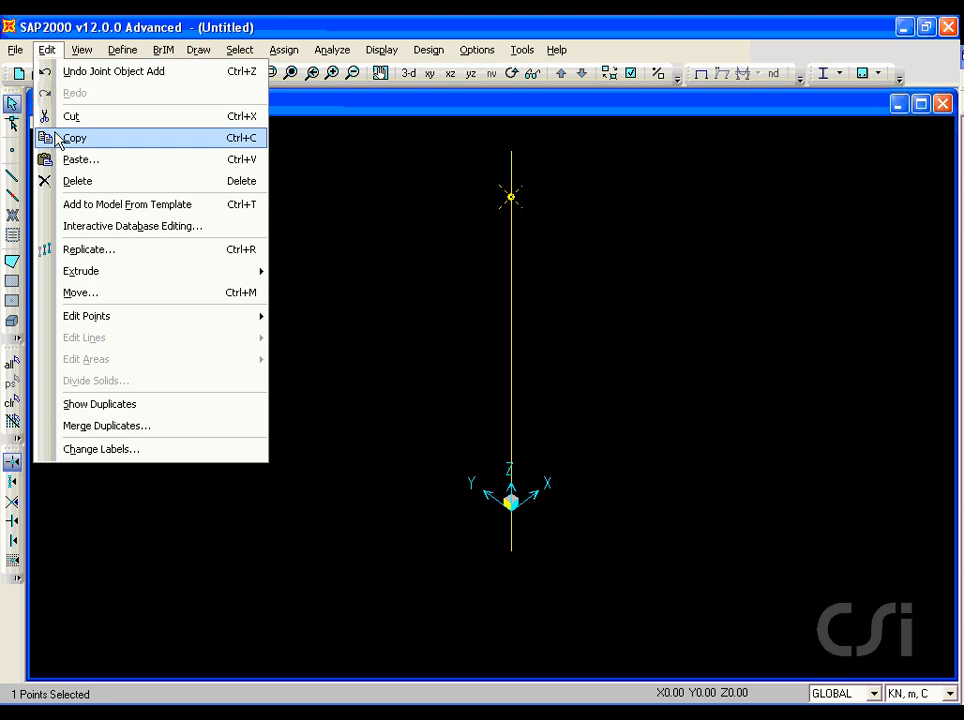
{"action": "left_click", "coordinate": [135, 258]}
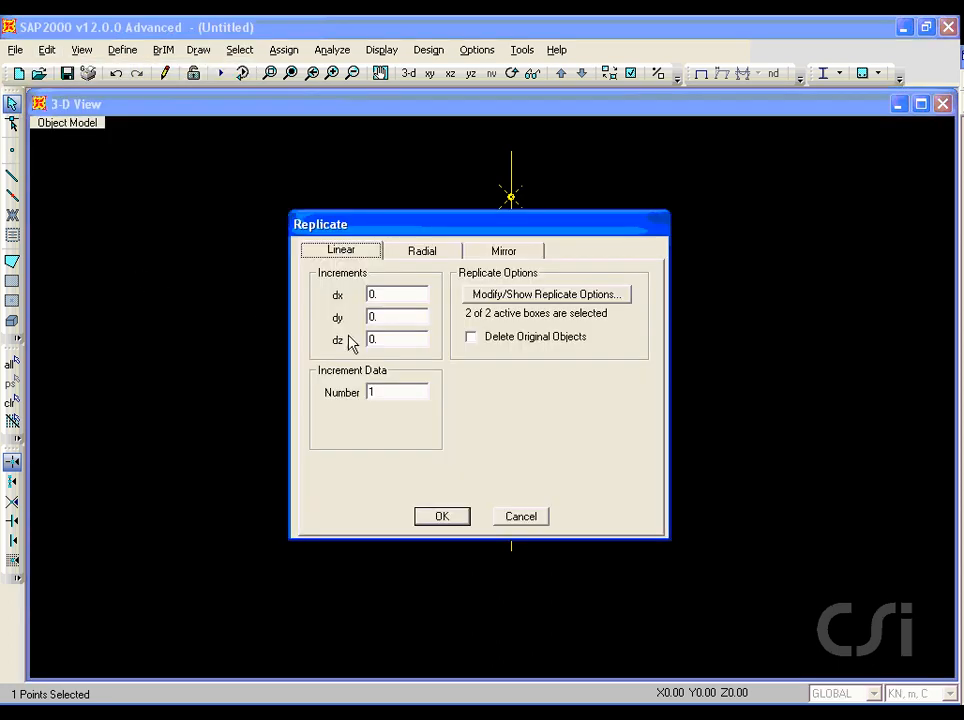
{"action": "double_click", "coordinate": [397, 338]}
{"action": "type", "text": "-2"}
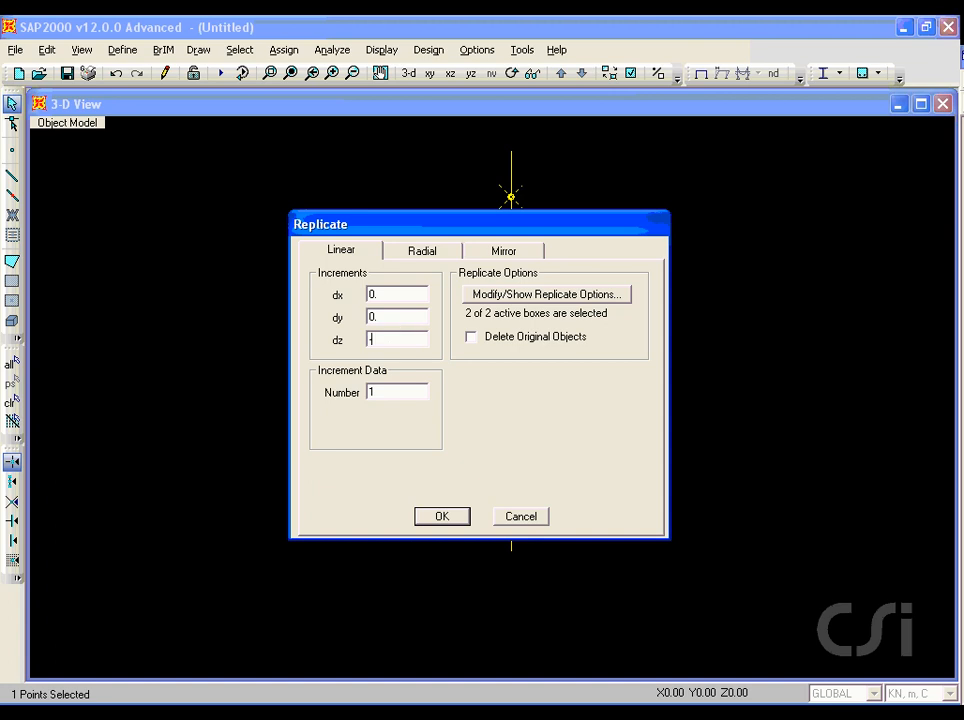
{"action": "double_click", "coordinate": [393, 392]}
{"action": "type", "text": "8"}
{"action": "left_click", "coordinate": [443, 518]}
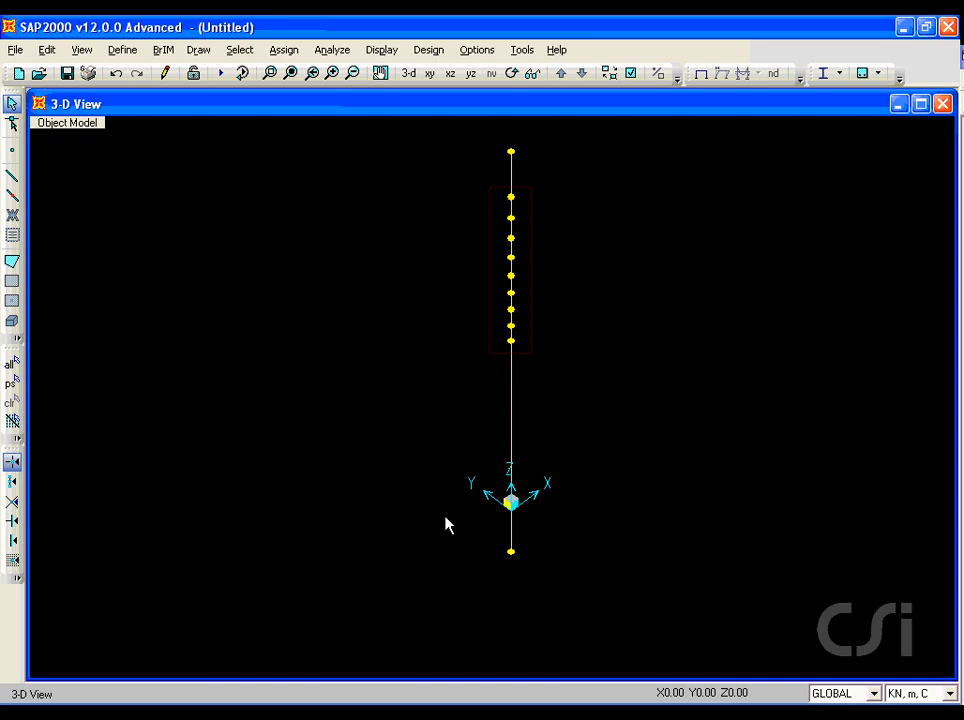
Switch the 4000Psi concrete material to the advanced property display and open its material properties.
{"action": "left_click", "coordinate": [125, 50]}
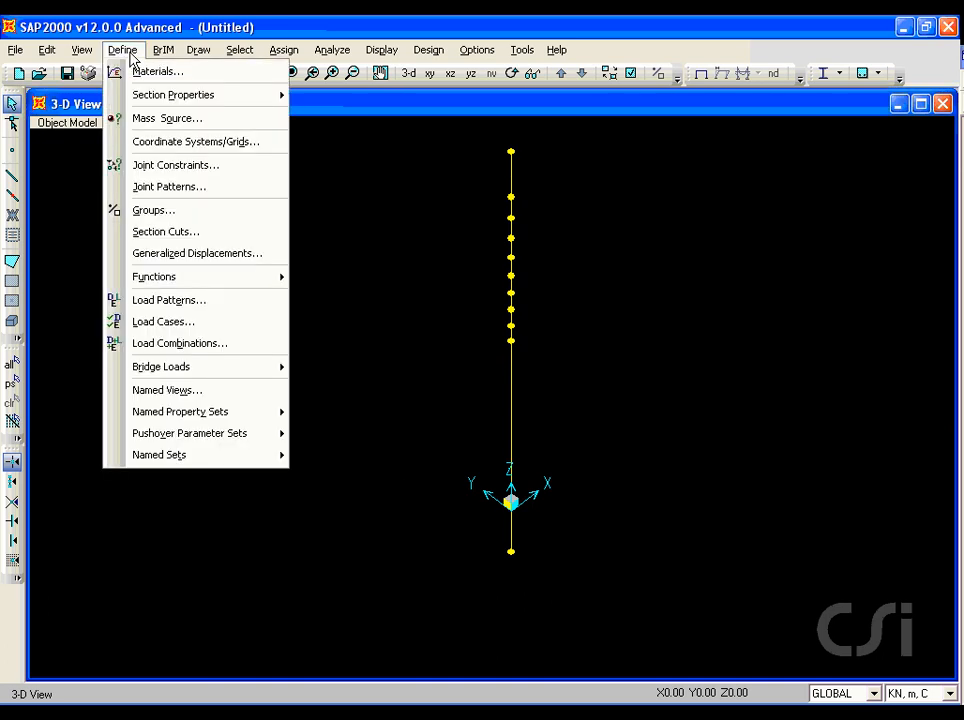
{"action": "left_click", "coordinate": [199, 72]}
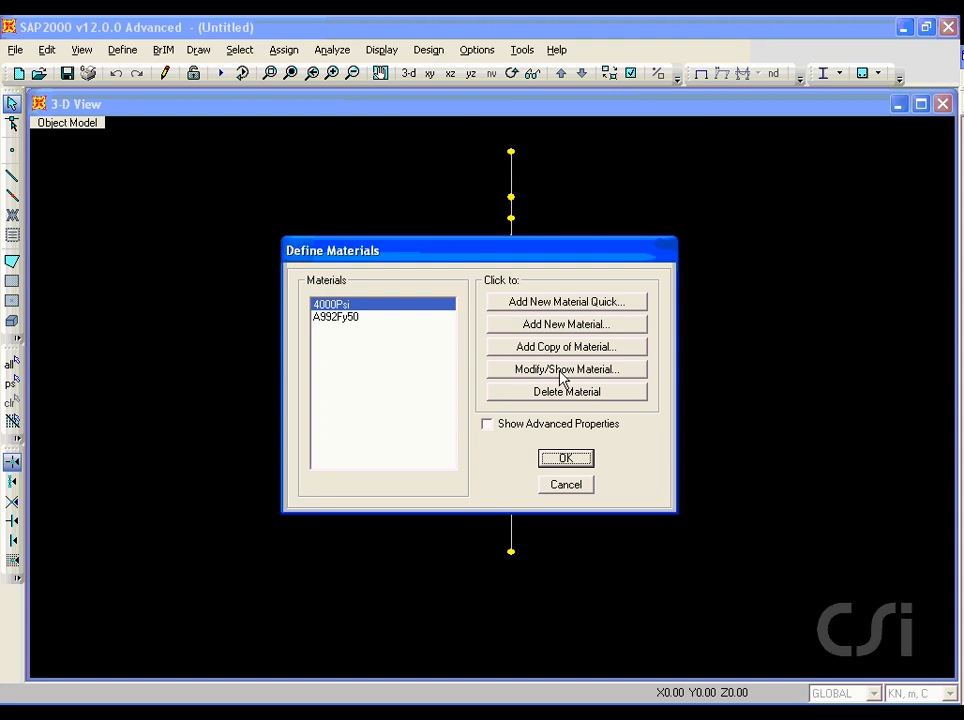
{"action": "key", "text": "ctrl+shift+d"}
{"action": "left_click_drag", "start_coordinate": [533, 376], "coordinate": [566, 376]}
{"action": "left_click", "coordinate": [566, 370]}
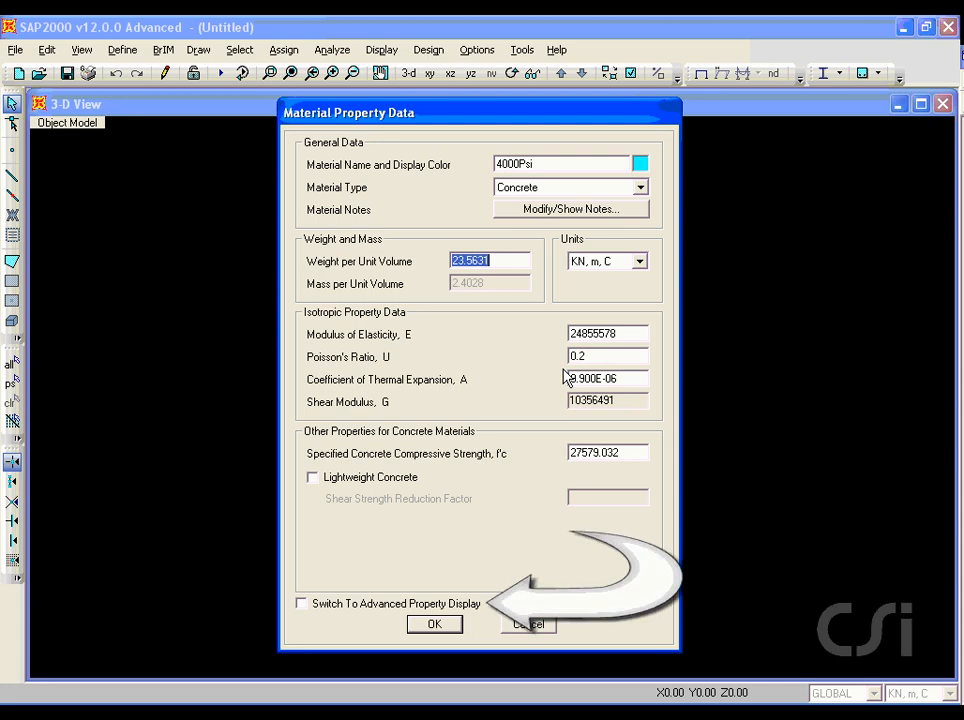
{"action": "left_click", "coordinate": [302, 604]}
{"action": "left_click", "coordinate": [302, 604]}
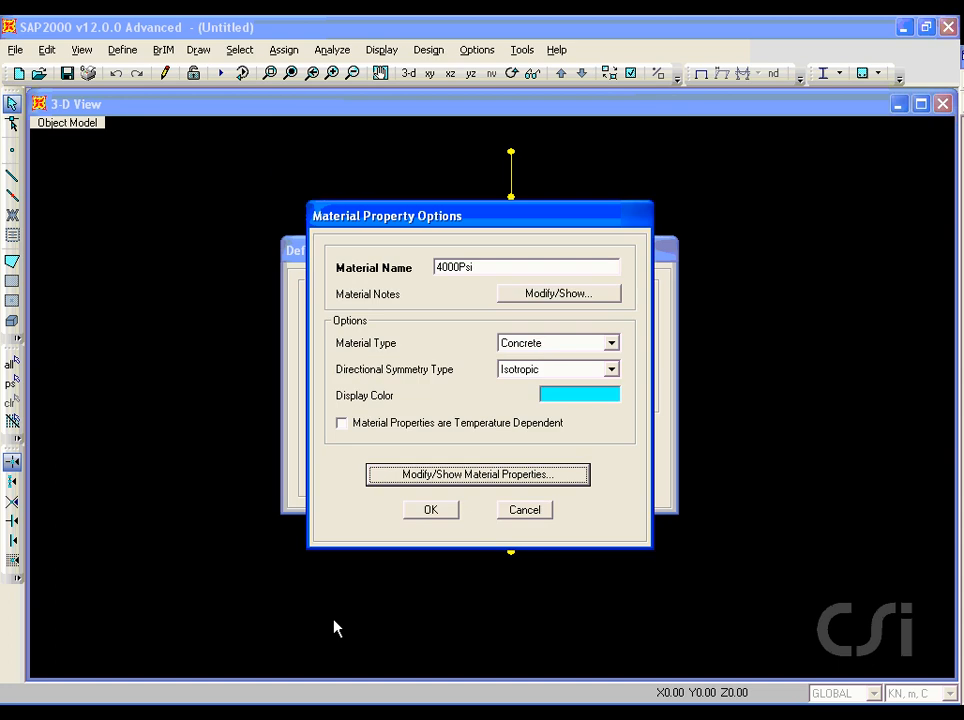
{"action": "left_click", "coordinate": [492, 476]}
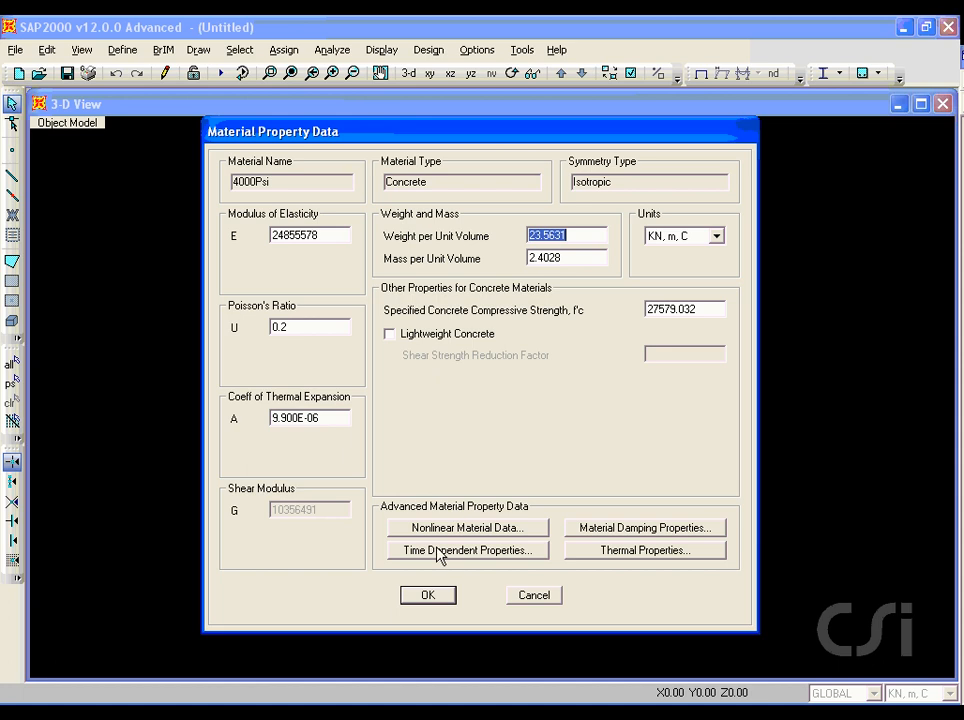
Enable creep and shrinkage in the 4000Psi time dependent properties, set the shrinkage start age to 3 days, and accept the material definition.
{"action": "left_click_drag", "start_coordinate": [401, 561], "coordinate": [502, 561]}
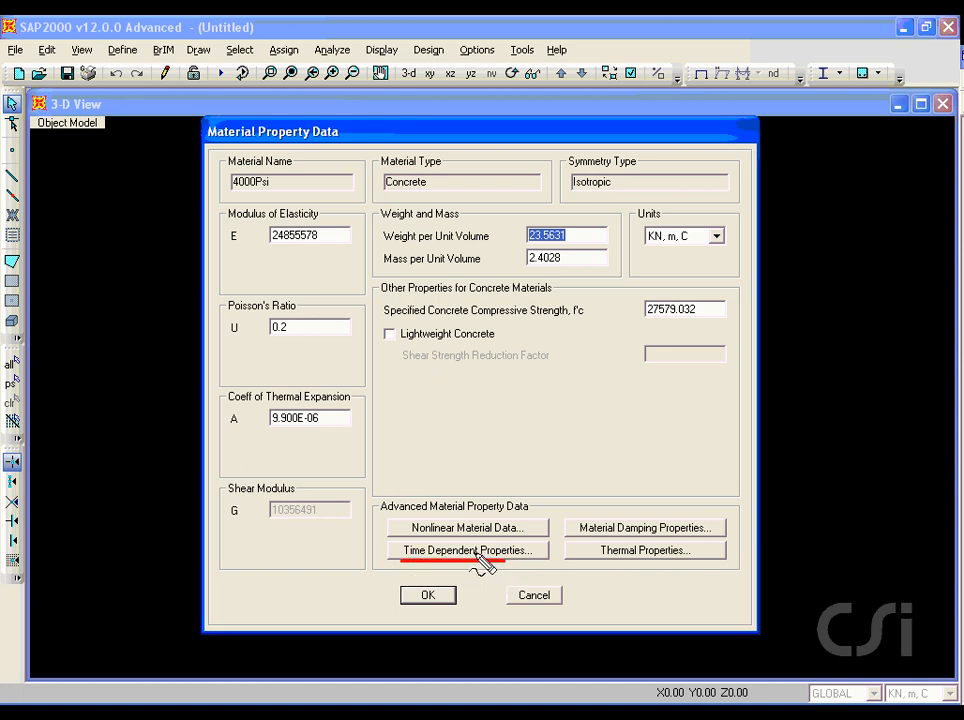
{"action": "key", "text": "Escape"}
{"action": "left_click", "coordinate": [467, 550]}
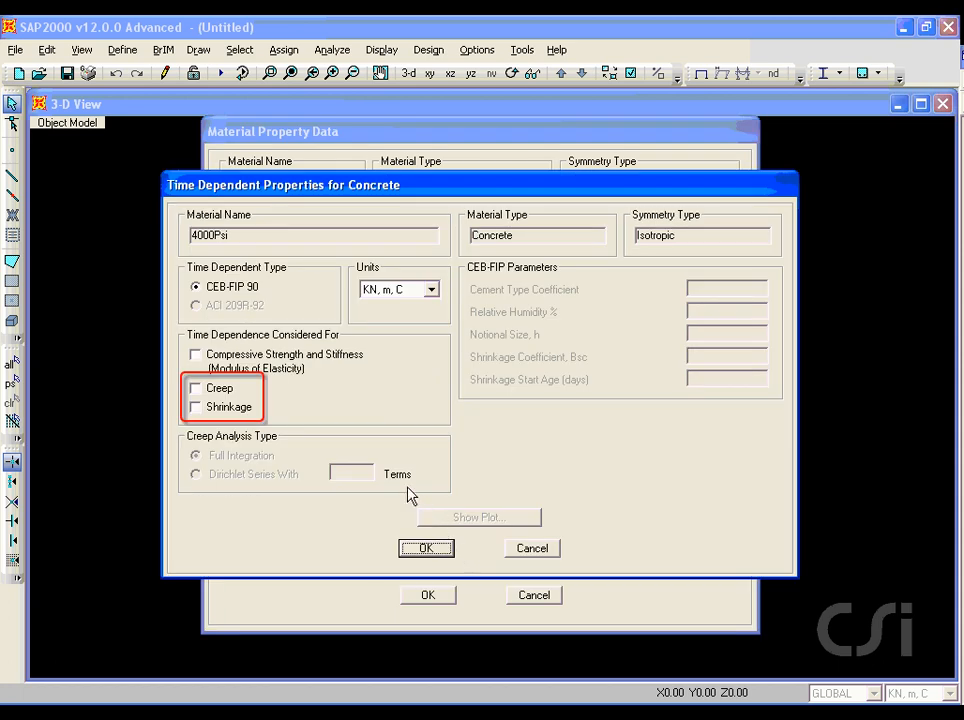
{"action": "left_click", "coordinate": [196, 389]}
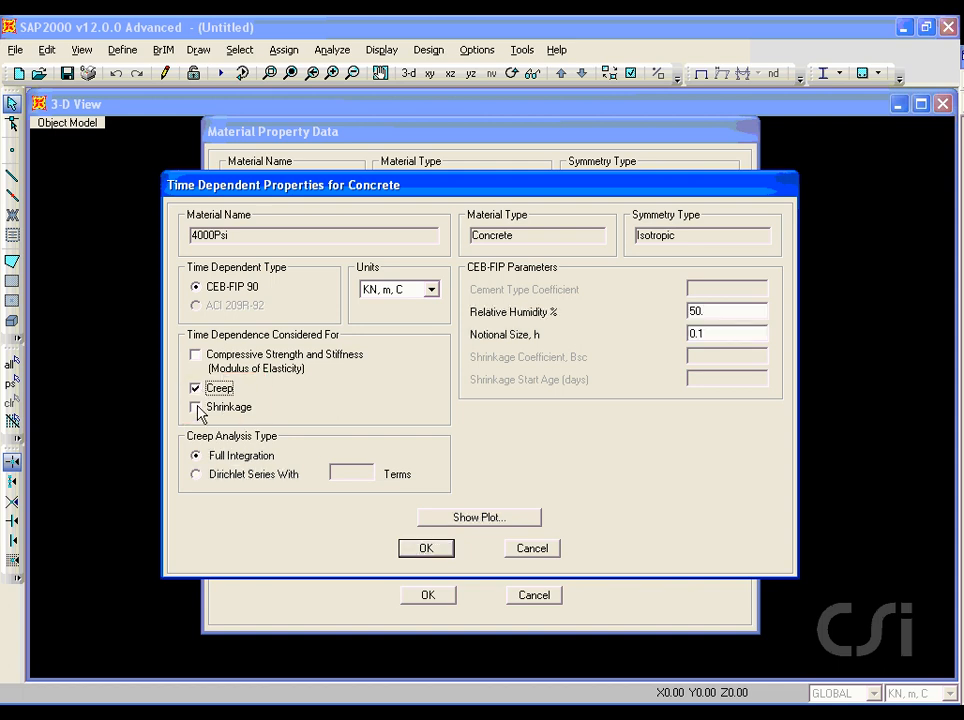
{"action": "left_click", "coordinate": [196, 408]}
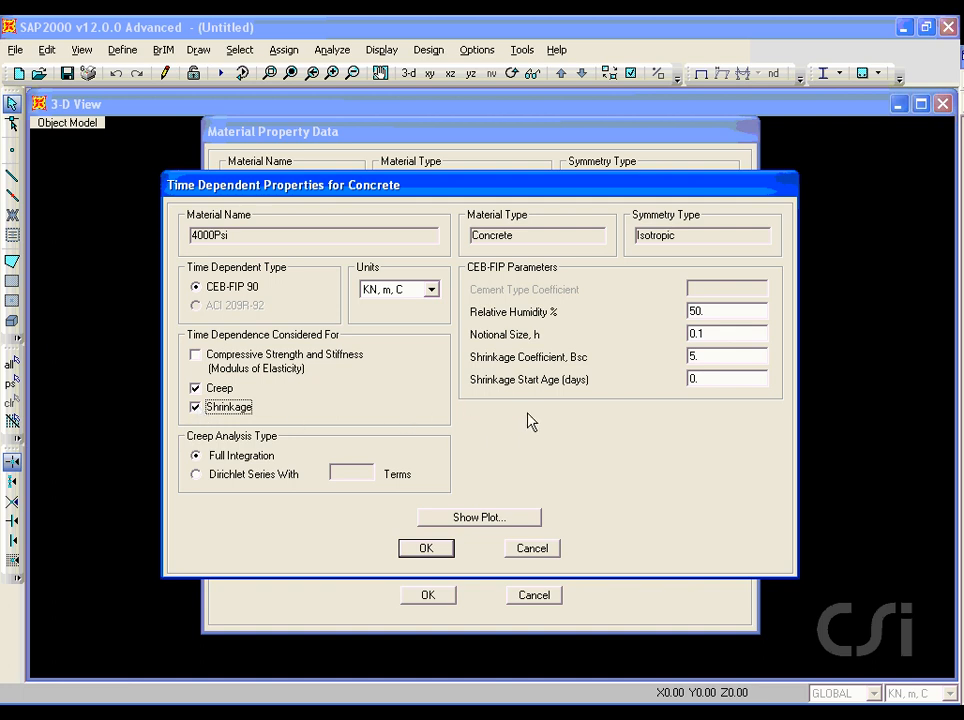
{"action": "left_click", "coordinate": [717, 379]}
{"action": "type", "text": "3"}
{"action": "left_click_drag", "start_coordinate": [204, 466], "coordinate": [272, 466]}
{"action": "left_click", "coordinate": [428, 551]}
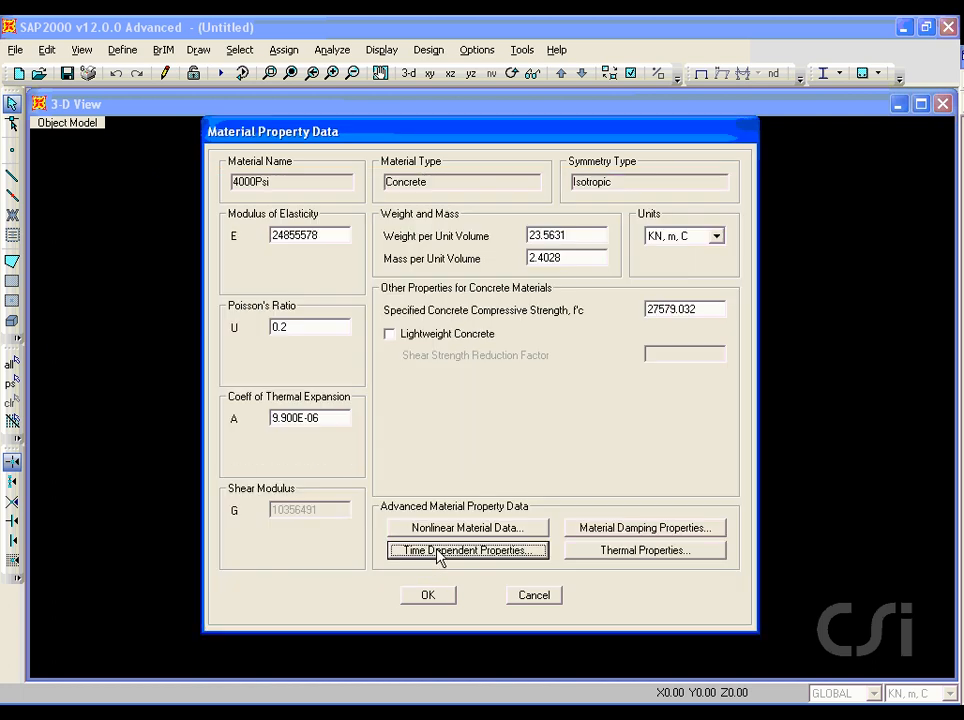
{"action": "left_click", "coordinate": [431, 598]}
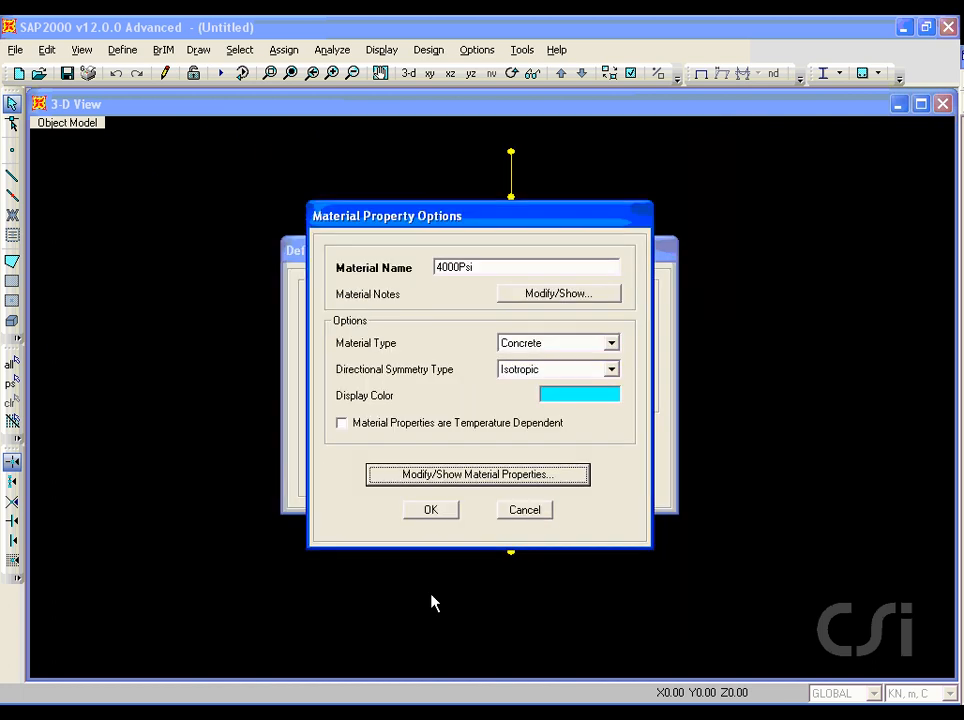
{"action": "left_click", "coordinate": [433, 510]}
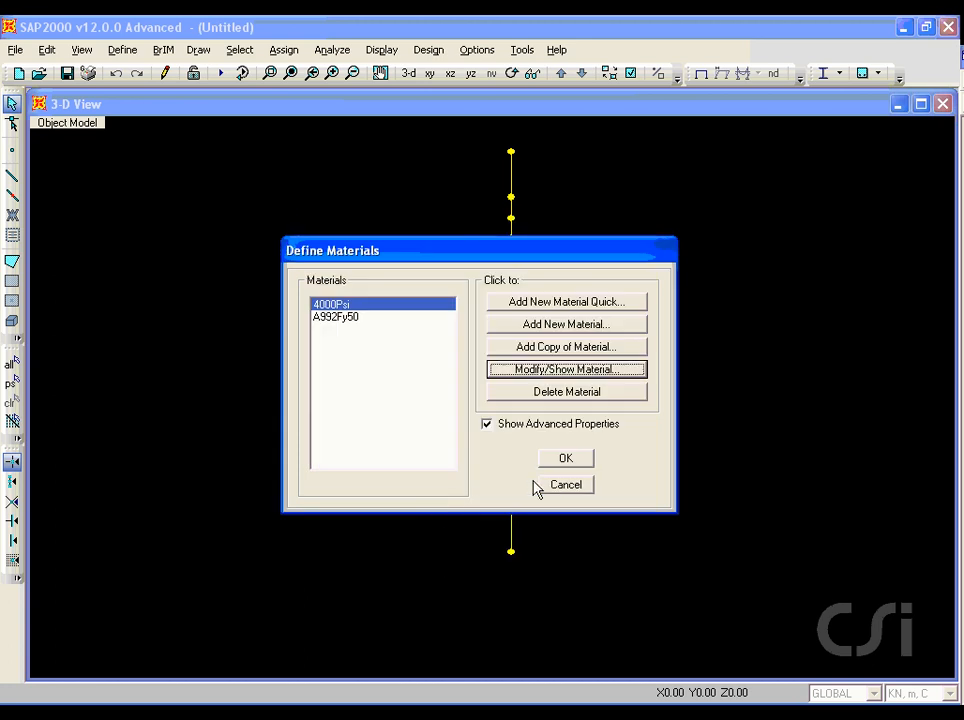
{"action": "left_click", "coordinate": [567, 461]}
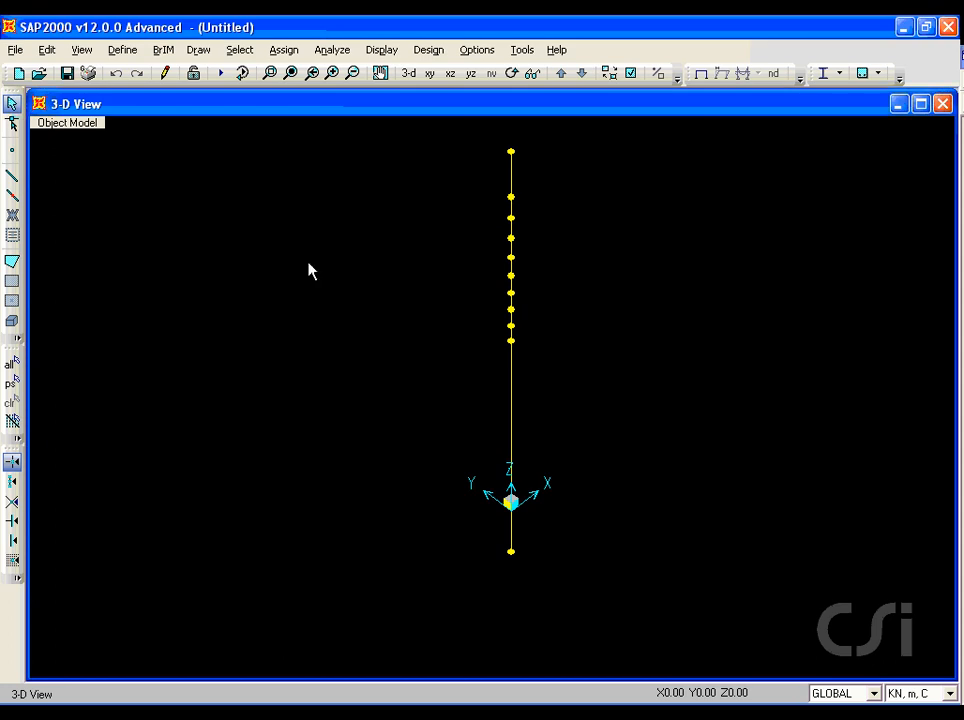
Add a new concrete tube frame section and name it DECK.
{"action": "left_click", "coordinate": [124, 50]}
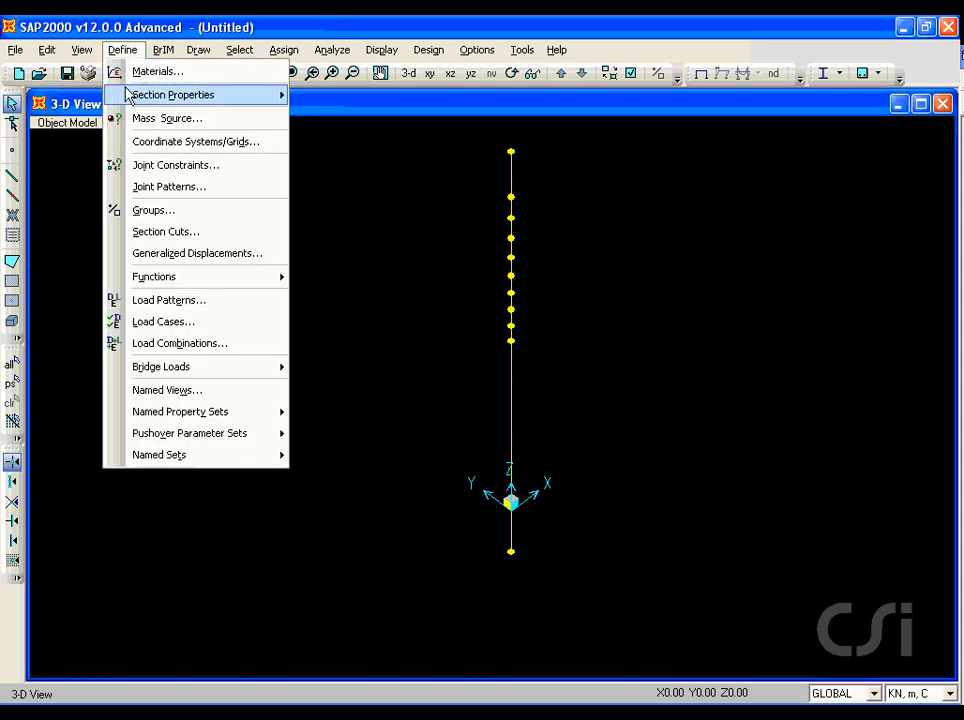
{"action": "mouse_move", "coordinate": [110, 92]}
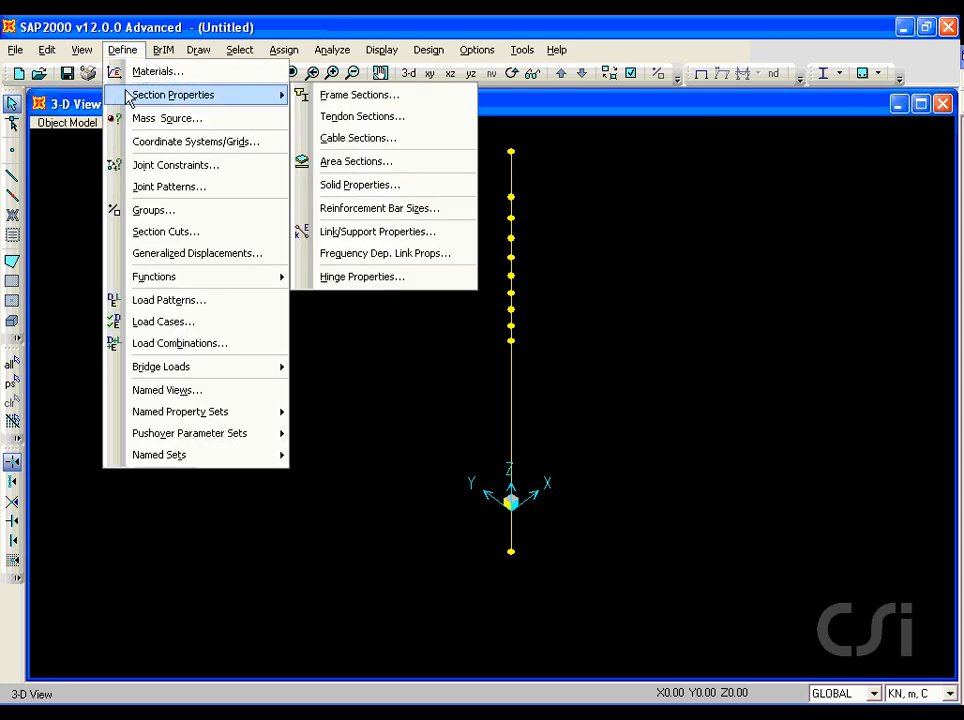
{"action": "left_click", "coordinate": [350, 95]}
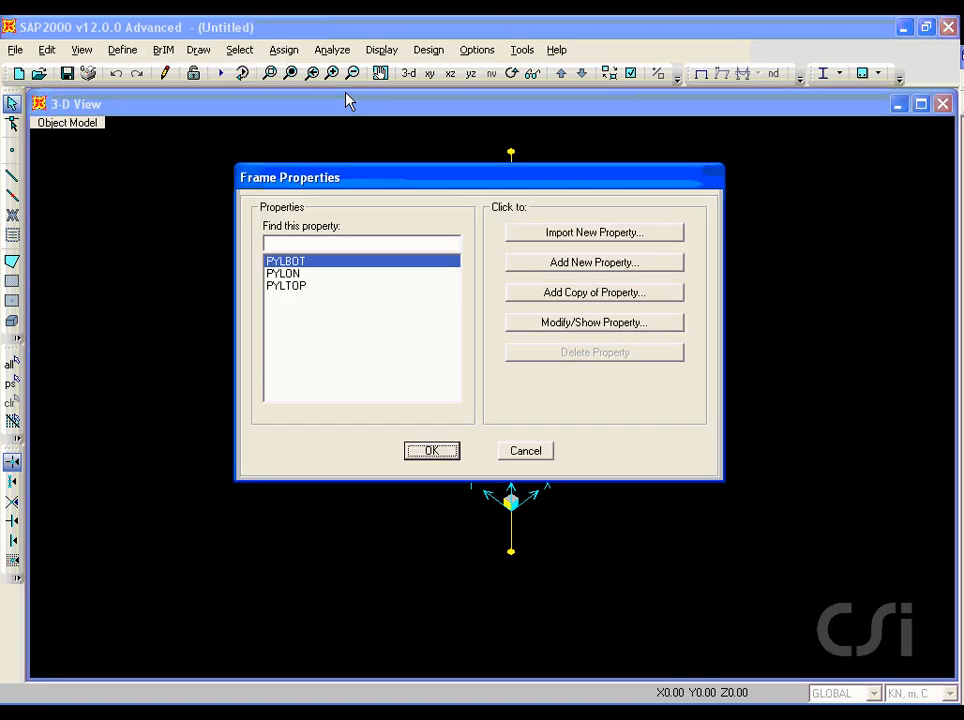
{"action": "left_click", "coordinate": [584, 264]}
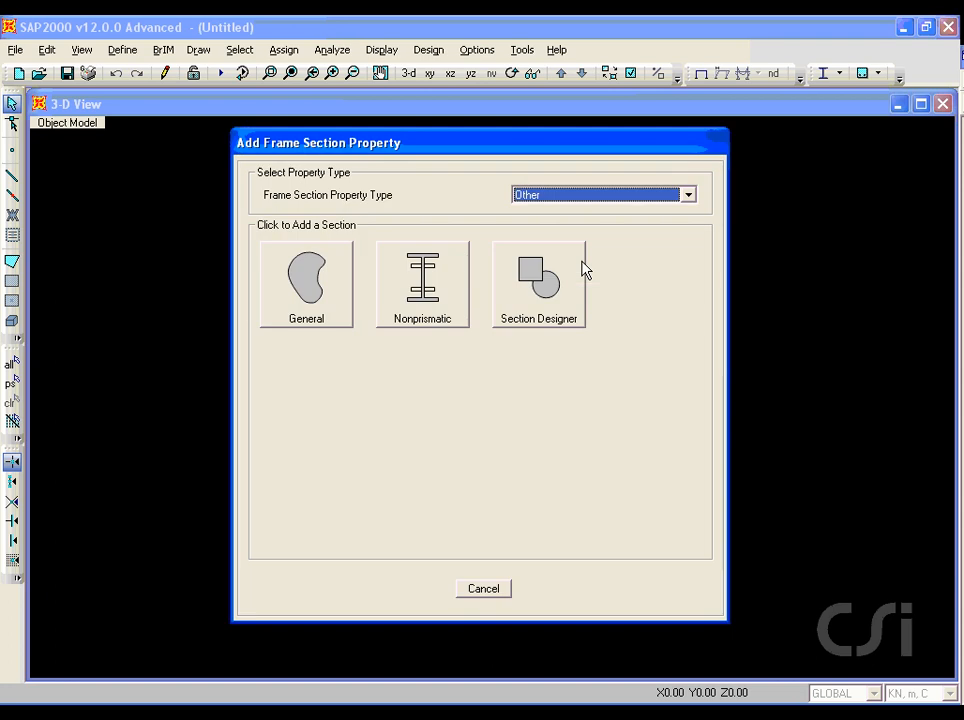
{"action": "left_click", "coordinate": [595, 197]}
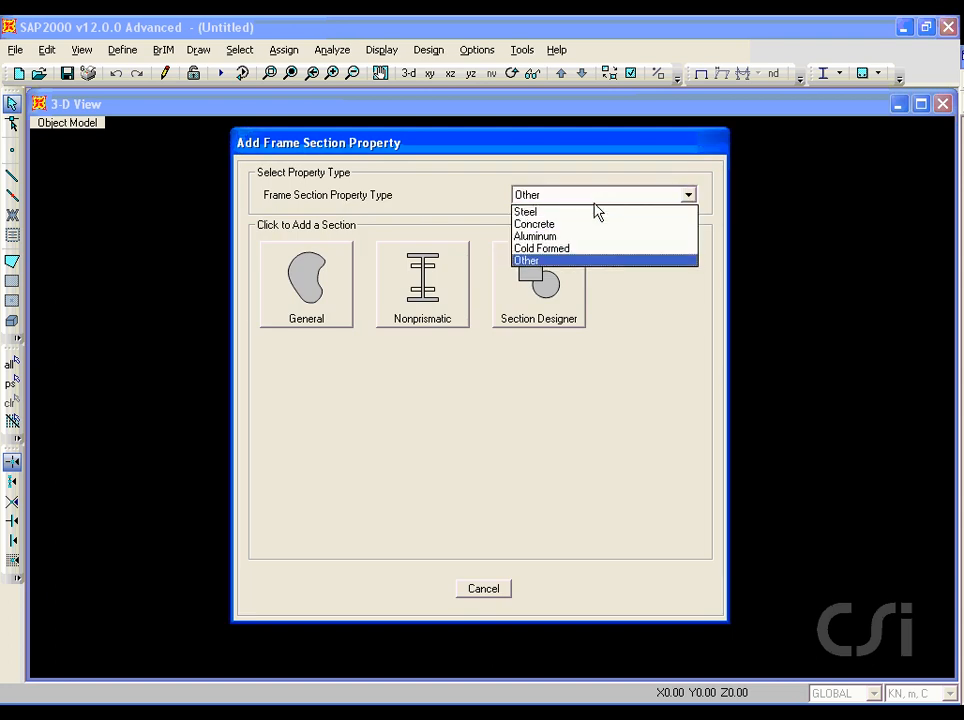
{"action": "left_click", "coordinate": [549, 225]}
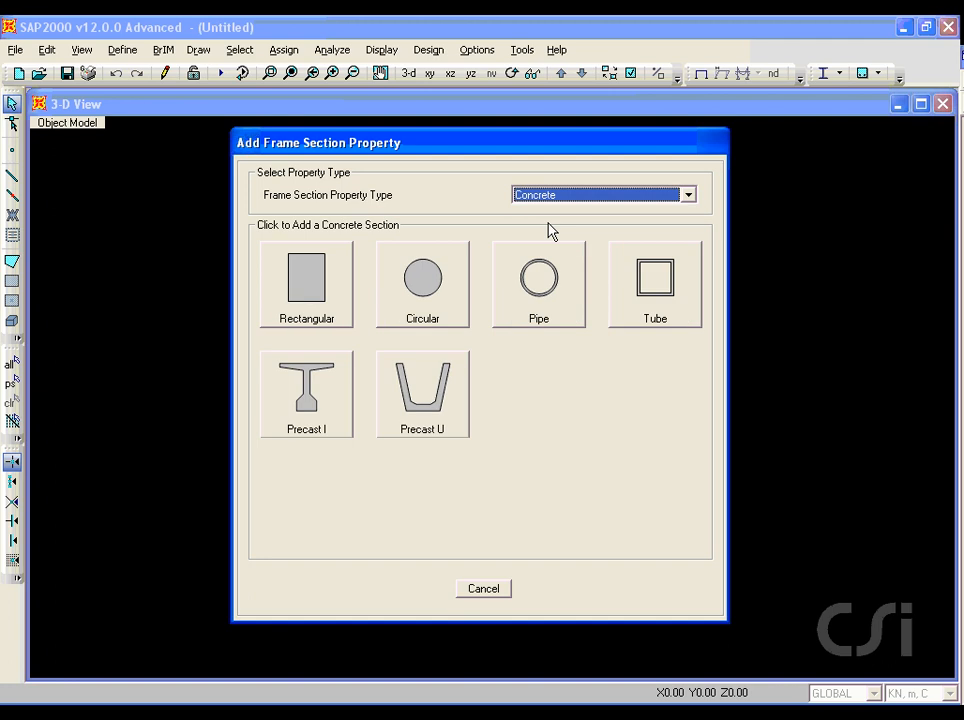
{"action": "left_click", "coordinate": [652, 303]}
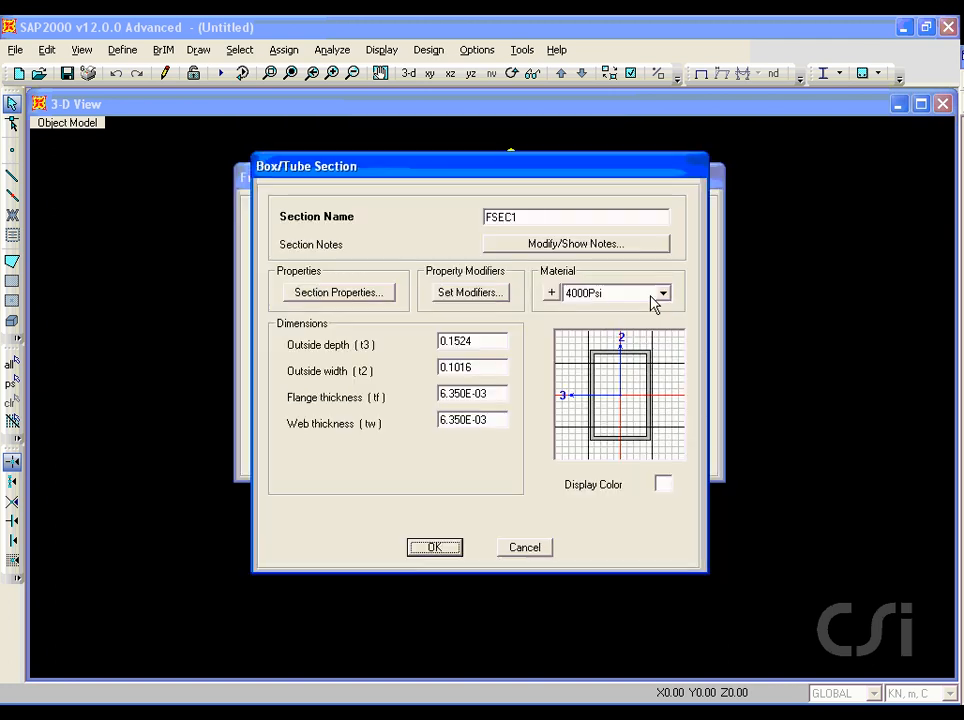
{"action": "double_click", "coordinate": [530, 217]}
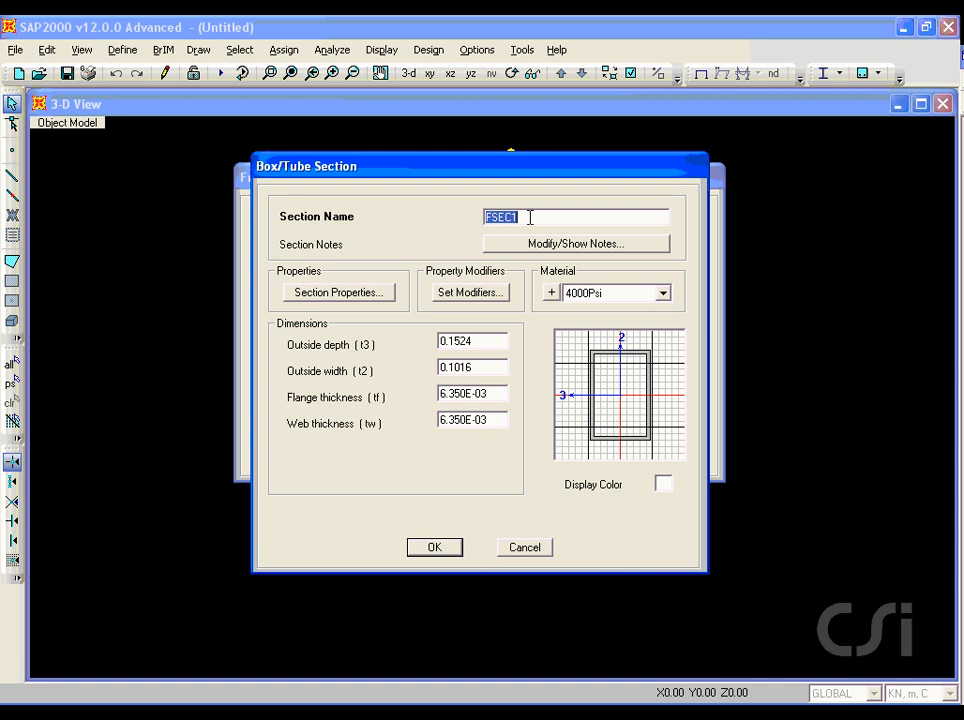
{"action": "type", "text": "DECK"}
Set the DECK section's outside depth to 1.2, outside width to 6, flange thickness to 0.2 and web thickness to 0.3, and accept the frame properties.
{"action": "double_click", "coordinate": [481, 341]}
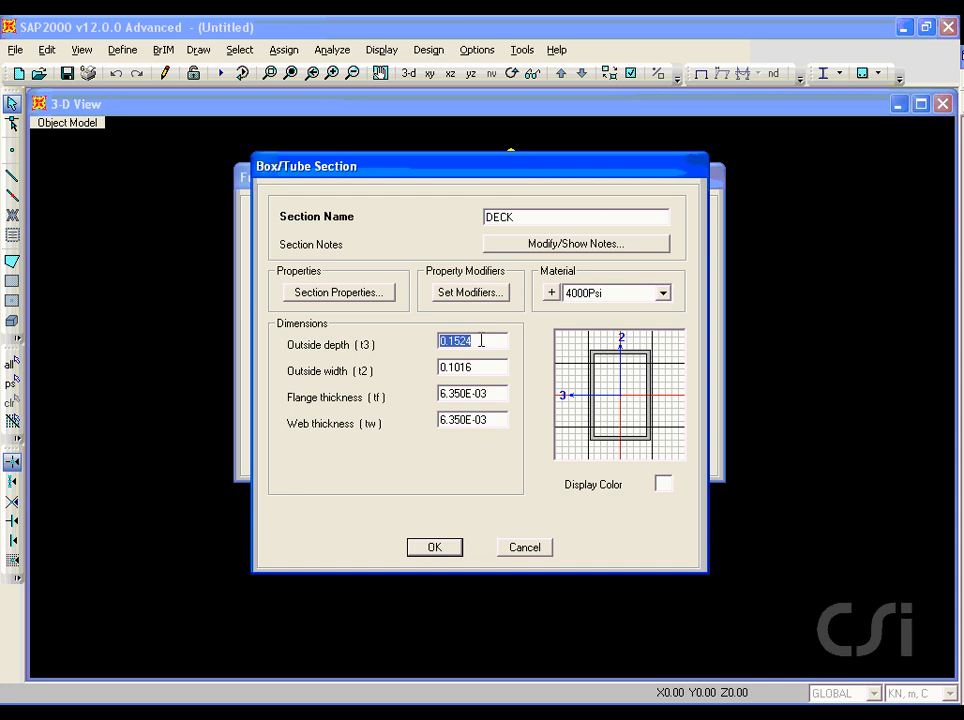
{"action": "type", "text": "1.2"}
{"action": "double_click", "coordinate": [480, 366]}
{"action": "type", "text": "6"}
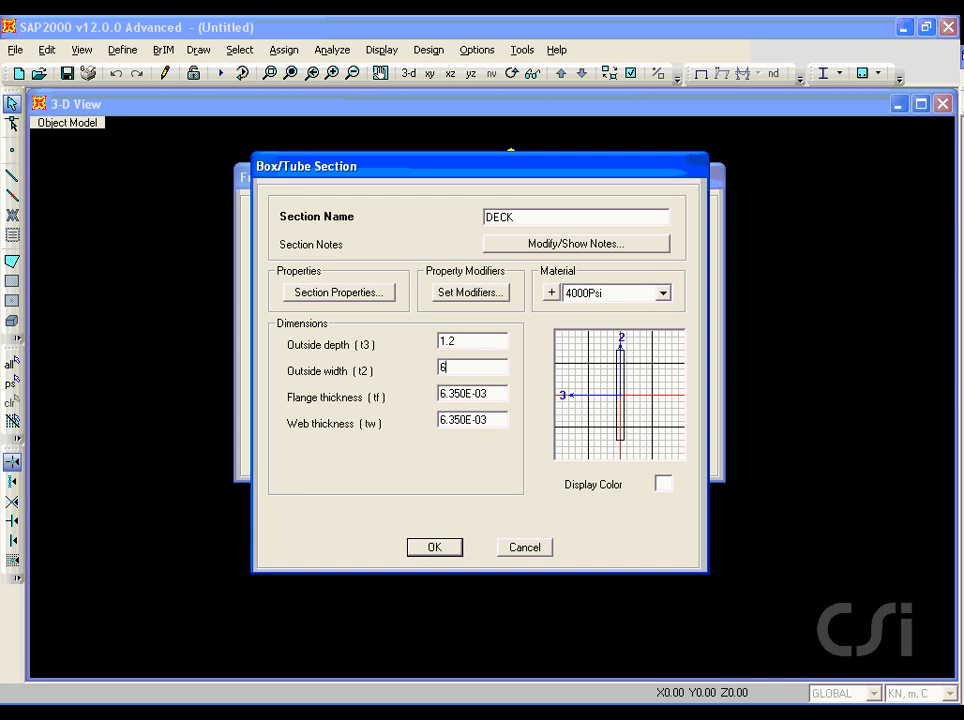
{"action": "double_click", "coordinate": [487, 392]}
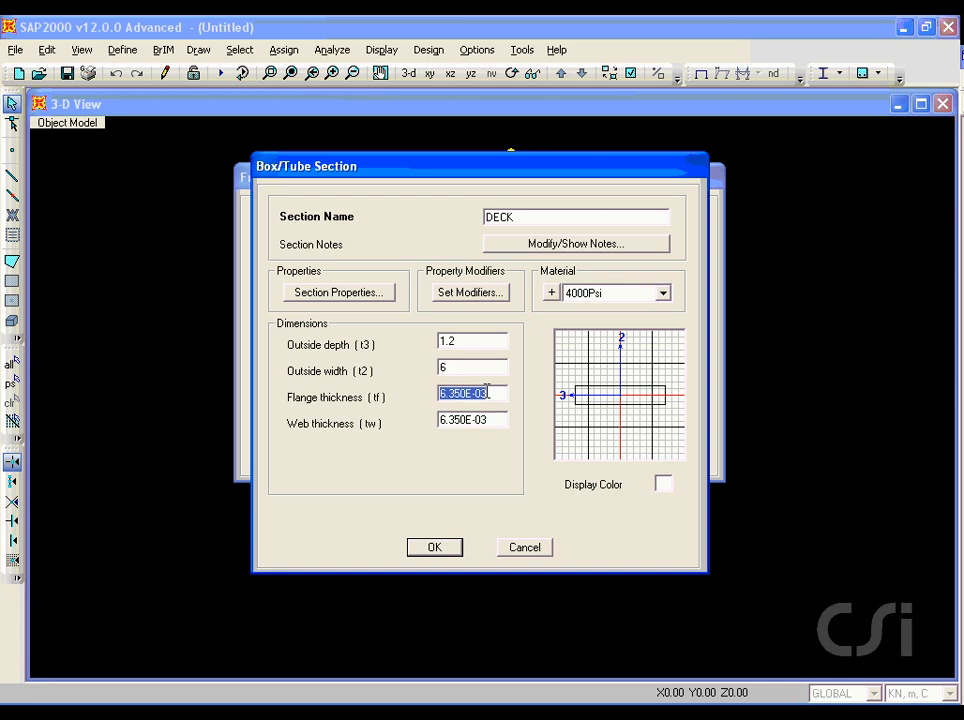
{"action": "type", "text": "0.2"}
{"action": "double_click", "coordinate": [491, 419]}
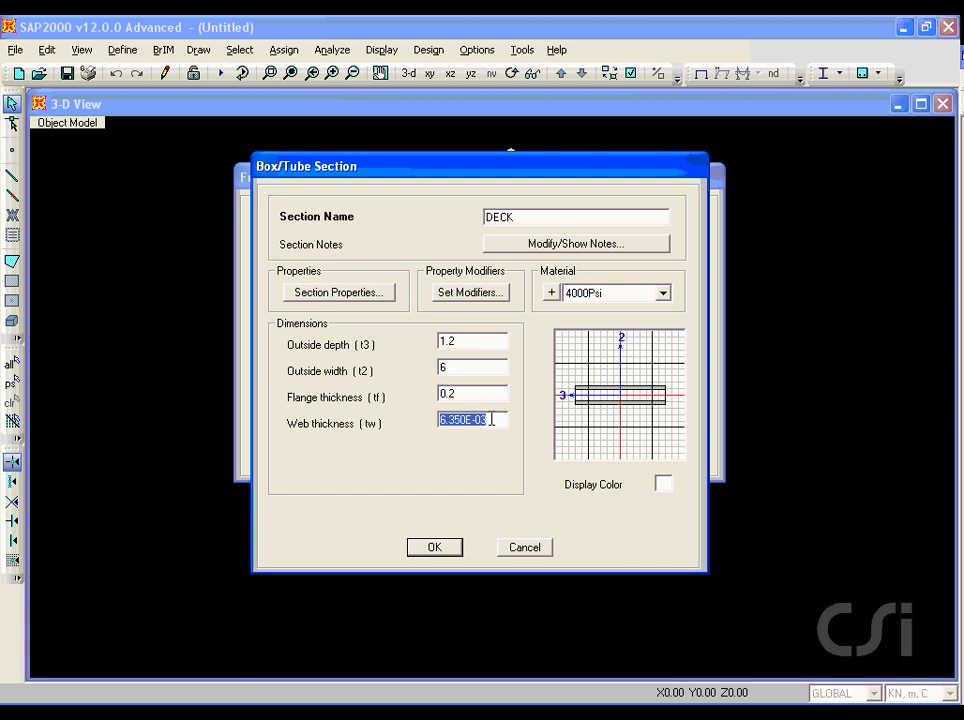
{"action": "type", "text": "0.3"}
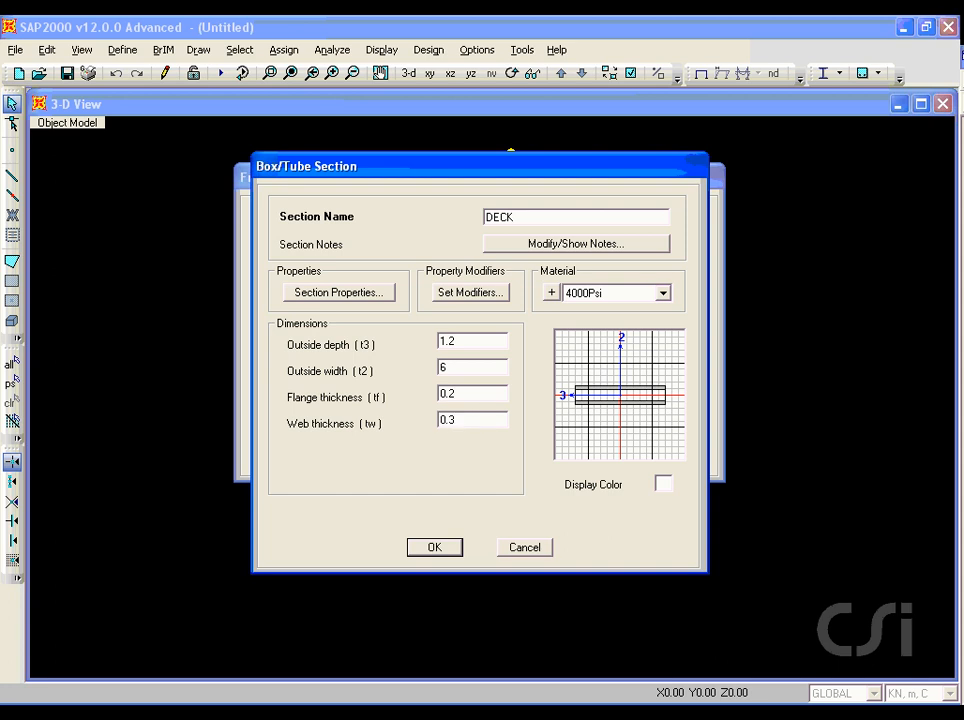
{"action": "left_click", "coordinate": [436, 550]}
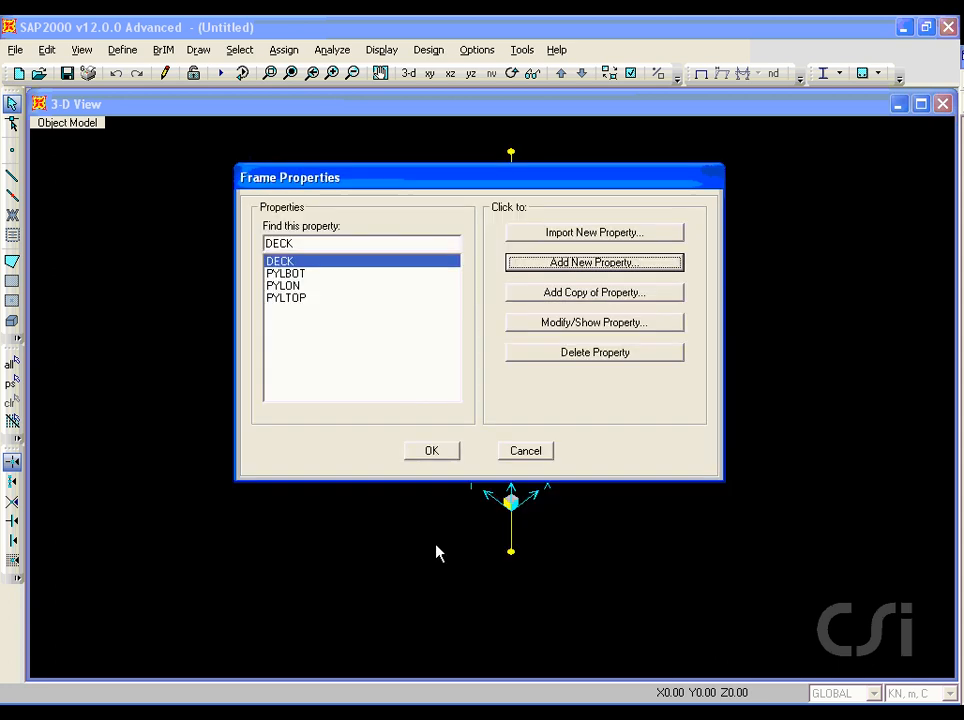
{"action": "left_click", "coordinate": [436, 458]}
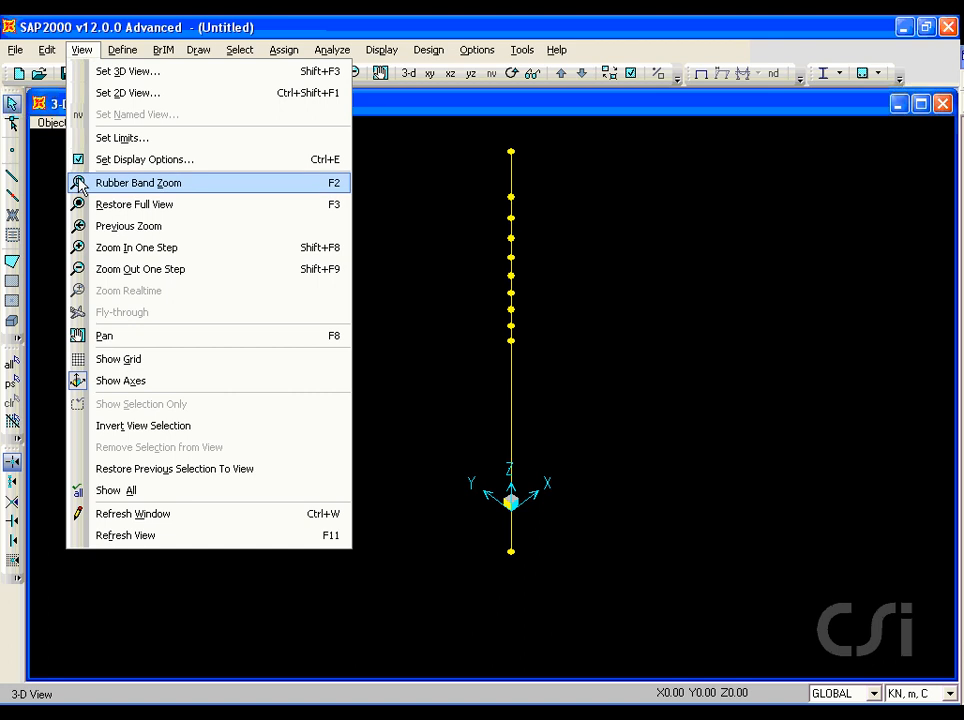
Show the grid and set the view to the X-Y plane at Z = 0.
{"action": "left_click", "coordinate": [150, 362]}
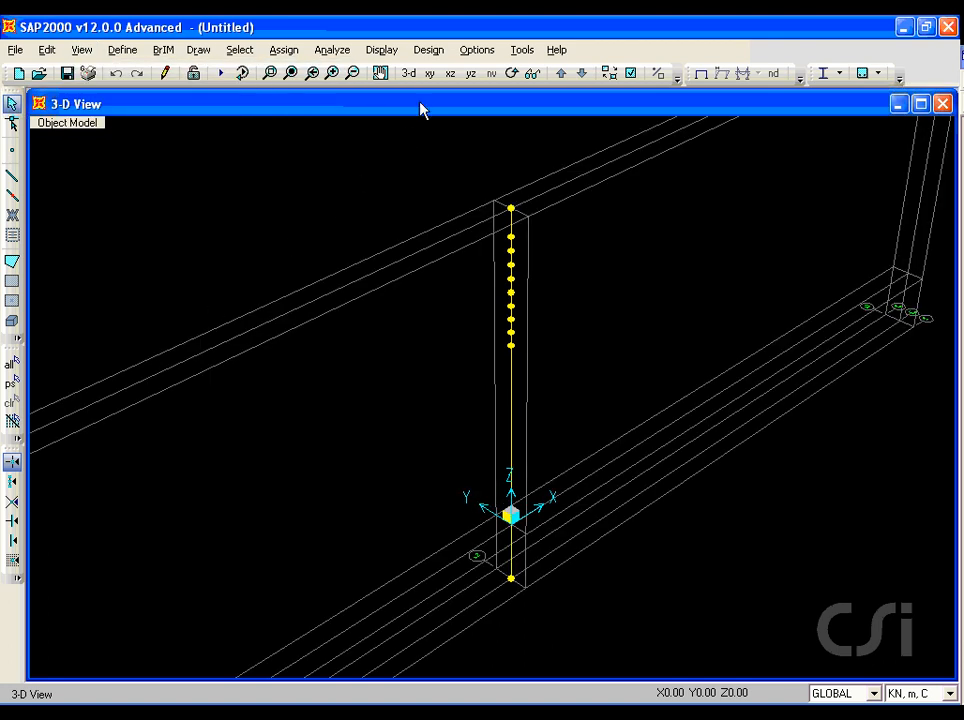
{"action": "left_click", "coordinate": [432, 78]}
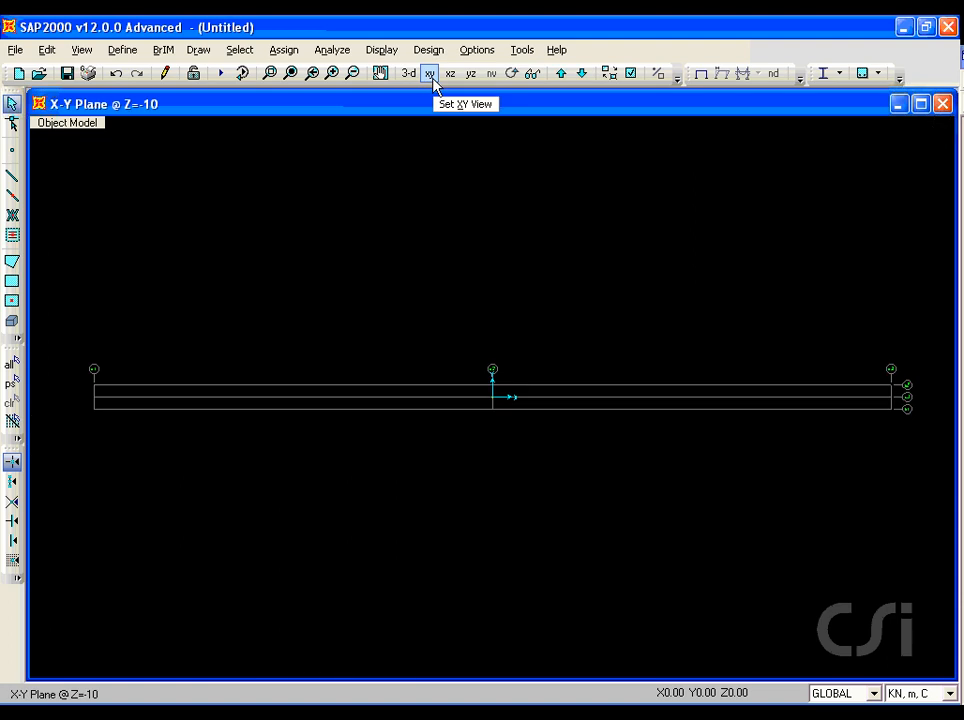
{"action": "left_click", "coordinate": [581, 73]}
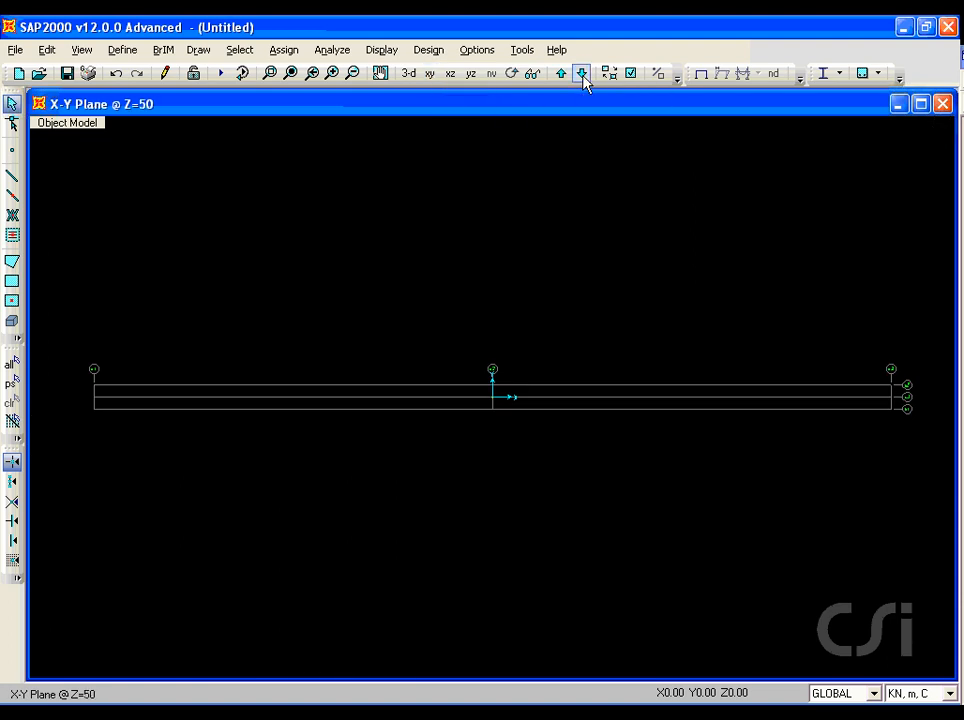
{"action": "left_click", "coordinate": [581, 73]}
Draw a straight DECK frame along grid line y3, from the origin at grid line x2 to grid line x3.
{"action": "left_click", "coordinate": [200, 50]}
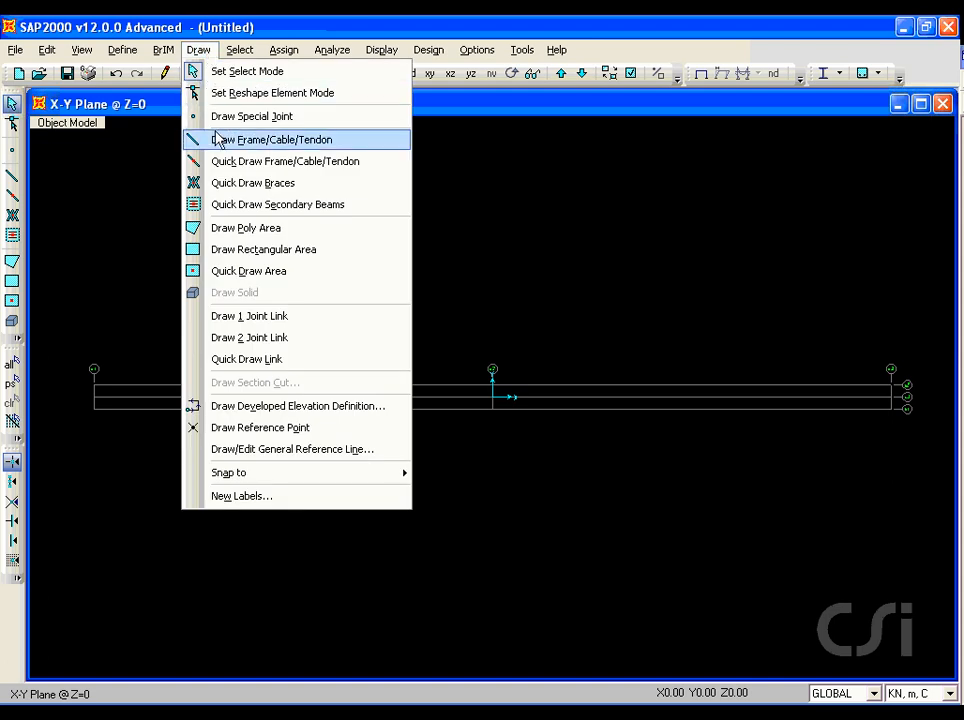
{"action": "left_click", "coordinate": [330, 141]}
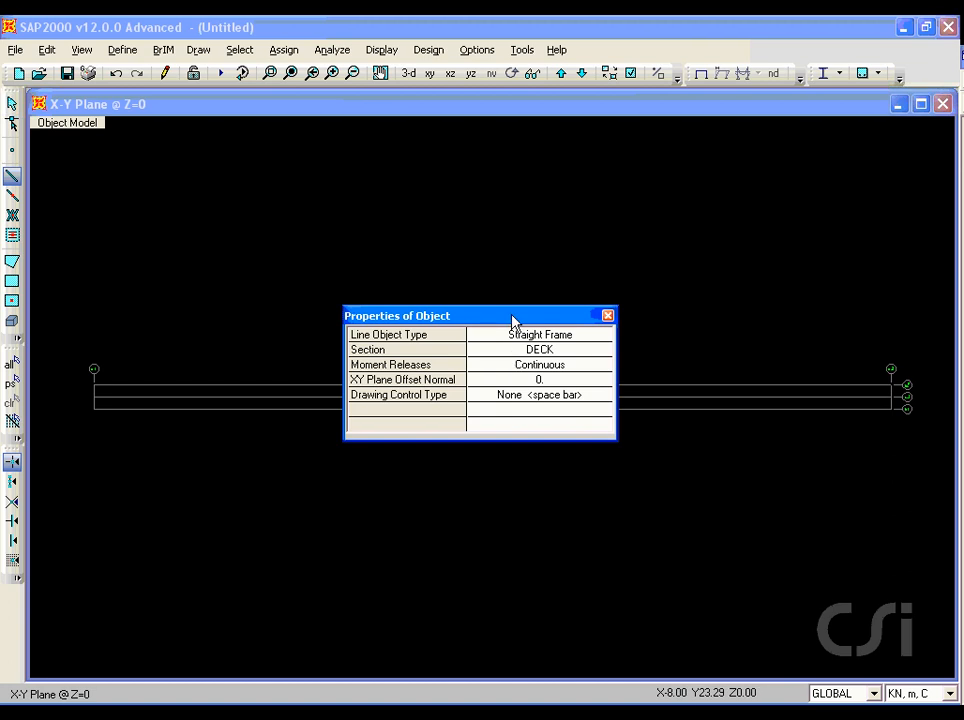
{"action": "left_click_drag", "start_coordinate": [513, 322], "coordinate": [420, 202]}
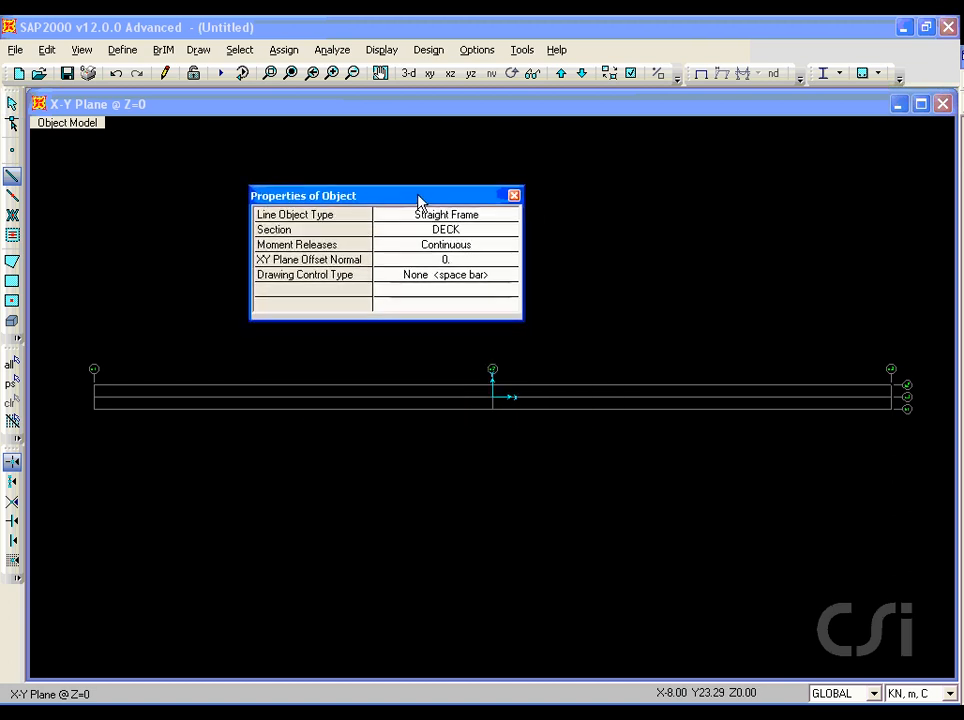
{"action": "left_click", "coordinate": [494, 398]}
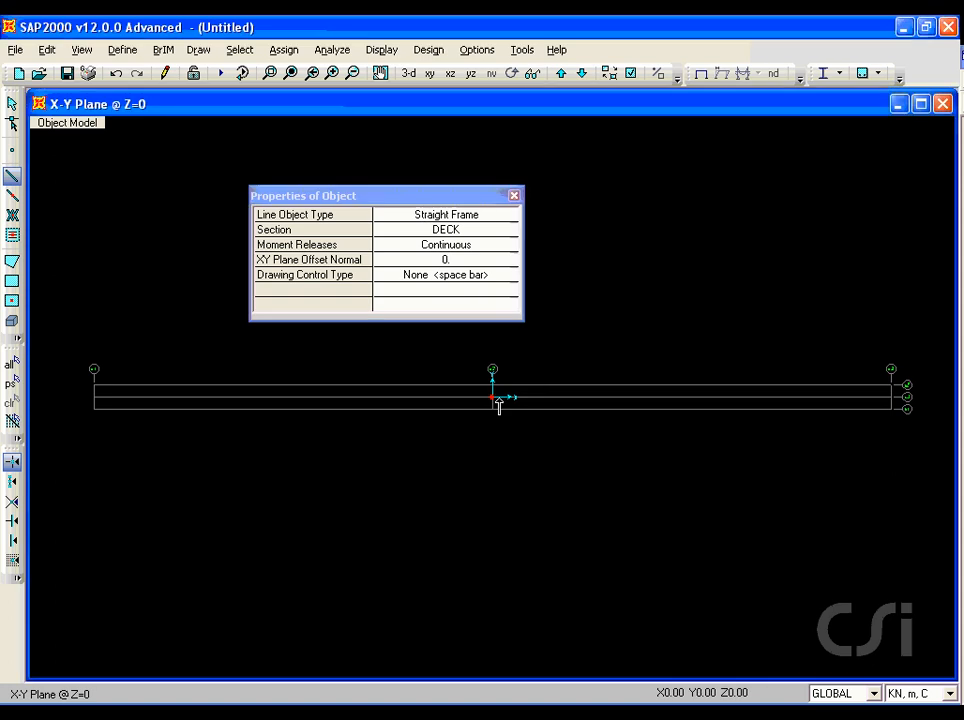
{"action": "left_click", "coordinate": [892, 399]}
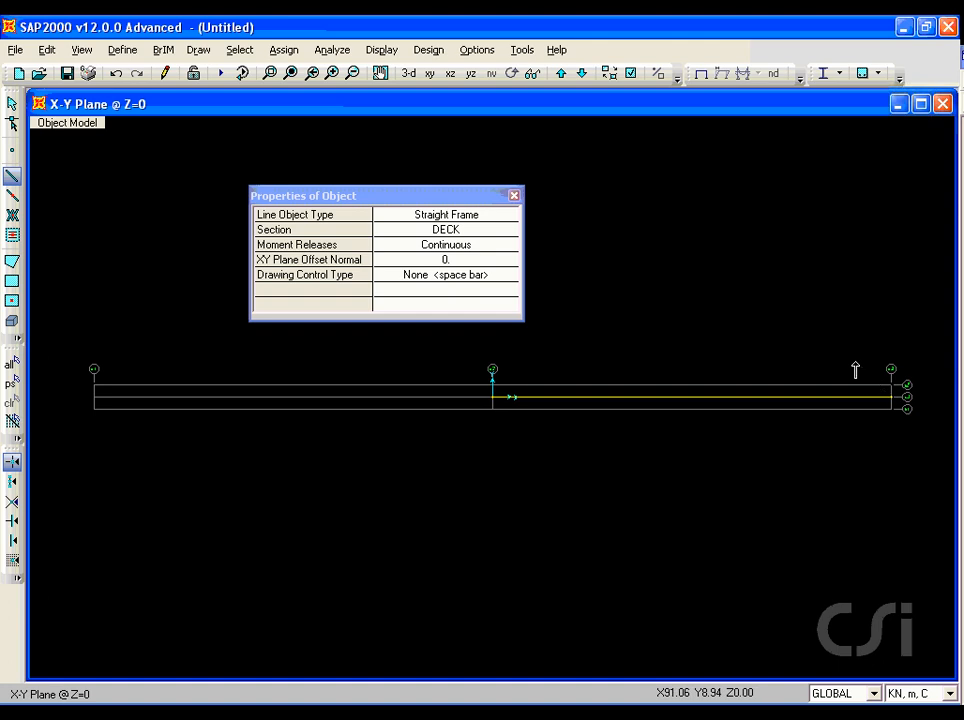
{"action": "left_click", "coordinate": [12, 105]}
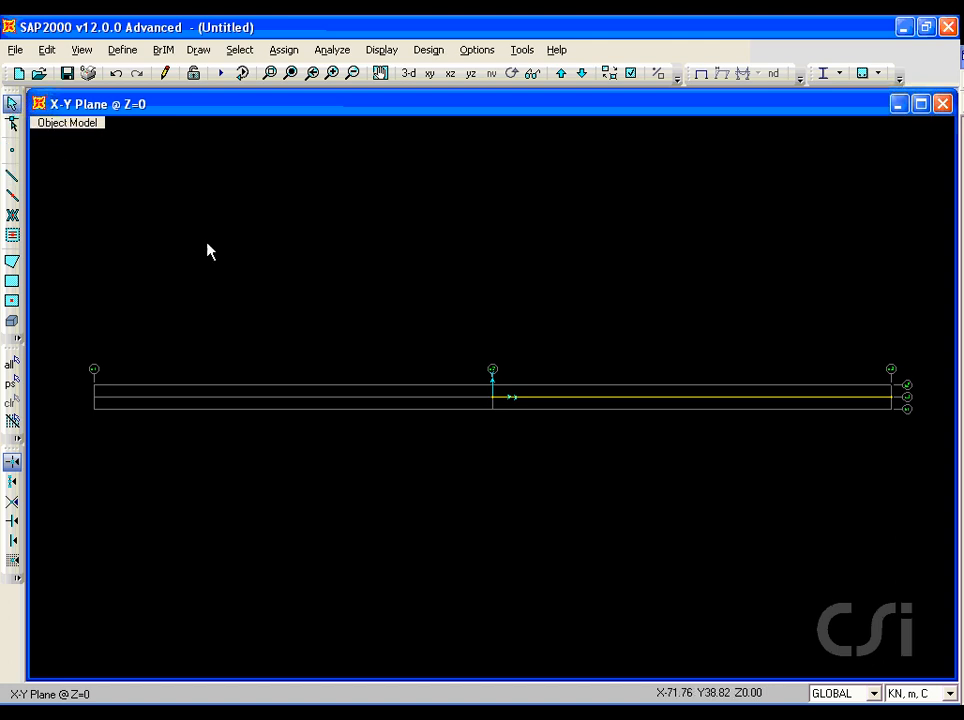
Divide the deck frame into 10 frames with a last/first ratio of 1.
{"action": "left_click", "coordinate": [540, 404]}
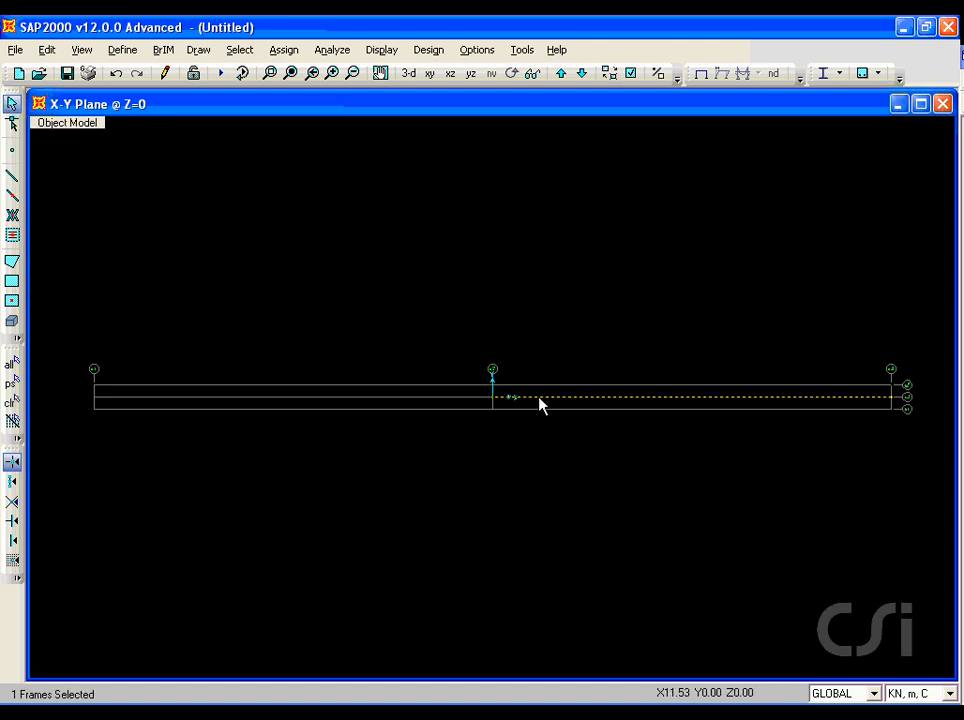
{"action": "left_click", "coordinate": [47, 50]}
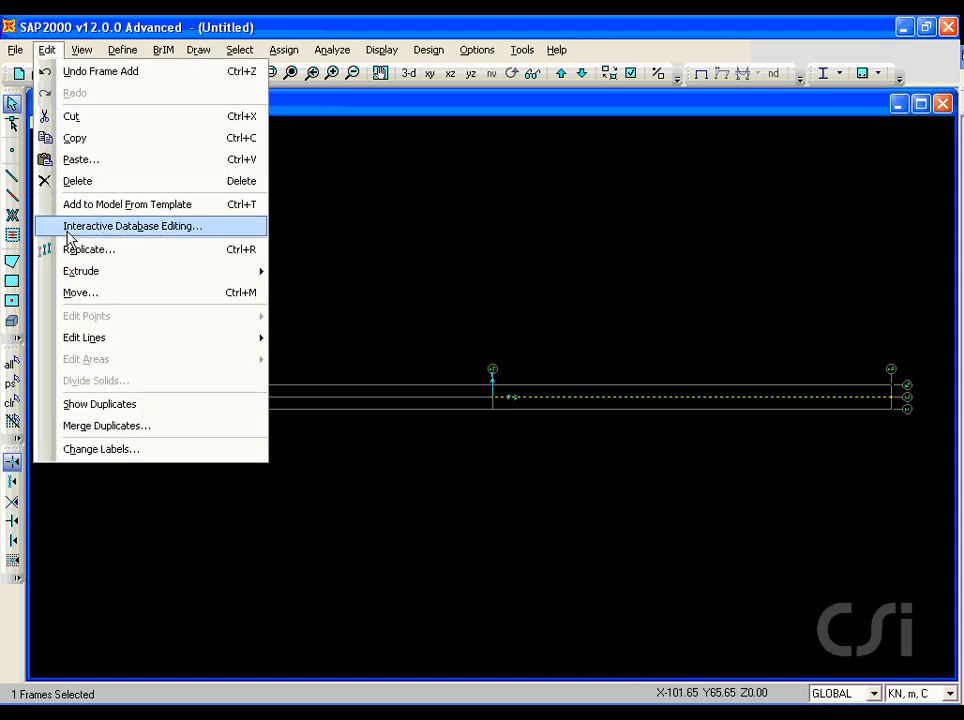
{"action": "mouse_move", "coordinate": [70, 343]}
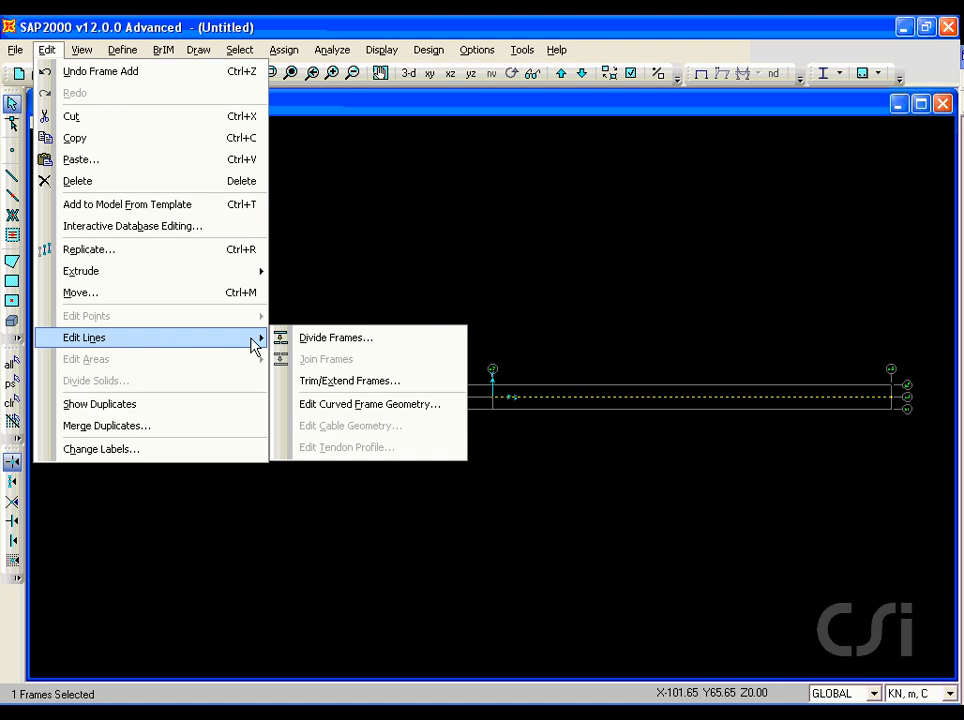
{"action": "left_click", "coordinate": [335, 339]}
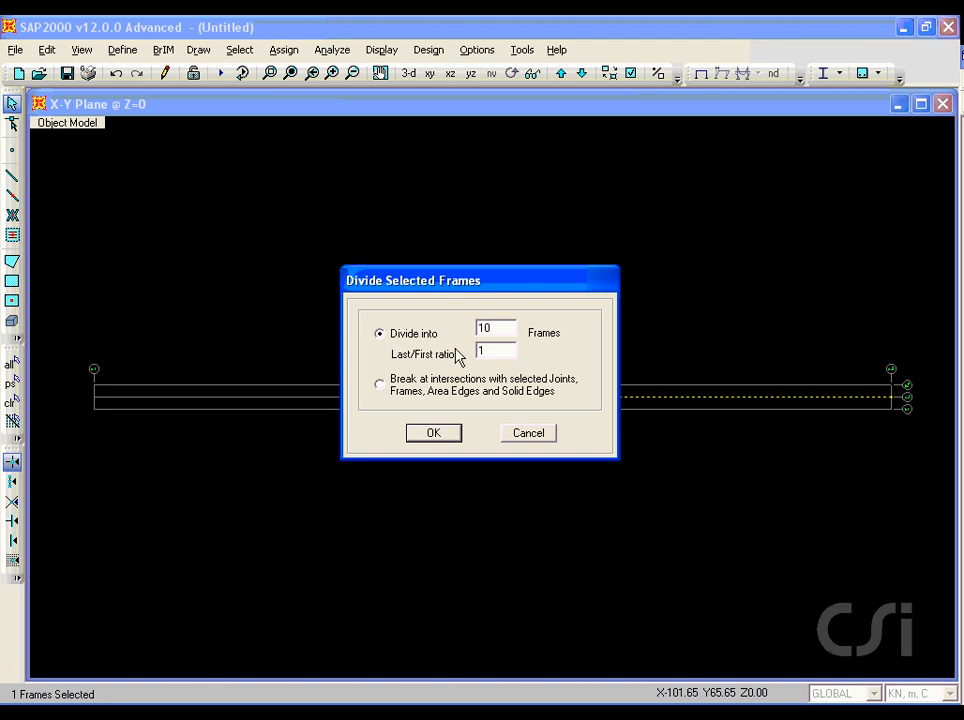
{"action": "left_click", "coordinate": [434, 433]}
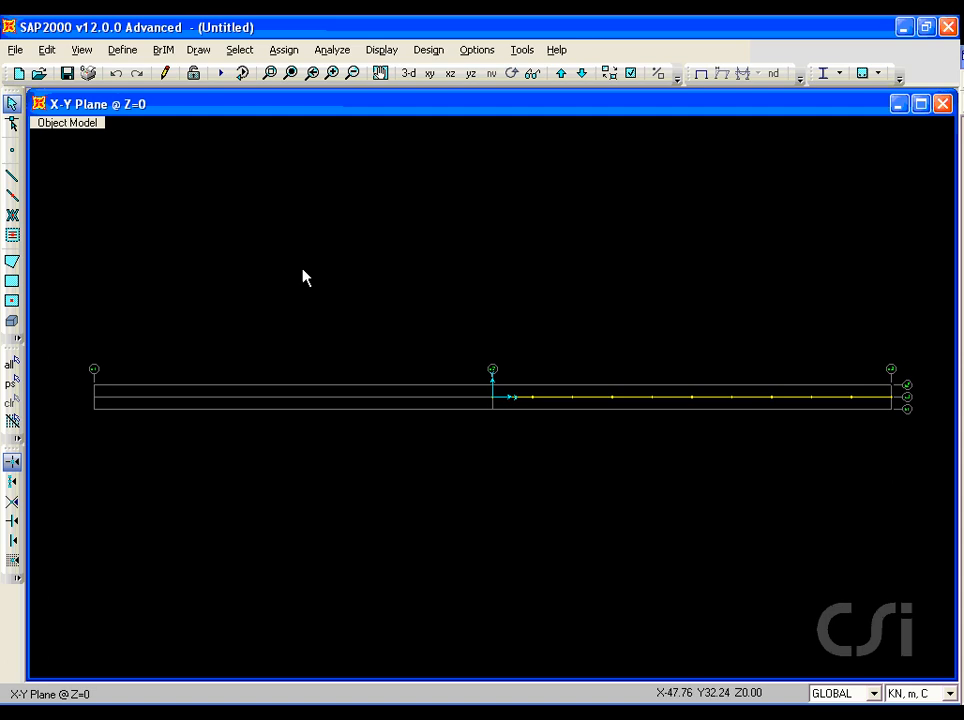
Add a new linear link/support property and name it RIGIDLINK.
{"action": "left_click", "coordinate": [120, 52]}
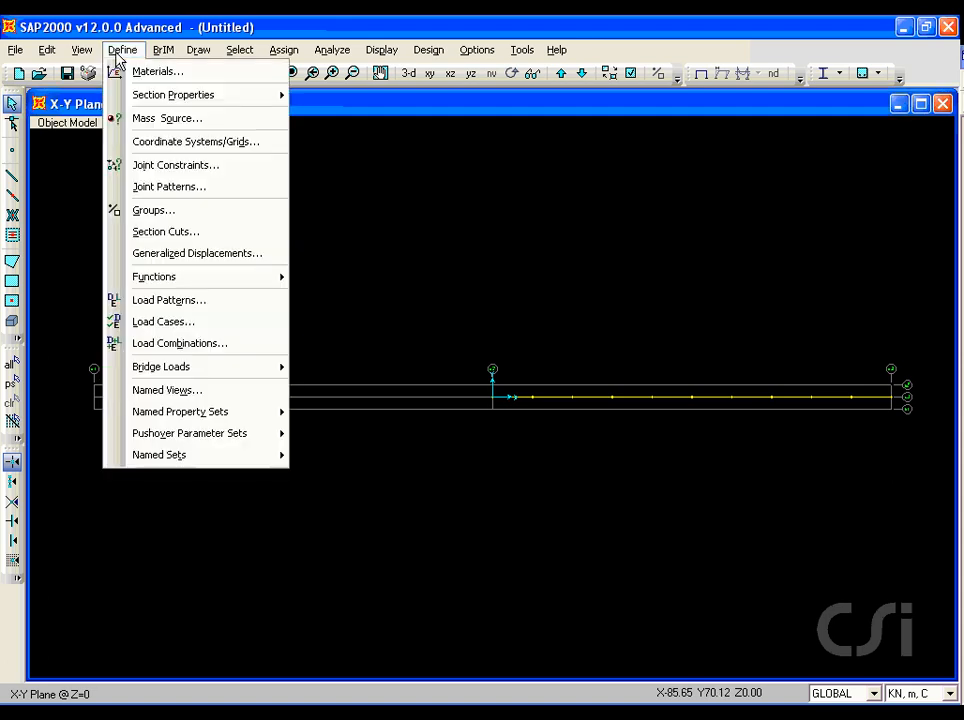
{"action": "mouse_move", "coordinate": [120, 94]}
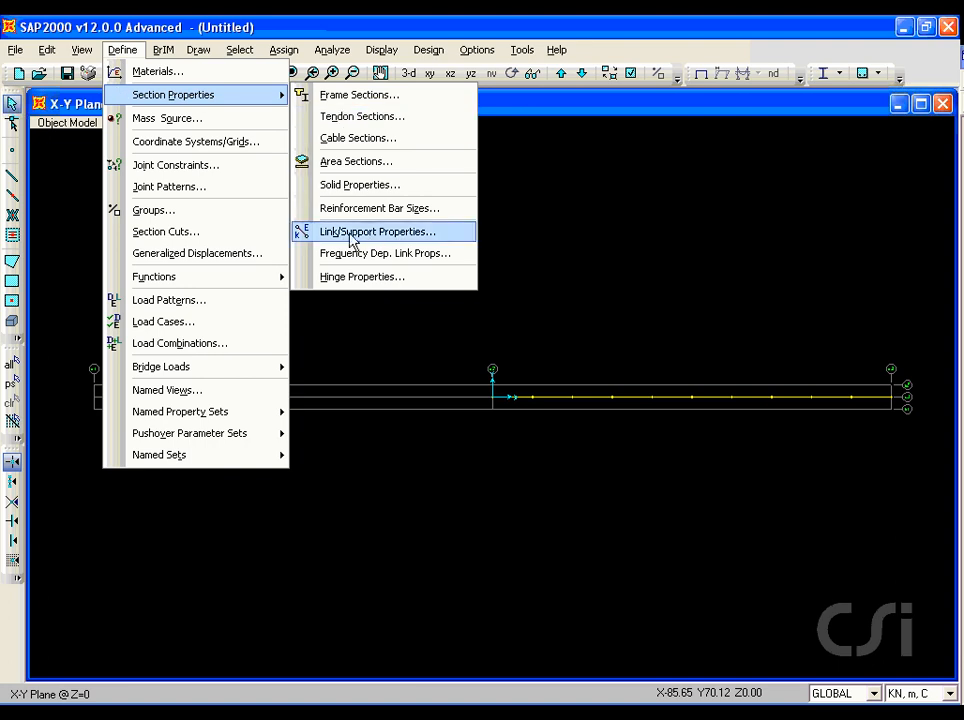
{"action": "left_click", "coordinate": [404, 238]}
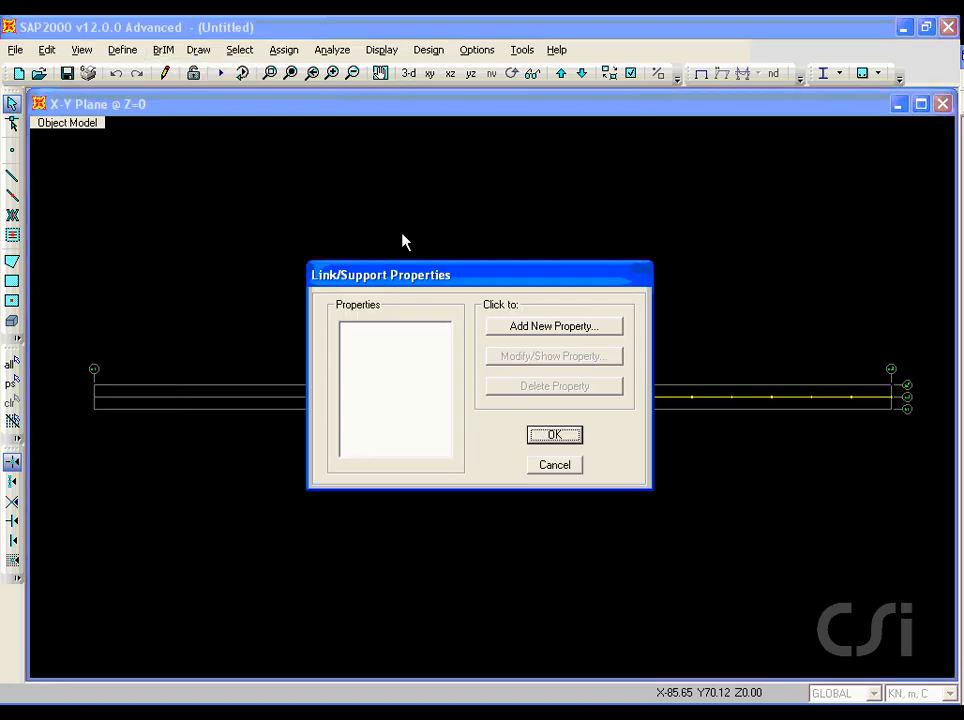
{"action": "left_click", "coordinate": [517, 330]}
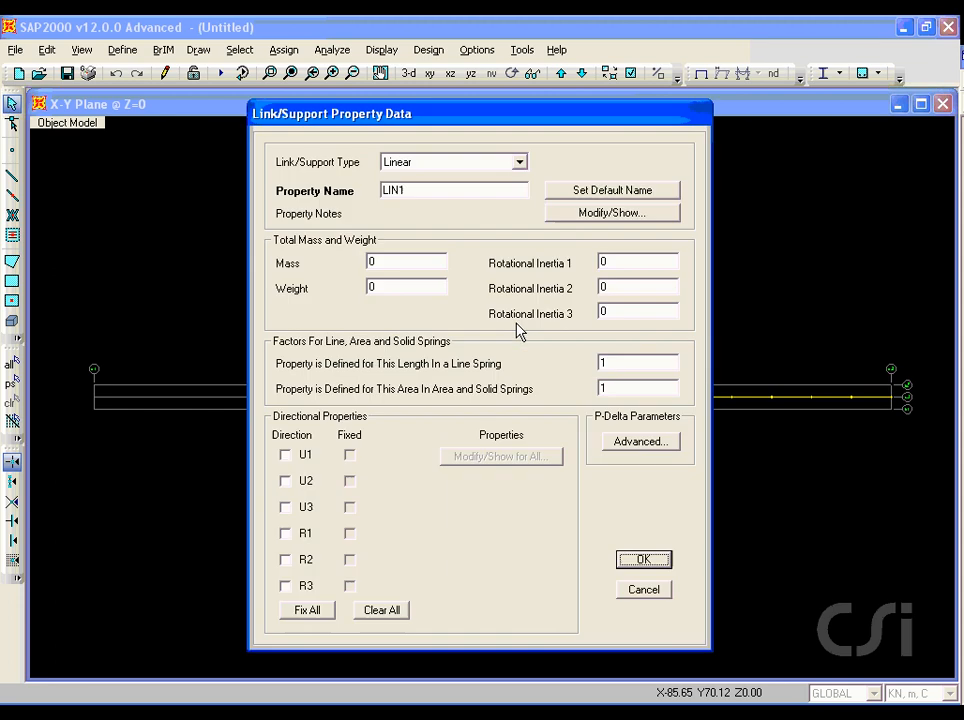
{"action": "double_click", "coordinate": [411, 190]}
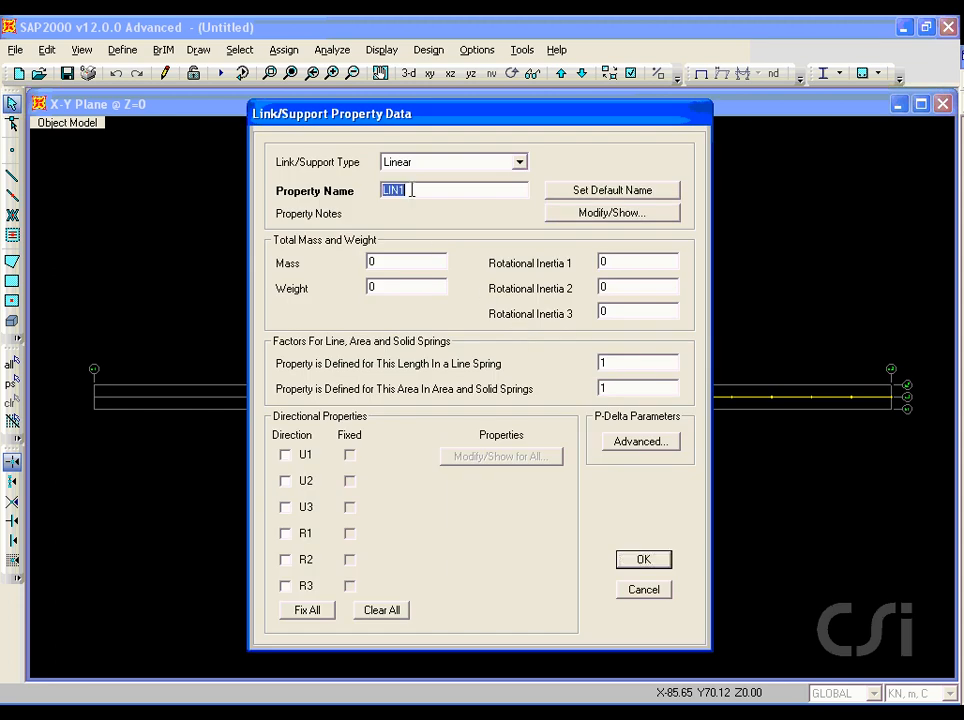
{"action": "type", "text": "RIGID"}
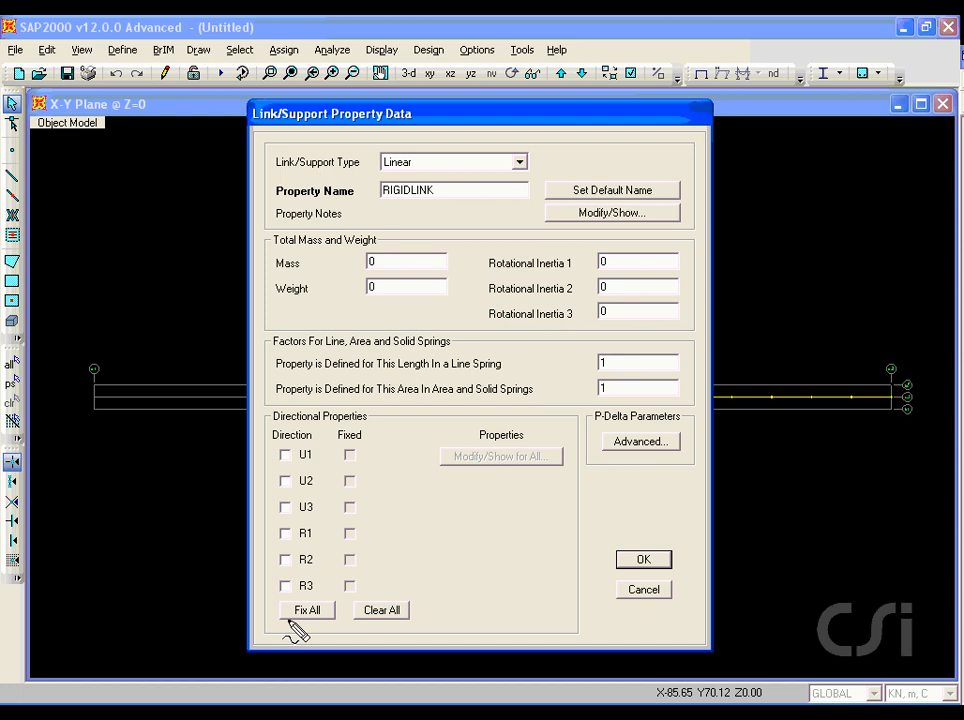
Fix all six directions of the RIGIDLINK property and accept the link property definitions.
{"action": "left_click_drag", "start_coordinate": [287, 619], "coordinate": [322, 619]}
{"action": "left_click", "coordinate": [316, 618]}
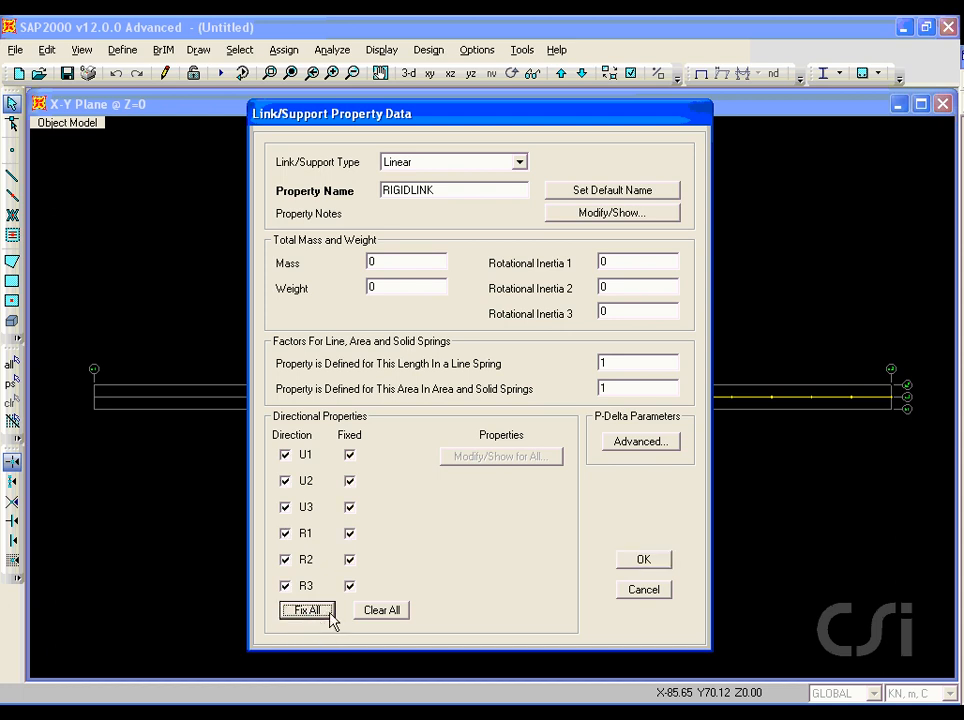
{"action": "left_click", "coordinate": [641, 561]}
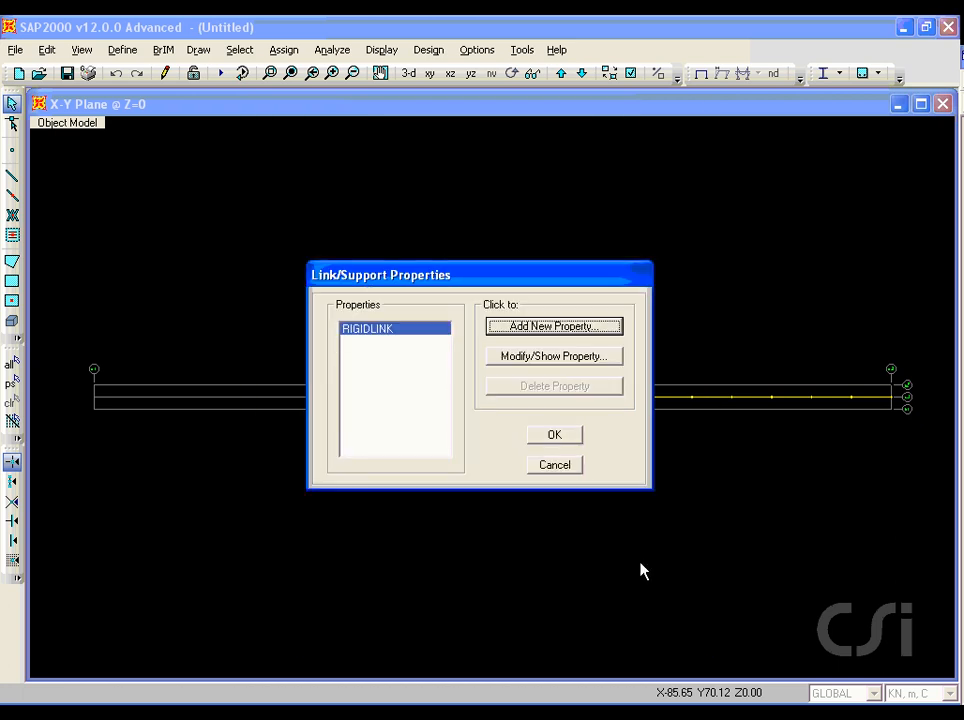
{"action": "left_click", "coordinate": [566, 440]}
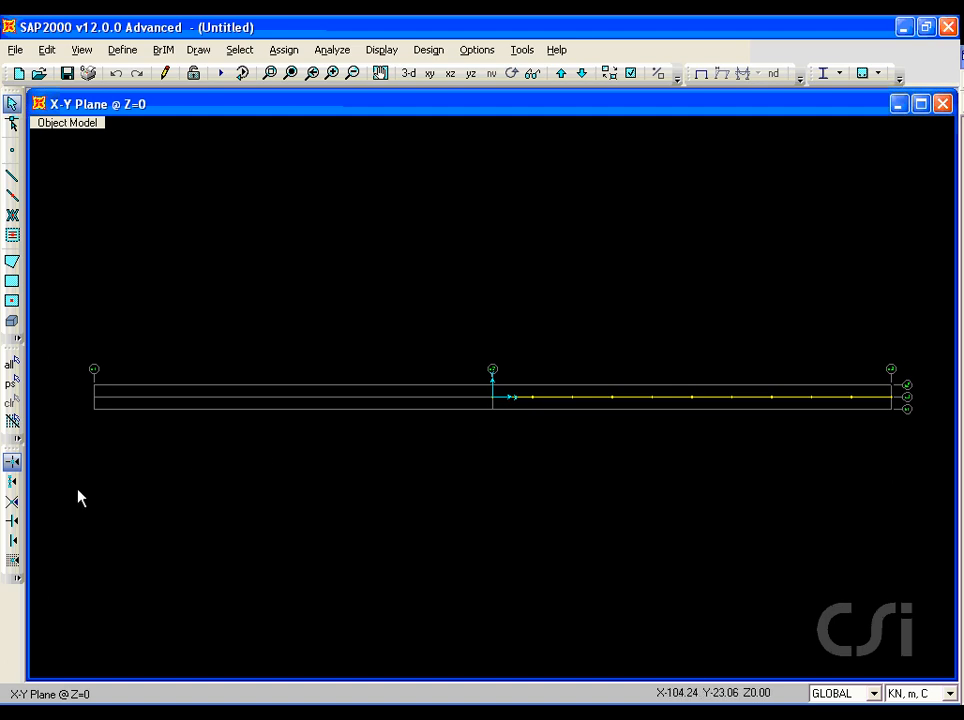
Enable snapping to lines and edges, and draw a vertical two-joint RIGIDLINK link from the deck joint at X = 10 to grid line y2.
{"action": "left_click", "coordinate": [13, 541]}
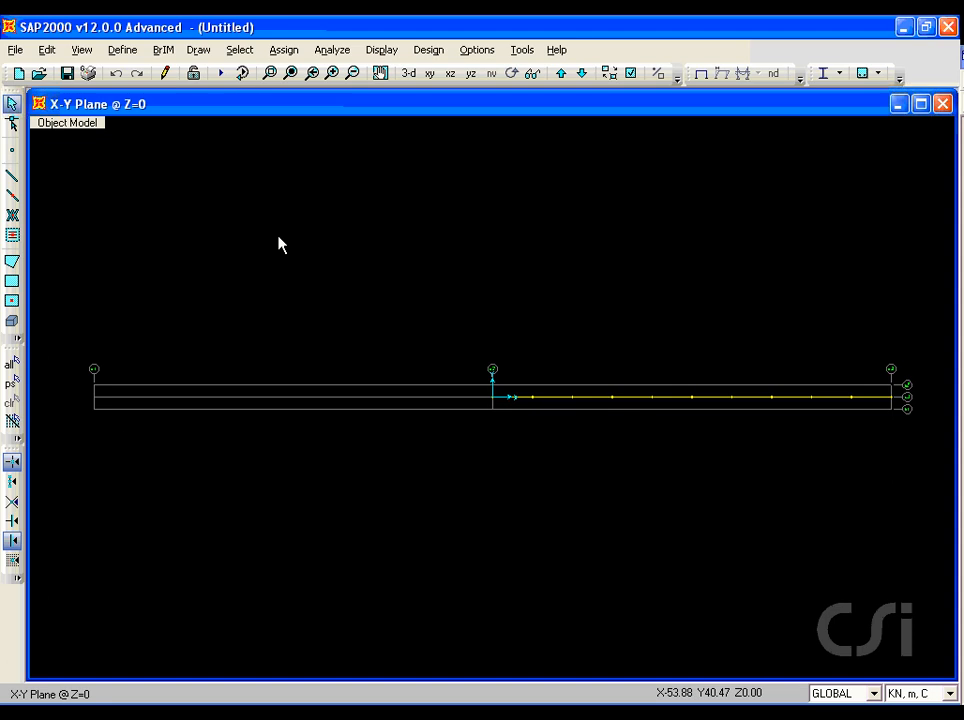
{"action": "left_click", "coordinate": [269, 73]}
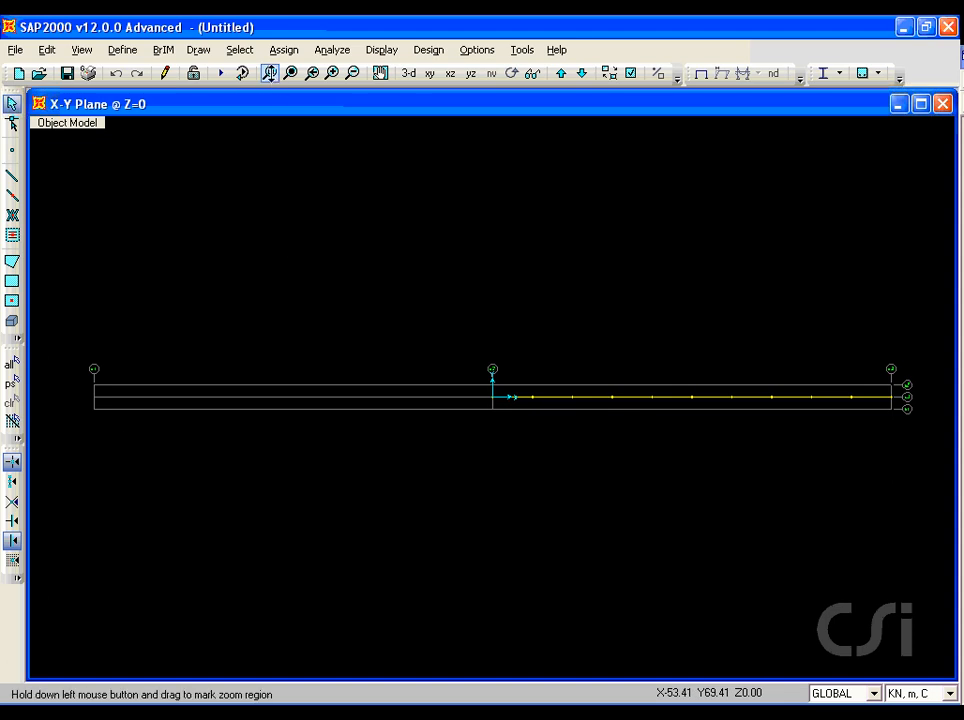
{"action": "left_click_drag", "start_coordinate": [481, 357], "coordinate": [920, 450]}
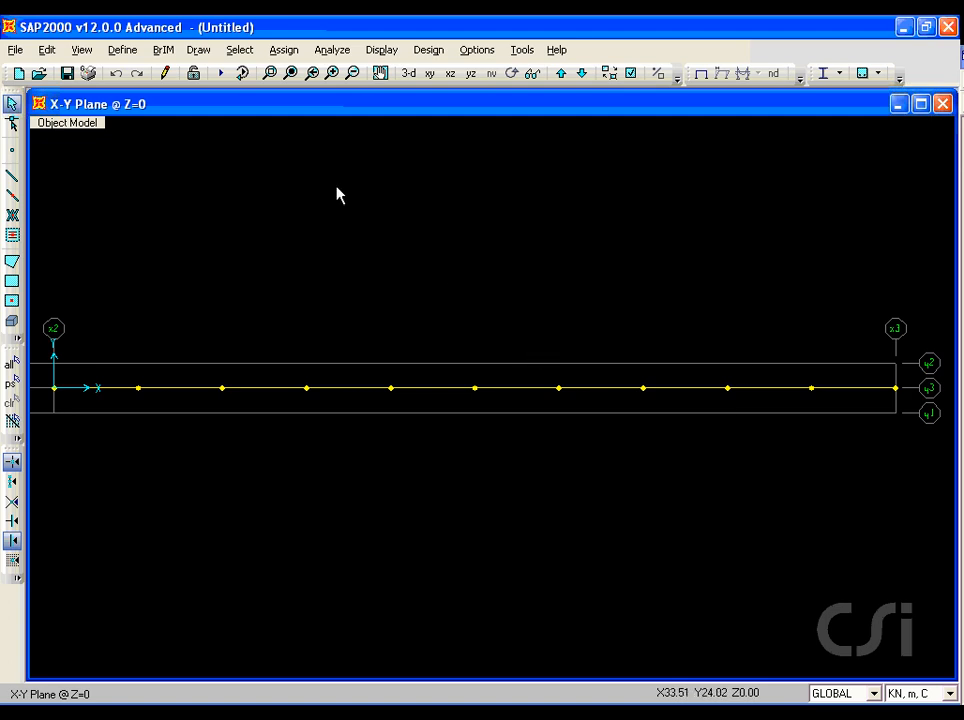
{"action": "left_click", "coordinate": [198, 49]}
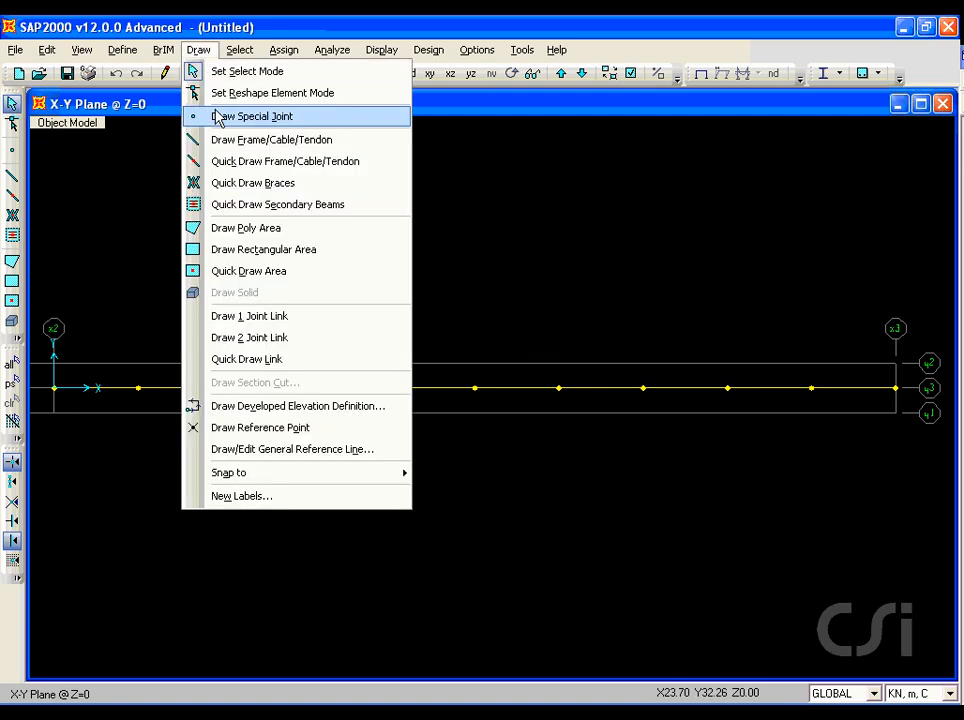
{"action": "left_click", "coordinate": [296, 342]}
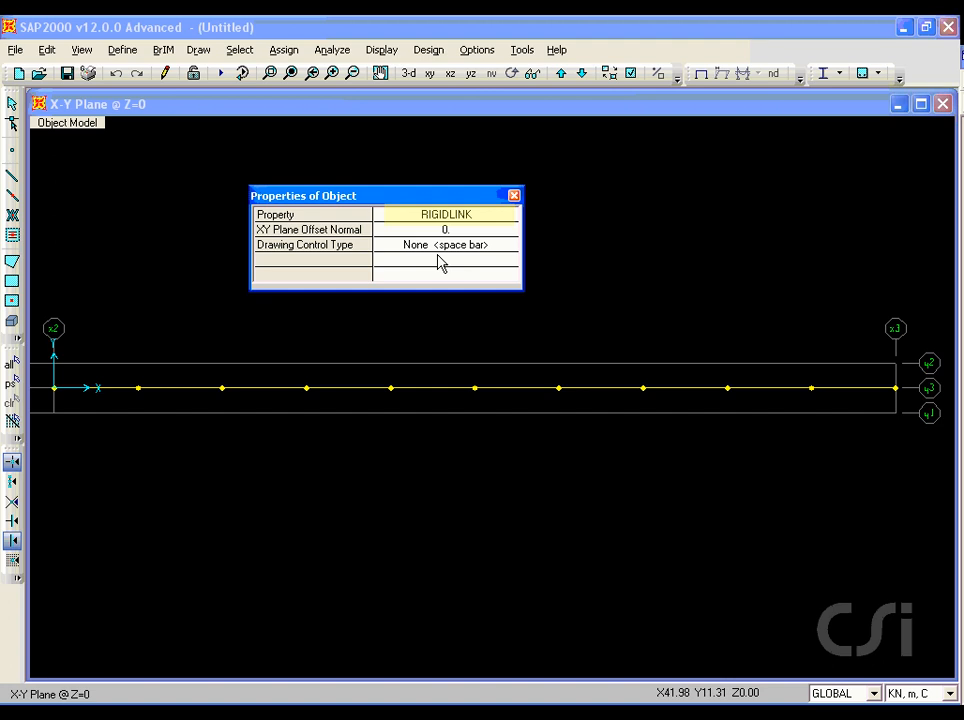
{"action": "left_click", "coordinate": [138, 388]}
{"action": "left_click", "coordinate": [420, 254]}
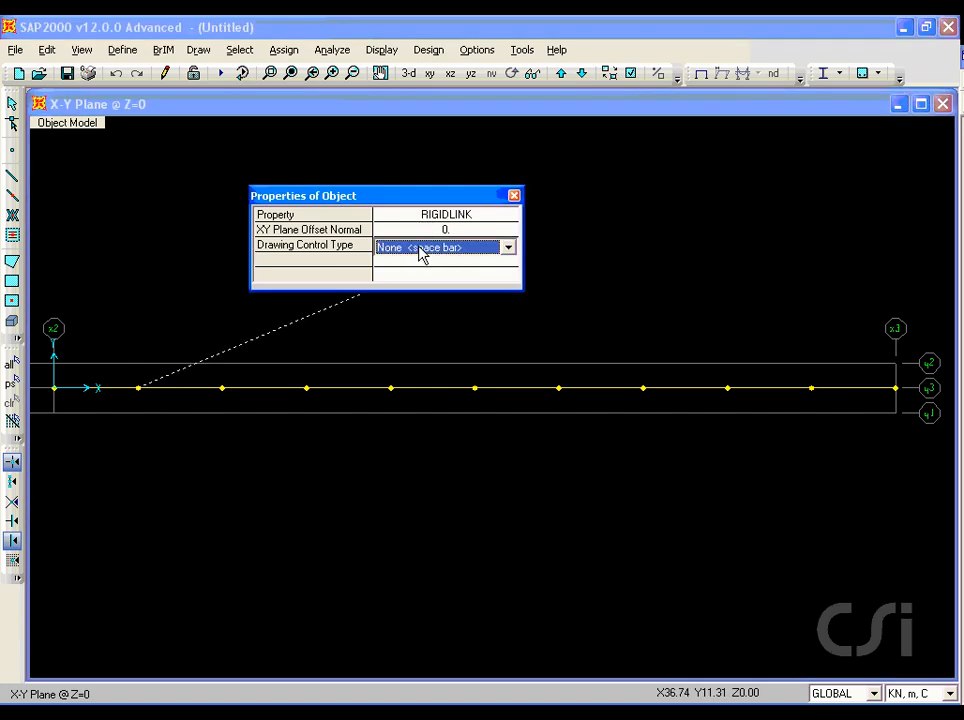
{"action": "left_click", "coordinate": [420, 252]}
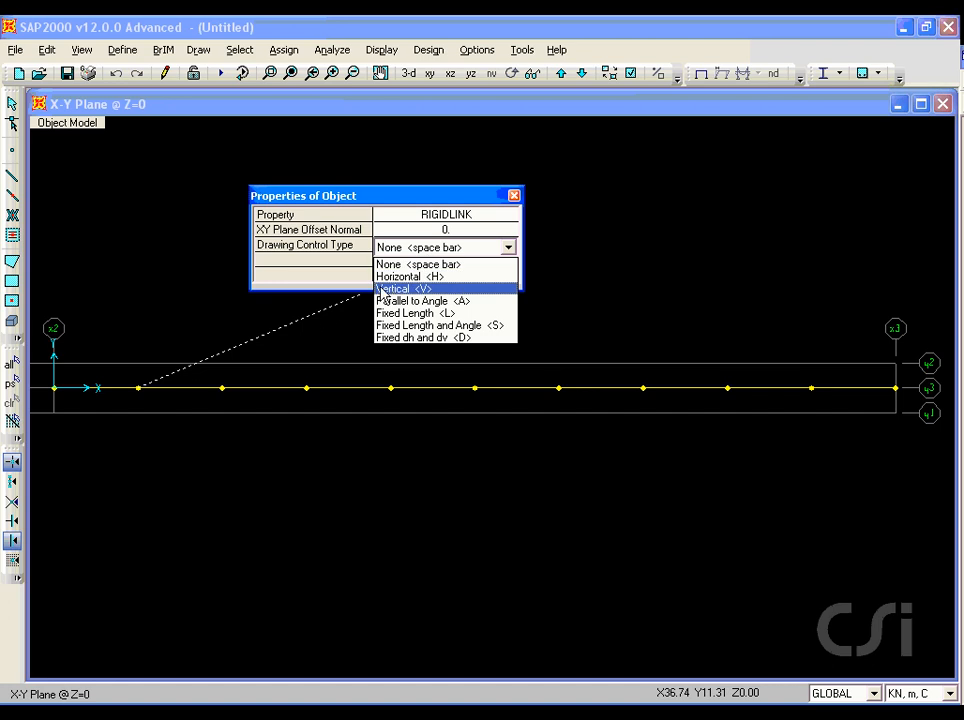
{"action": "left_click", "coordinate": [400, 288]}
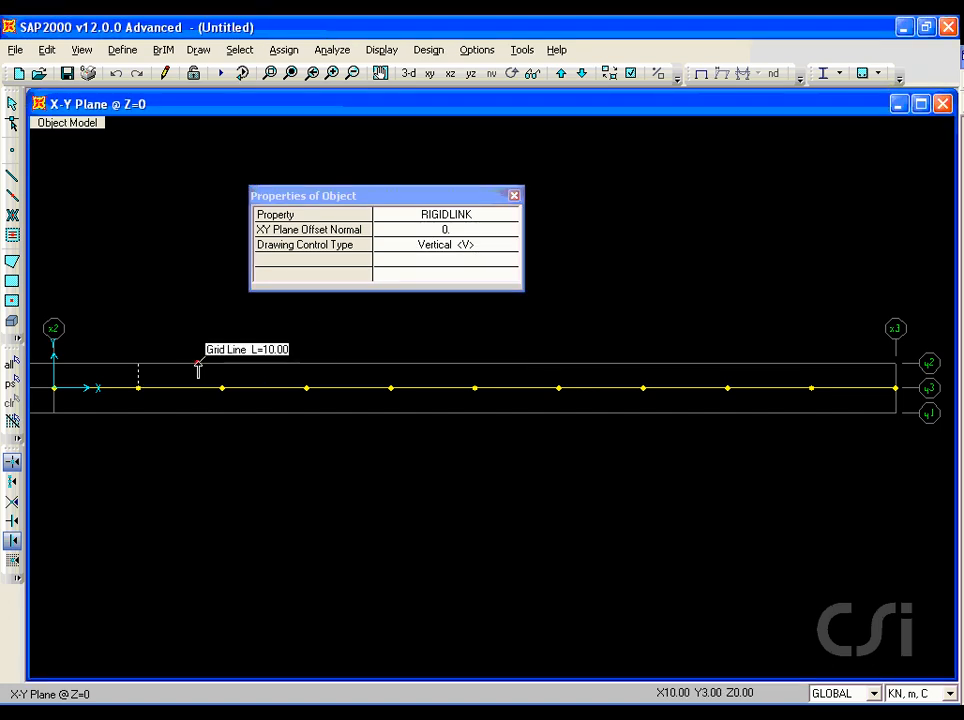
{"action": "left_click", "coordinate": [139, 364]}
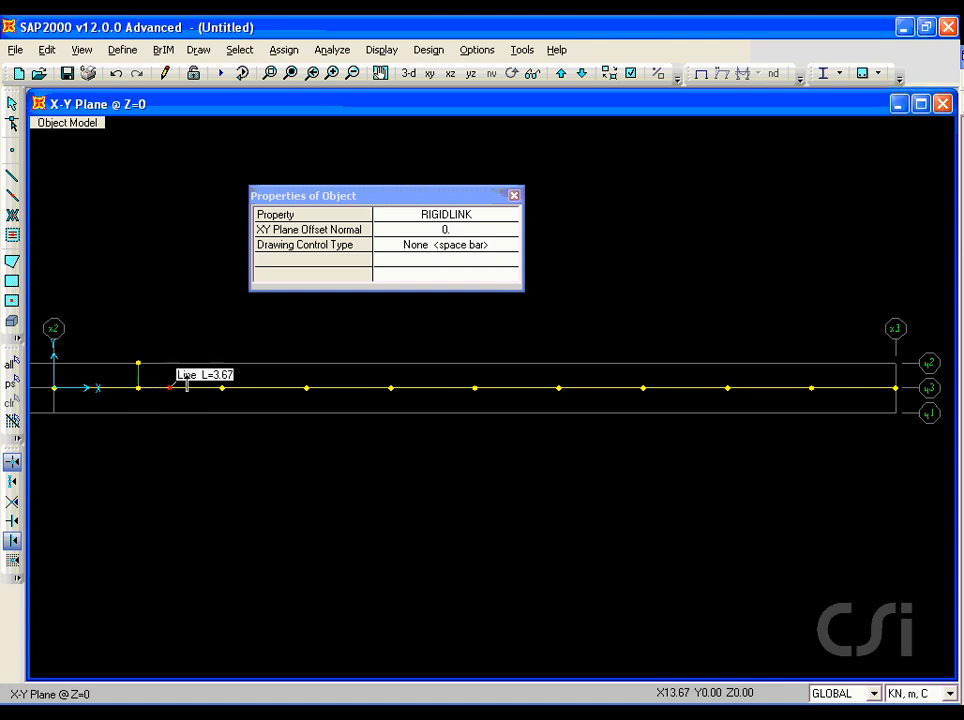
Draw a second vertical RIGIDLINK link from the same deck joint to grid line y1, and finish drawing links.
{"action": "left_click", "coordinate": [412, 255]}
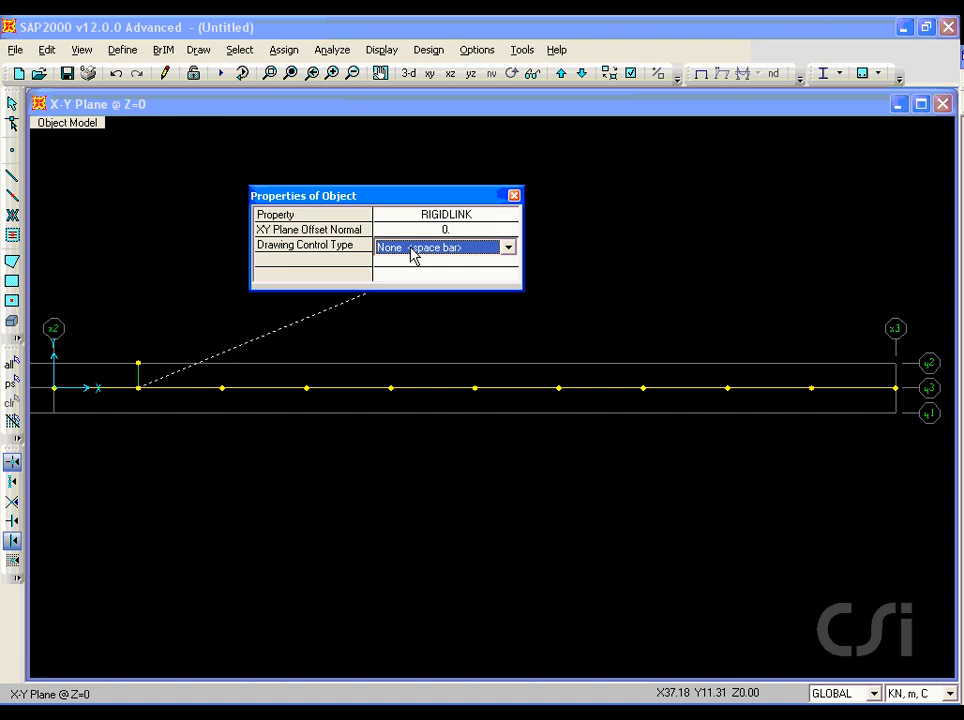
{"action": "left_click", "coordinate": [412, 255]}
{"action": "left_click", "coordinate": [400, 285]}
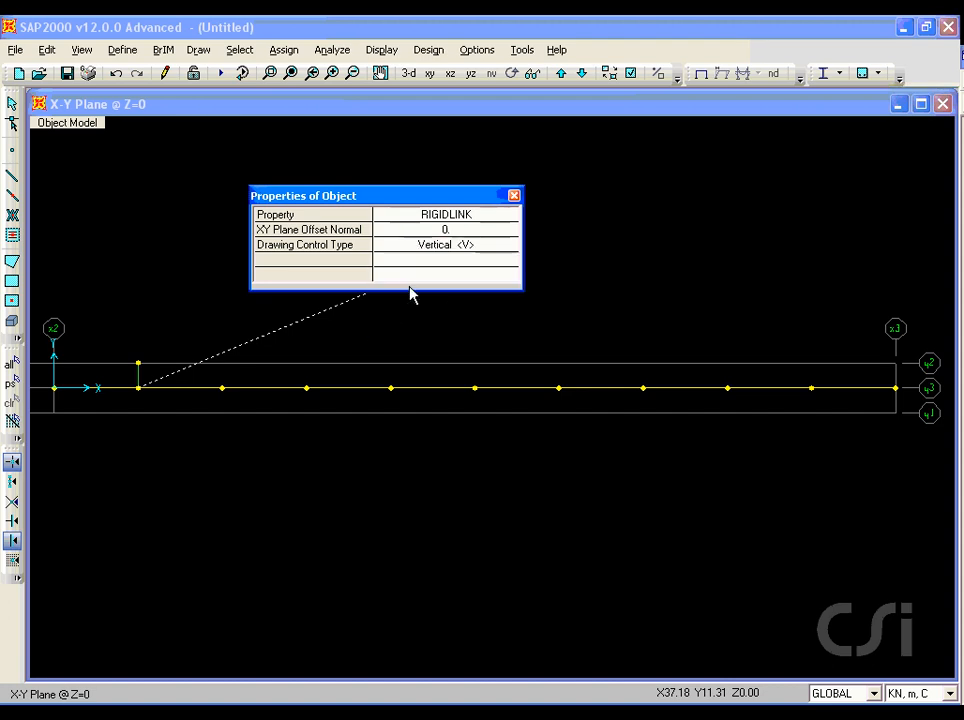
{"action": "key", "text": "space"}
{"action": "left_click", "coordinate": [139, 413]}
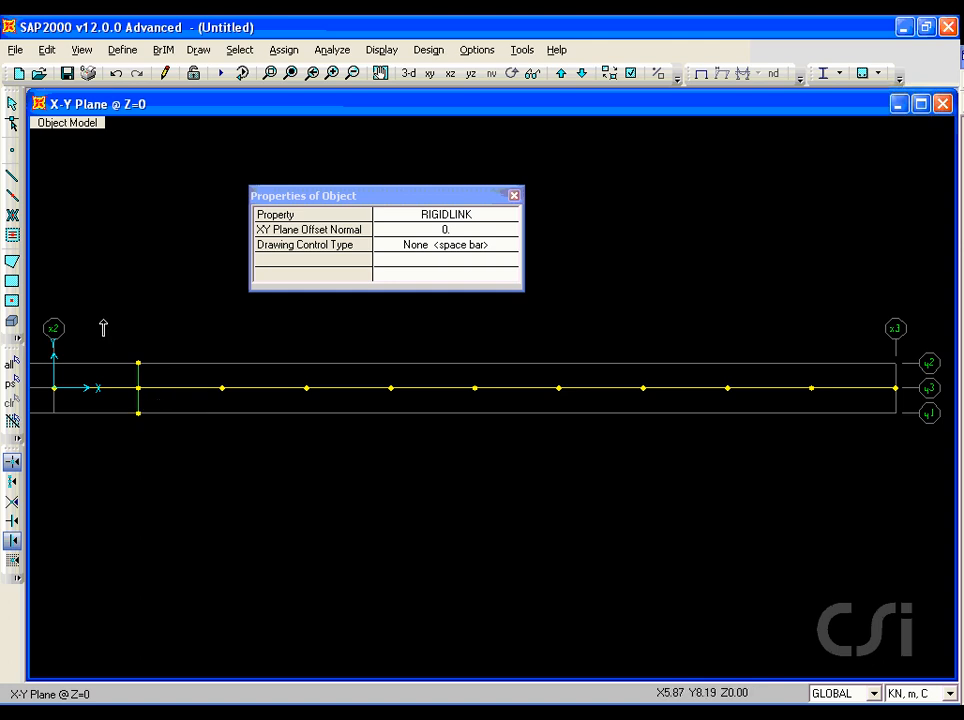
{"action": "left_click", "coordinate": [12, 104]}
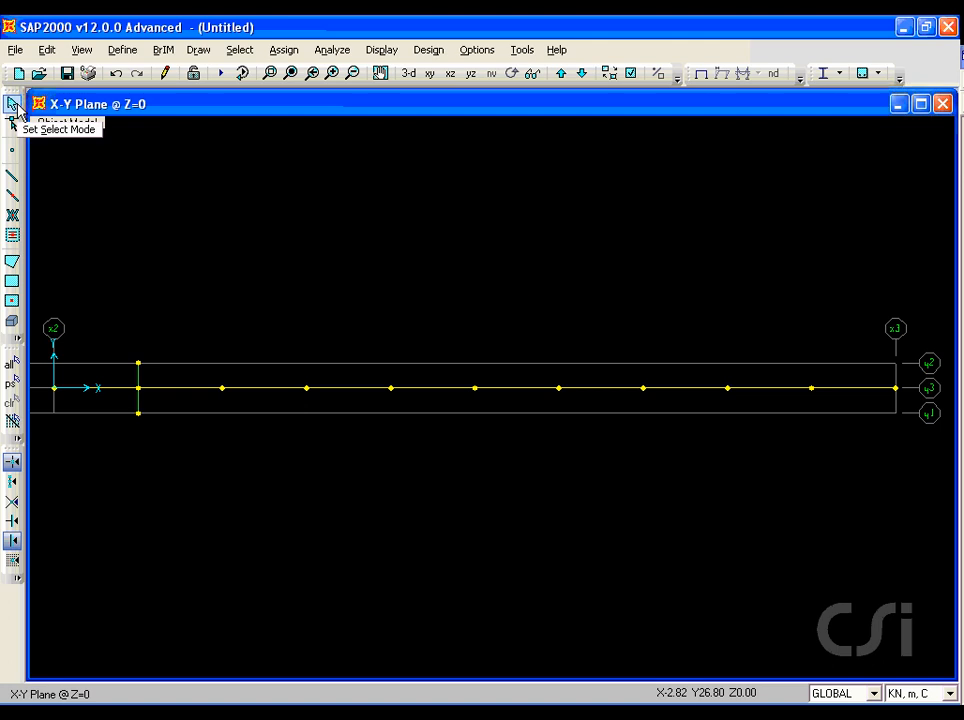
Replicate the two rigid links at X = 10 linearly with dx = 10 m to the other interior deck joints up to X = 90.
{"action": "left_click", "coordinate": [270, 74]}
{"action": "left_click_drag", "start_coordinate": [100, 318], "coordinate": [127, 423]}
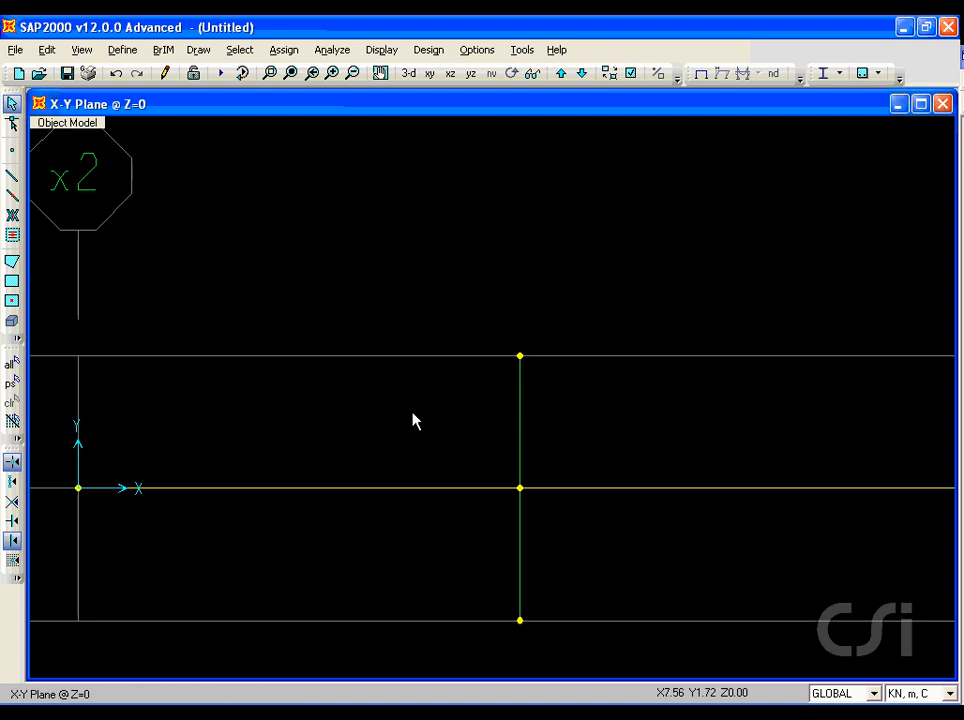
{"action": "left_click", "coordinate": [520, 418]}
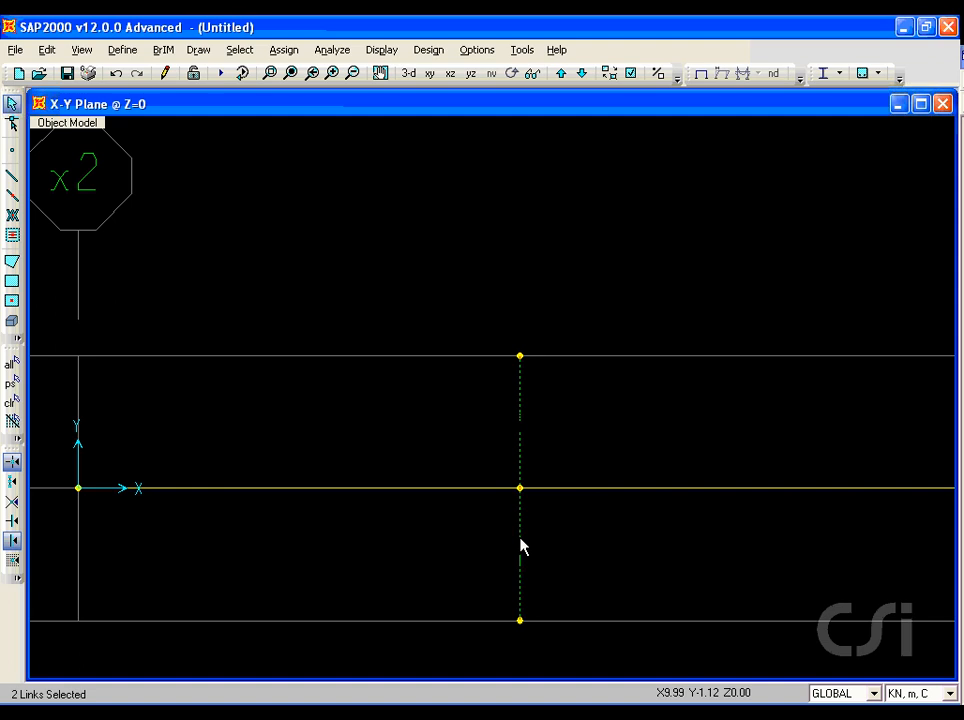
{"action": "left_click", "coordinate": [48, 52]}
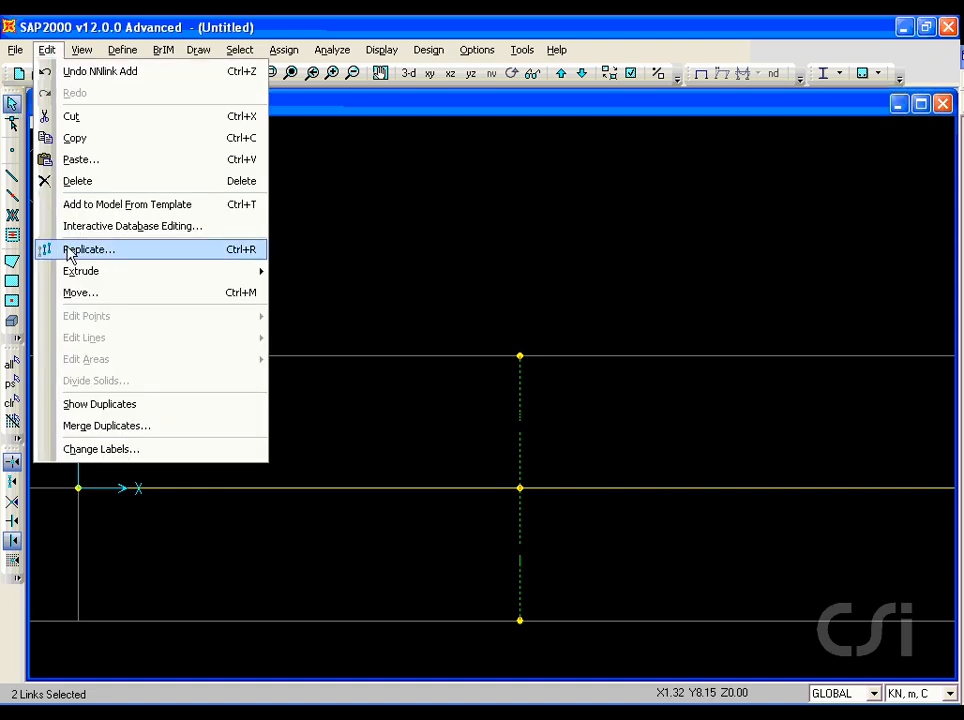
{"action": "left_click", "coordinate": [108, 252]}
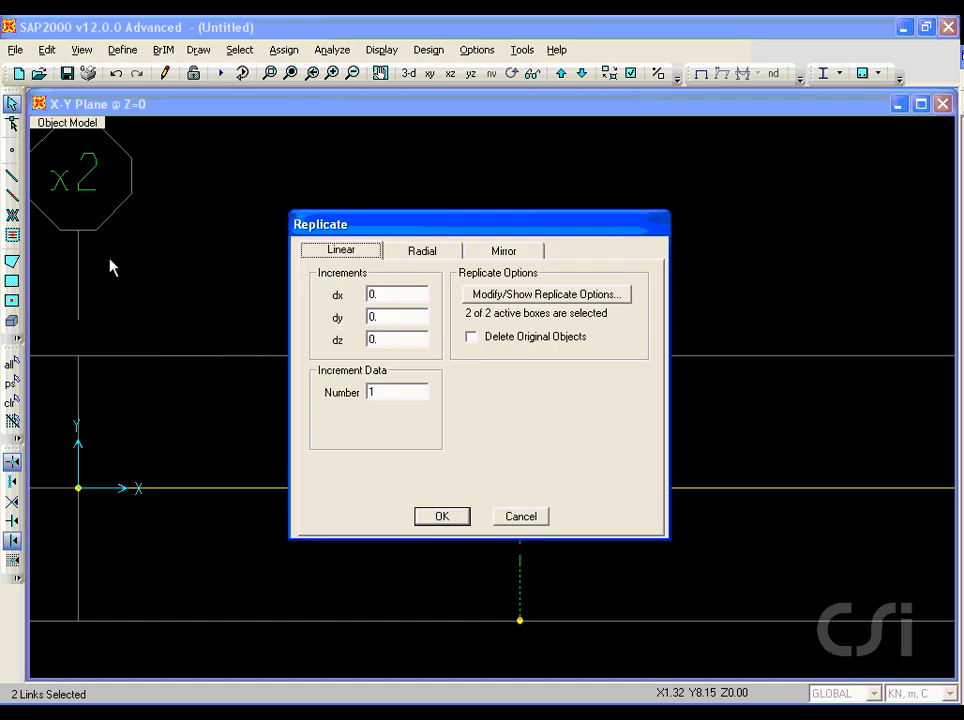
{"action": "double_click", "coordinate": [382, 295]}
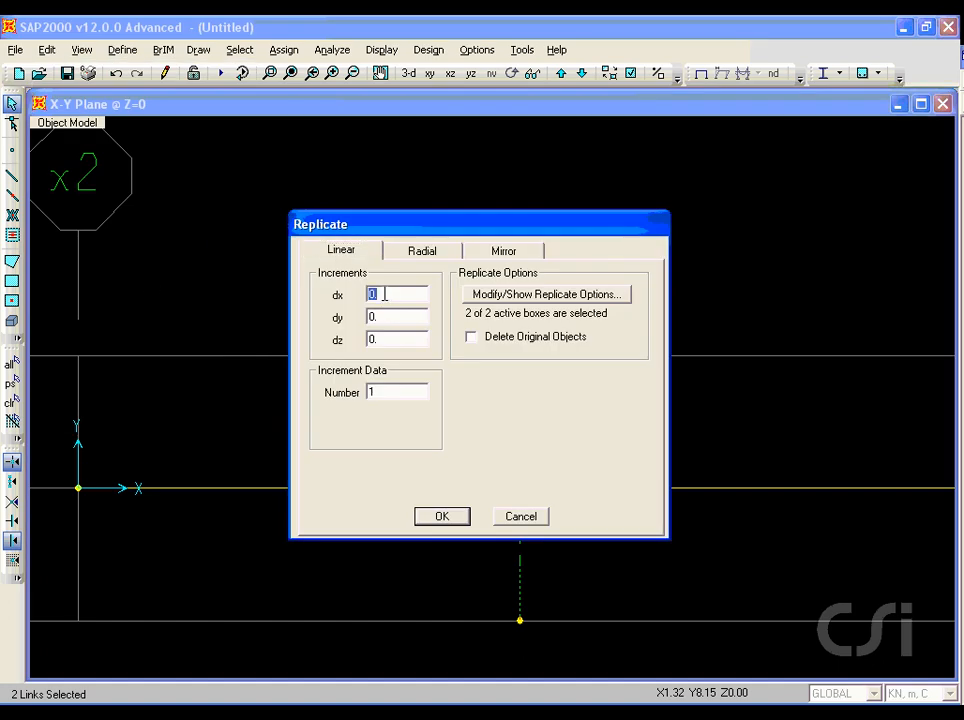
{"action": "type", "text": "10"}
{"action": "left_click", "coordinate": [448, 518]}
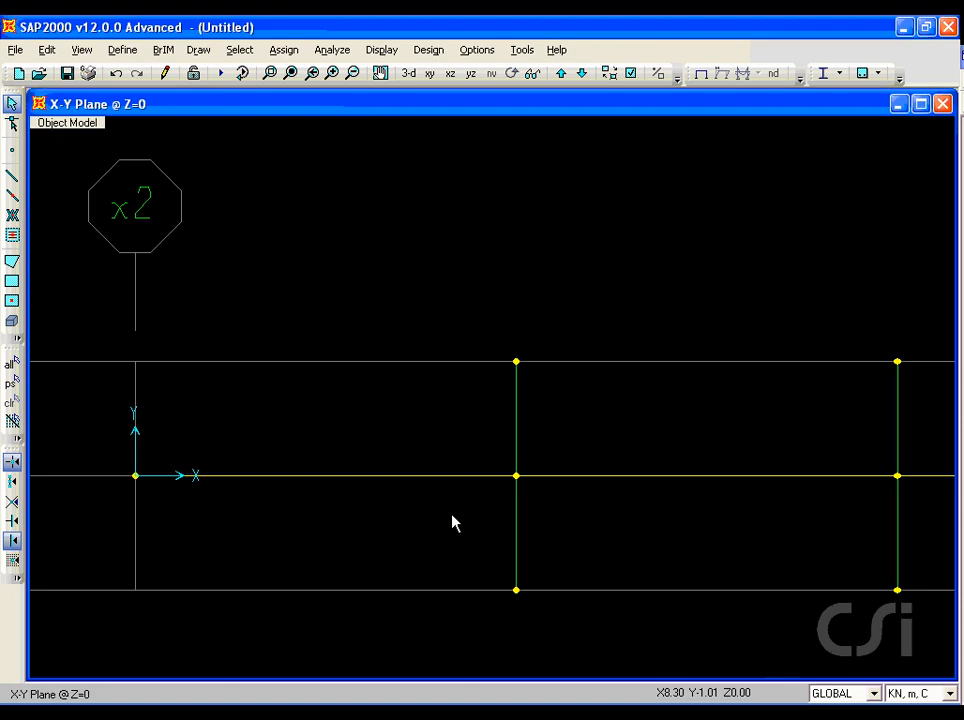
Add a new cable section and name it CABLE.
{"action": "left_click", "coordinate": [408, 74]}
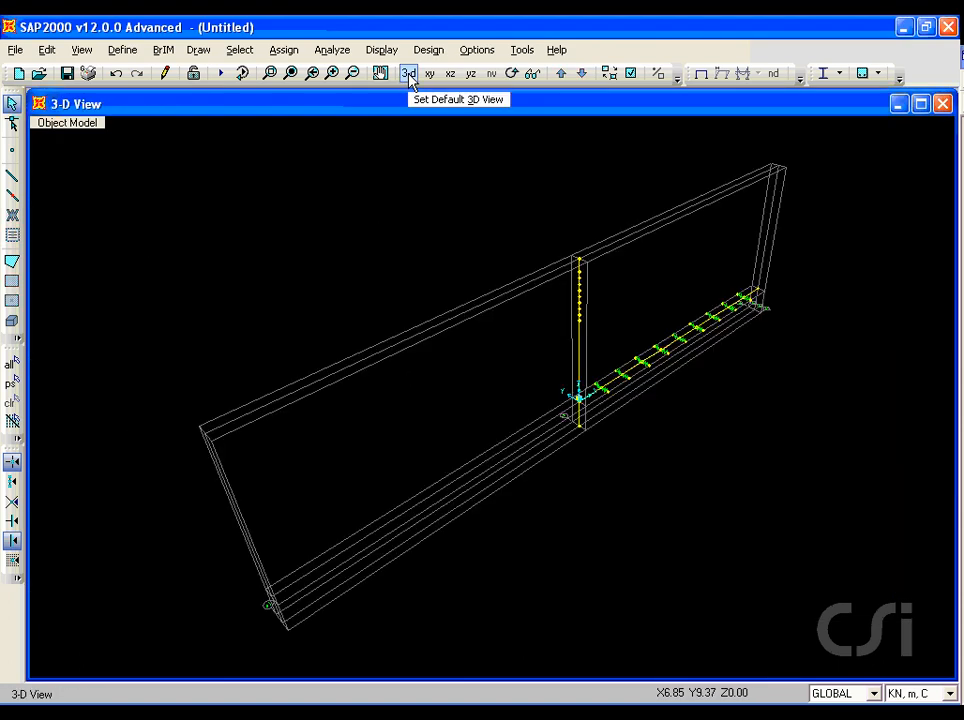
{"action": "left_click", "coordinate": [270, 76]}
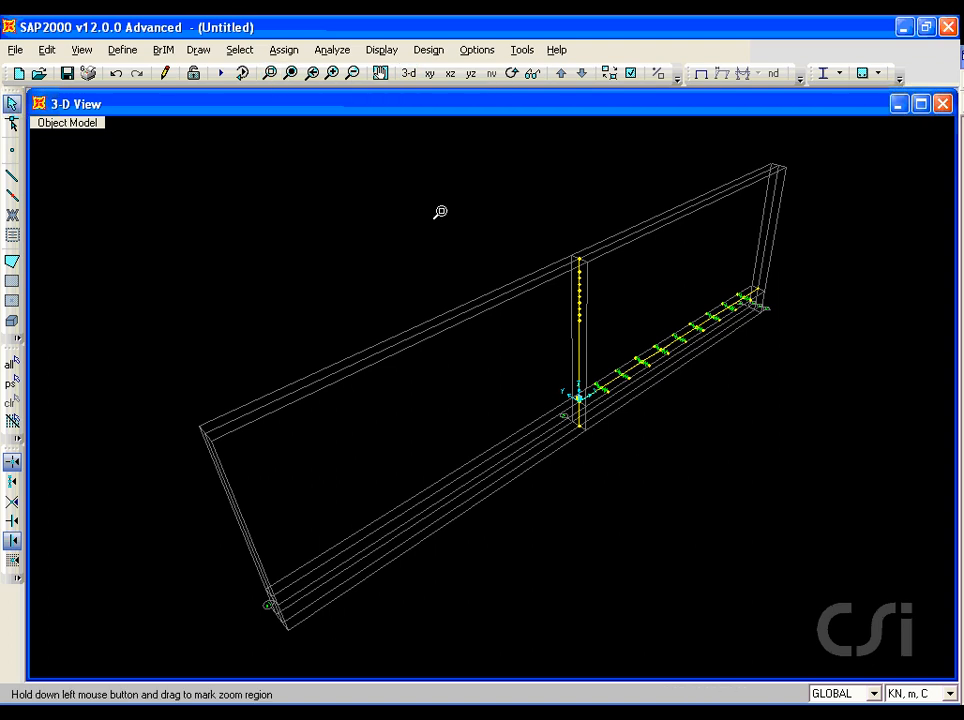
{"action": "left_click_drag", "start_coordinate": [543, 225], "coordinate": [783, 441]}
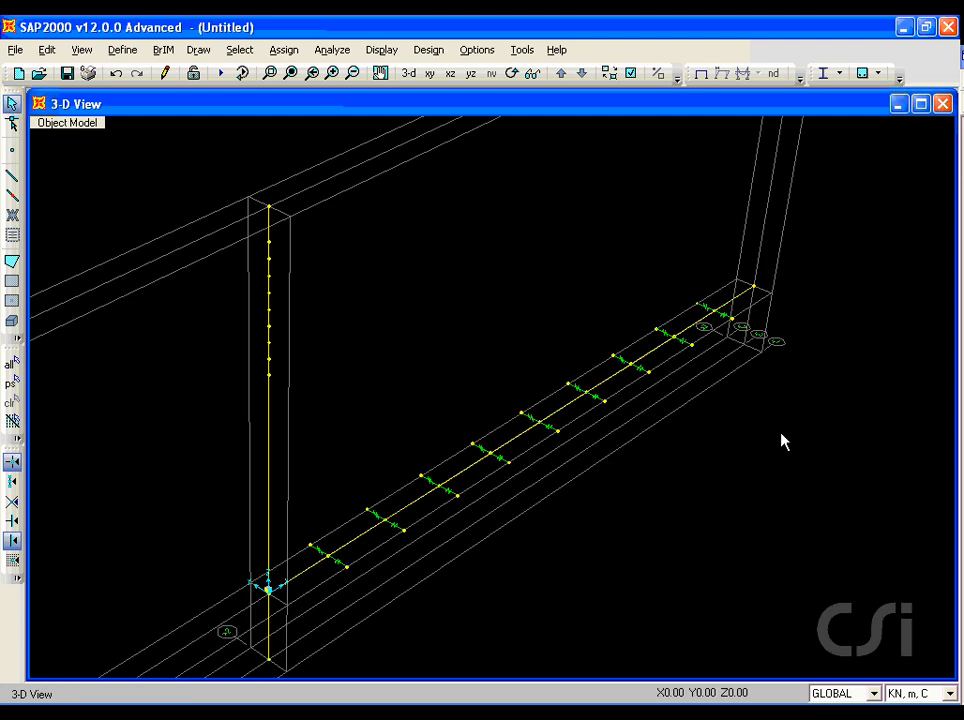
{"action": "left_click", "coordinate": [114, 50]}
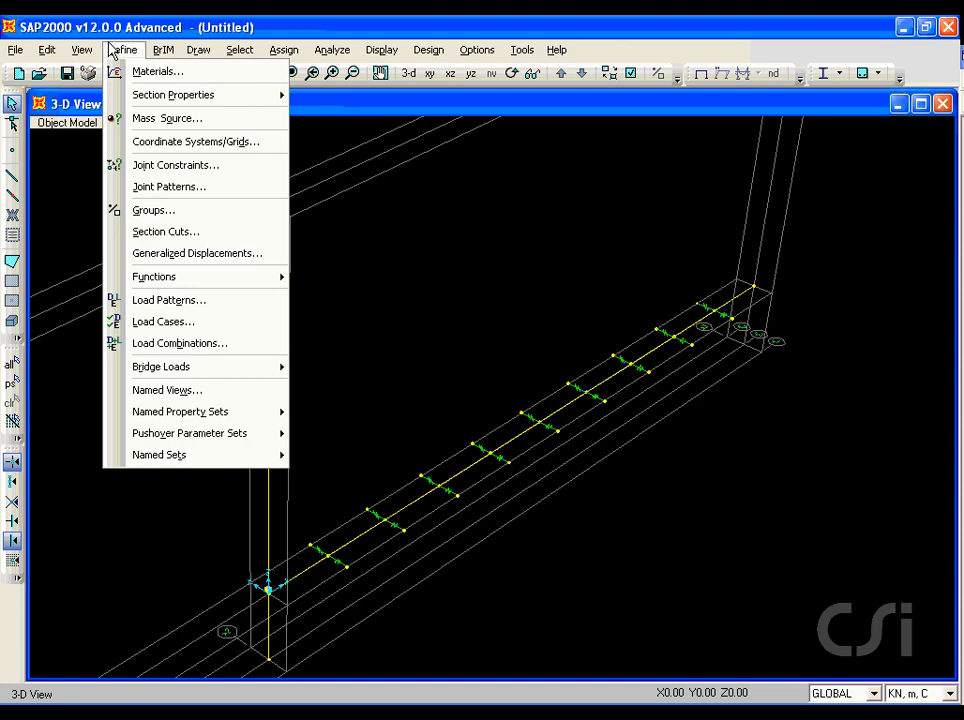
{"action": "mouse_move", "coordinate": [120, 96]}
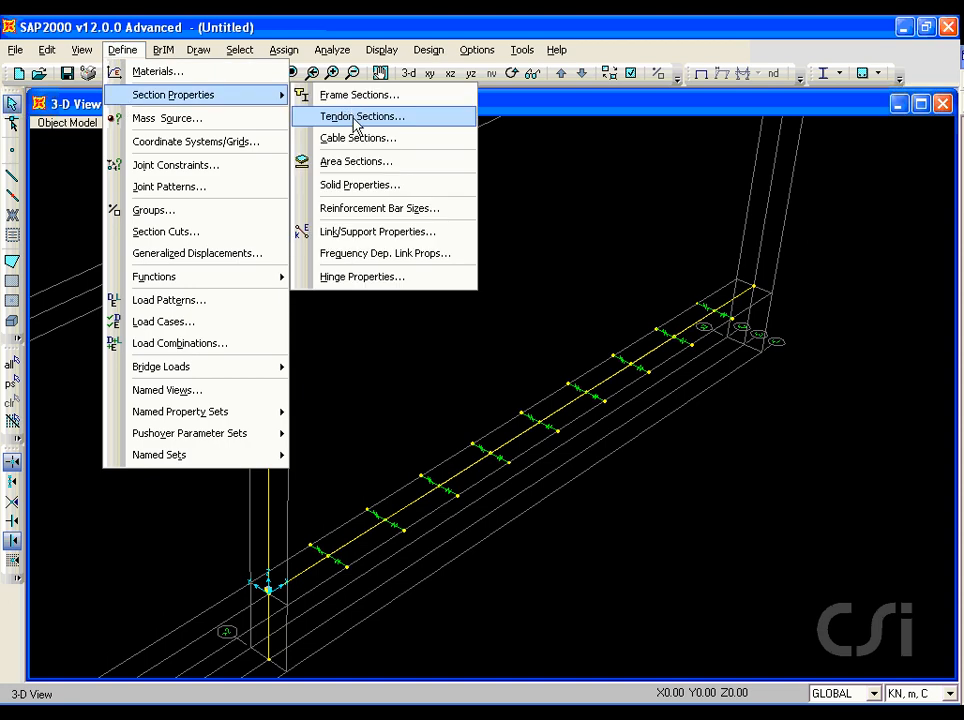
{"action": "left_click", "coordinate": [383, 145]}
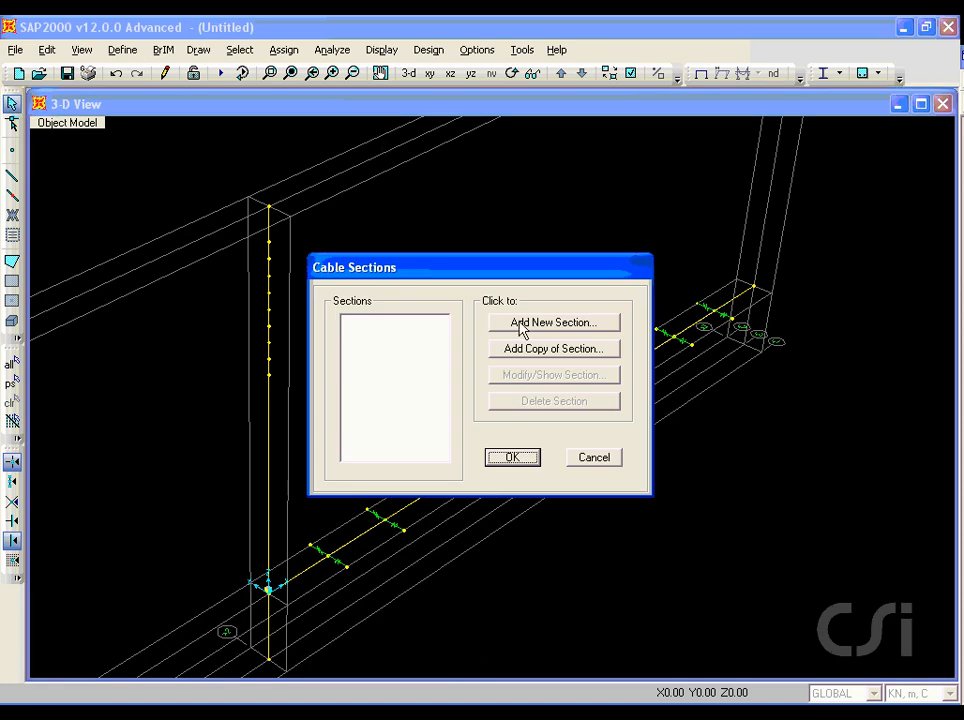
{"action": "left_click", "coordinate": [537, 328]}
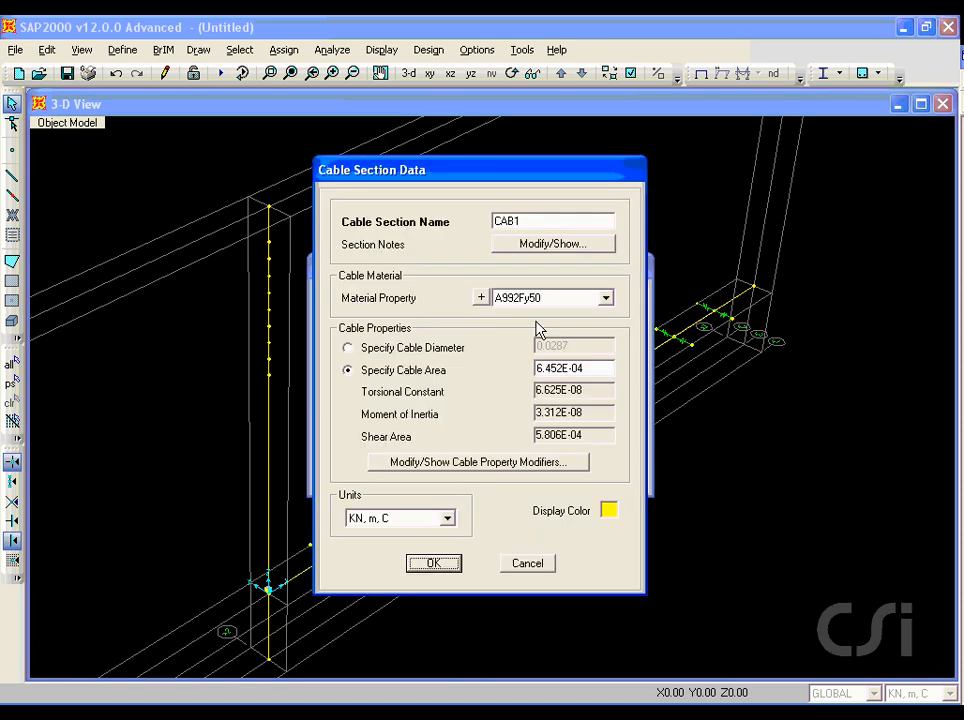
{"action": "double_click", "coordinate": [534, 218]}
{"action": "type", "text": "CA"}
Specify the CABLE section by a diameter of 0.04 m and accept the cable section definitions.
{"action": "left_click", "coordinate": [348, 348]}
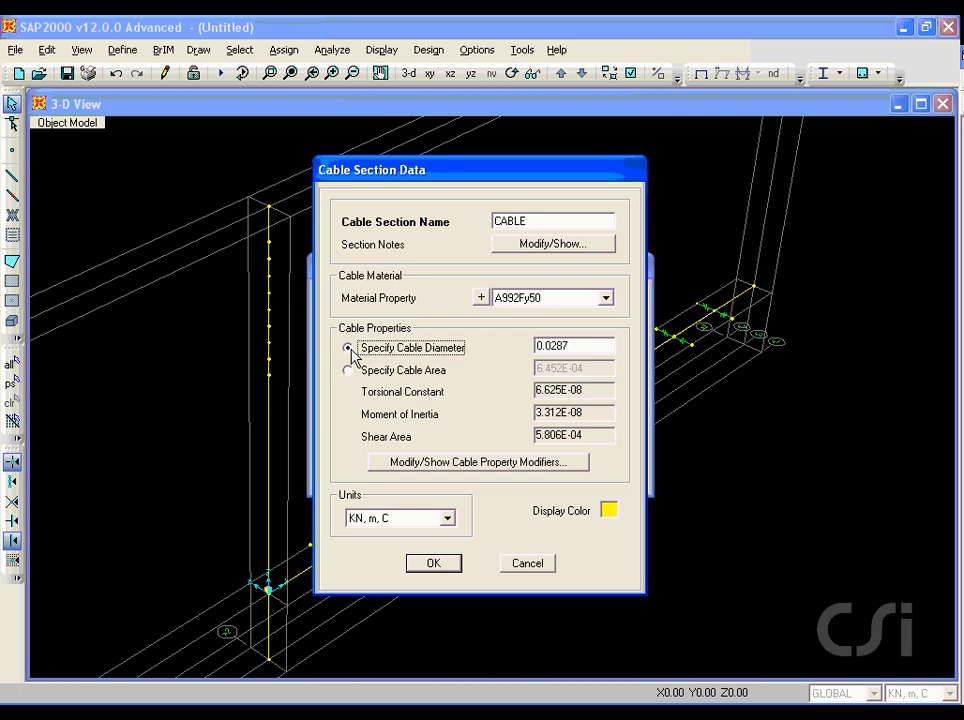
{"action": "double_click", "coordinate": [575, 346]}
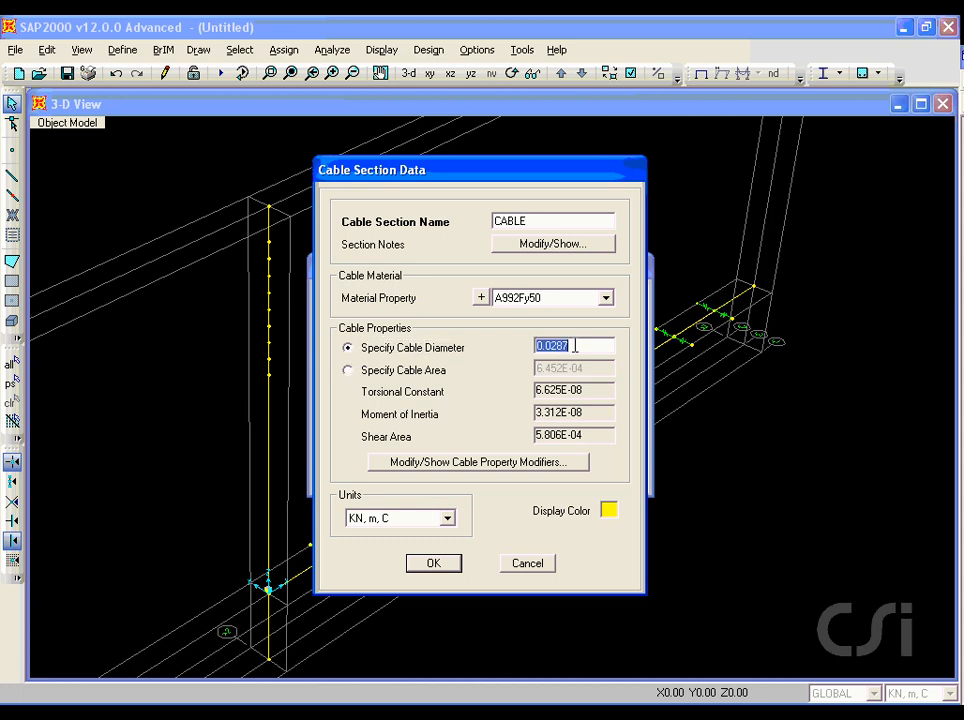
{"action": "type", "text": "0.0"}
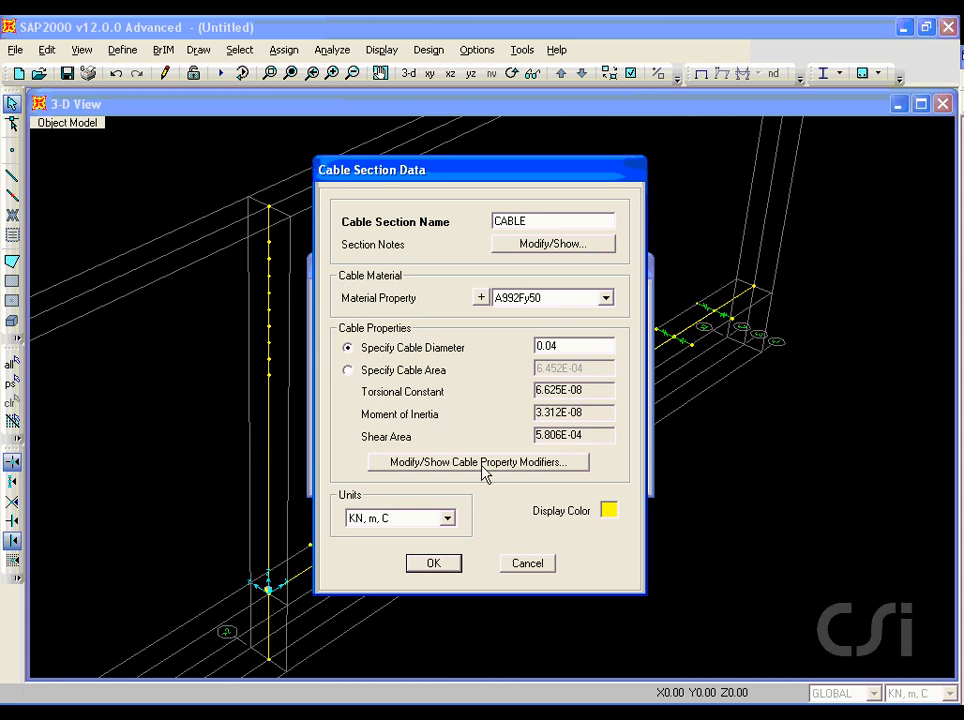
{"action": "left_click", "coordinate": [433, 563]}
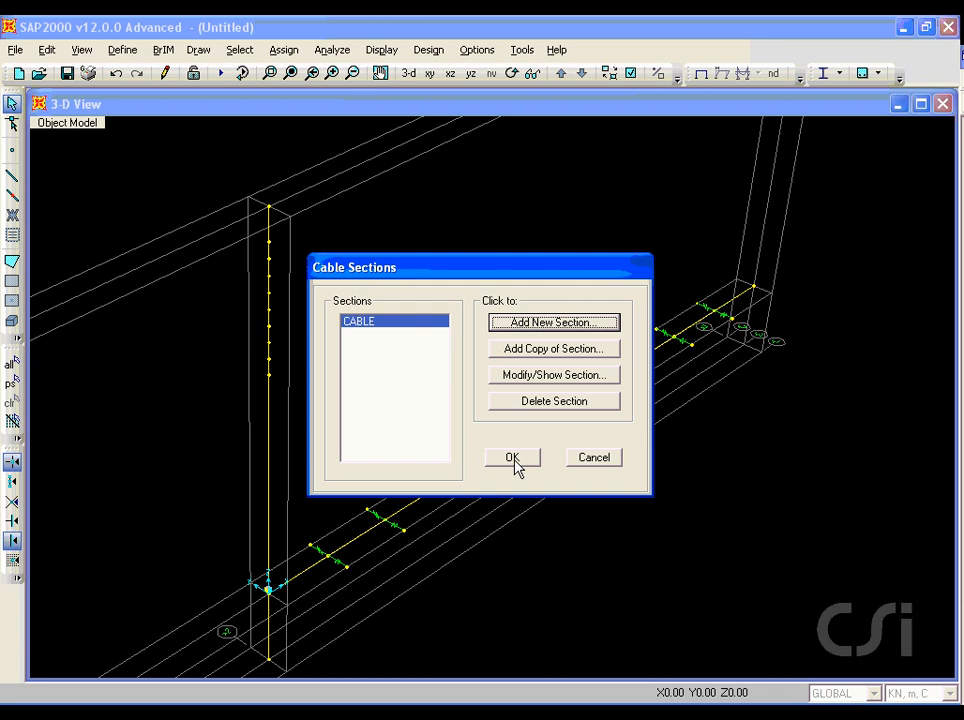
{"action": "left_click", "coordinate": [514, 466]}
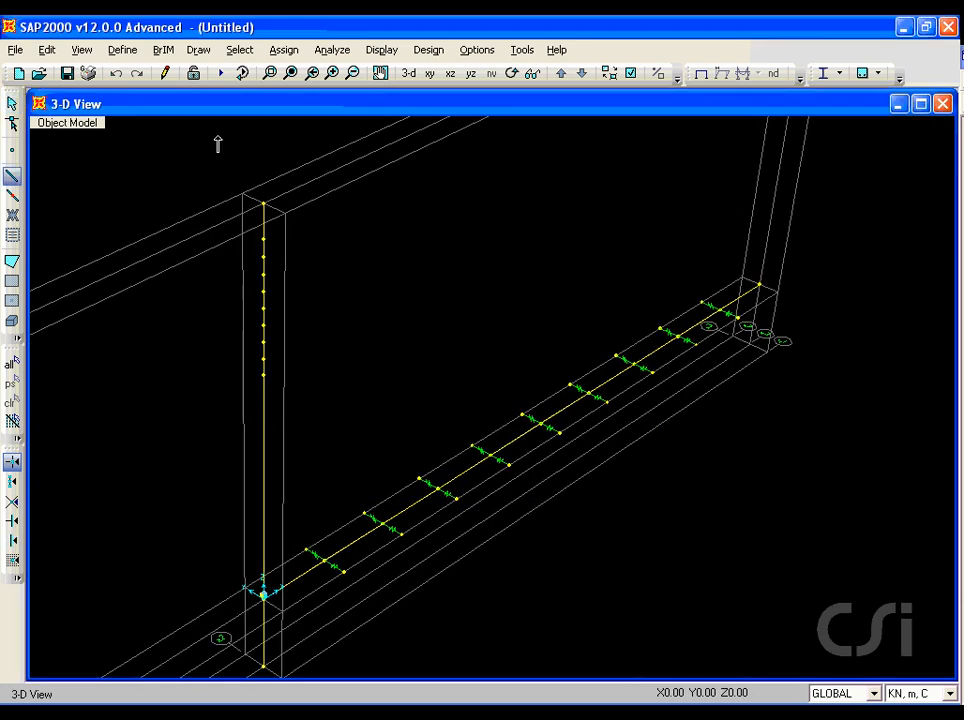
Draw a cable with section CABLE from the pylon joint at Z = 30 to the link end at X = 10, Y = -3, accepting the default geometry.
{"action": "left_click", "coordinate": [198, 49]}
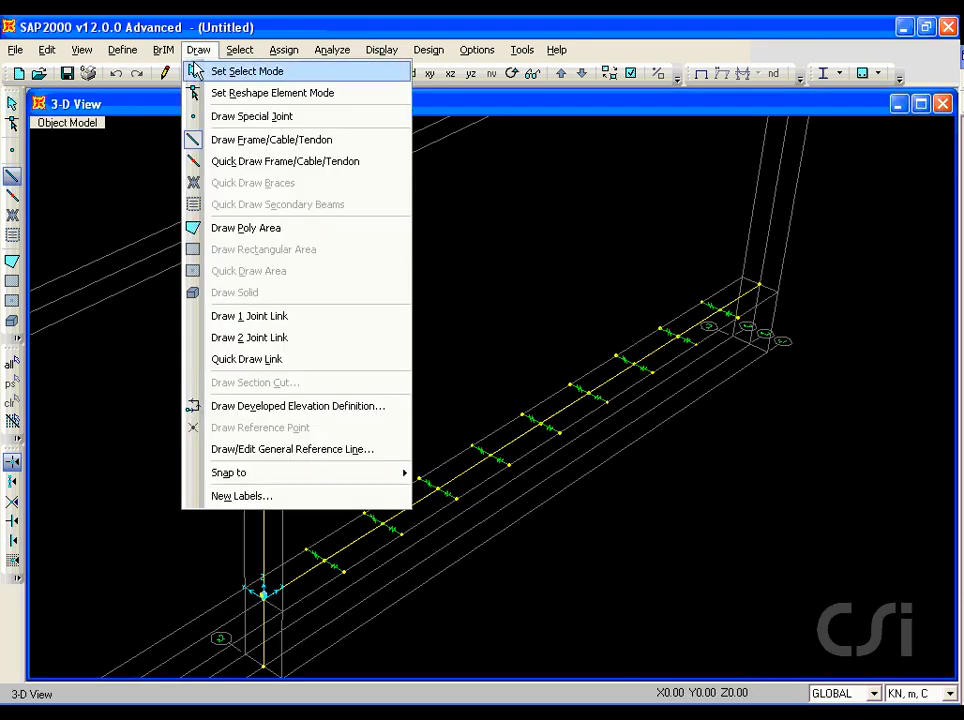
{"action": "left_click", "coordinate": [300, 140]}
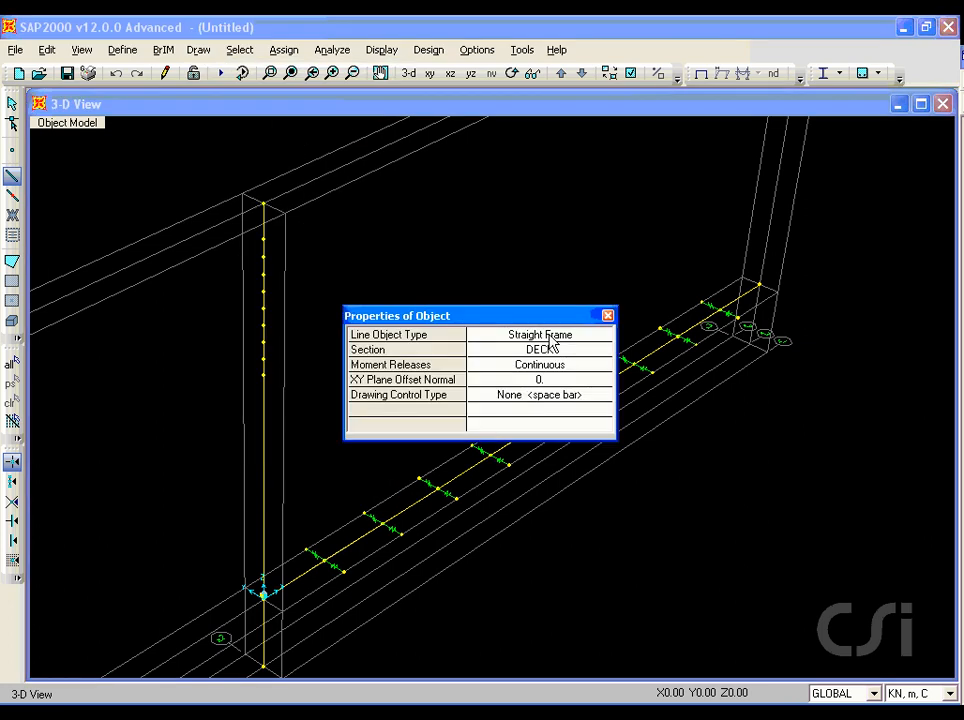
{"action": "left_click", "coordinate": [550, 338]}
{"action": "left_click", "coordinate": [549, 337]}
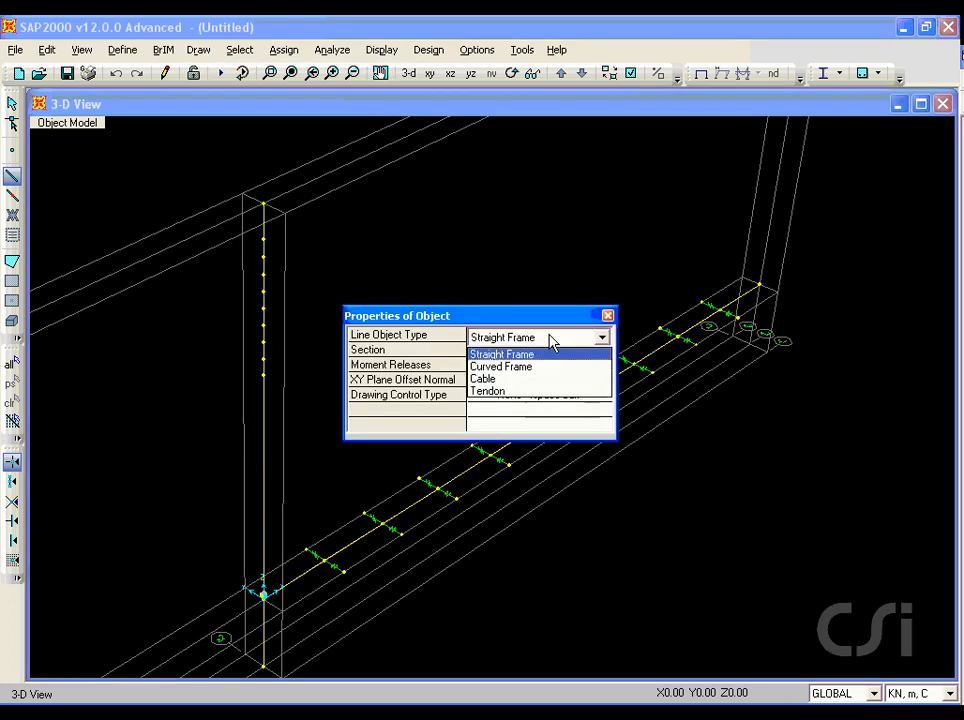
{"action": "left_click", "coordinate": [500, 380]}
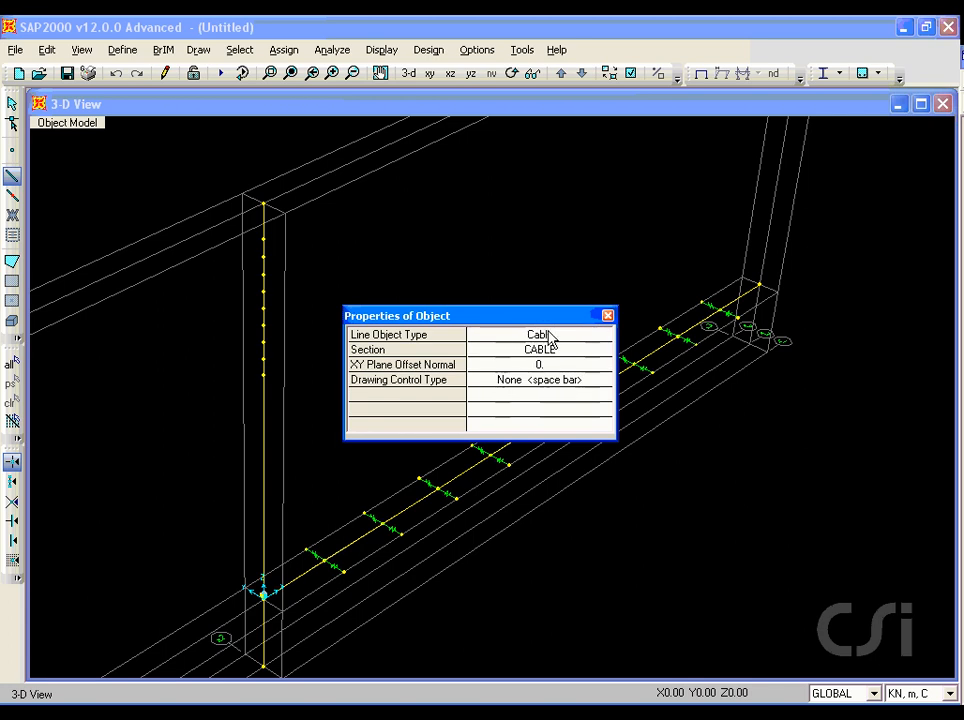
{"action": "left_click_drag", "start_coordinate": [540, 317], "coordinate": [545, 138]}
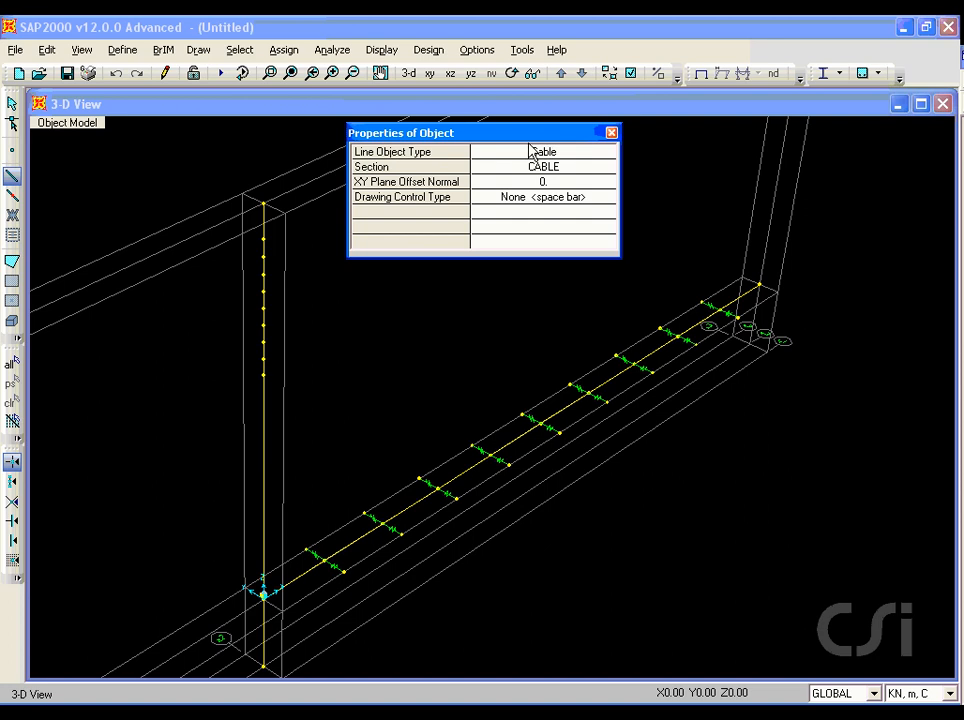
{"action": "left_click", "coordinate": [264, 375]}
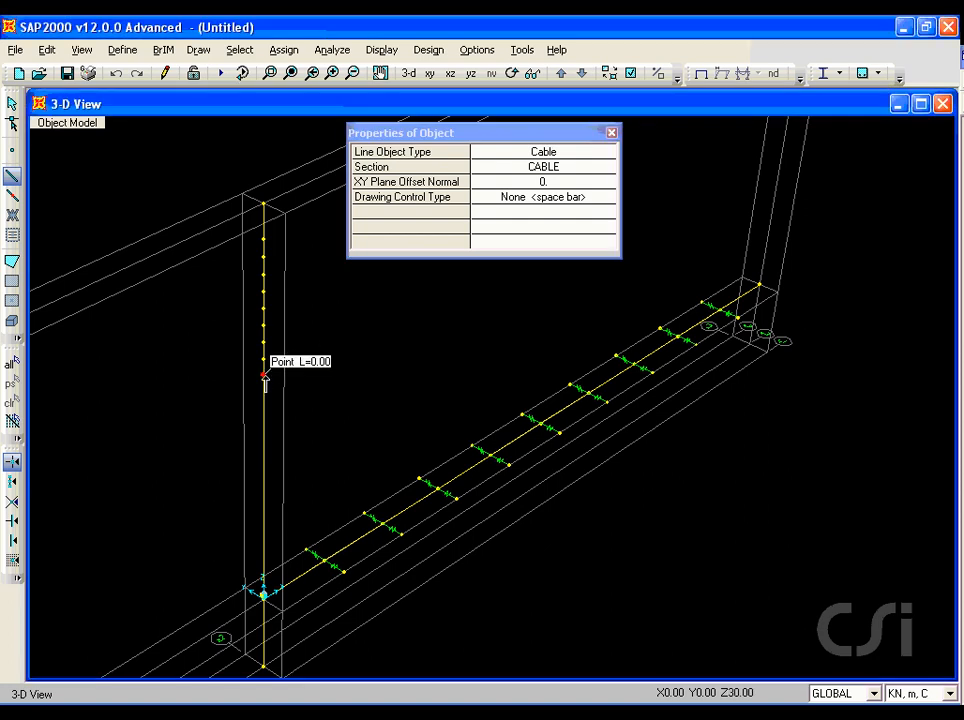
{"action": "left_click", "coordinate": [341, 569]}
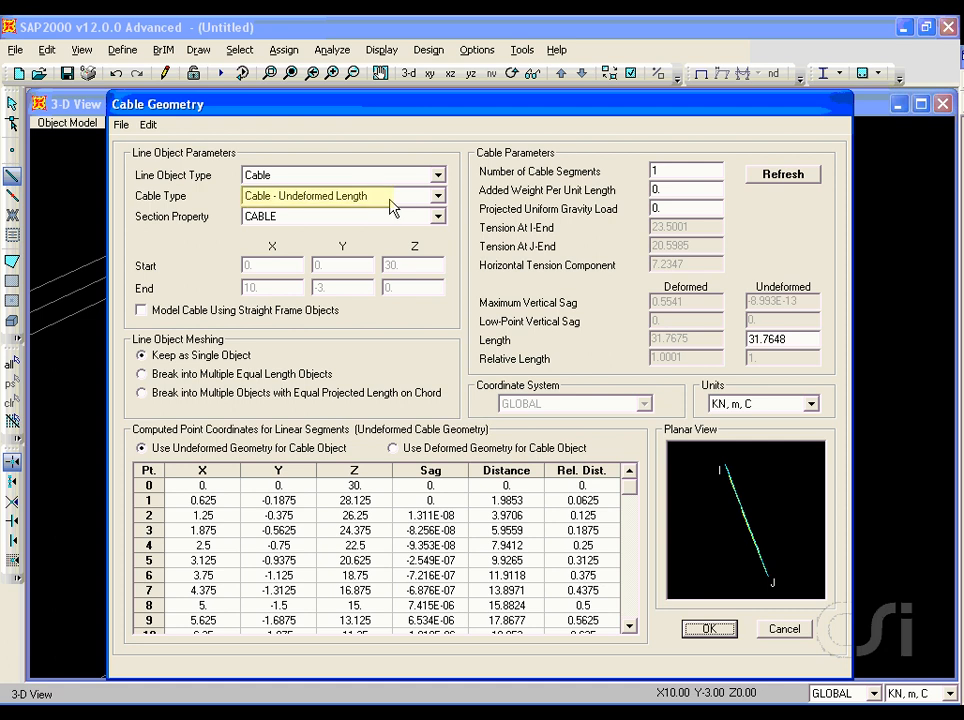
{"action": "left_click", "coordinate": [712, 630]}
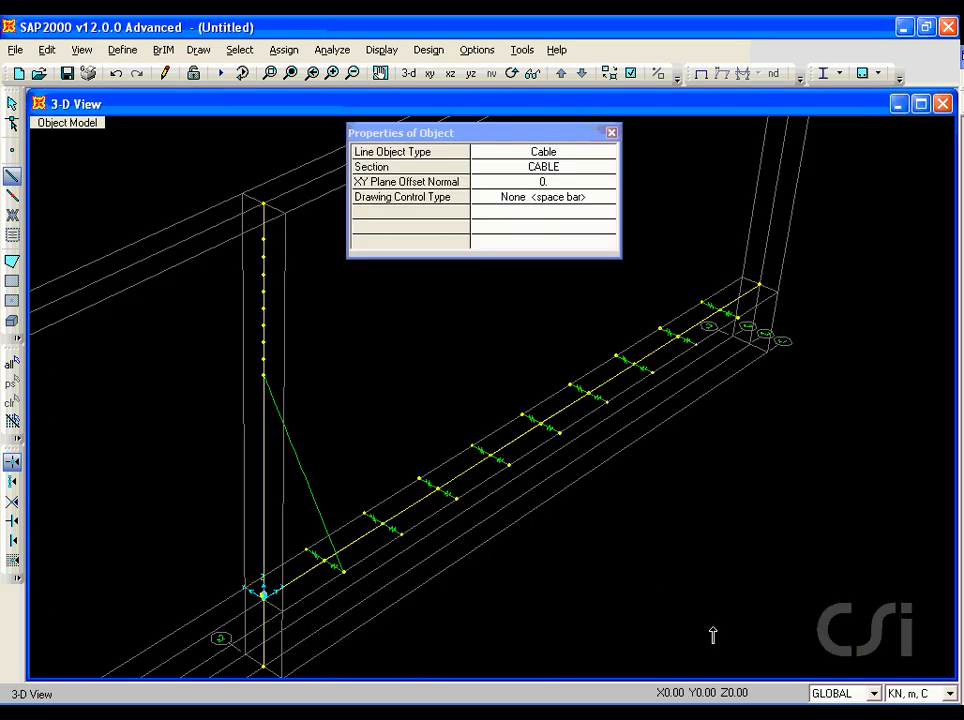
Draw two more cables from the pylon joints at Z = 32 and Z = 34 to the link ends at X = 20 and X = 30, Y = -3.
{"action": "left_click", "coordinate": [263, 374]}
{"action": "left_click", "coordinate": [406, 540]}
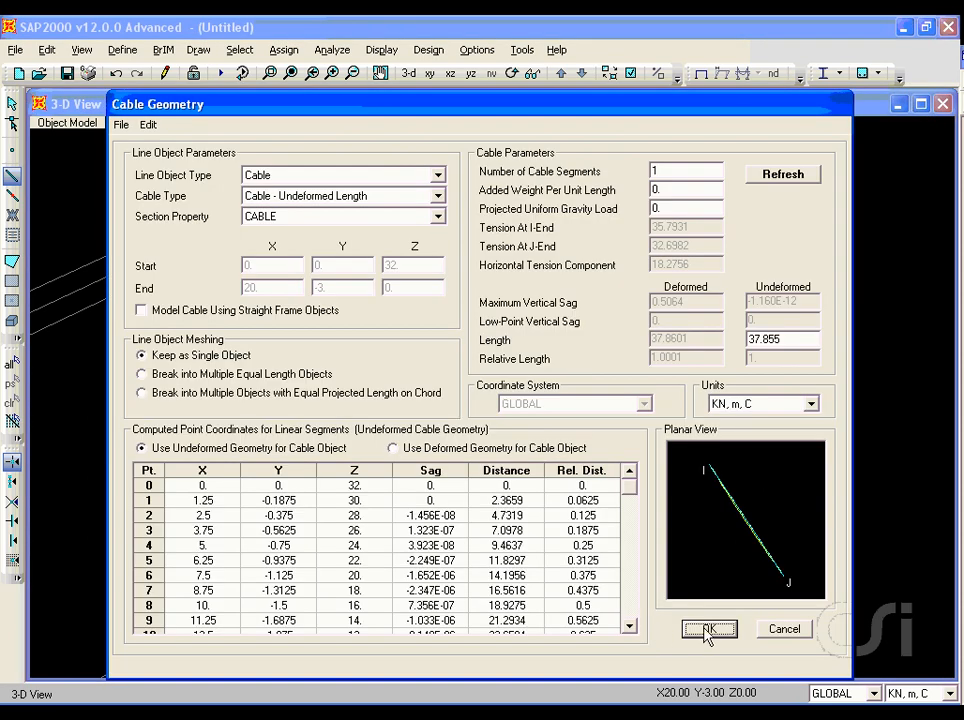
{"action": "left_click", "coordinate": [708, 630]}
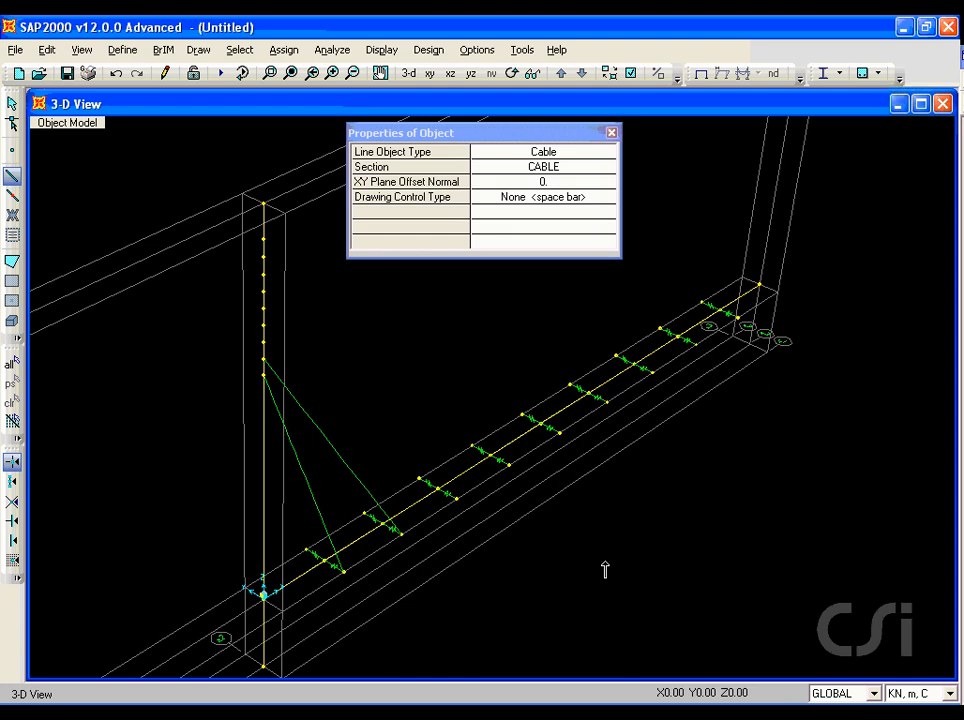
{"action": "left_click", "coordinate": [263, 343]}
{"action": "left_click", "coordinate": [459, 500]}
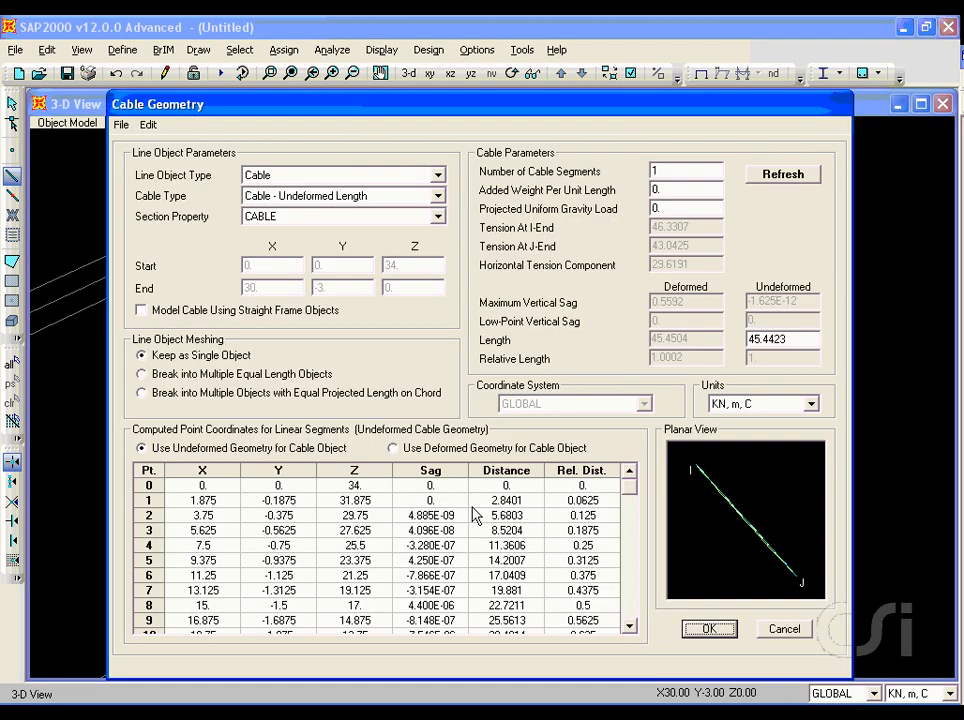
{"action": "left_click", "coordinate": [708, 628]}
Draw the remaining six cables from pylon joints Z = 36 to 46 to link ends X = 40 to 90 at Y = -3, and finish drawing.
{"action": "left_click", "coordinate": [263, 343]}
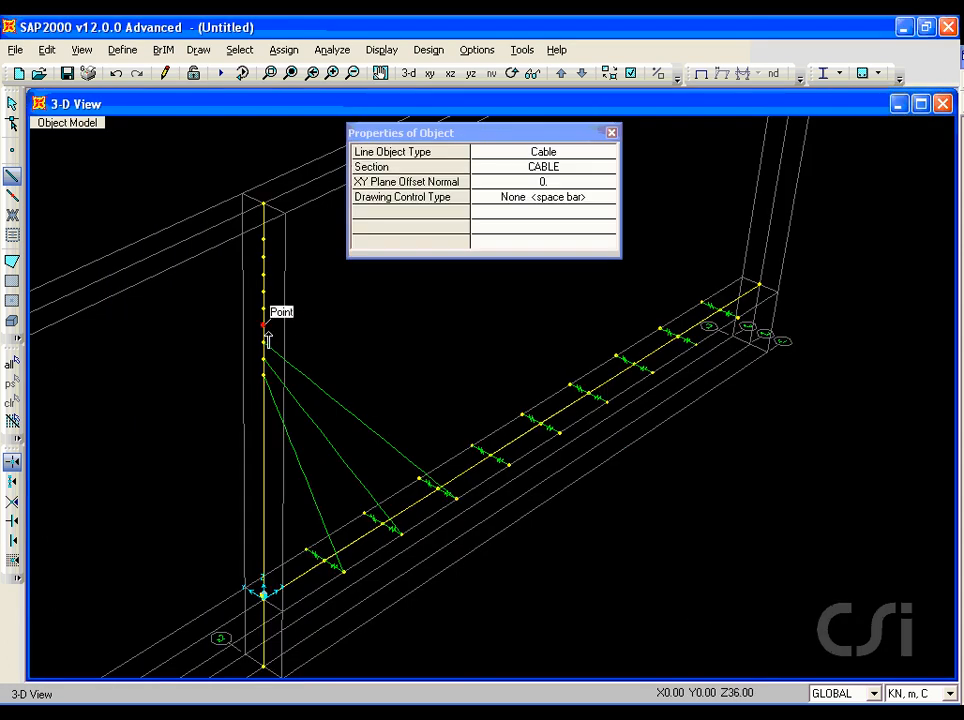
{"action": "left_click", "coordinate": [490, 456]}
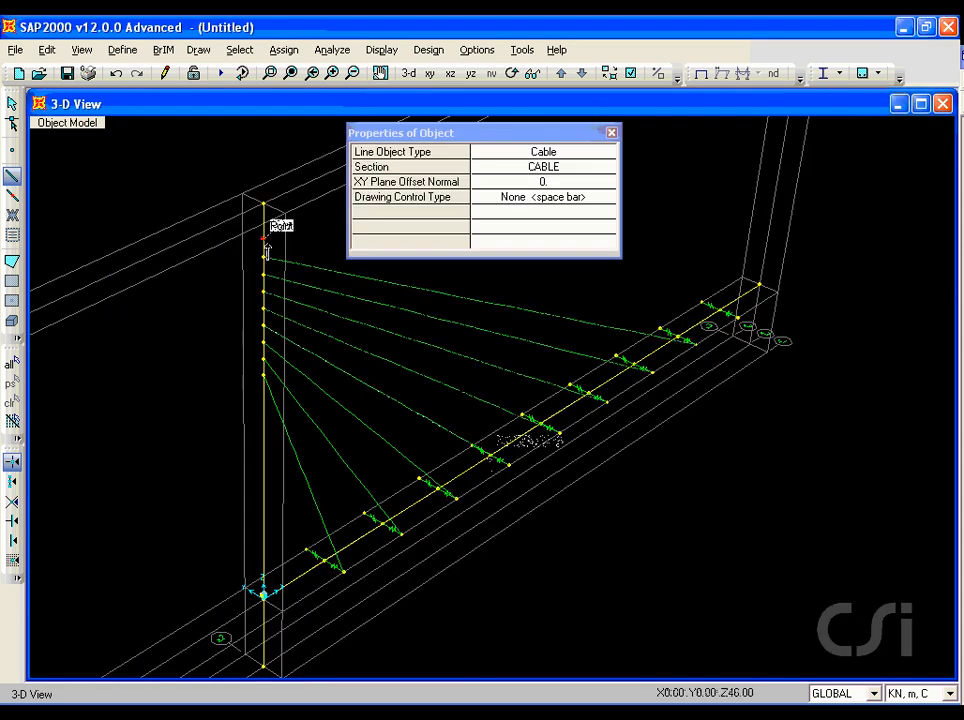
{"action": "left_click", "coordinate": [263, 240]}
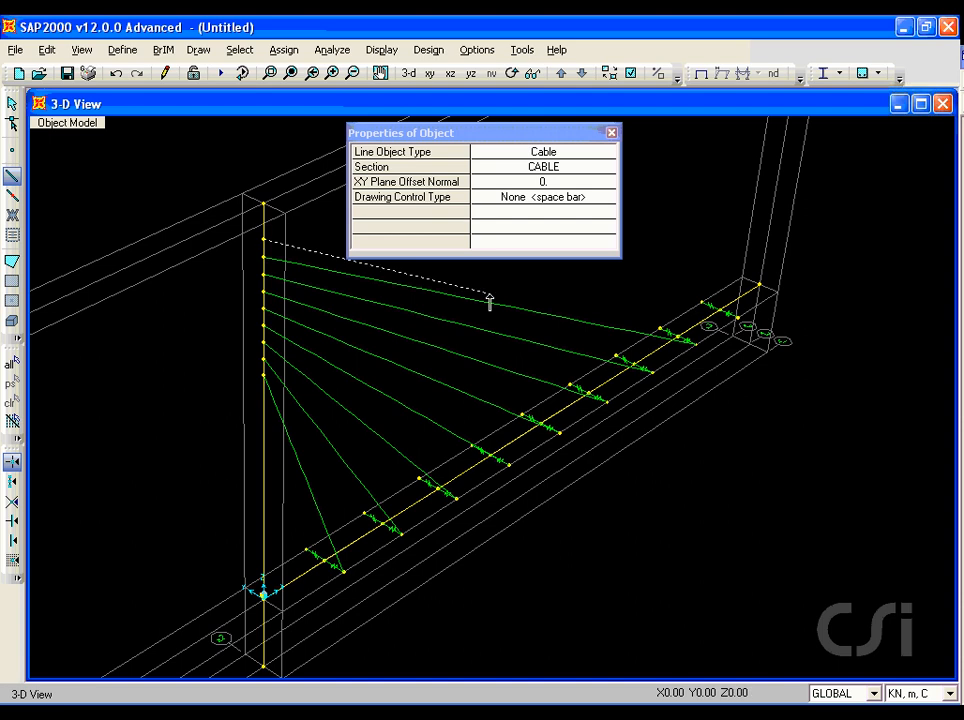
{"action": "left_click", "coordinate": [737, 318]}
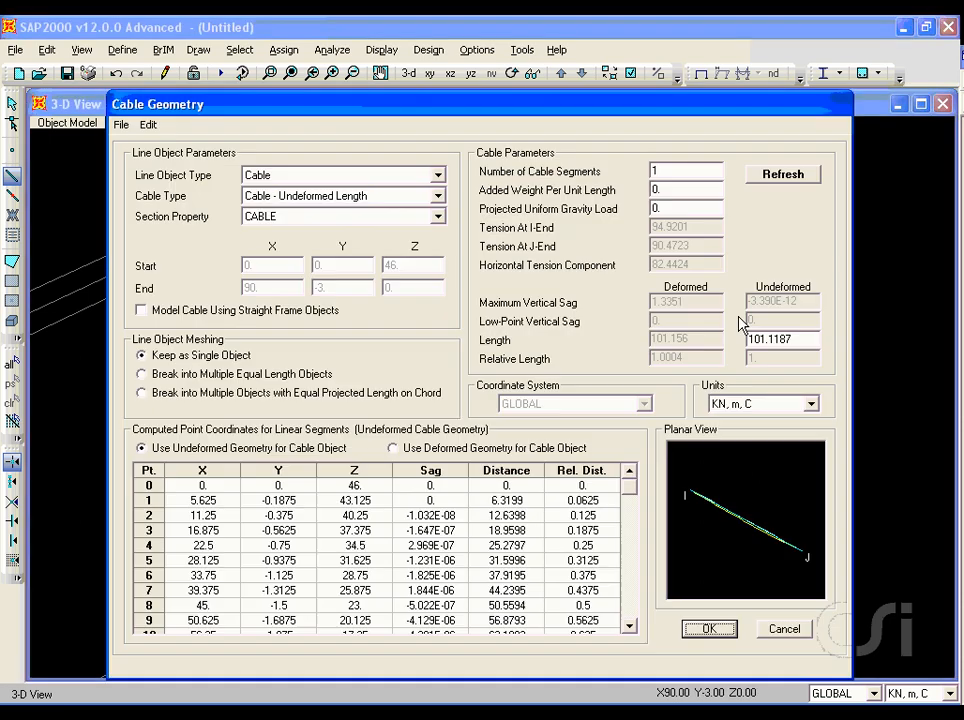
{"action": "left_click", "coordinate": [709, 629]}
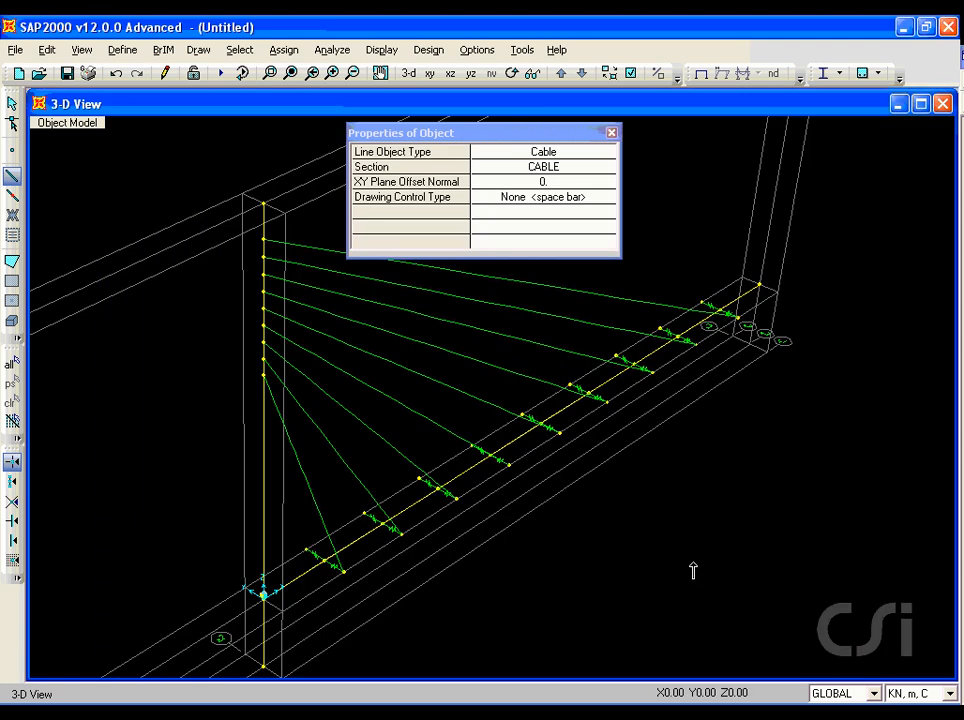
{"action": "left_click", "coordinate": [12, 104]}
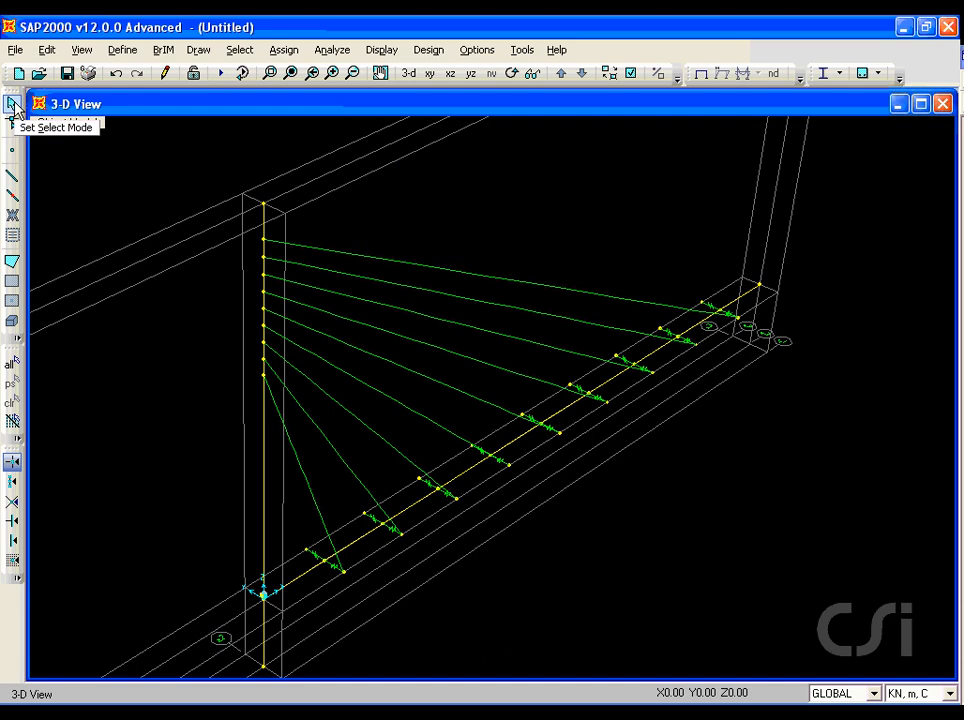
Select all cables with the CABLE property and mirror copies about the plane parallel to X through y = 0.
{"action": "left_click", "coordinate": [240, 51]}
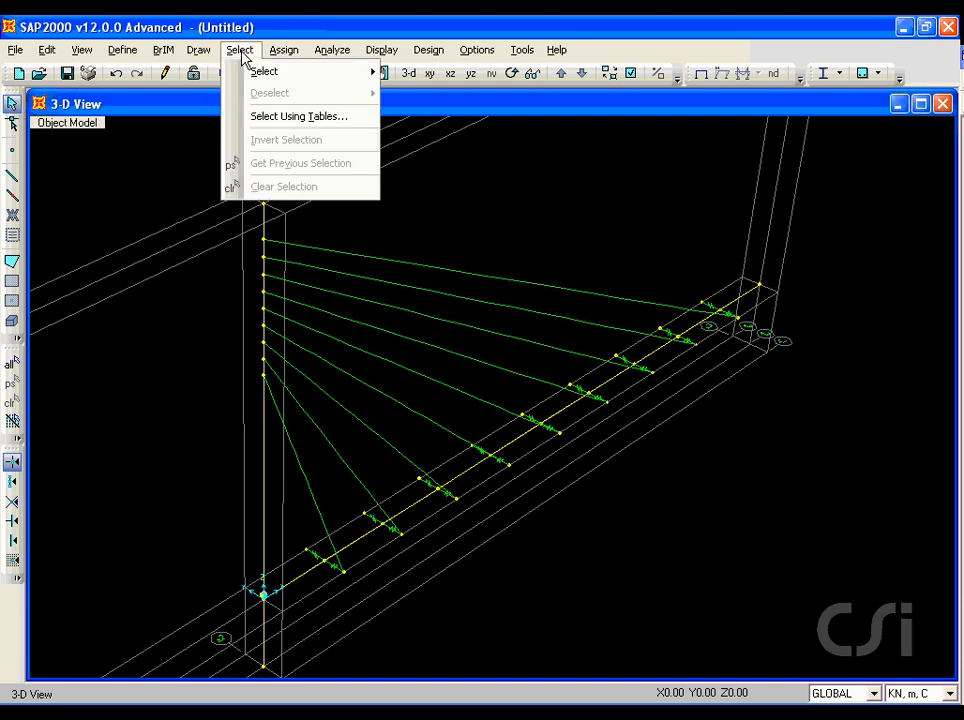
{"action": "mouse_move", "coordinate": [272, 75]}
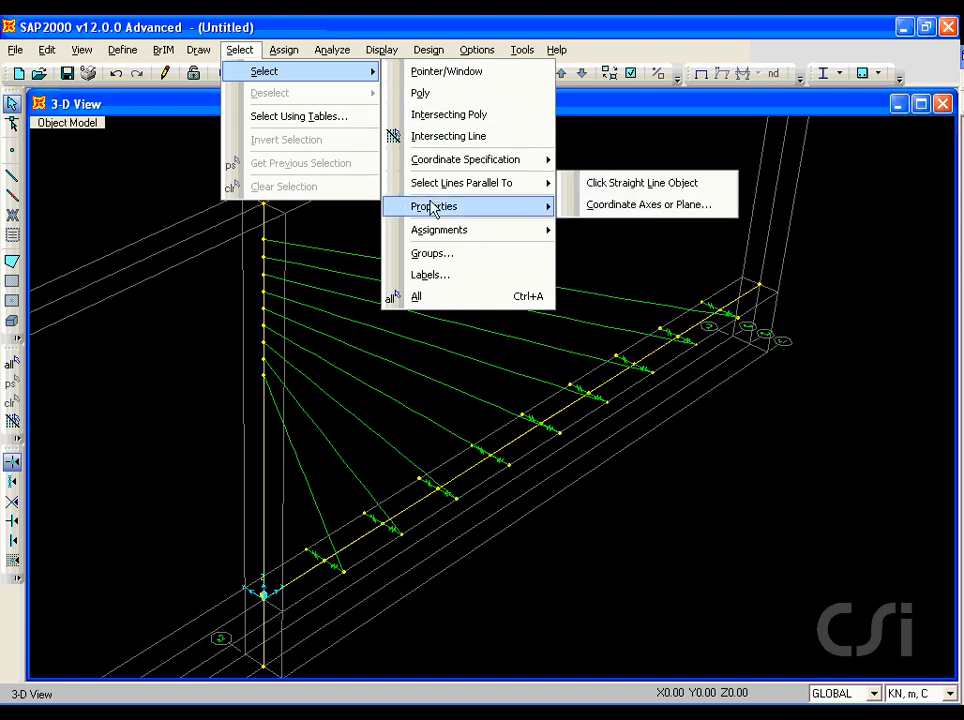
{"action": "mouse_move", "coordinate": [456, 209]}
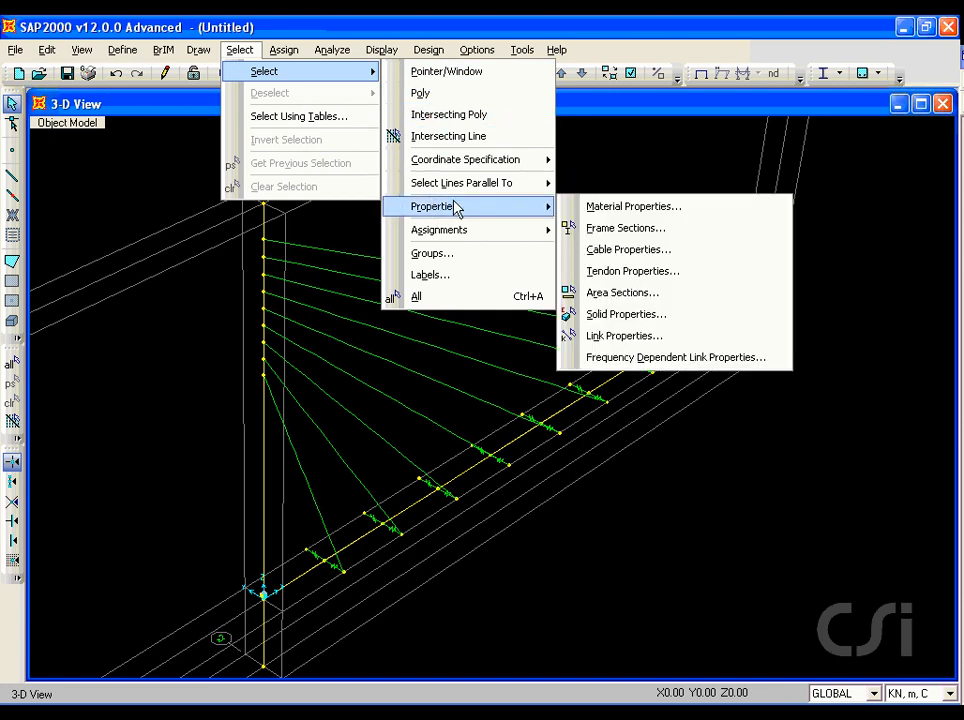
{"action": "left_click", "coordinate": [630, 250]}
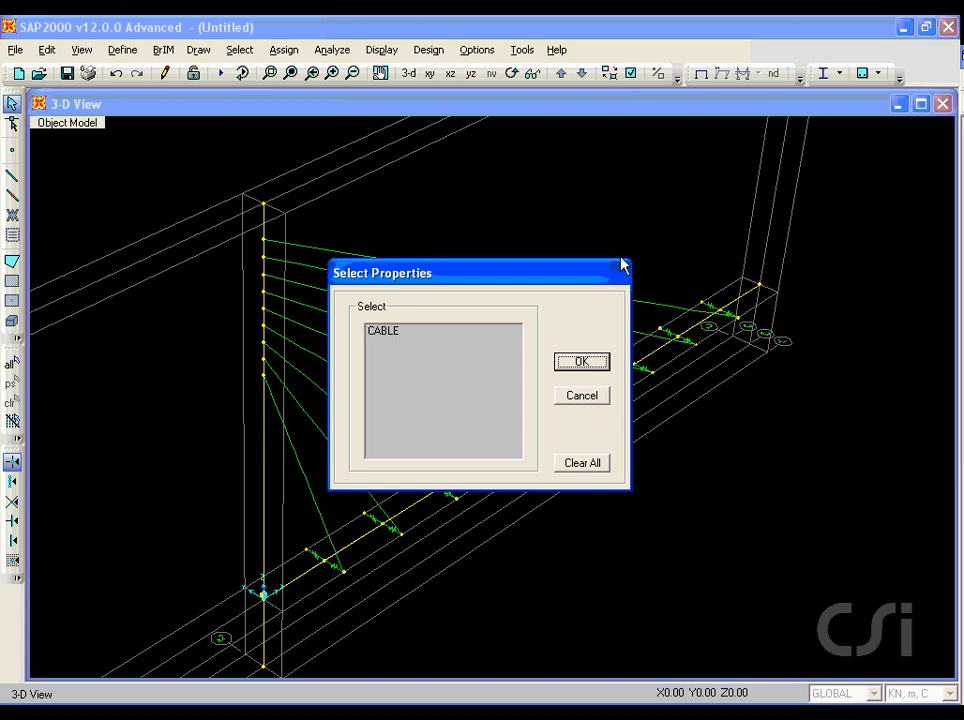
{"action": "left_click", "coordinate": [405, 332]}
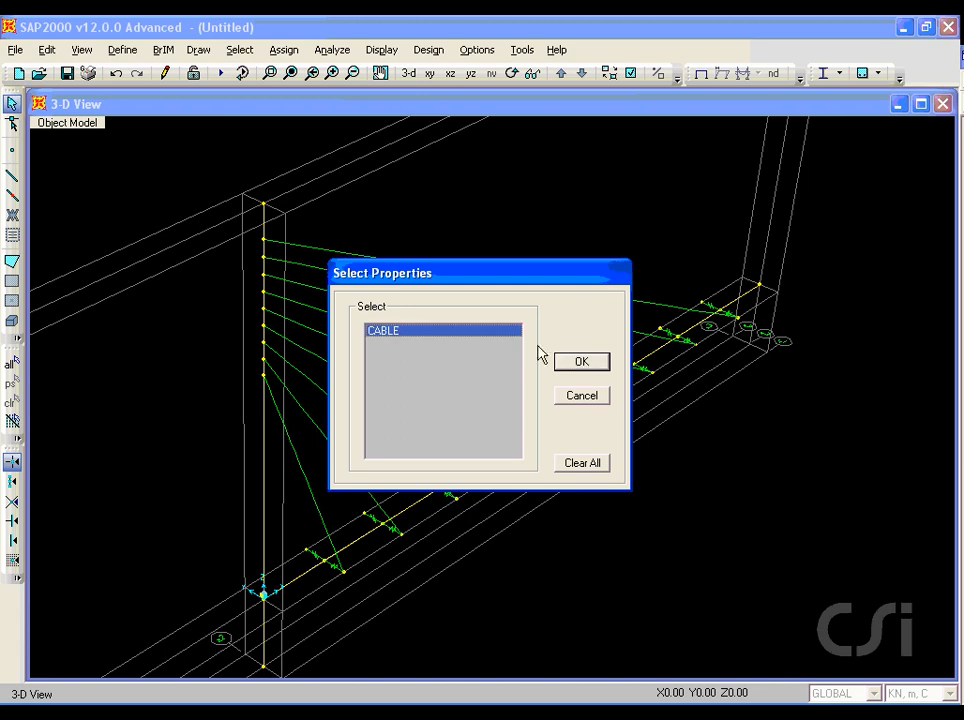
{"action": "left_click", "coordinate": [578, 366]}
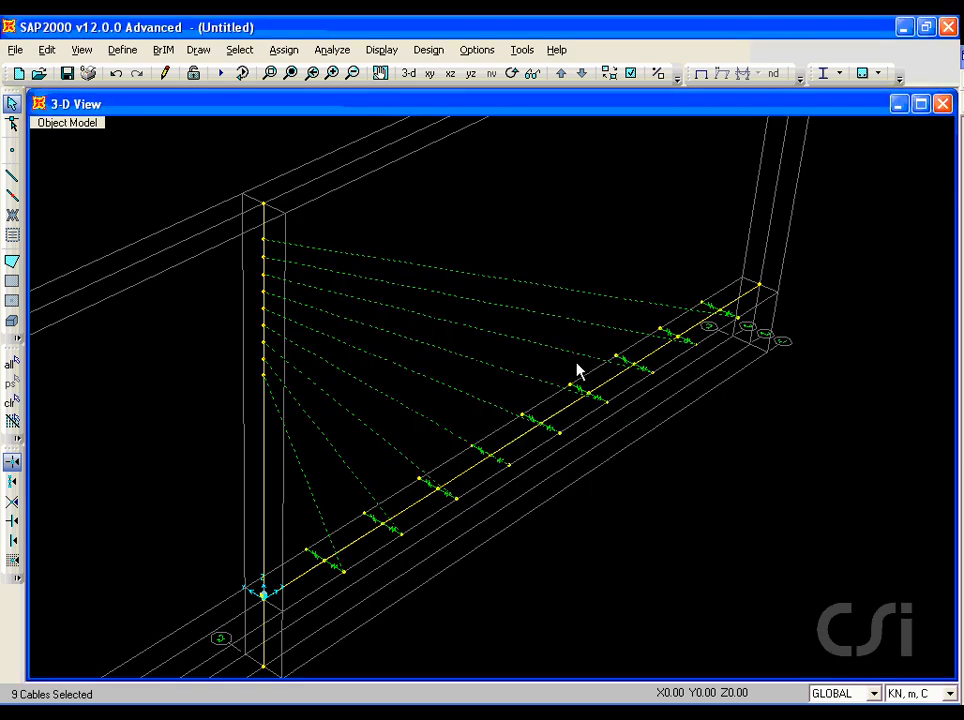
{"action": "left_click", "coordinate": [47, 50]}
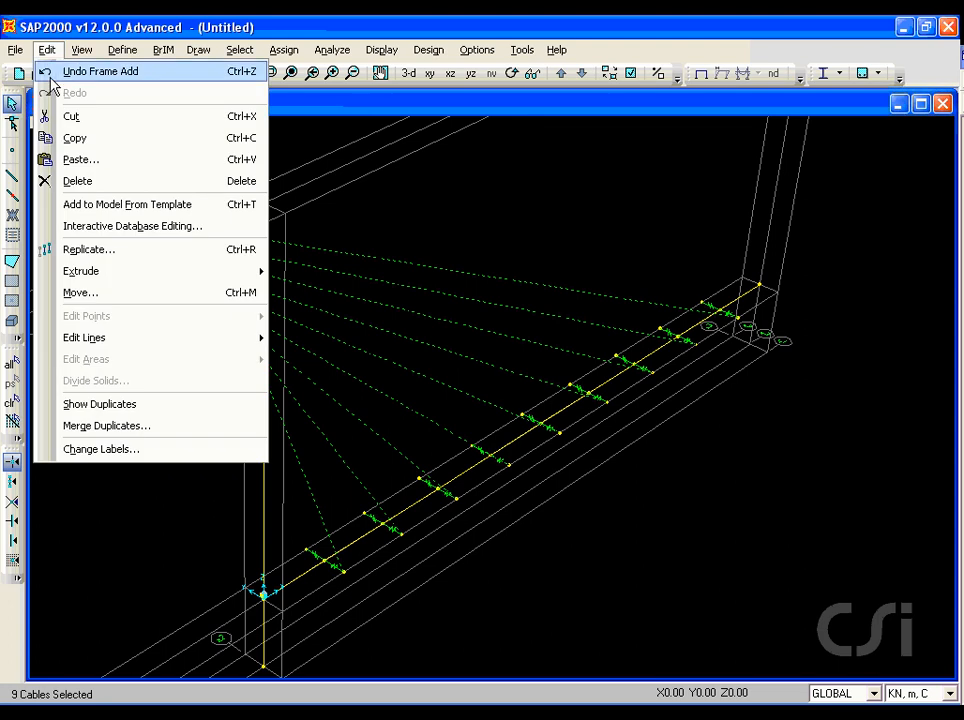
{"action": "left_click", "coordinate": [86, 252]}
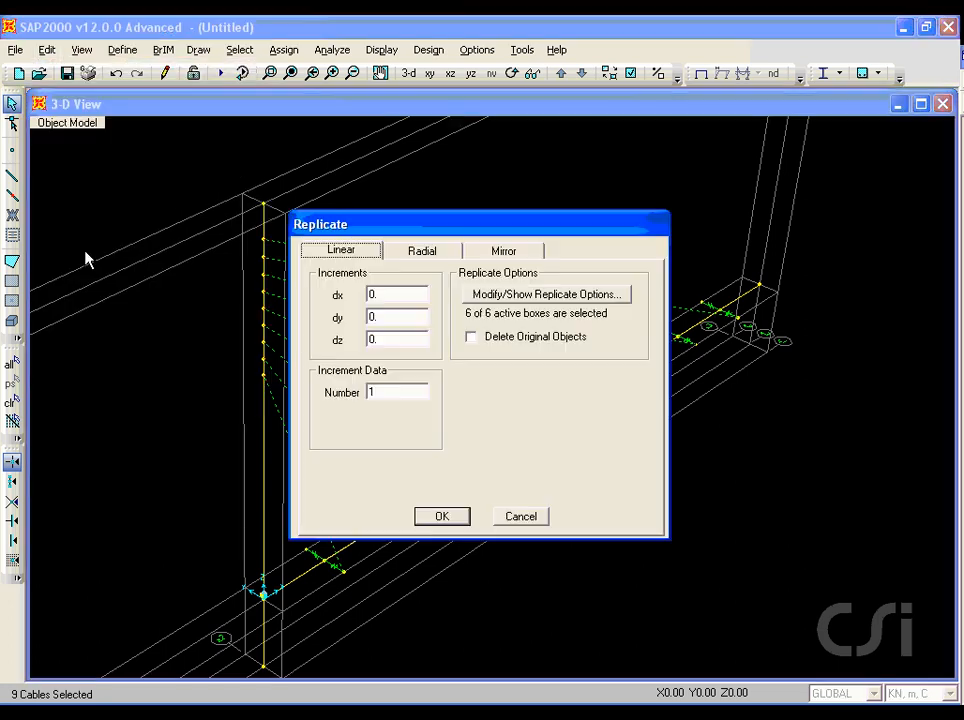
{"action": "left_click", "coordinate": [502, 252]}
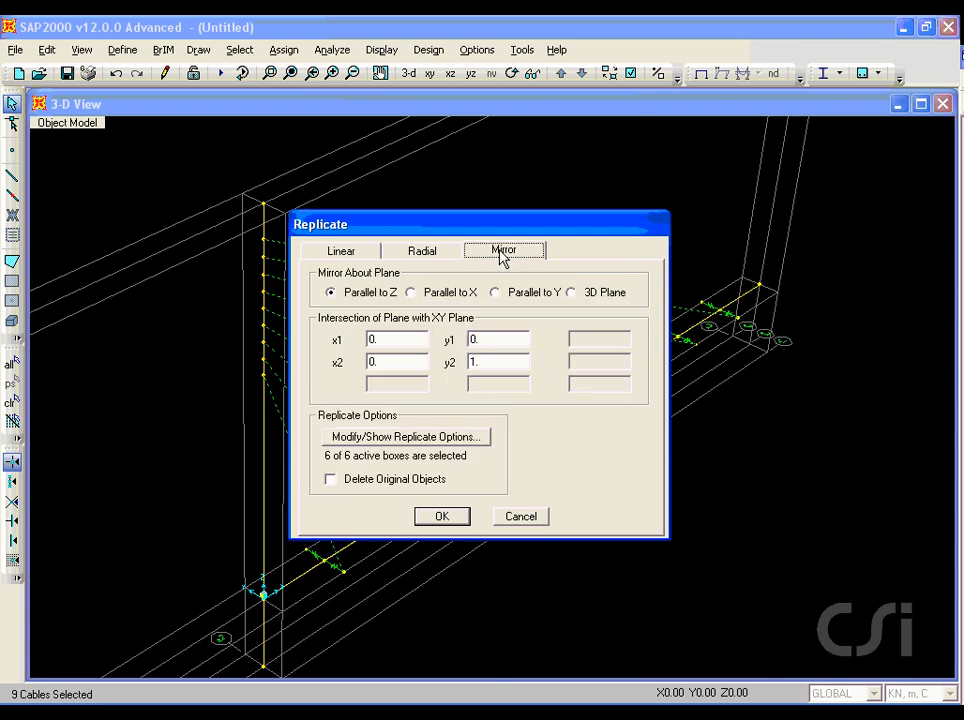
{"action": "left_click", "coordinate": [411, 292]}
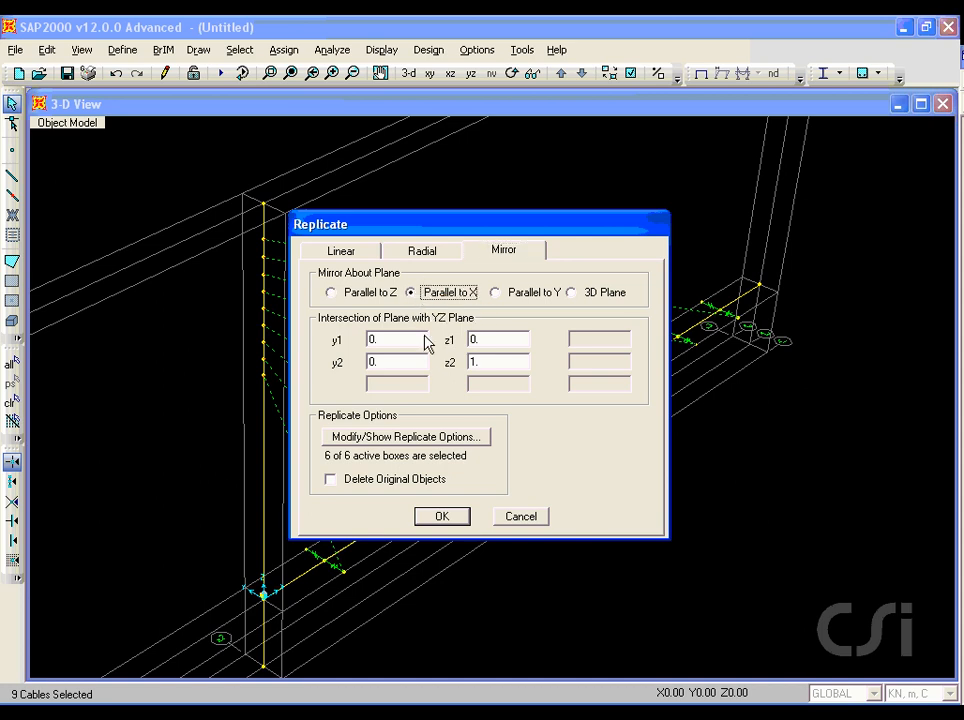
{"action": "left_click", "coordinate": [436, 516]}
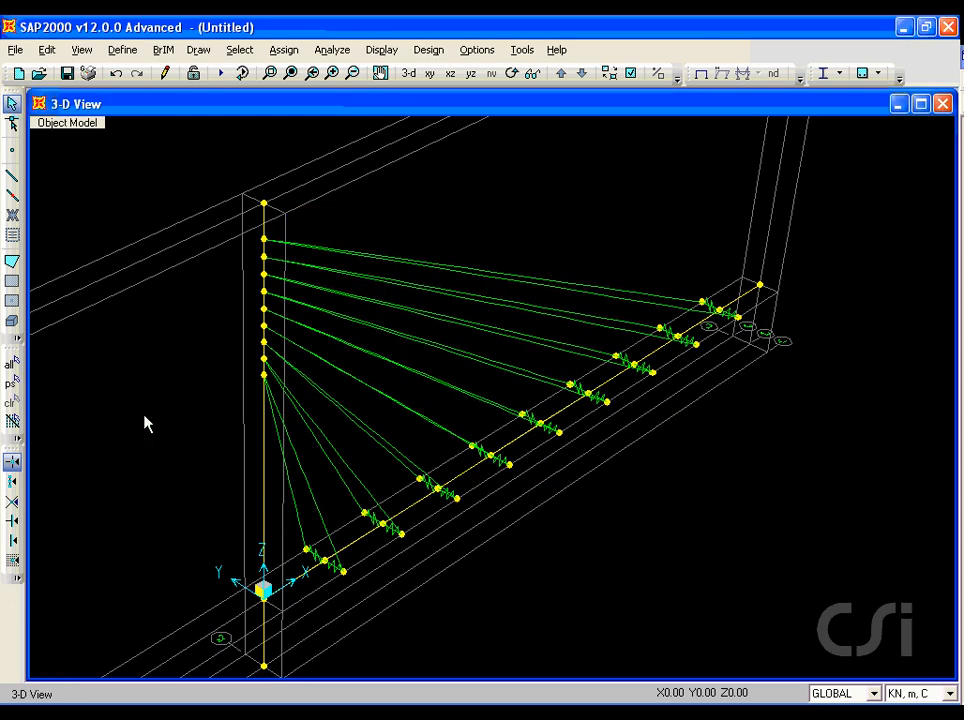
Select everything except the pylon frame and mirror copies about the plane parallel to Y through x = 0.
{"action": "left_click", "coordinate": [12, 365]}
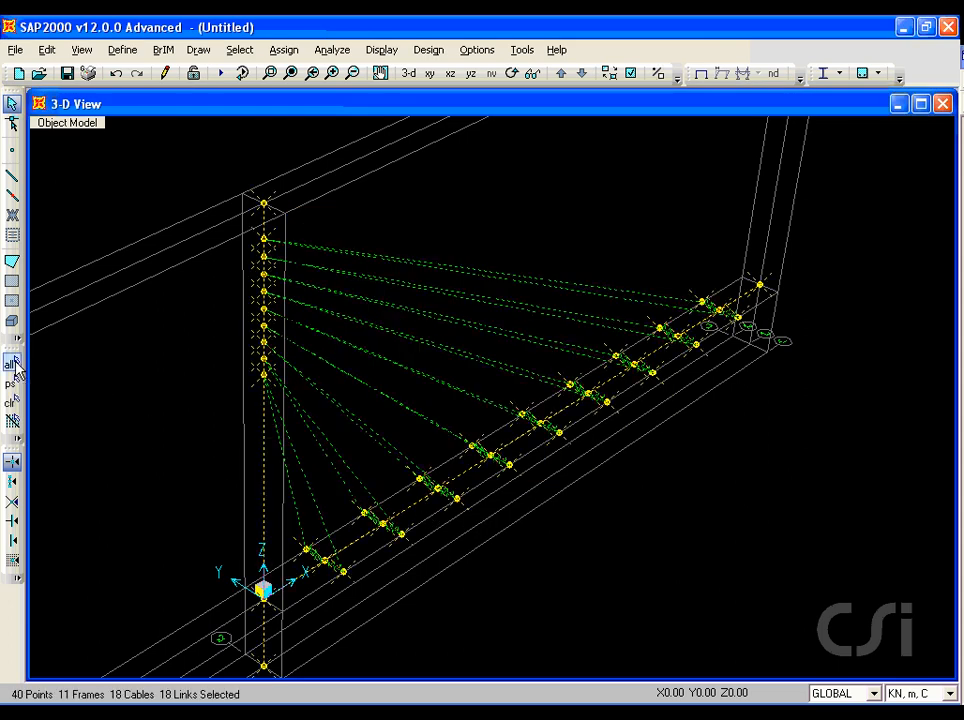
{"action": "left_click", "coordinate": [264, 471]}
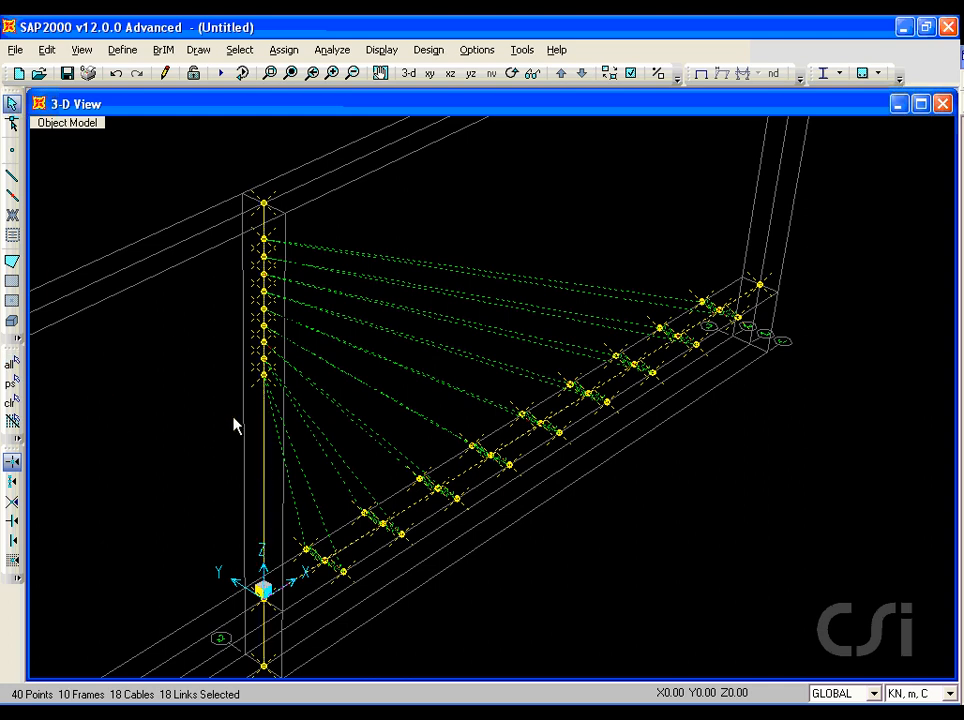
{"action": "left_click", "coordinate": [47, 52]}
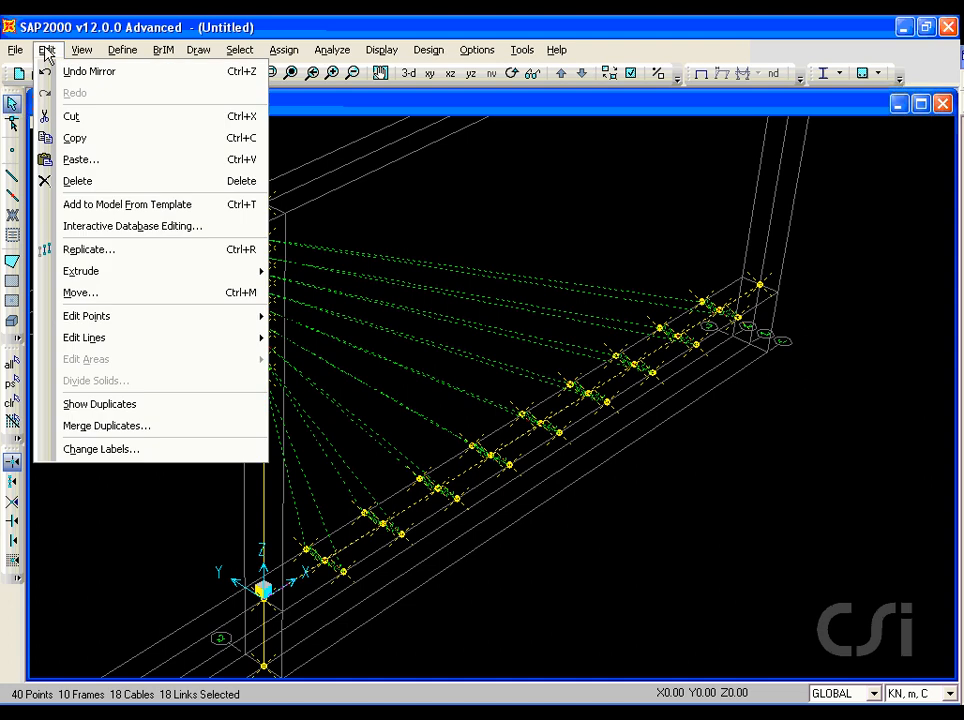
{"action": "left_click", "coordinate": [84, 249]}
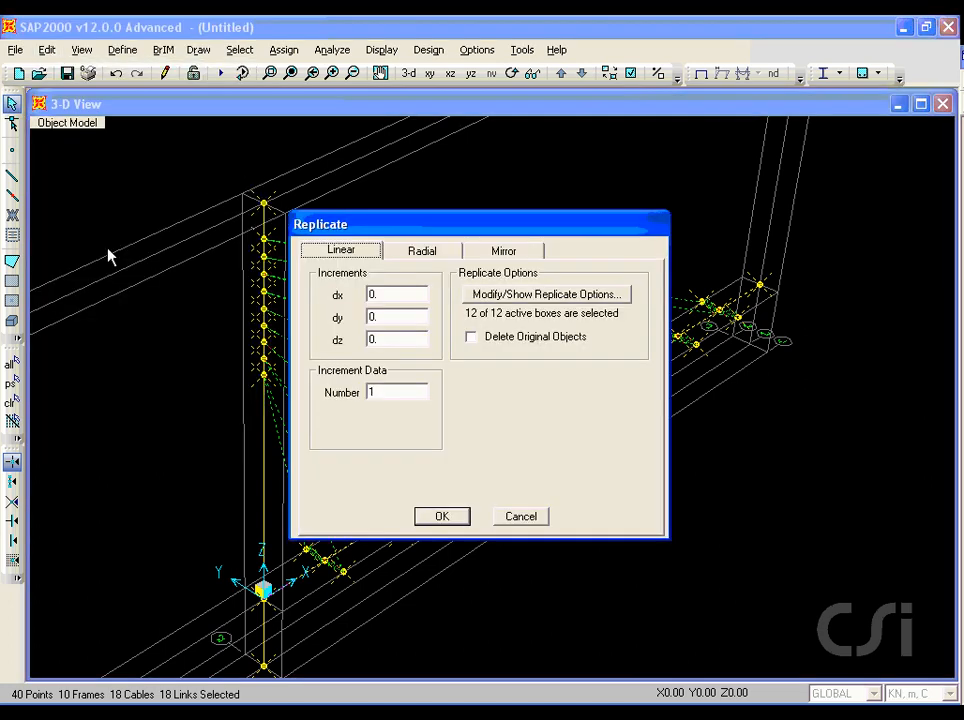
{"action": "left_click", "coordinate": [487, 256]}
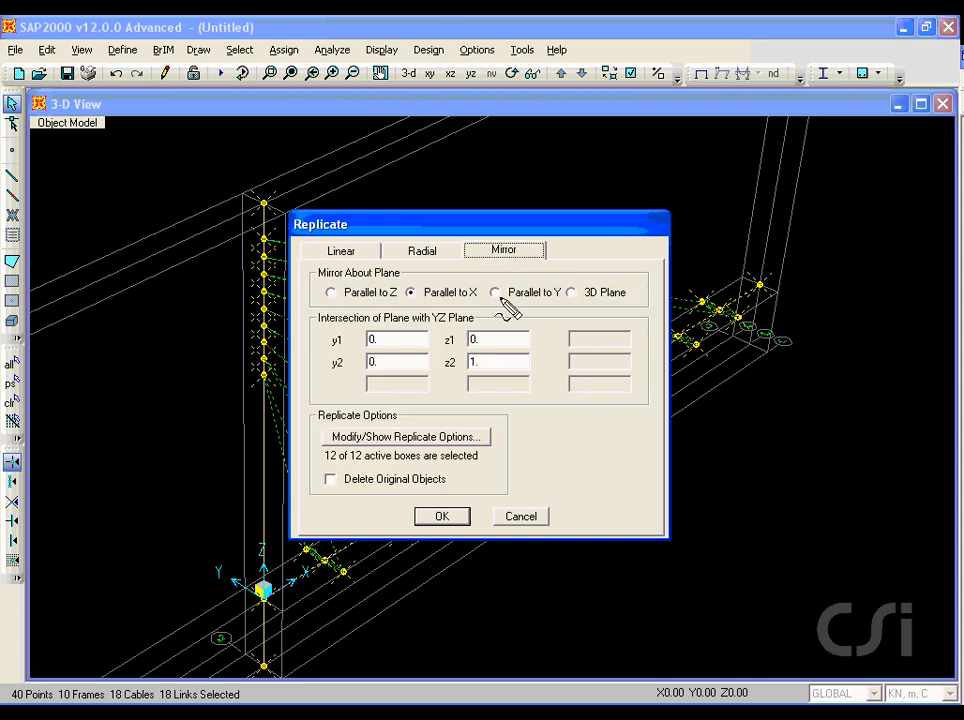
{"action": "left_click_drag", "start_coordinate": [497, 300], "coordinate": [544, 301]}
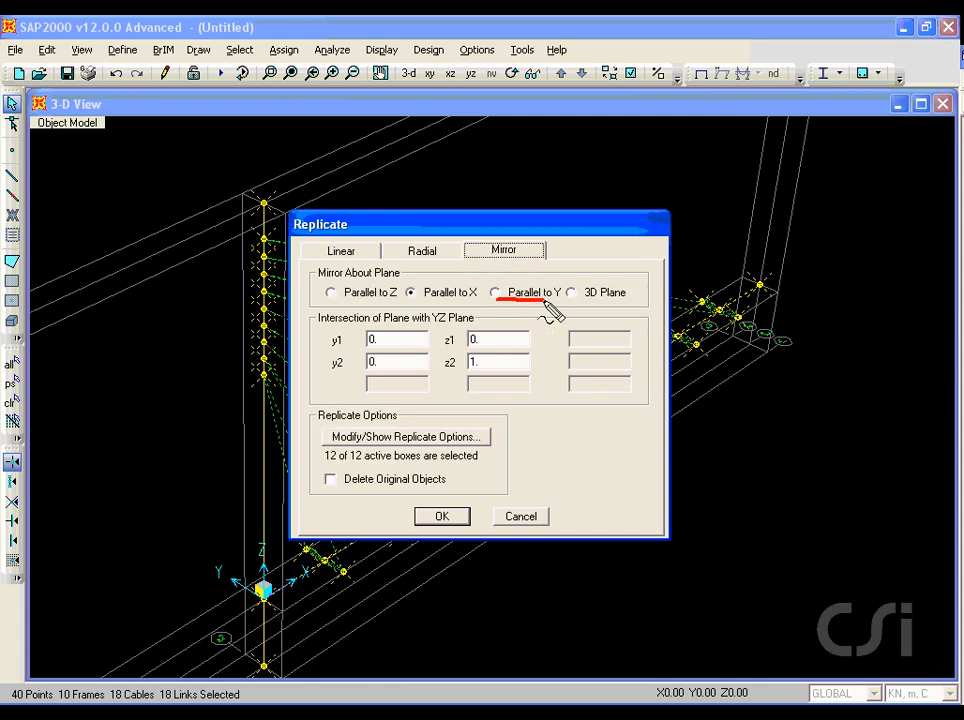
{"action": "key", "text": "Escape"}
{"action": "left_click", "coordinate": [496, 297]}
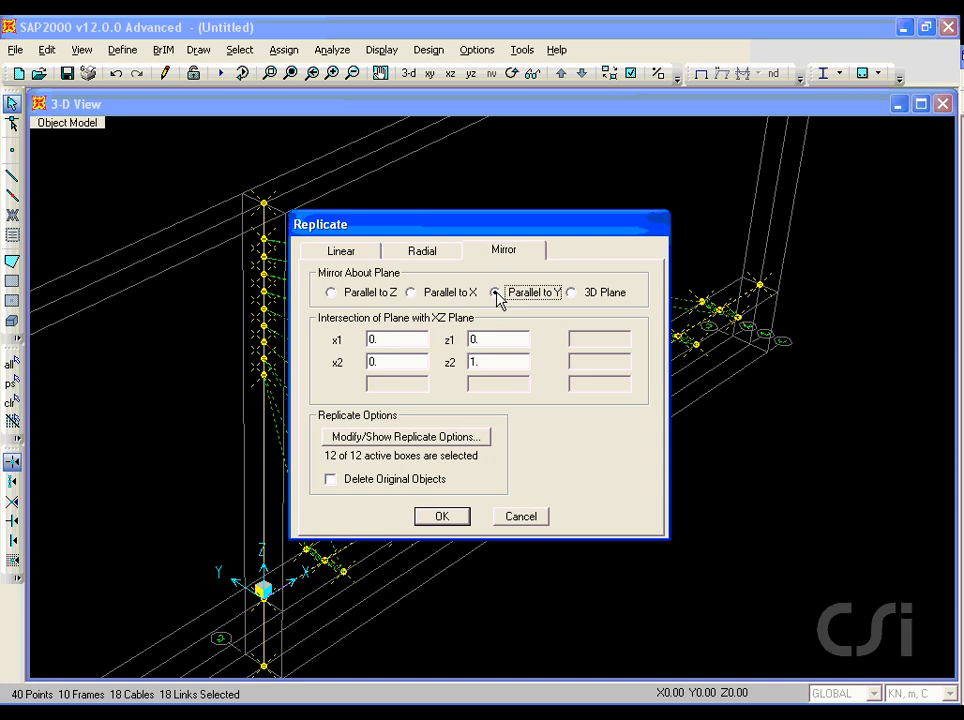
{"action": "left_click", "coordinate": [440, 517]}
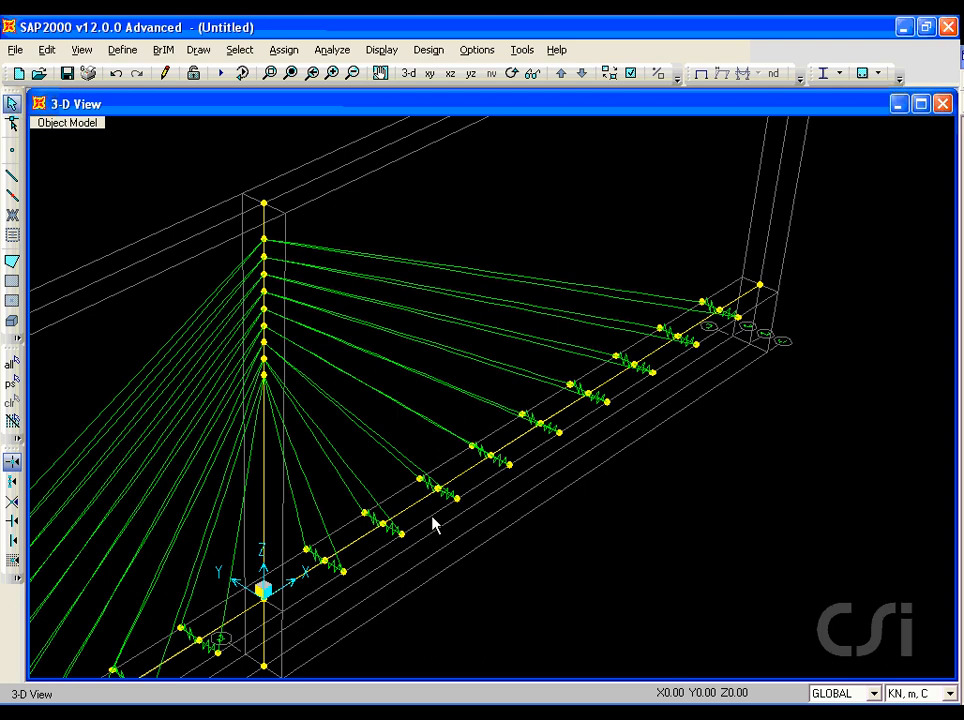
Turn on Extrude View in the display options of the active window.
{"action": "left_click", "coordinate": [631, 74]}
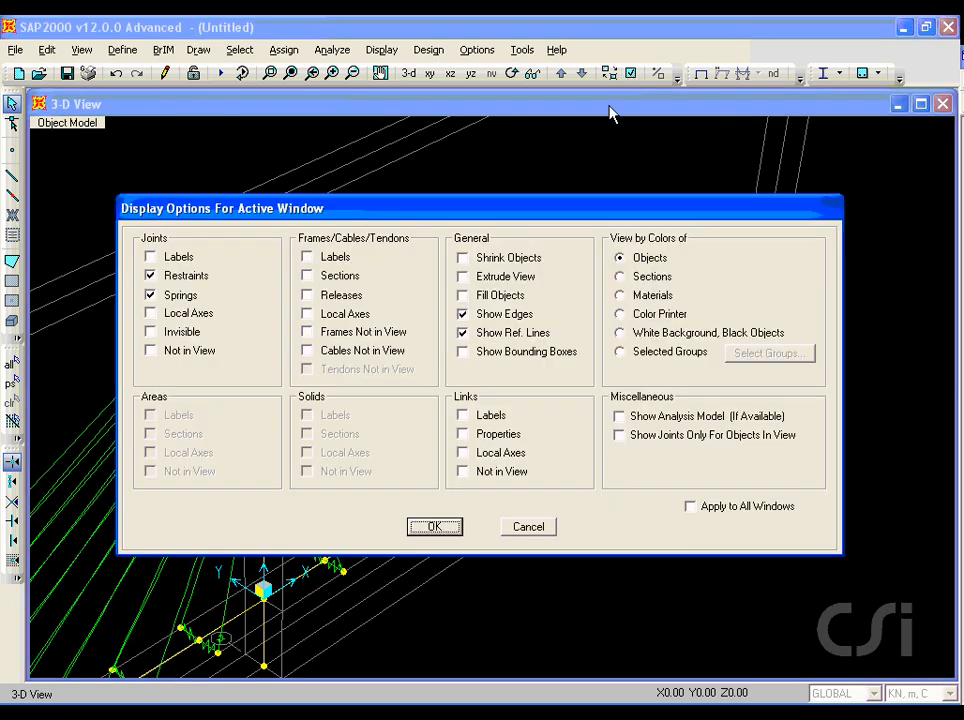
{"action": "key", "text": "ctrl+shift+d"}
{"action": "left_click_drag", "start_coordinate": [467, 285], "coordinate": [499, 287]}
{"action": "key", "text": "ctrl+shift+d"}
{"action": "left_click", "coordinate": [463, 277]}
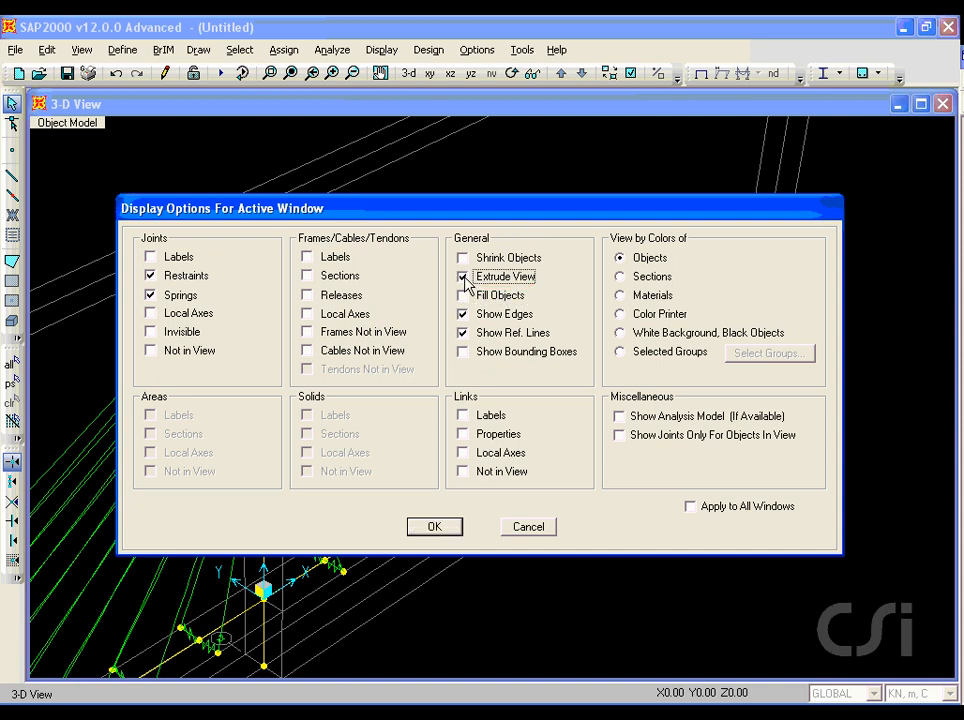
{"action": "left_click", "coordinate": [430, 527]}
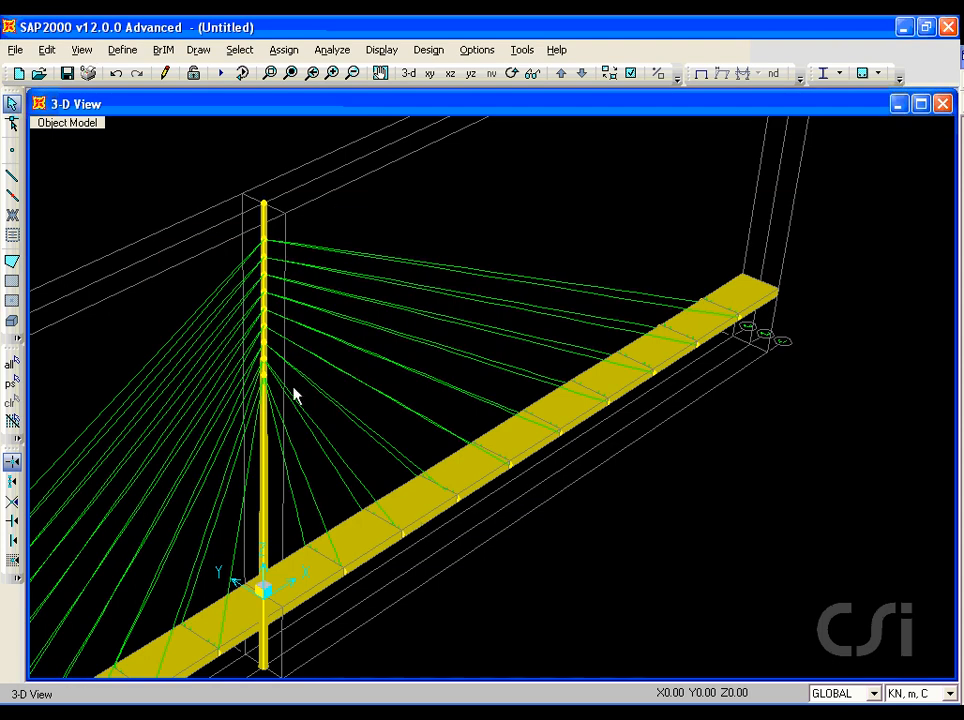
Hide the grid and set the default 3D view of the whole bridge.
{"action": "left_click", "coordinate": [80, 50]}
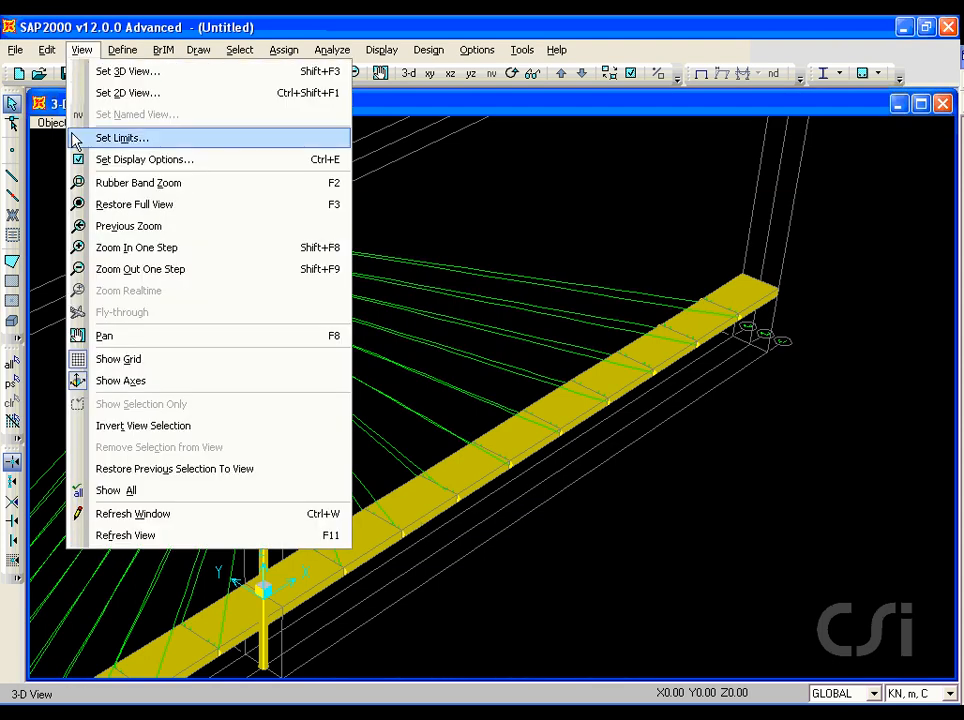
{"action": "left_click", "coordinate": [129, 364]}
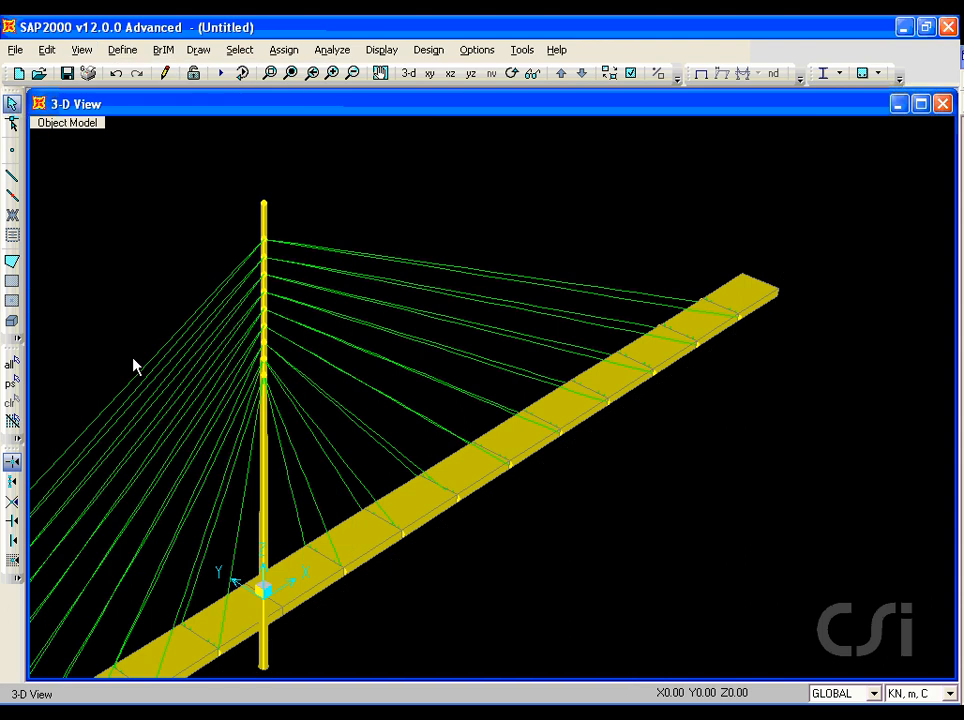
{"action": "left_click", "coordinate": [407, 77]}
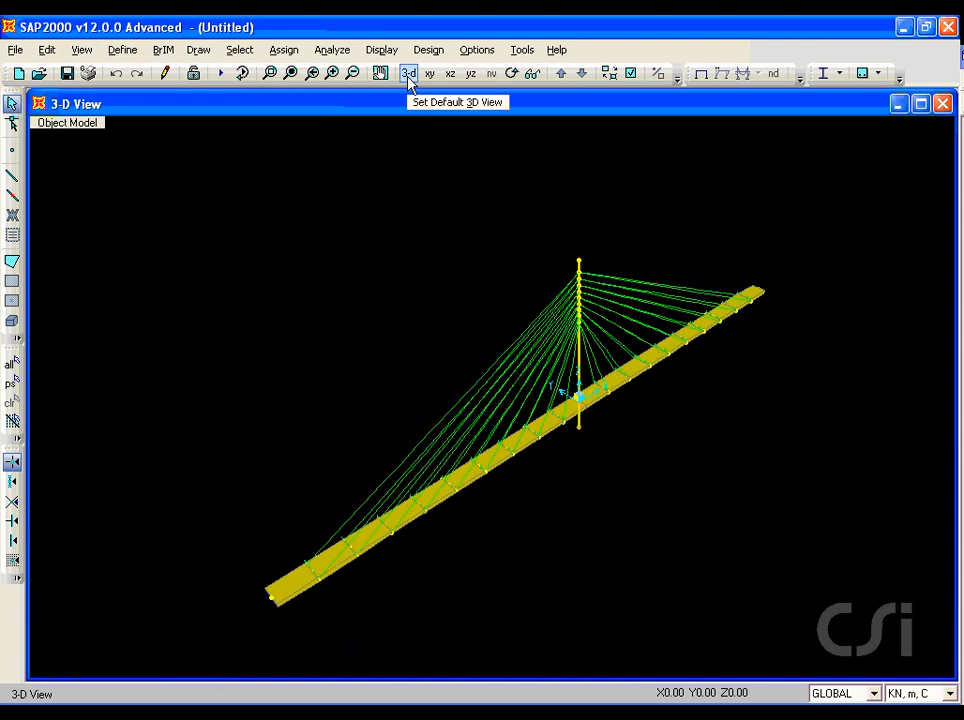
Assign fixed restraints, all translations and rotations, to the joint at the pylon base.
{"action": "left_click", "coordinate": [269, 73]}
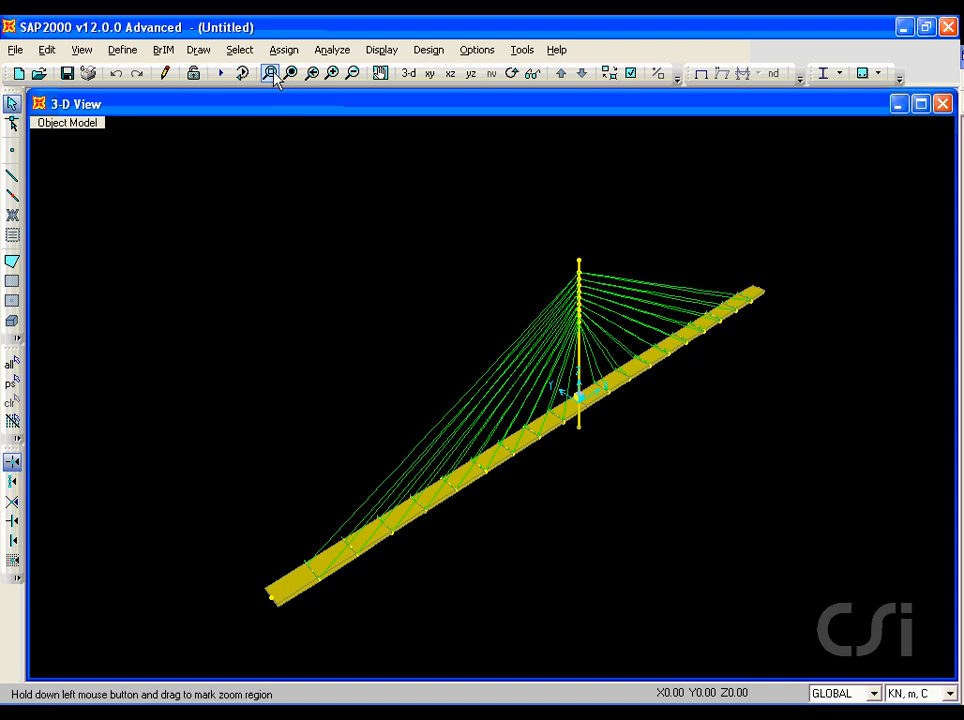
{"action": "left_click_drag", "start_coordinate": [561, 397], "coordinate": [606, 460]}
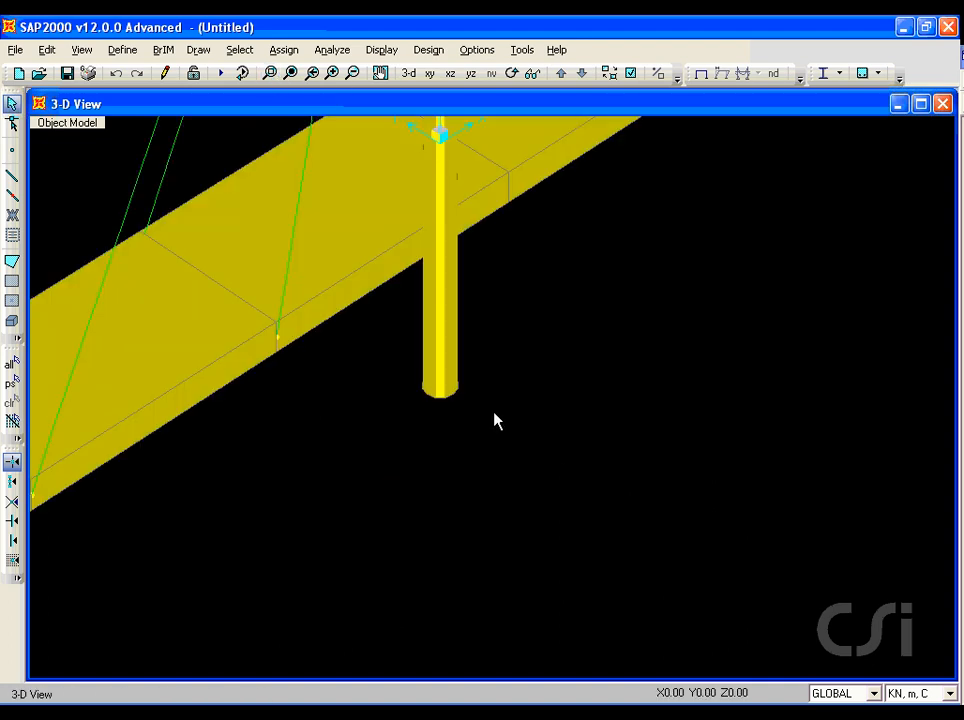
{"action": "left_click", "coordinate": [448, 390]}
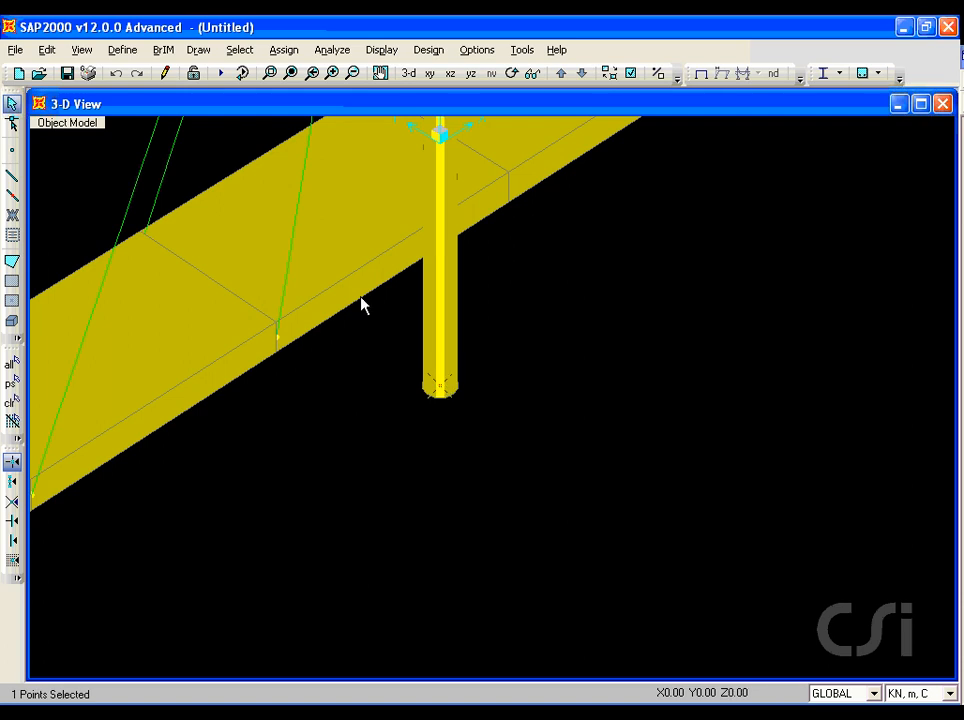
{"action": "left_click", "coordinate": [285, 51]}
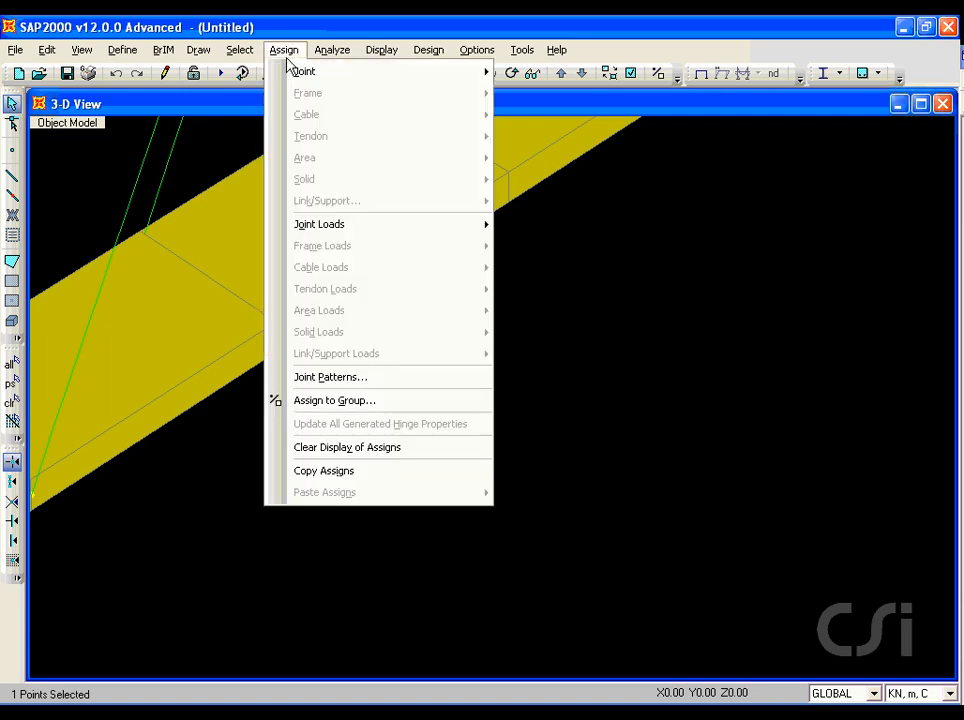
{"action": "mouse_move", "coordinate": [292, 71]}
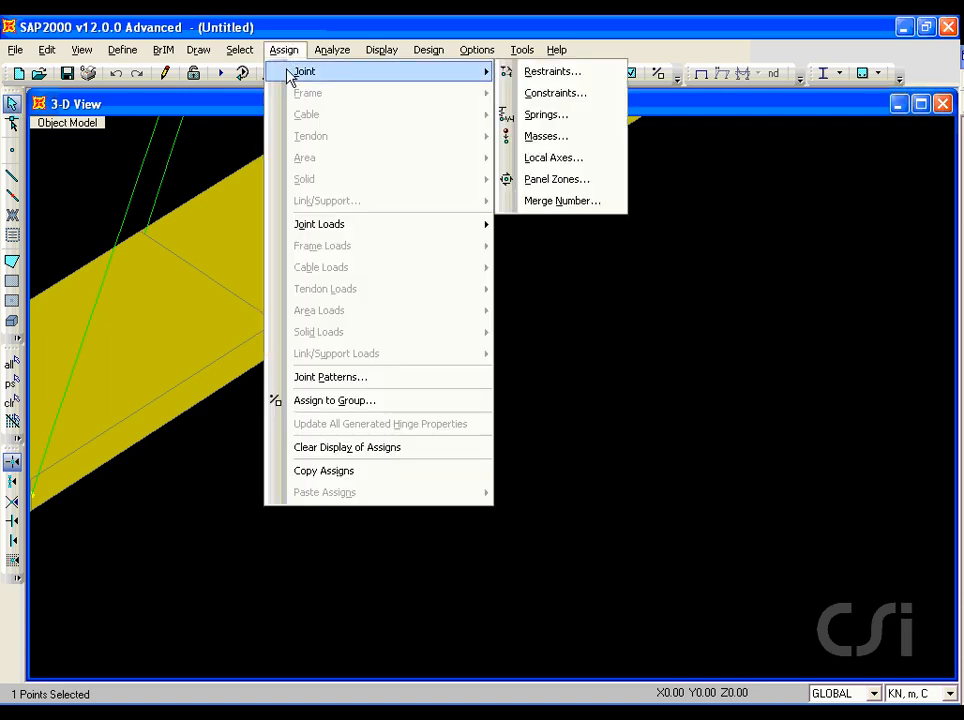
{"action": "left_click", "coordinate": [548, 73]}
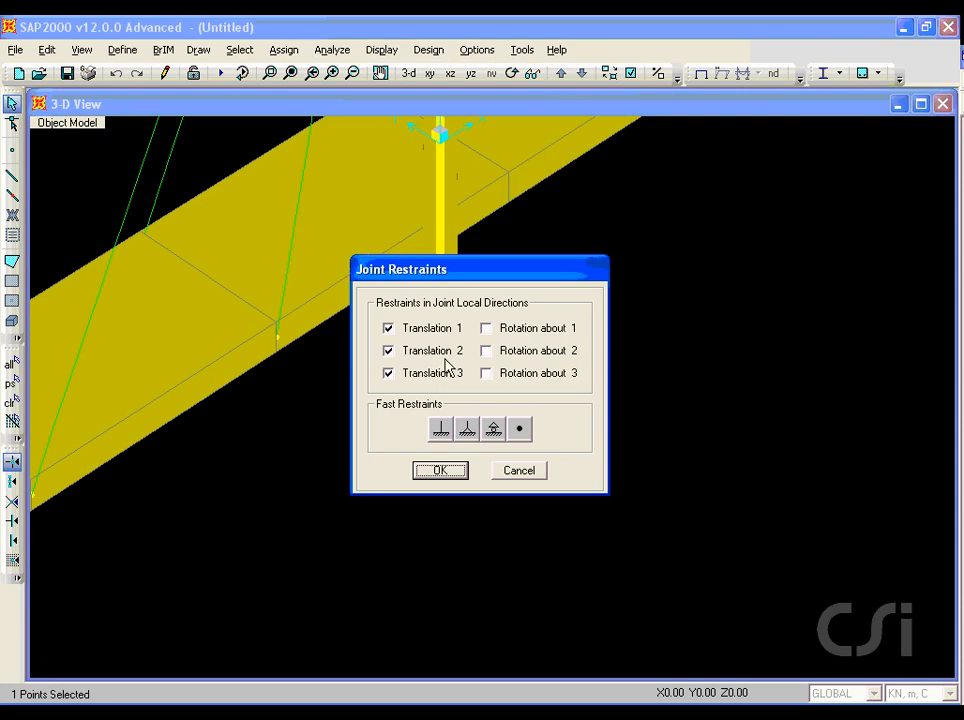
{"action": "left_click", "coordinate": [441, 430]}
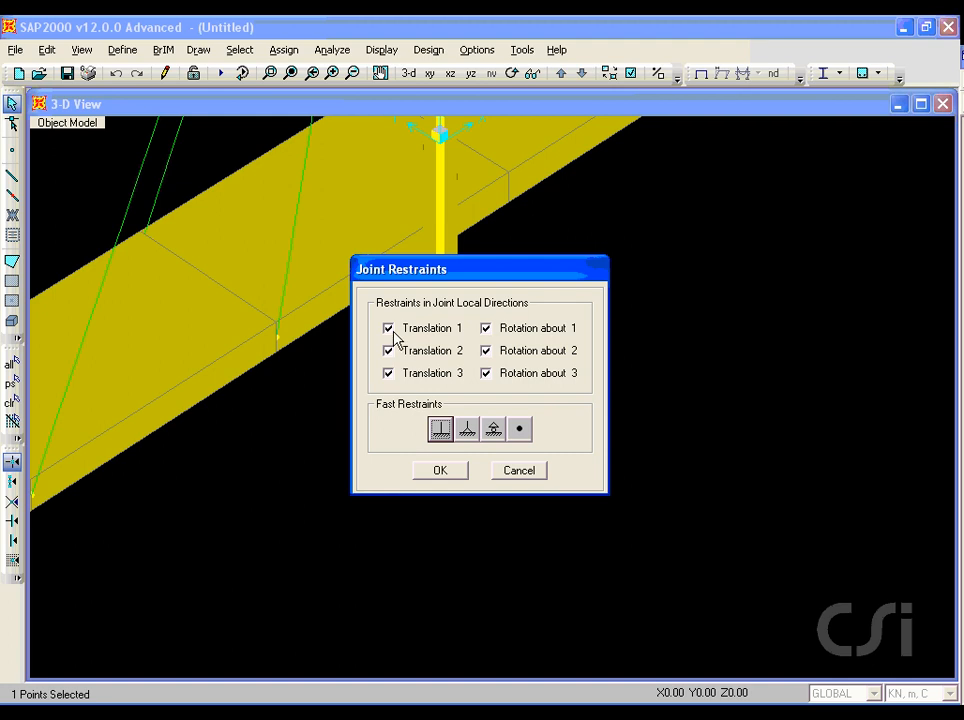
{"action": "left_click", "coordinate": [443, 472]}
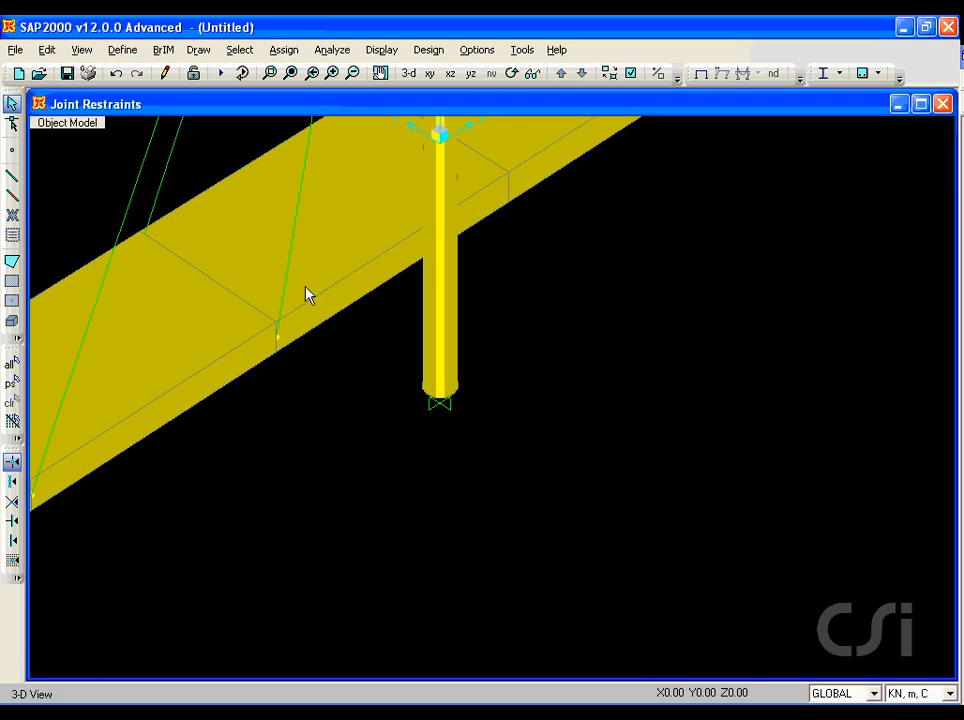
Turn off Extrude View in the display options of the active window.
{"action": "left_click", "coordinate": [82, 50]}
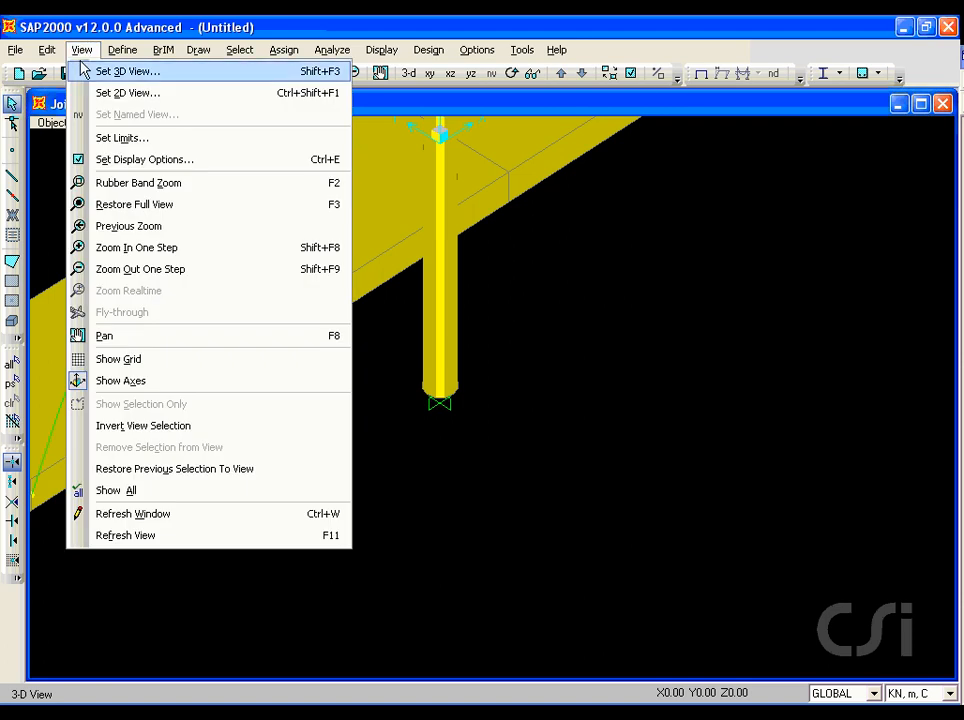
{"action": "left_click", "coordinate": [161, 163]}
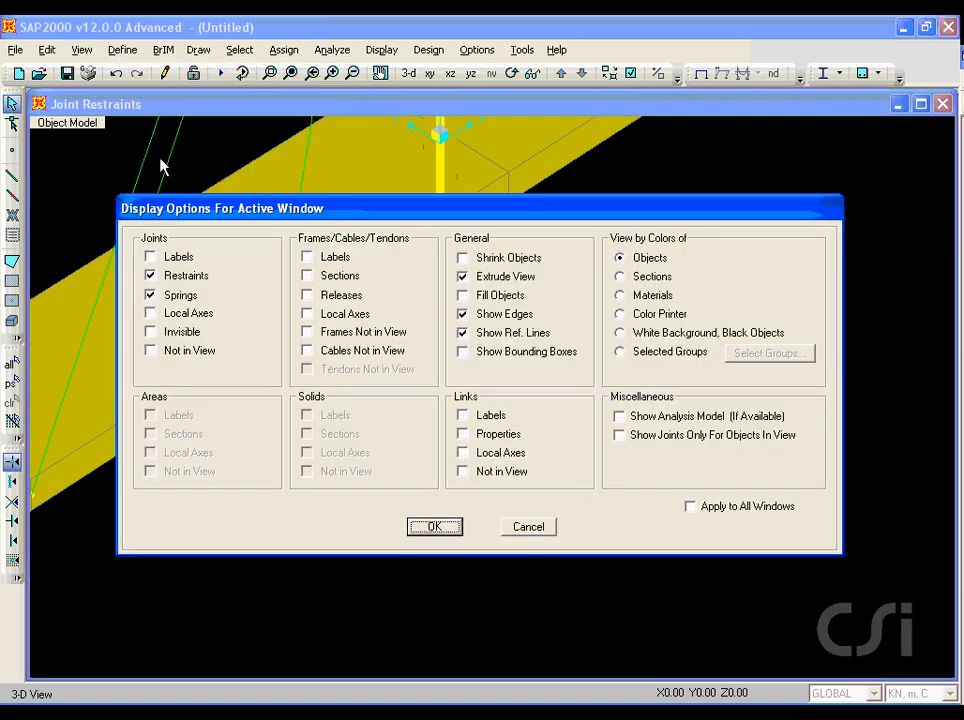
{"action": "left_click", "coordinate": [462, 276]}
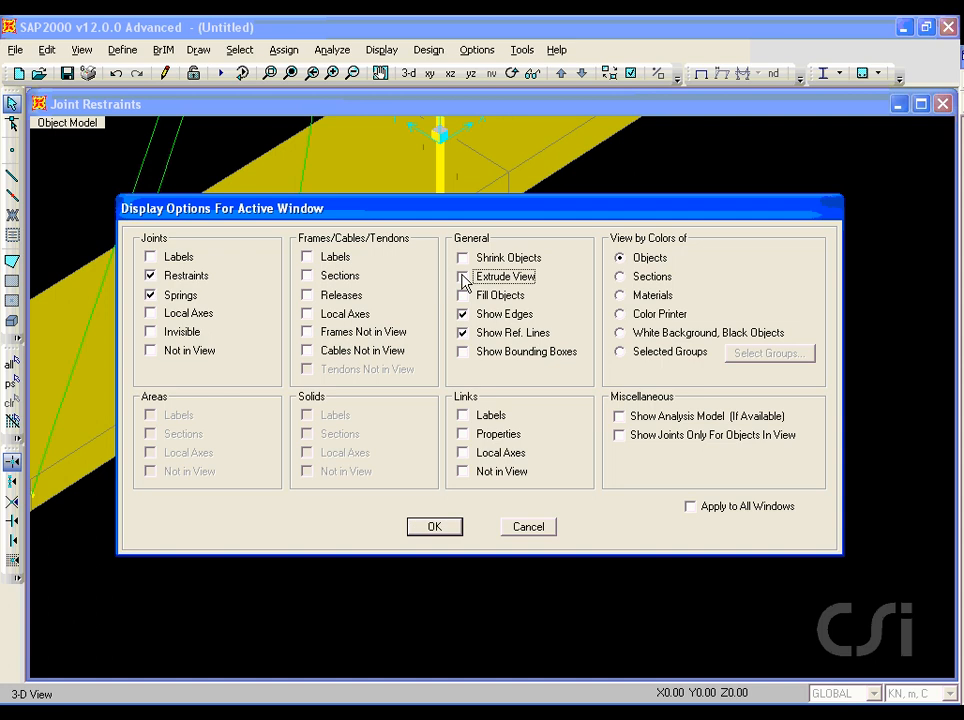
{"action": "left_click", "coordinate": [435, 527]}
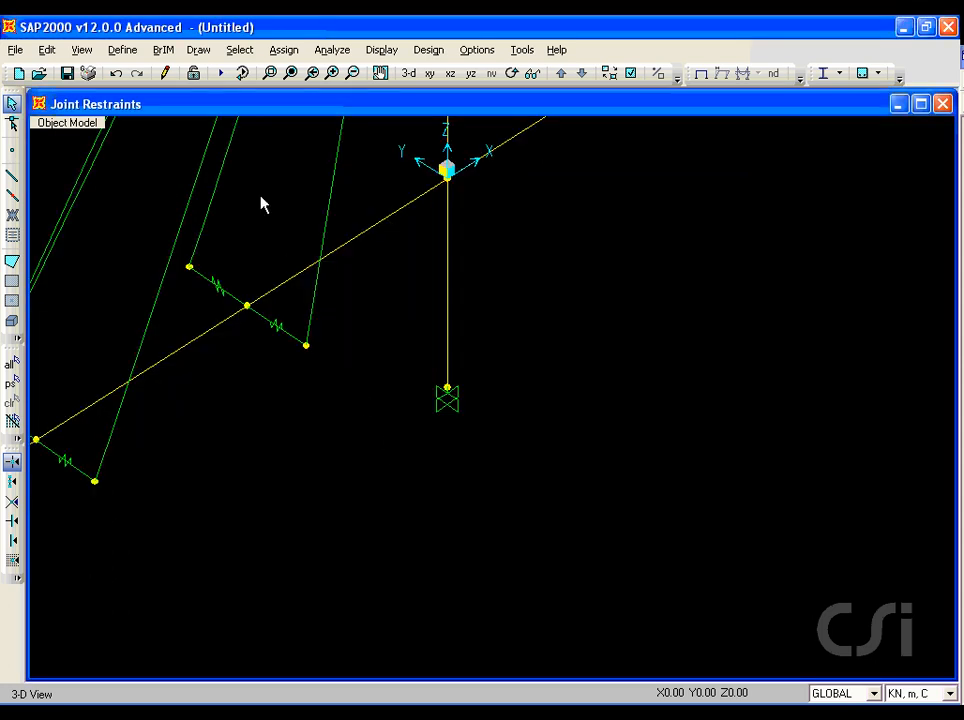
Select the end joint of the deck on the positive X side and clear Translation 1 in its joint restraints.
{"action": "left_click", "coordinate": [292, 76]}
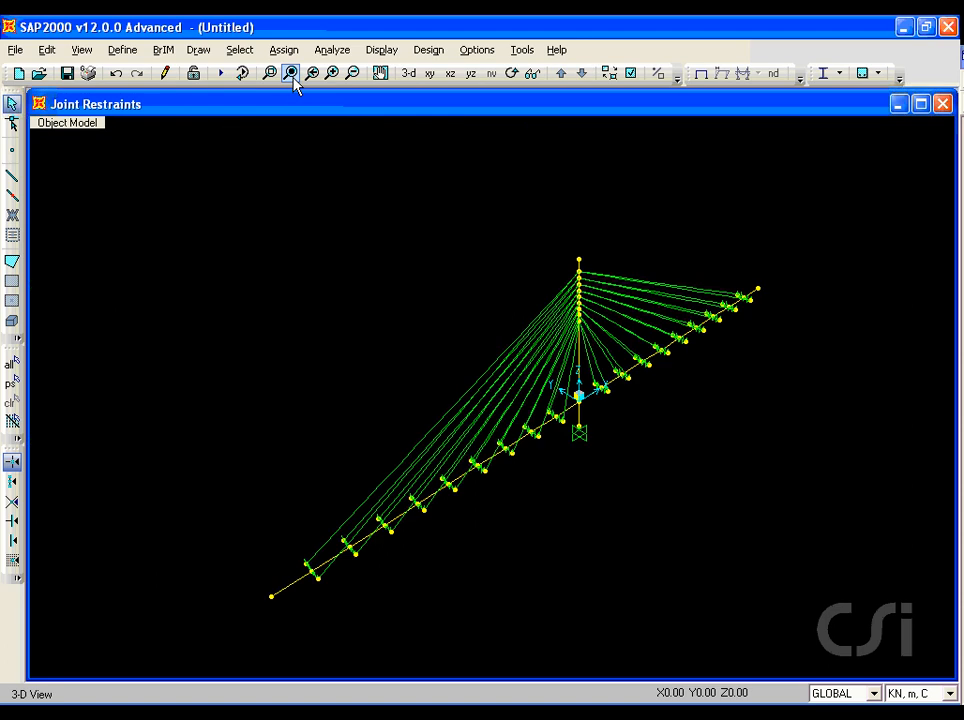
{"action": "left_click", "coordinate": [269, 75]}
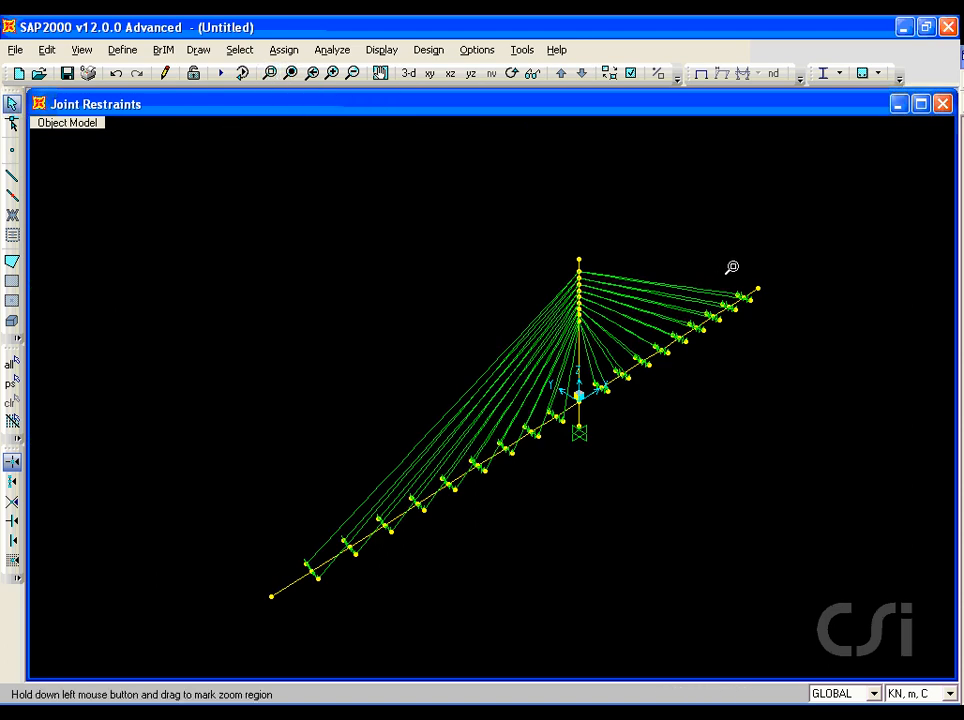
{"action": "left_click_drag", "start_coordinate": [734, 267], "coordinate": [768, 313]}
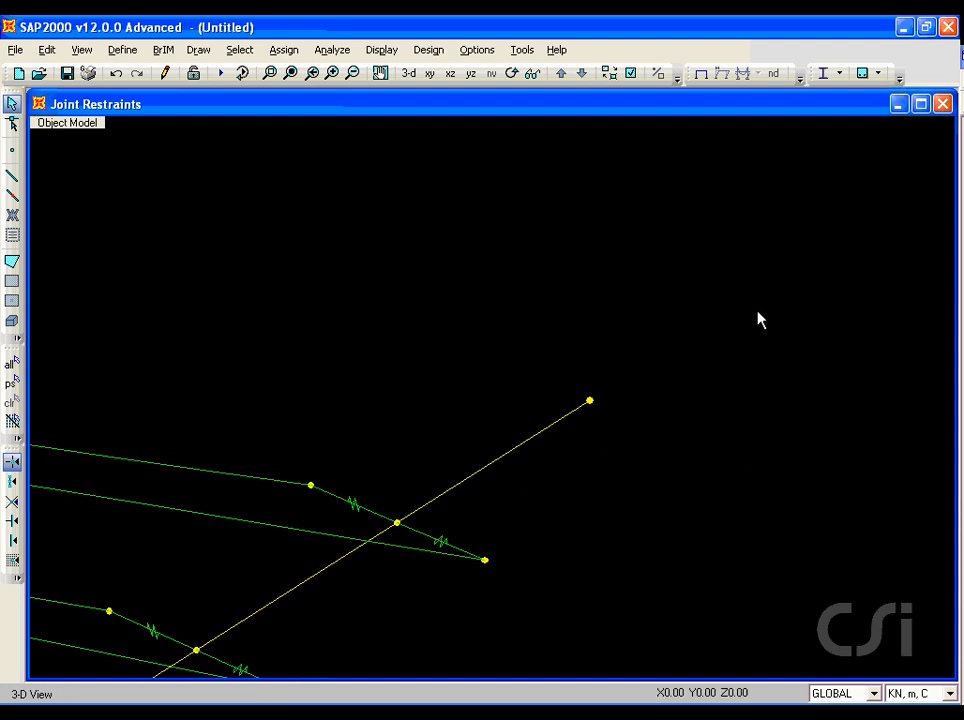
{"action": "left_click", "coordinate": [592, 403]}
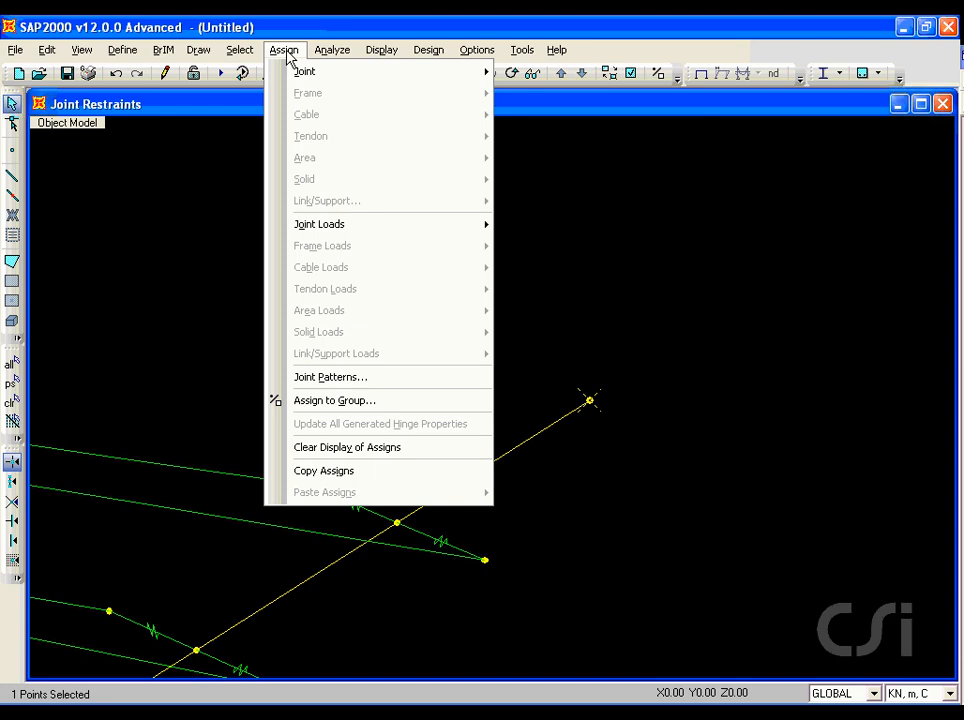
{"action": "mouse_move", "coordinate": [304, 71]}
{"action": "left_click", "coordinate": [537, 73]}
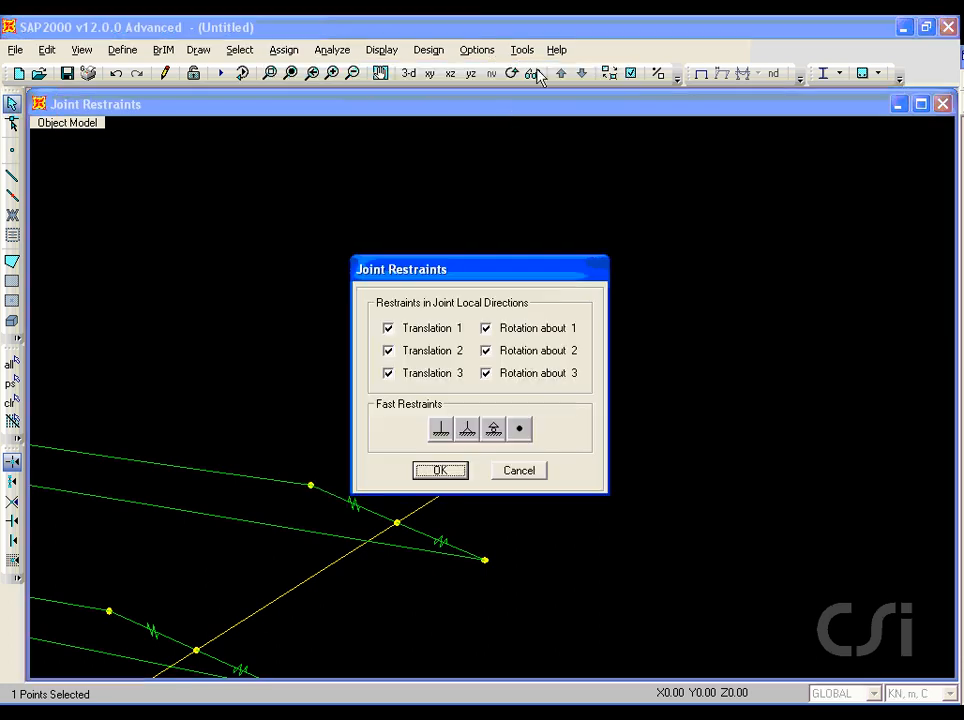
{"action": "left_click", "coordinate": [389, 331]}
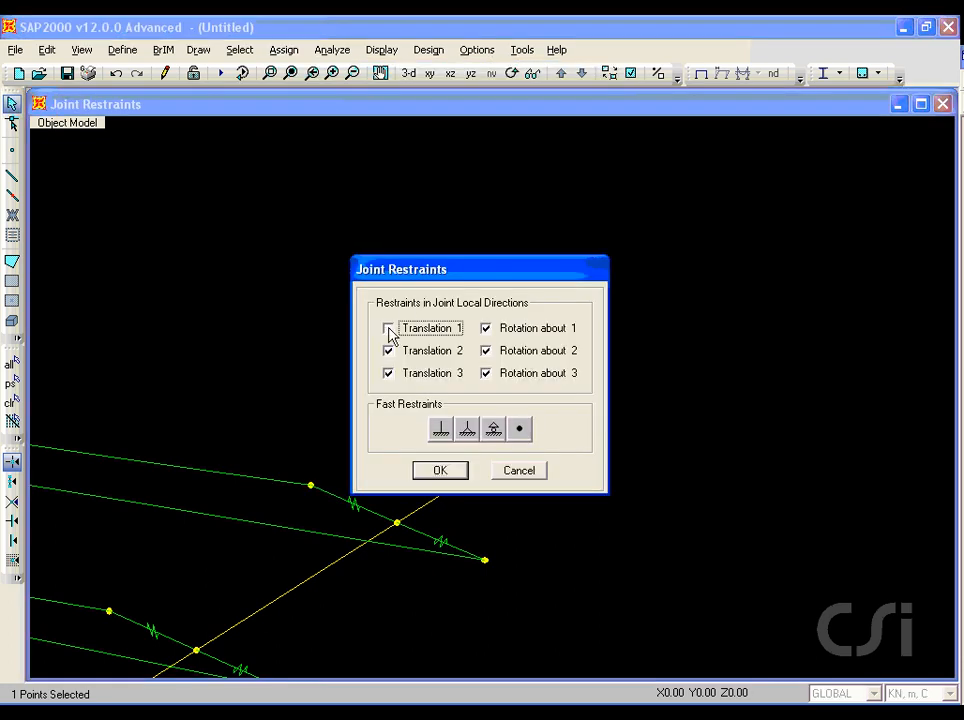
Release rotations about 2 and 3 at the selected deck-end joint and apply the joint restraints.
{"action": "left_click", "coordinate": [487, 352]}
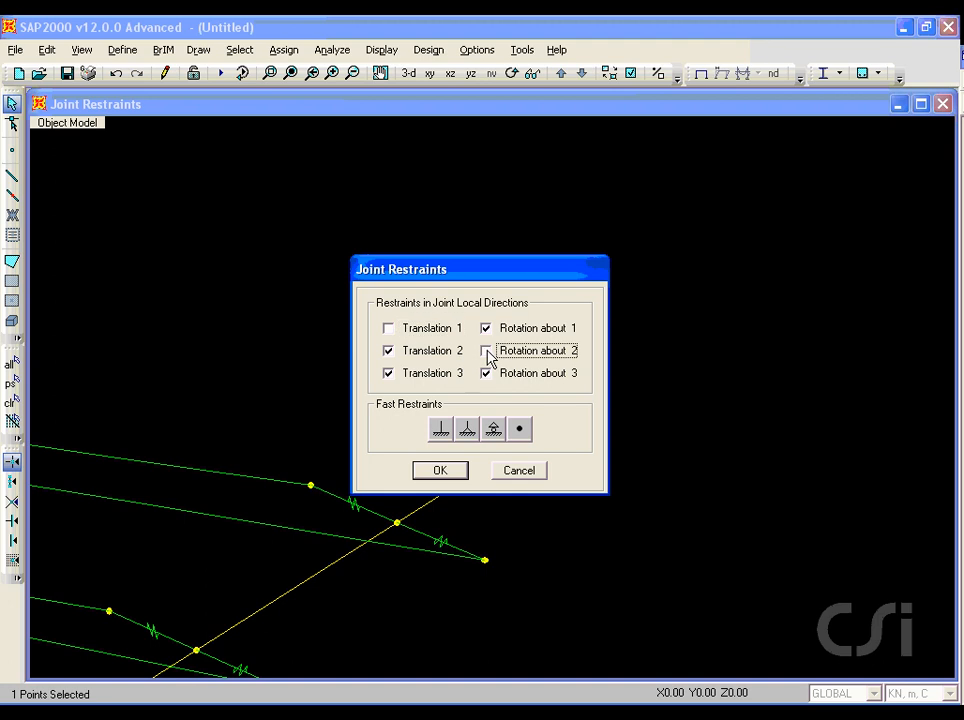
{"action": "left_click", "coordinate": [487, 374]}
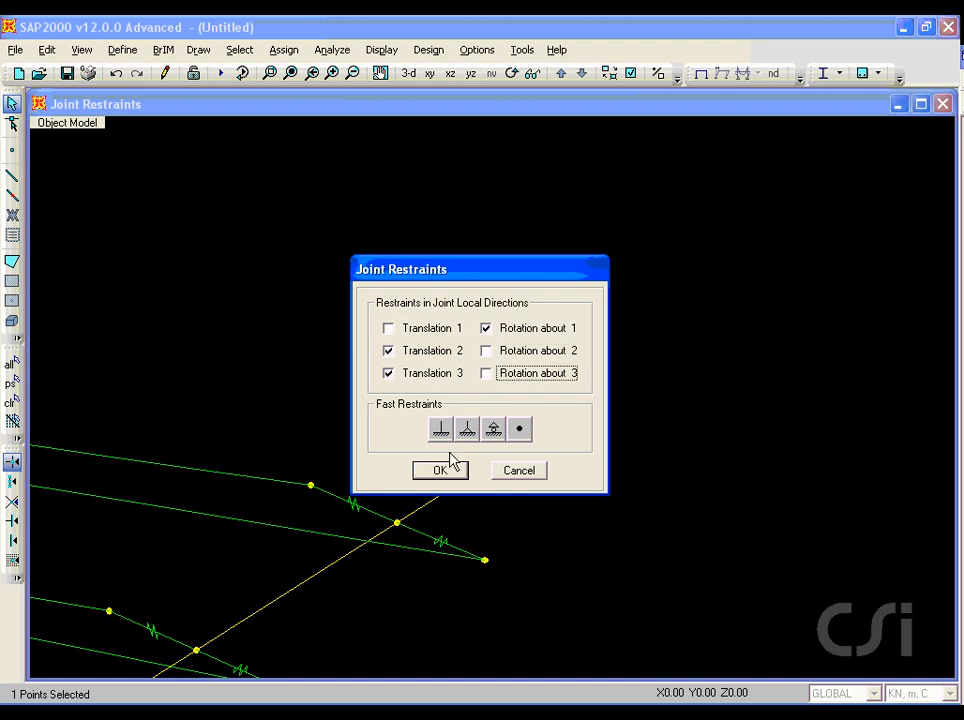
{"action": "left_click", "coordinate": [442, 470]}
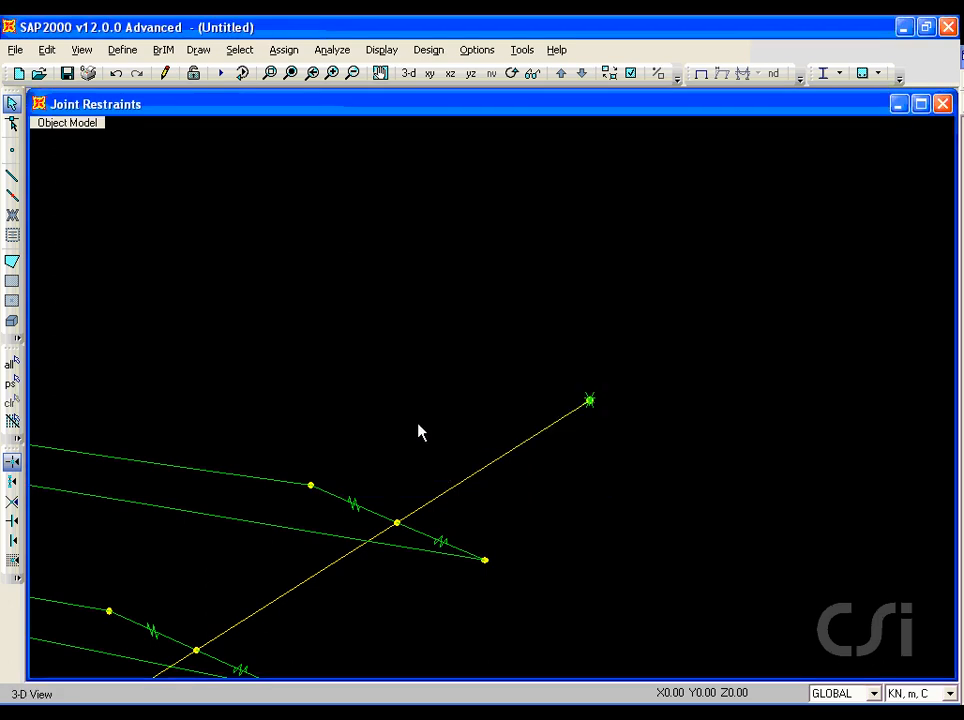
Restrain the joint at the opposite end of the deck in Translation 2, Translation 3 and Rotation about 1 only.
{"action": "left_click", "coordinate": [291, 74]}
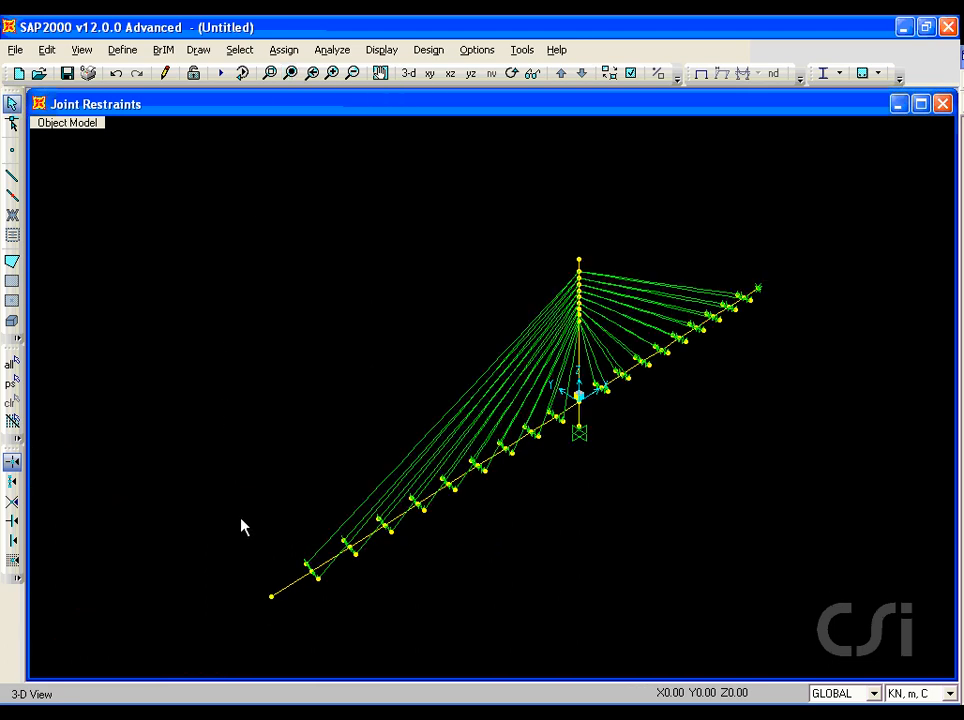
{"action": "left_click", "coordinate": [272, 600]}
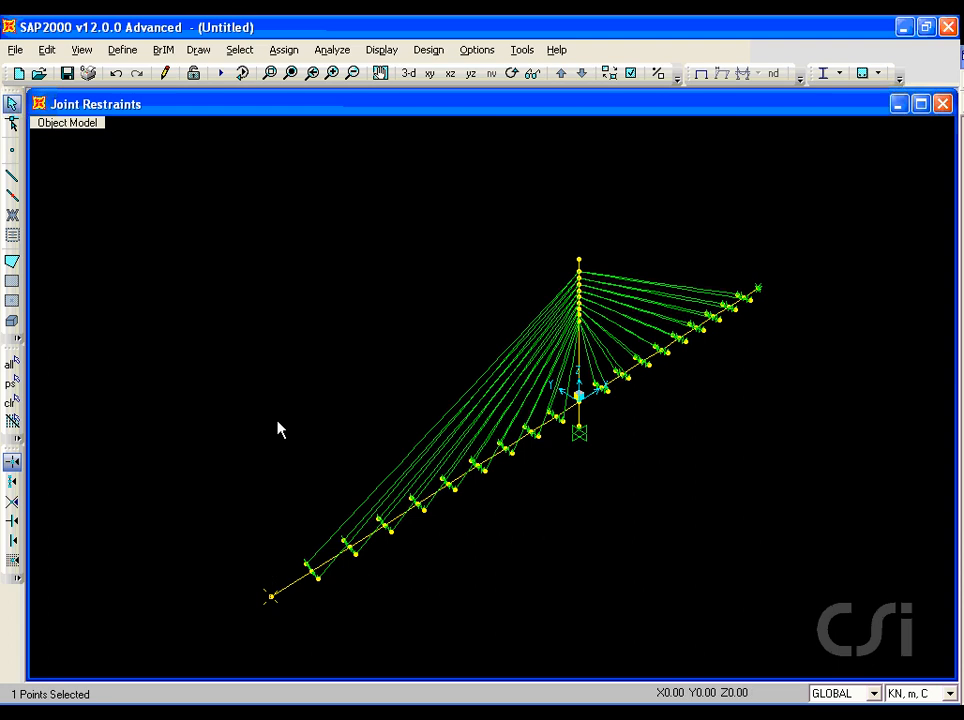
{"action": "left_click", "coordinate": [284, 50]}
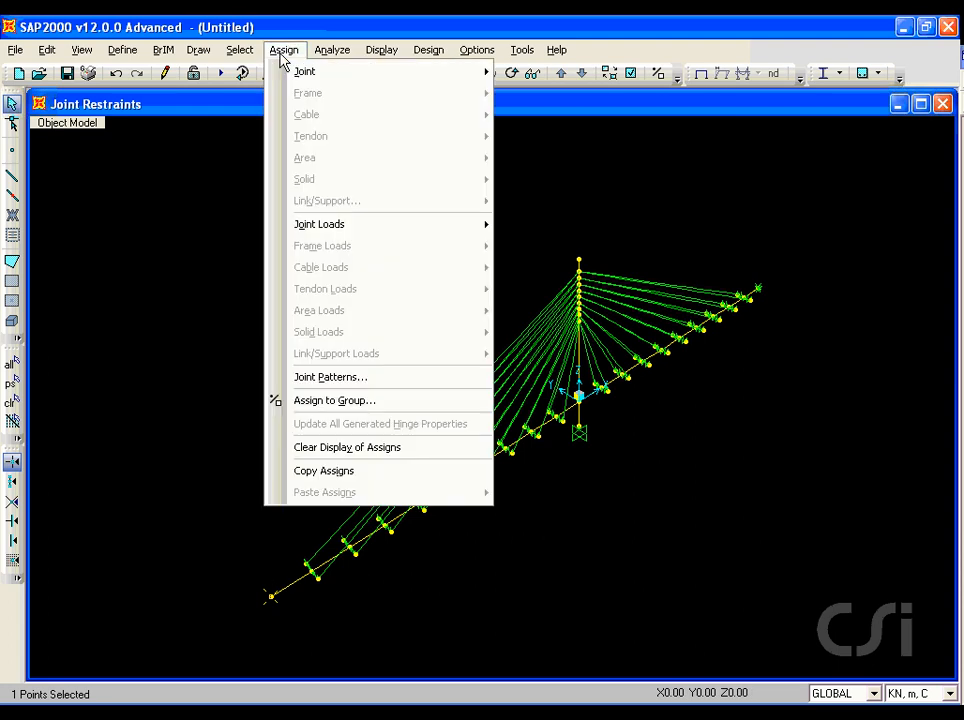
{"action": "mouse_move", "coordinate": [284, 71]}
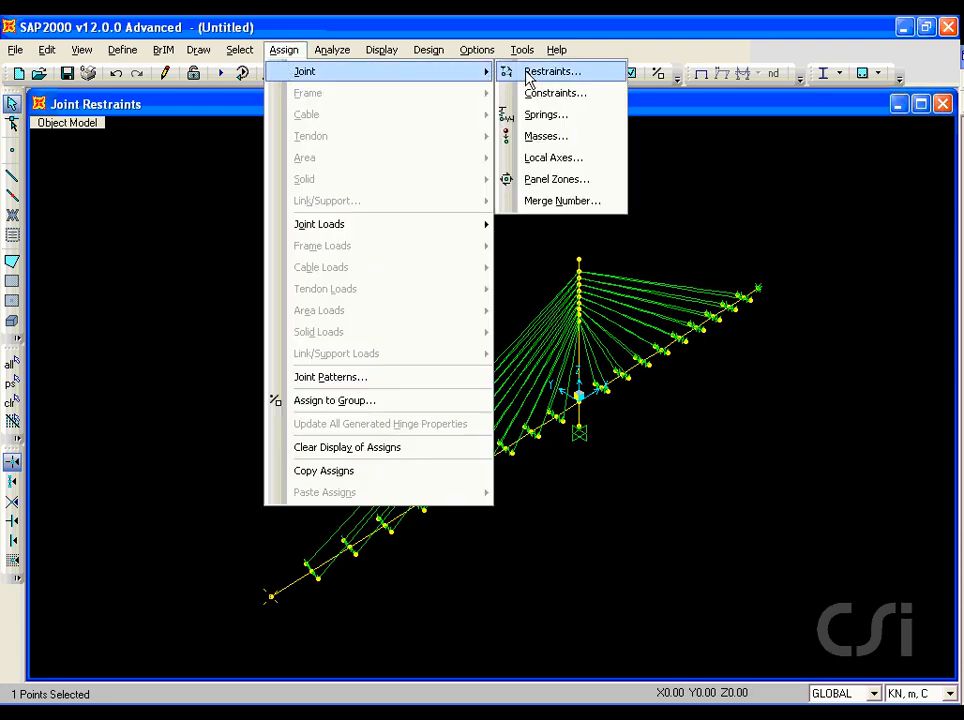
{"action": "left_click", "coordinate": [550, 71]}
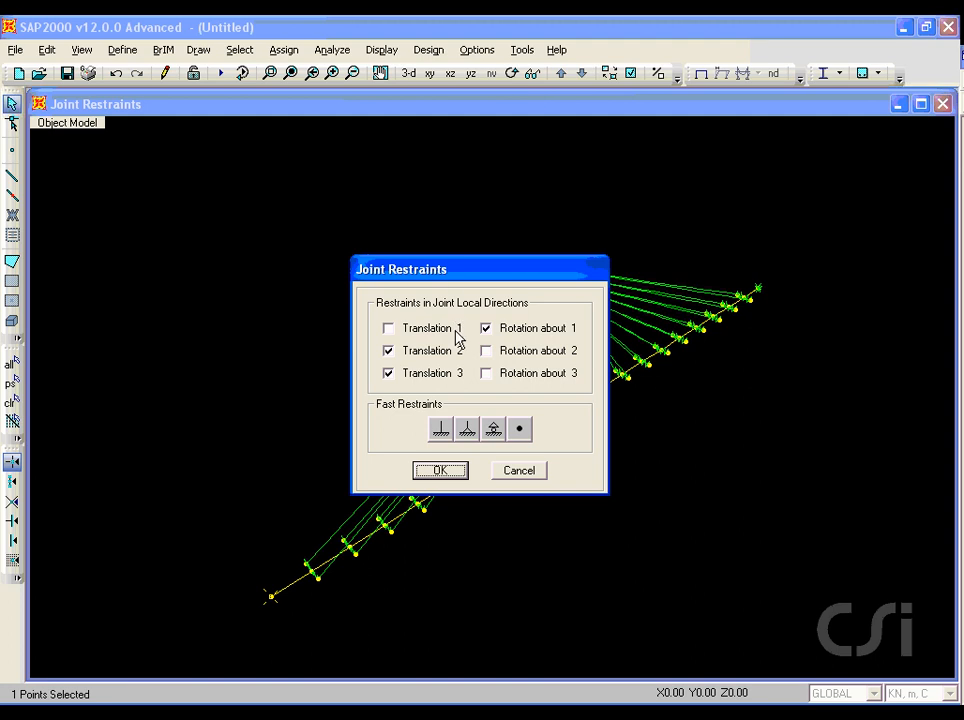
{"action": "left_click", "coordinate": [438, 471]}
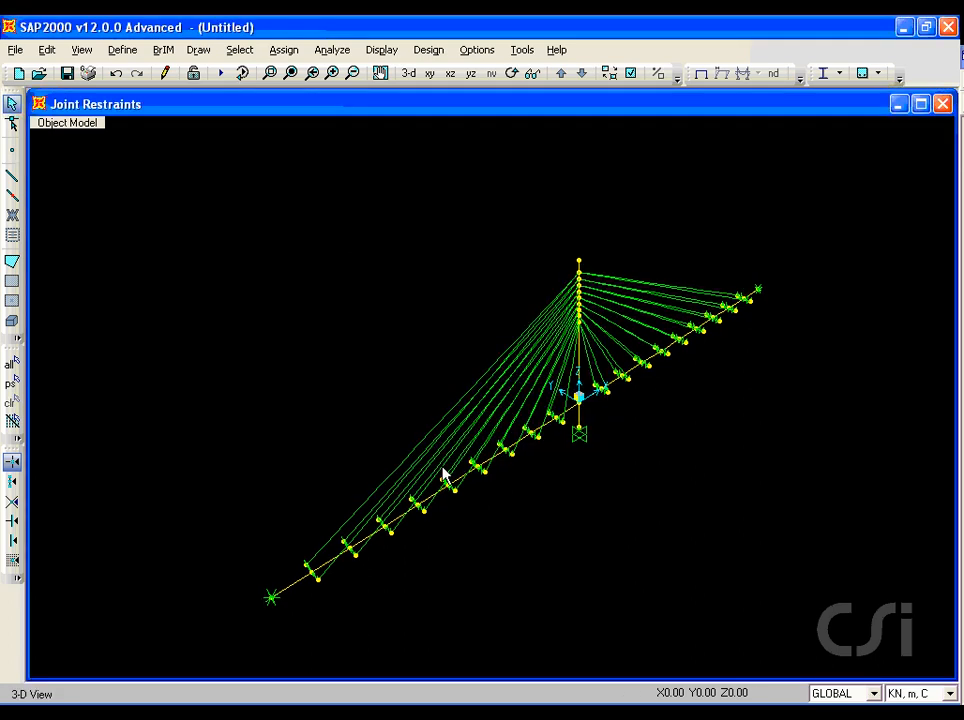
Set the 3D view direction to the xz fast view to see the bridge in elevation.
{"action": "left_click", "coordinate": [86, 55]}
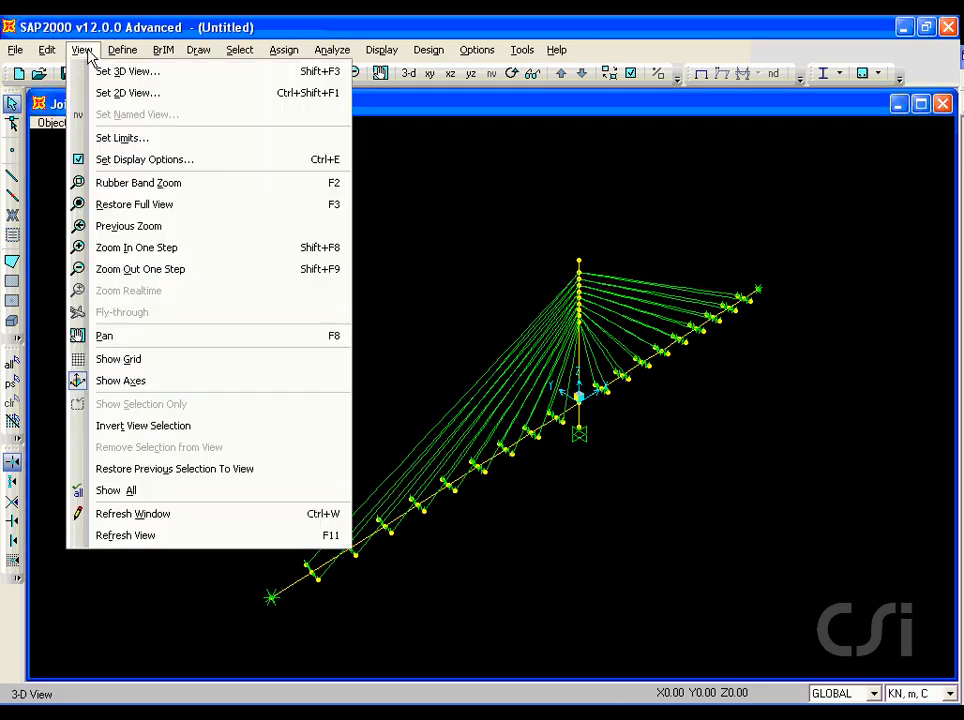
{"action": "left_click", "coordinate": [151, 72]}
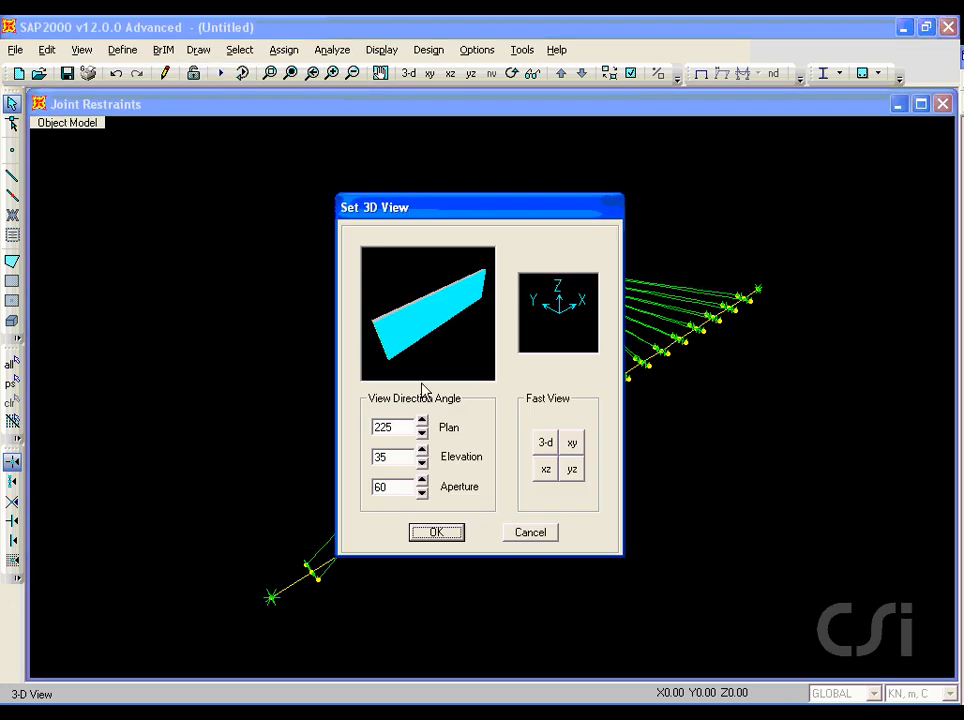
{"action": "left_click", "coordinate": [546, 471]}
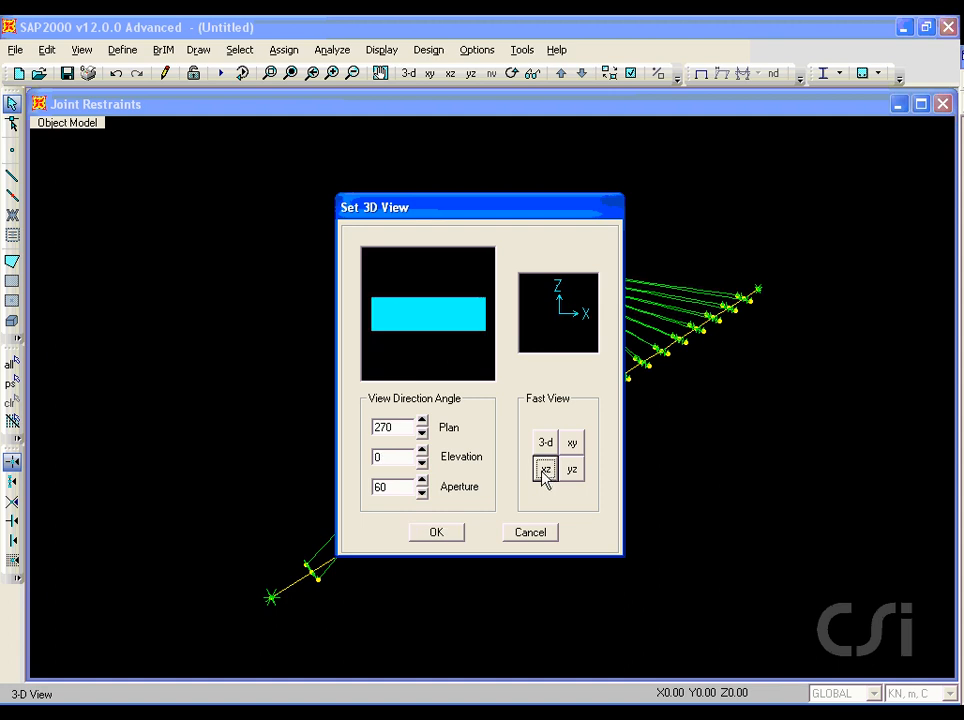
{"action": "left_click", "coordinate": [438, 534]}
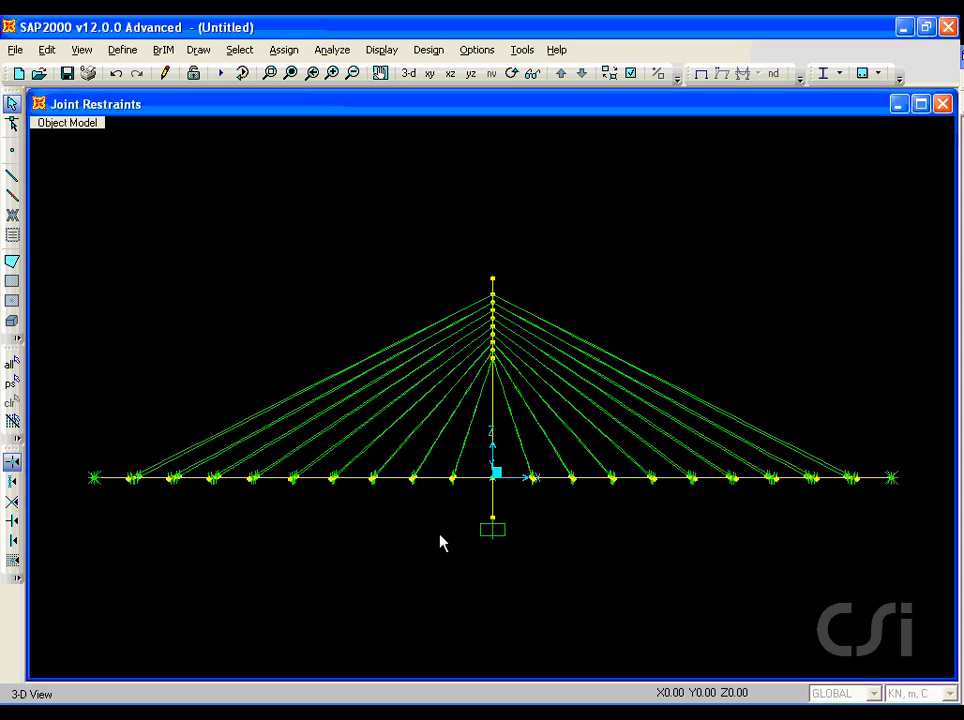
Assign the vertical pylon frame to a new group named PYLON.
{"action": "left_click", "coordinate": [492, 501]}
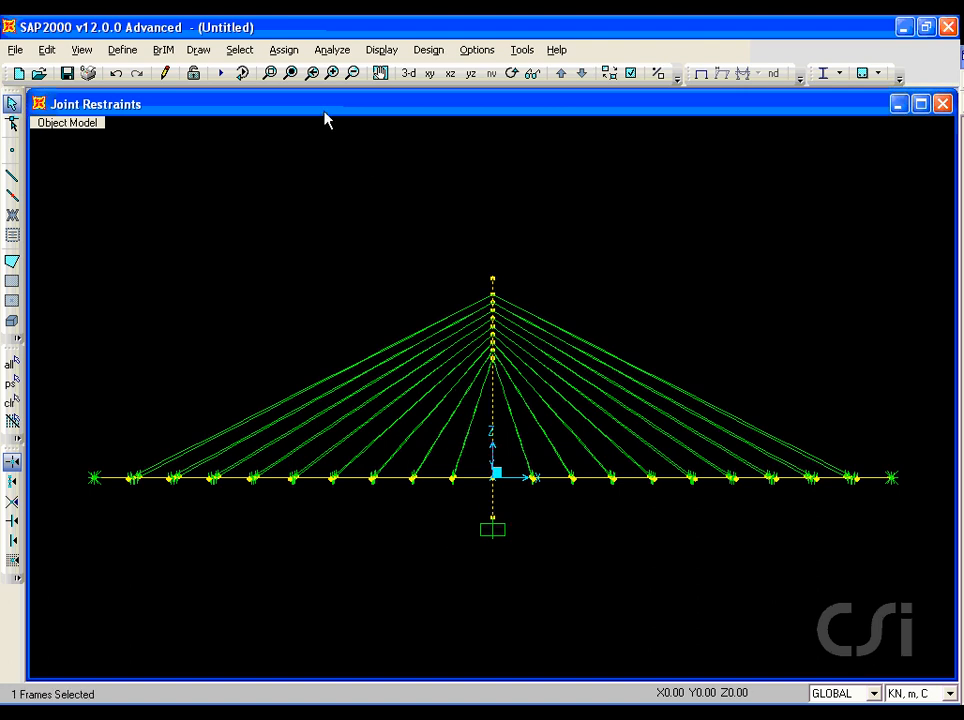
{"action": "left_click", "coordinate": [283, 51]}
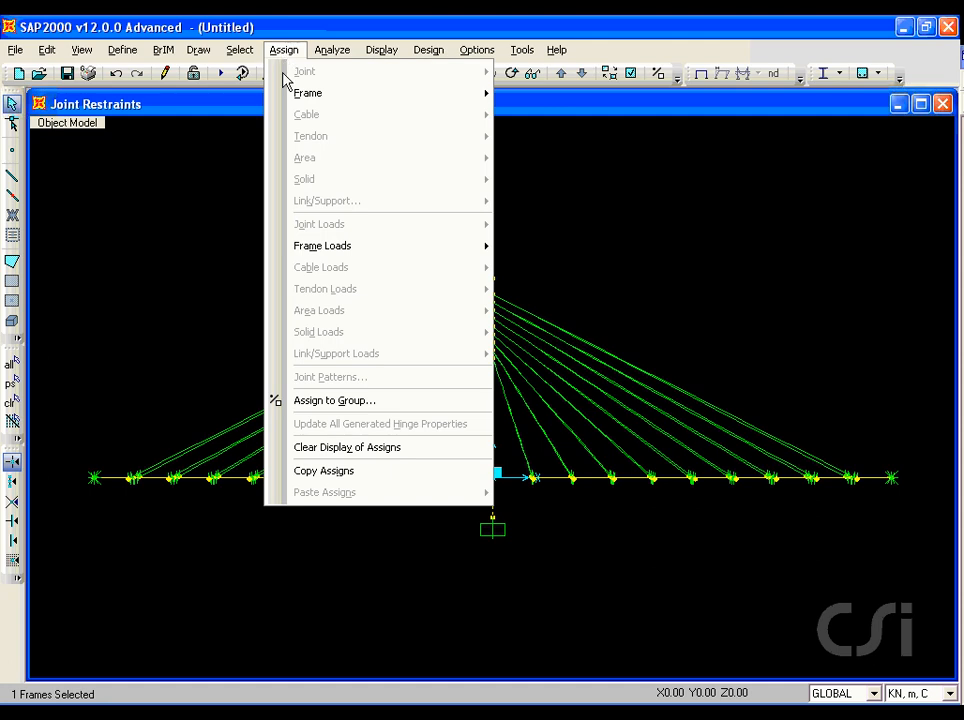
{"action": "left_click", "coordinate": [386, 404]}
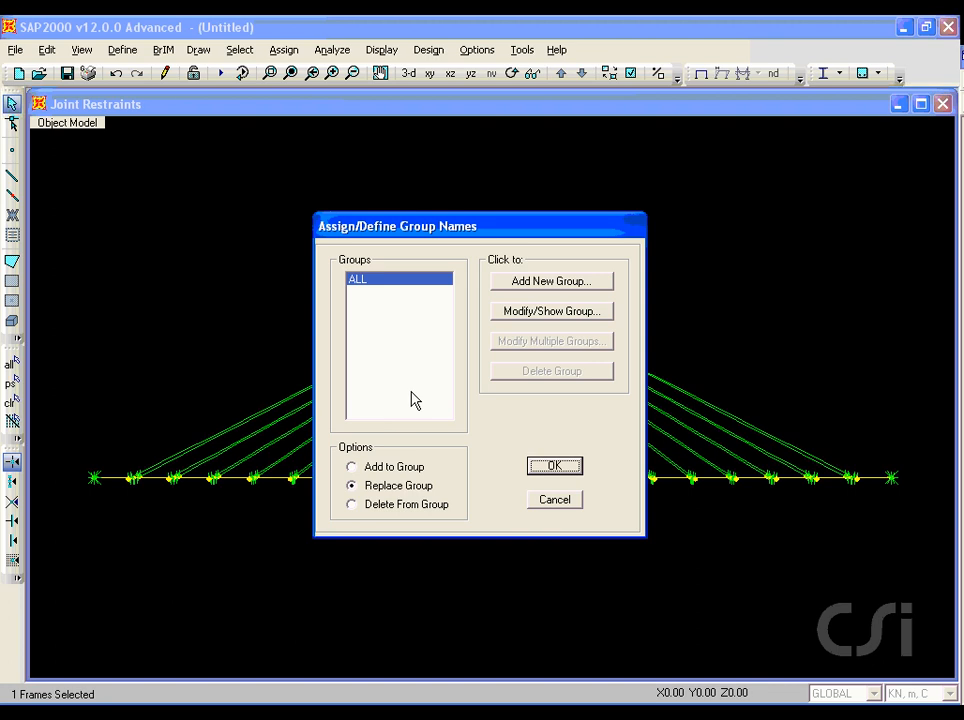
{"action": "left_click", "coordinate": [548, 284]}
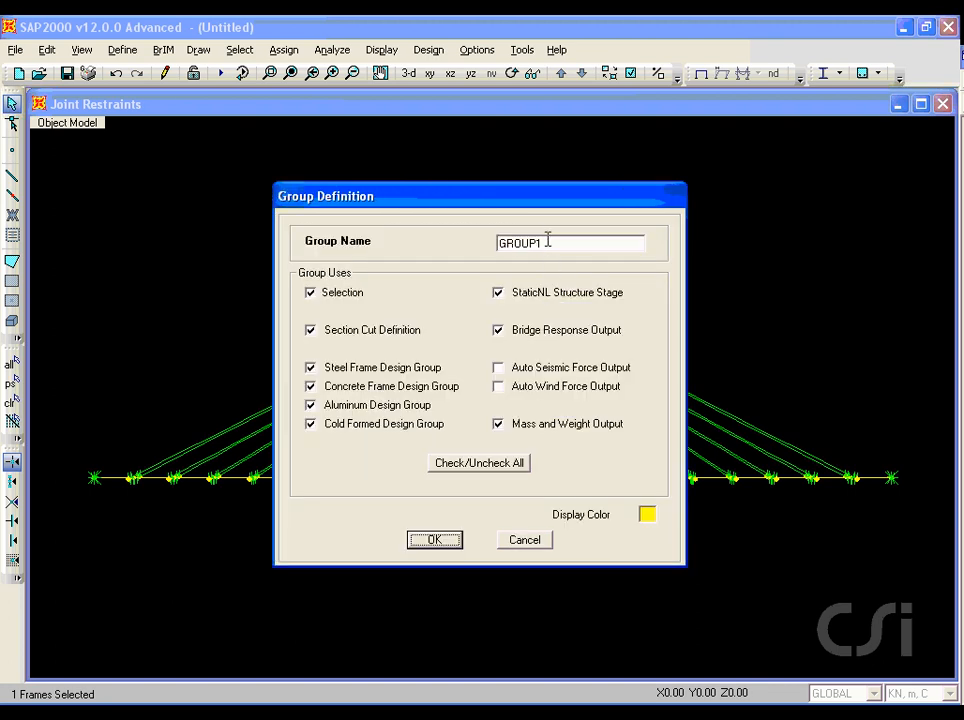
{"action": "double_click", "coordinate": [548, 240]}
{"action": "type", "text": "P"}
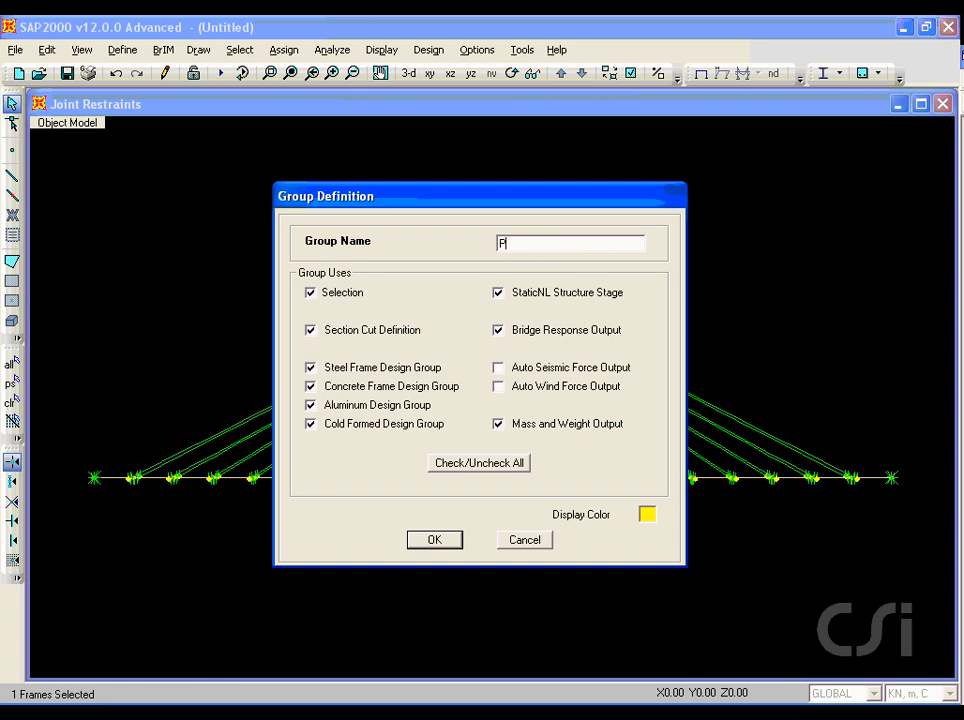
{"action": "type", "text": "YLON"}
{"action": "left_click", "coordinate": [425, 544]}
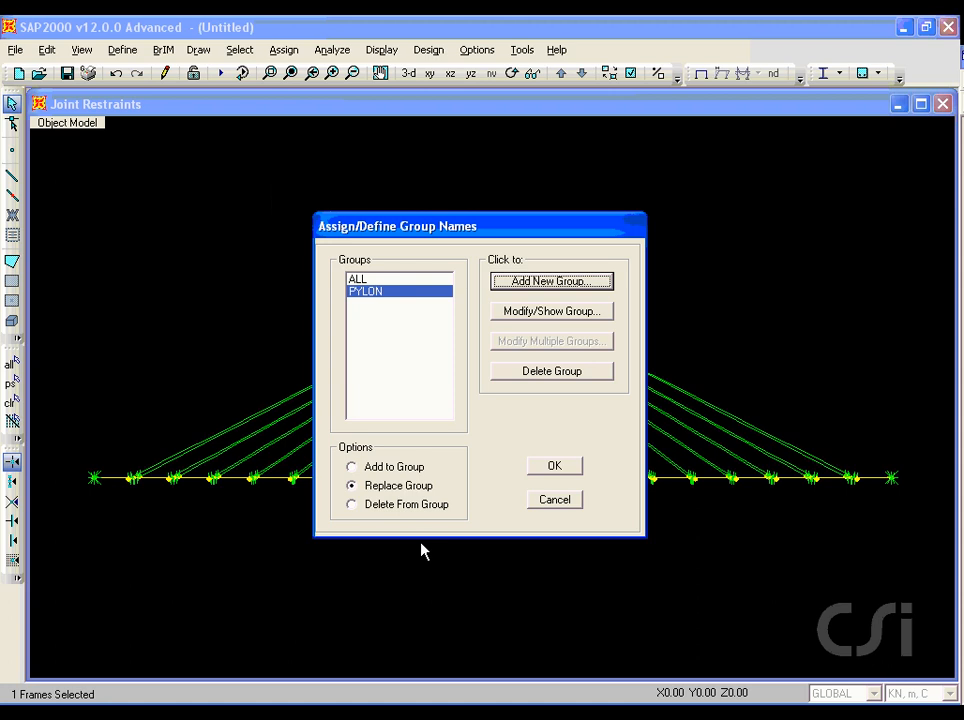
{"action": "left_click", "coordinate": [556, 472]}
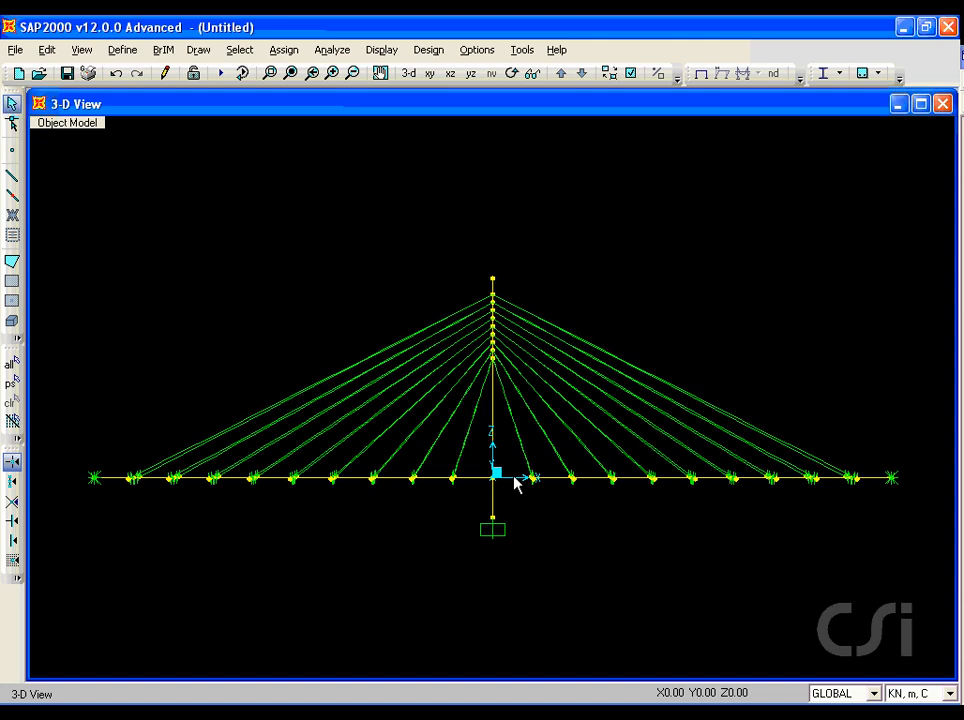
Assign the two deck frames adjoining the pylon and the four innermost cables to a new group named DECK1.
{"action": "left_click", "coordinate": [514, 479]}
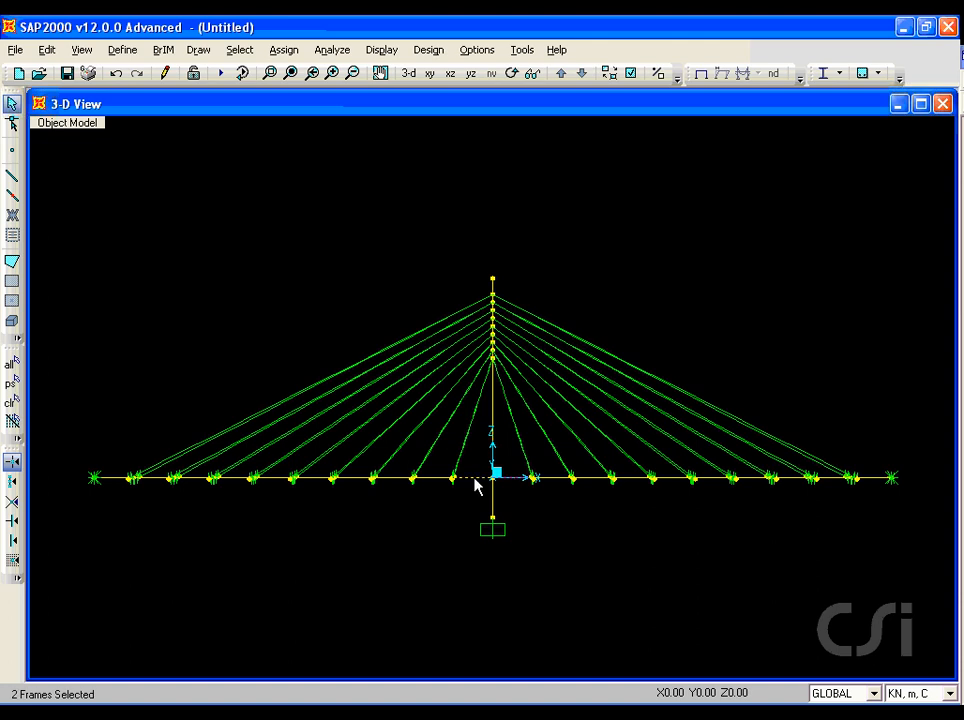
{"action": "left_click", "coordinate": [521, 456]}
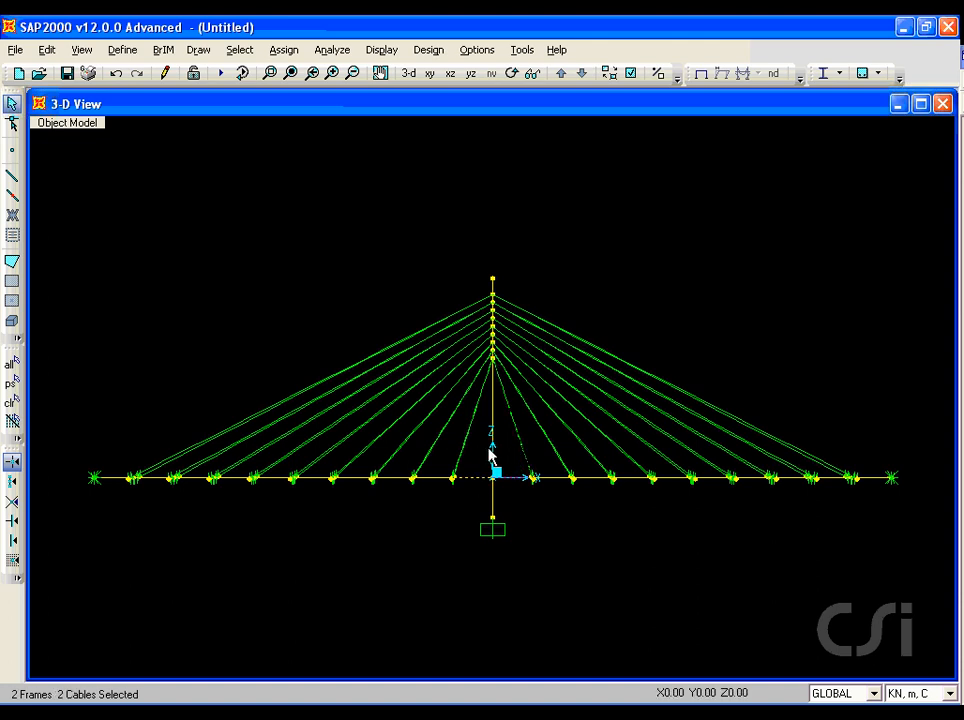
{"action": "left_click", "coordinate": [460, 452]}
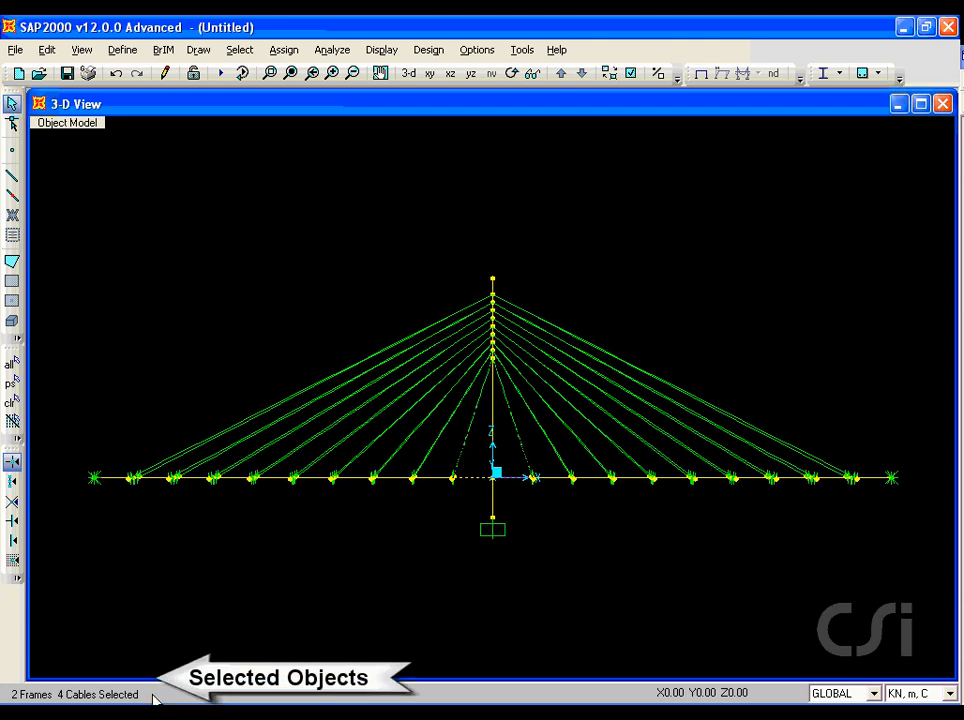
{"action": "left_click", "coordinate": [284, 50]}
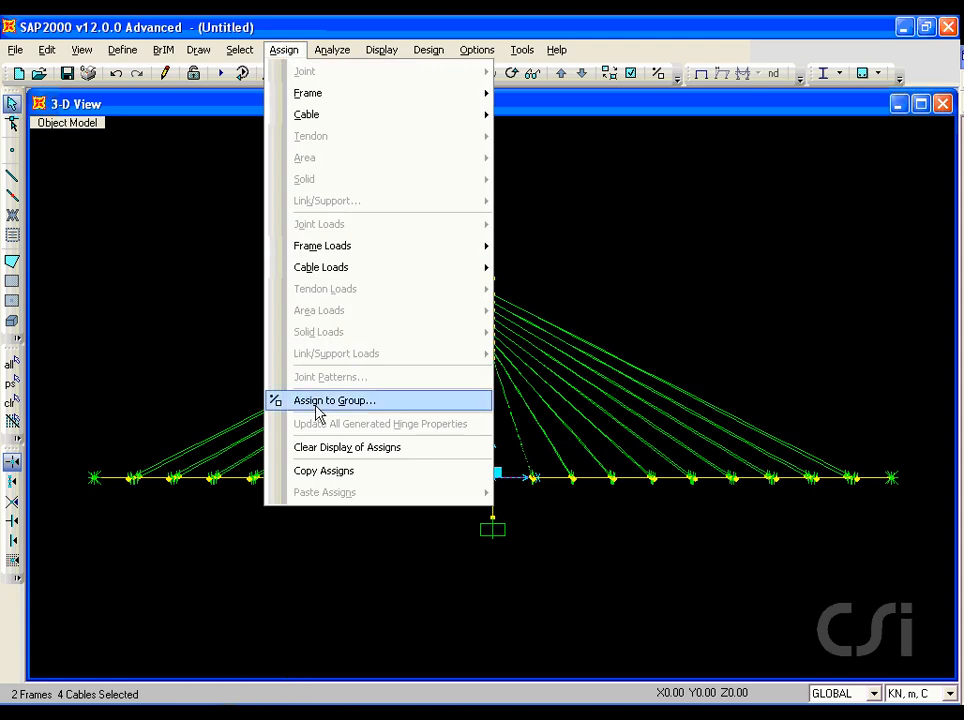
{"action": "left_click", "coordinate": [387, 404]}
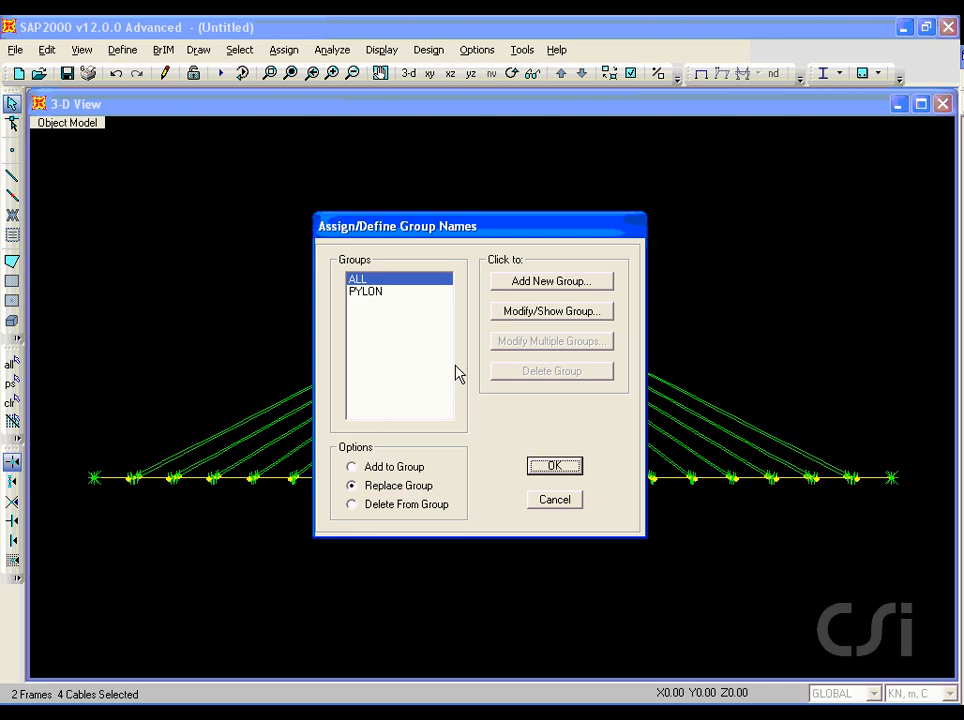
{"action": "left_click", "coordinate": [555, 283]}
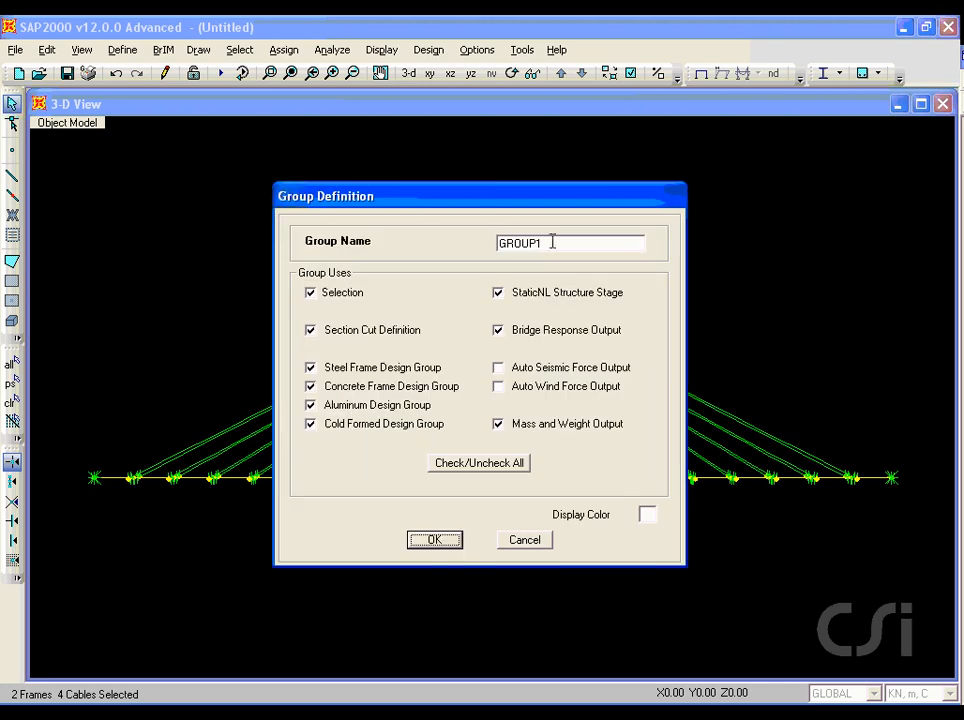
{"action": "double_click", "coordinate": [551, 238]}
{"action": "type", "text": "DECK1"}
{"action": "left_click", "coordinate": [429, 540]}
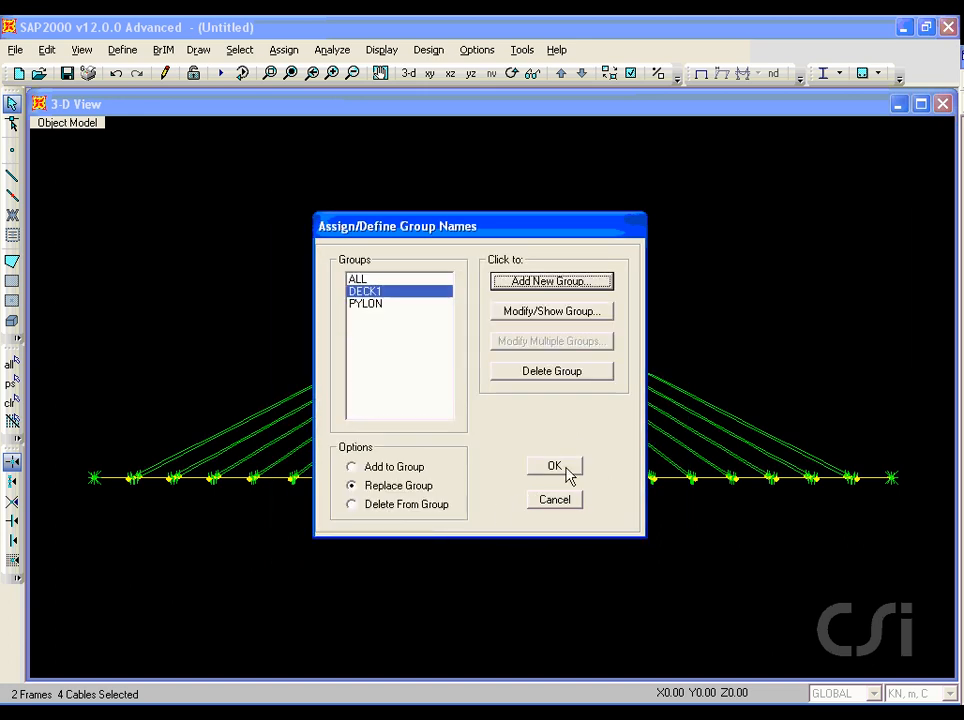
{"action": "left_click", "coordinate": [563, 469]}
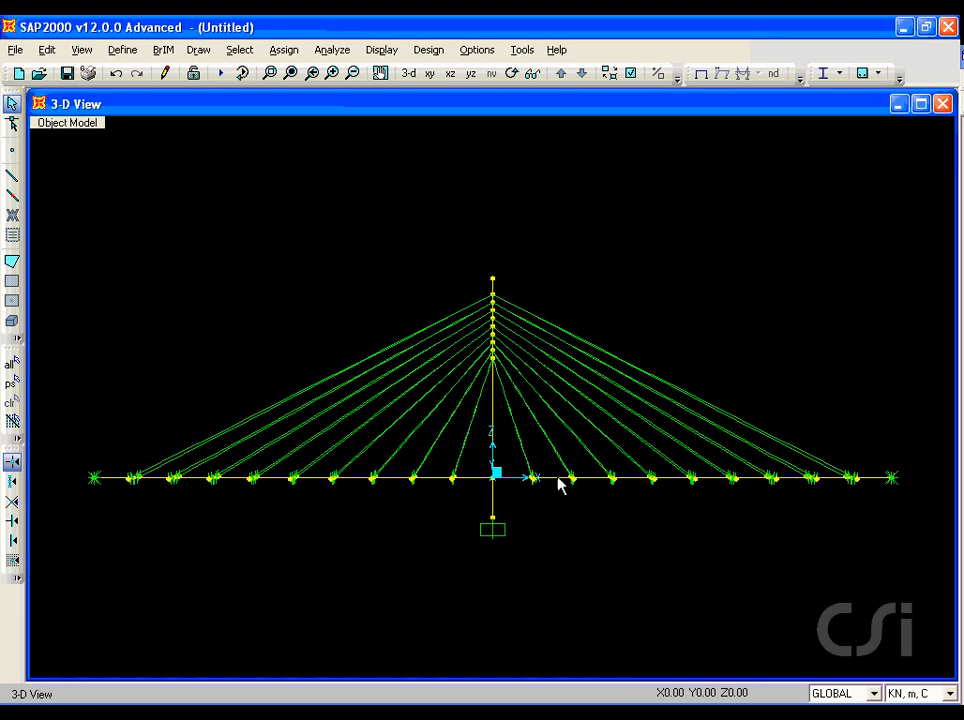
Assign the second deck frame on each side of the pylon and their four cables to a new group named DECK2.
{"action": "left_click", "coordinate": [558, 480]}
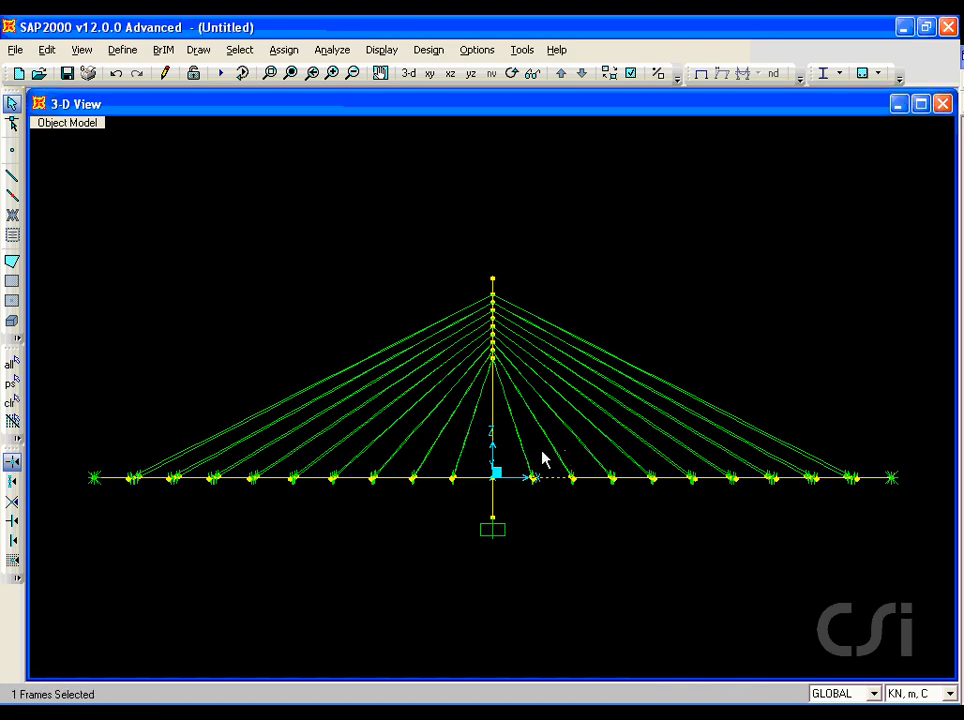
{"action": "left_click", "coordinate": [524, 460]}
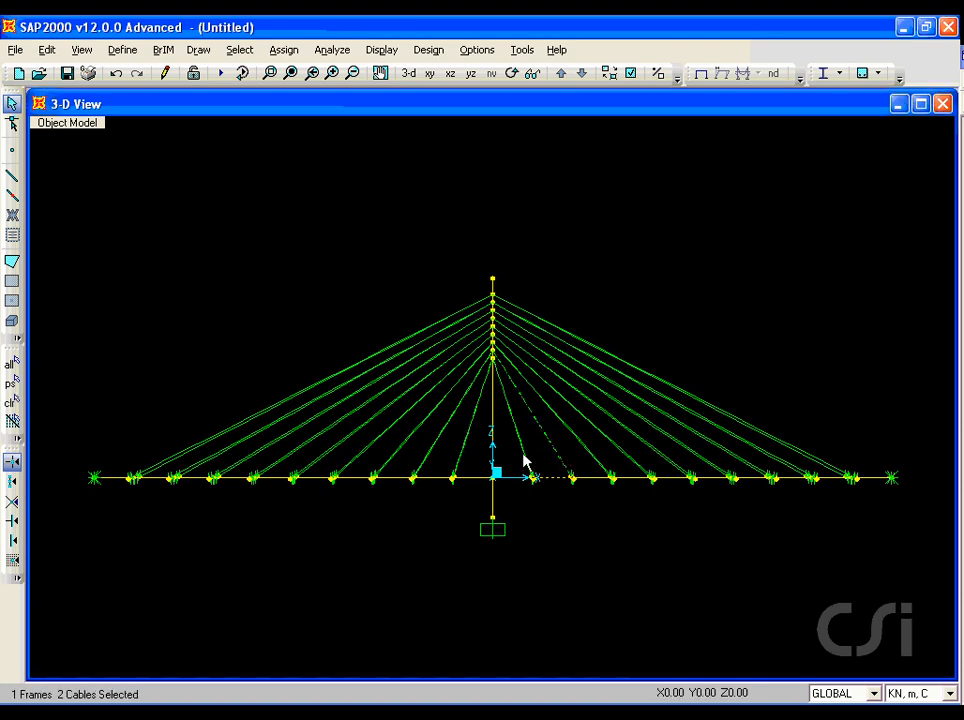
{"action": "left_click", "coordinate": [436, 481]}
{"action": "left_click", "coordinate": [424, 450]}
{"action": "left_click", "coordinate": [283, 49]}
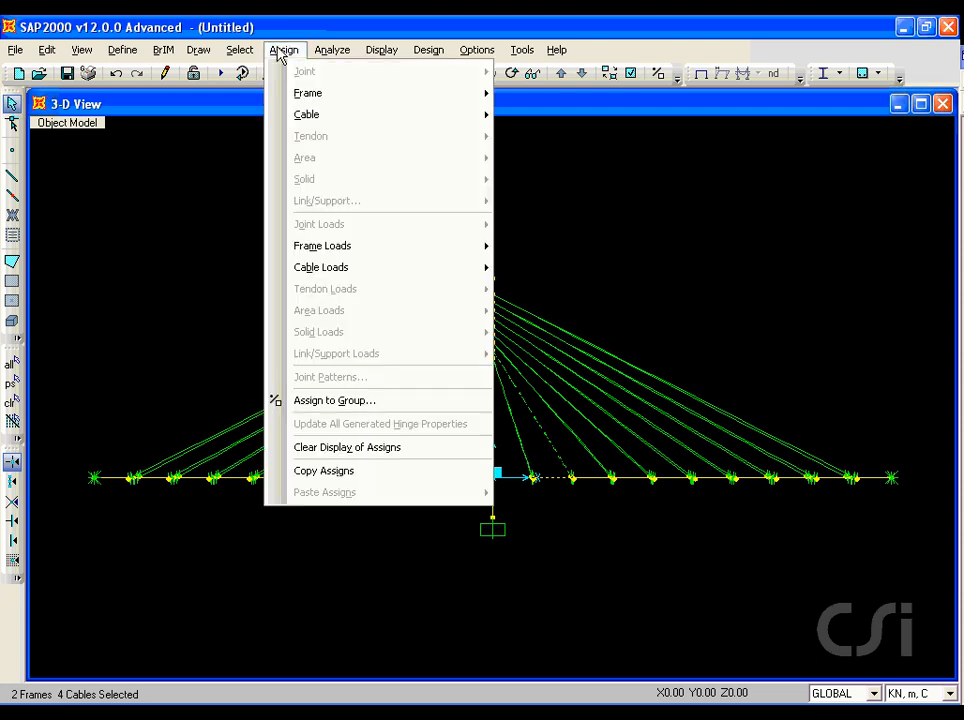
{"action": "left_click", "coordinate": [337, 404]}
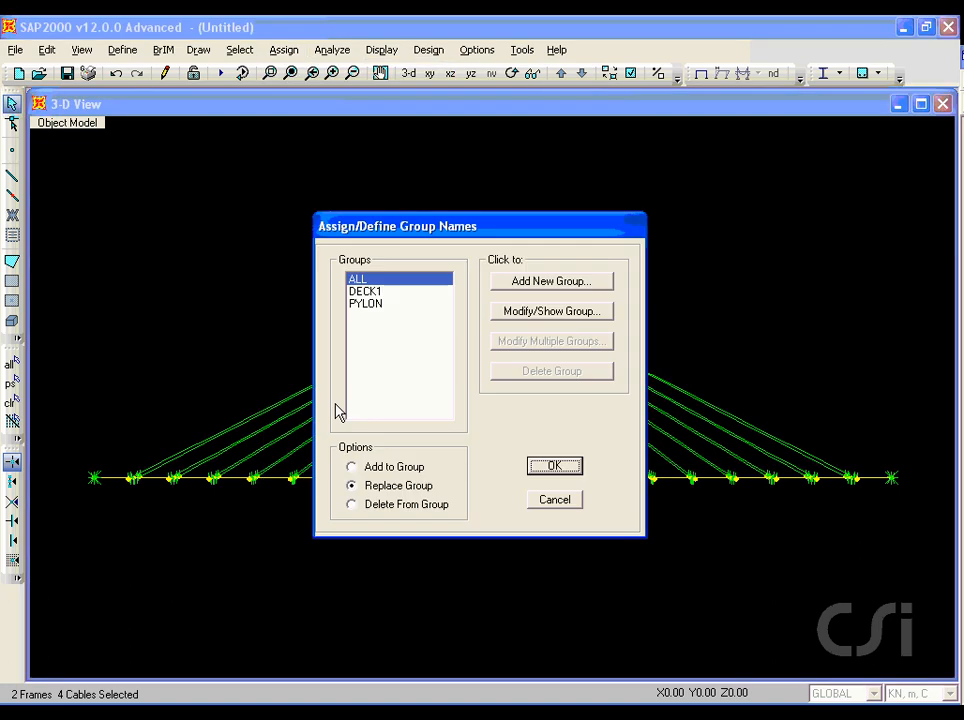
{"action": "left_click", "coordinate": [542, 283]}
{"action": "left_click_drag", "start_coordinate": [541, 243], "coordinate": [503, 238]}
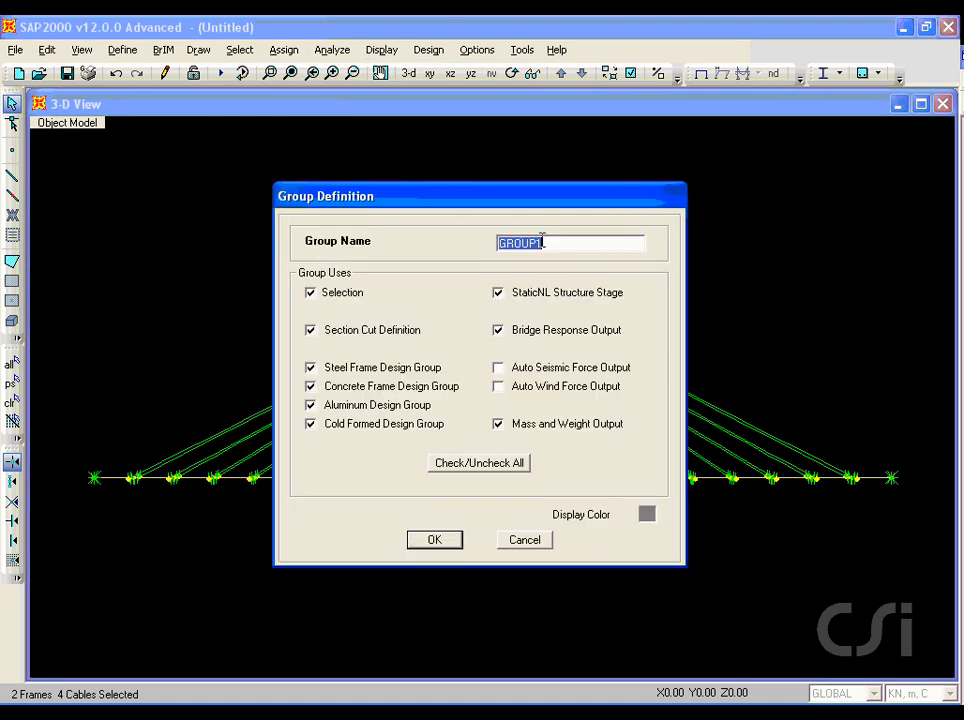
{"action": "type", "text": "DECK2"}
{"action": "left_click", "coordinate": [428, 539]}
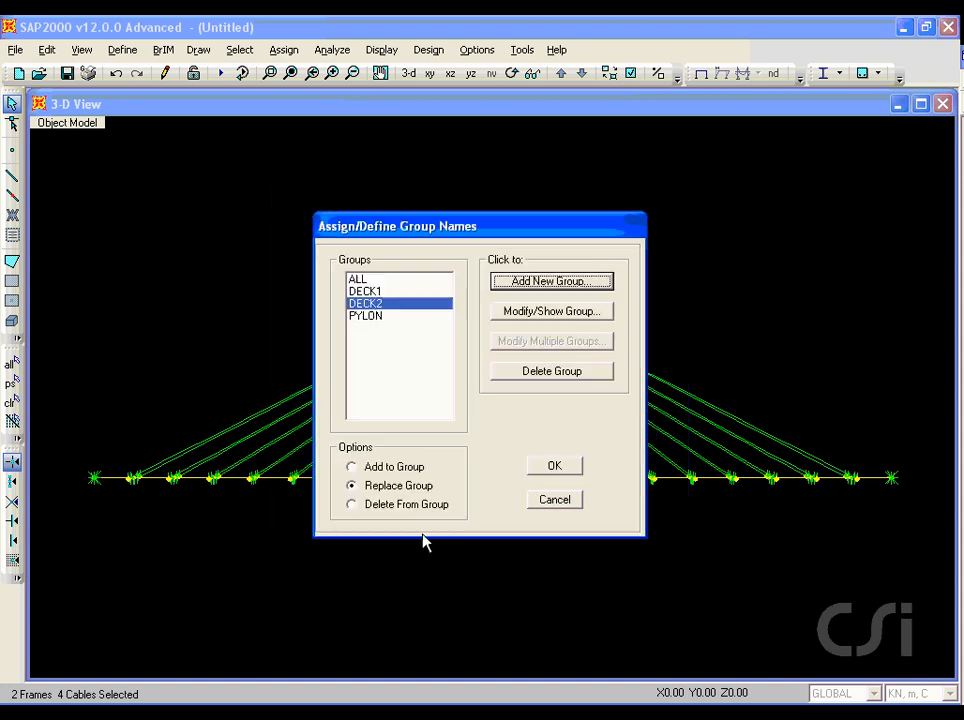
{"action": "left_click", "coordinate": [554, 467]}
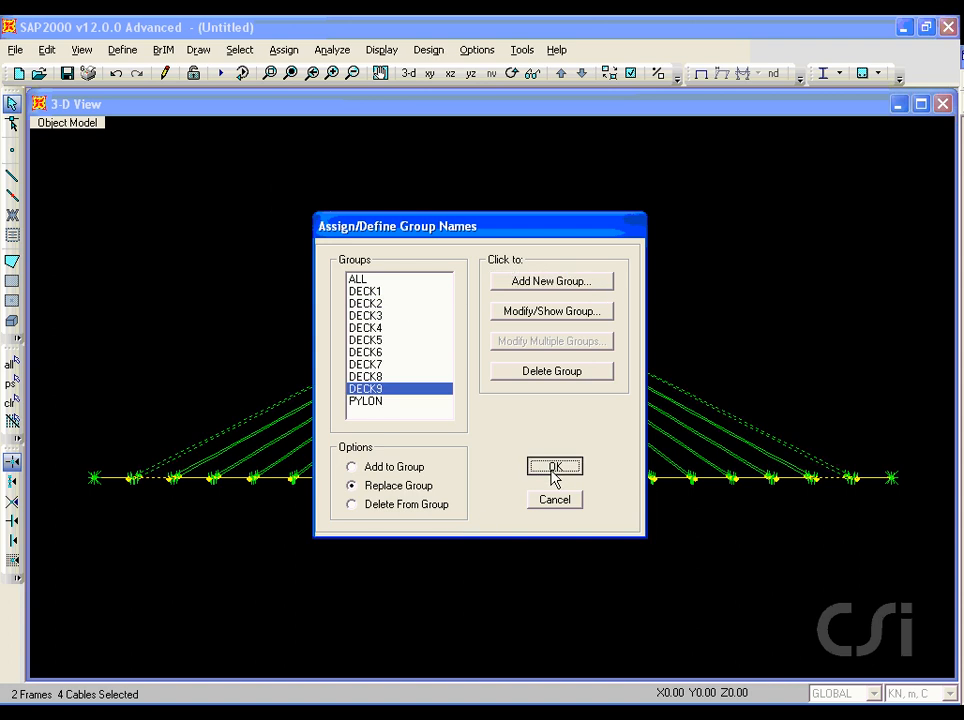
Complete the DECK9 group assignment and assign the outermost deck frame at each end of the bridge to a new group named DECK10.
{"action": "left_click", "coordinate": [553, 471]}
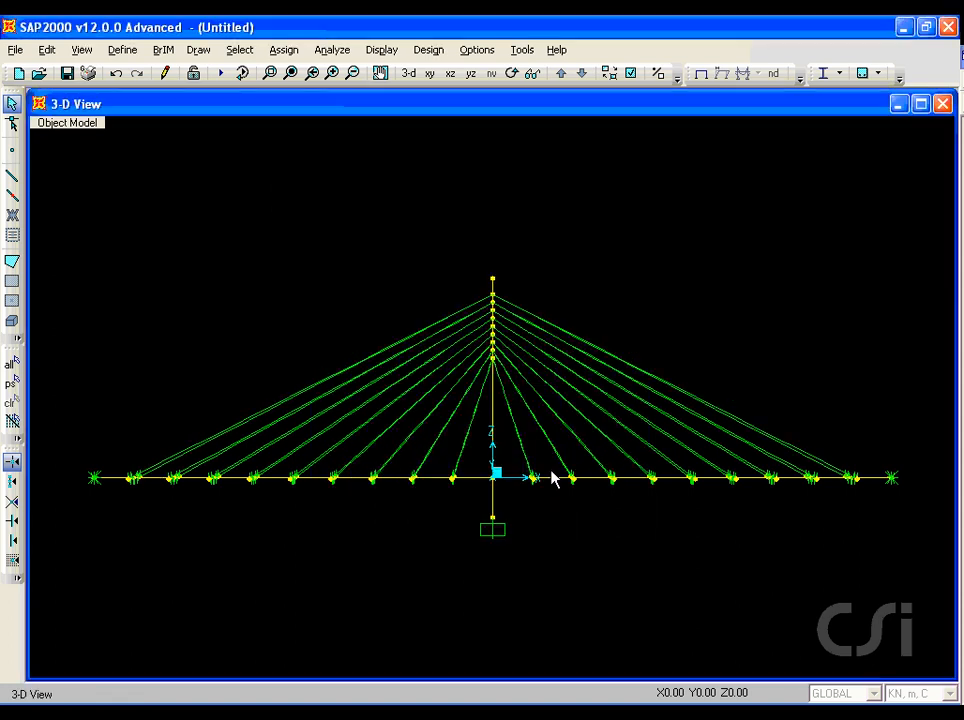
{"action": "left_click", "coordinate": [876, 483]}
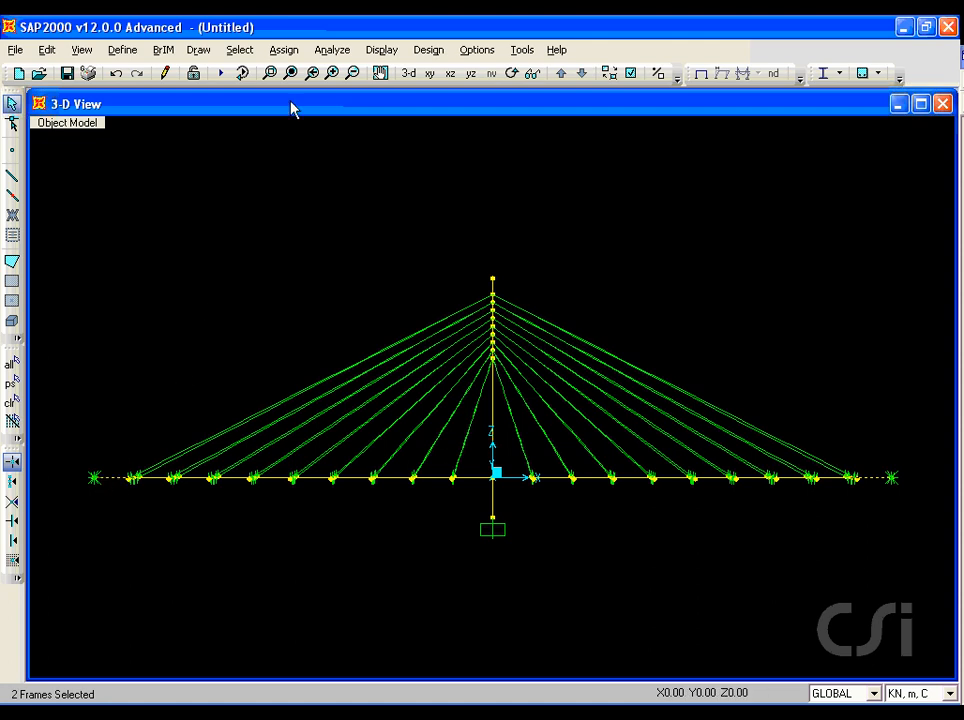
{"action": "left_click", "coordinate": [283, 49]}
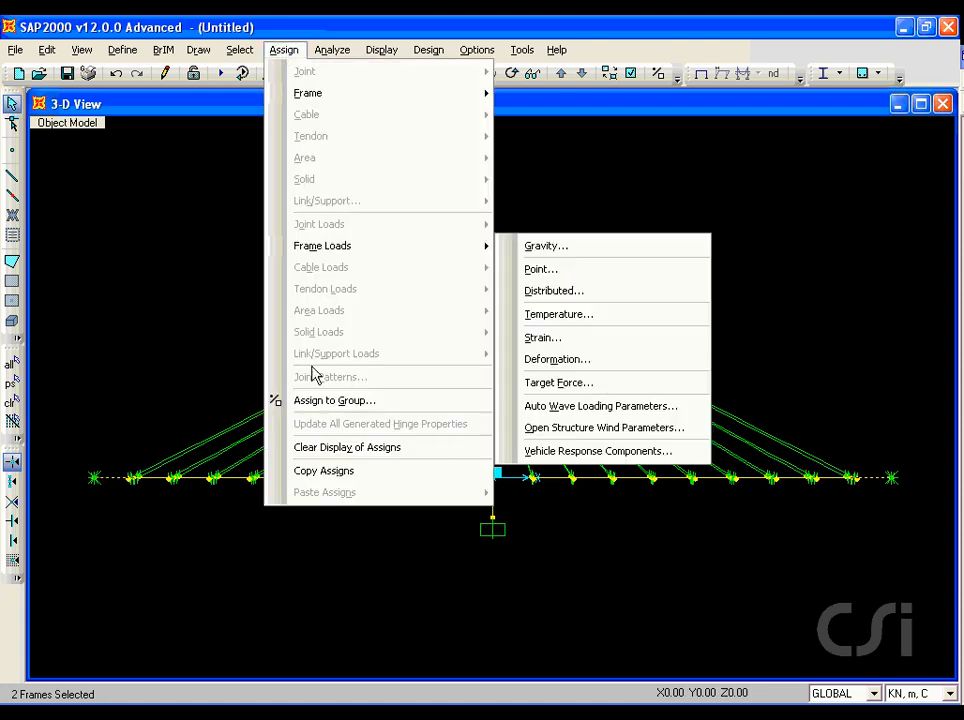
{"action": "left_click", "coordinate": [357, 400]}
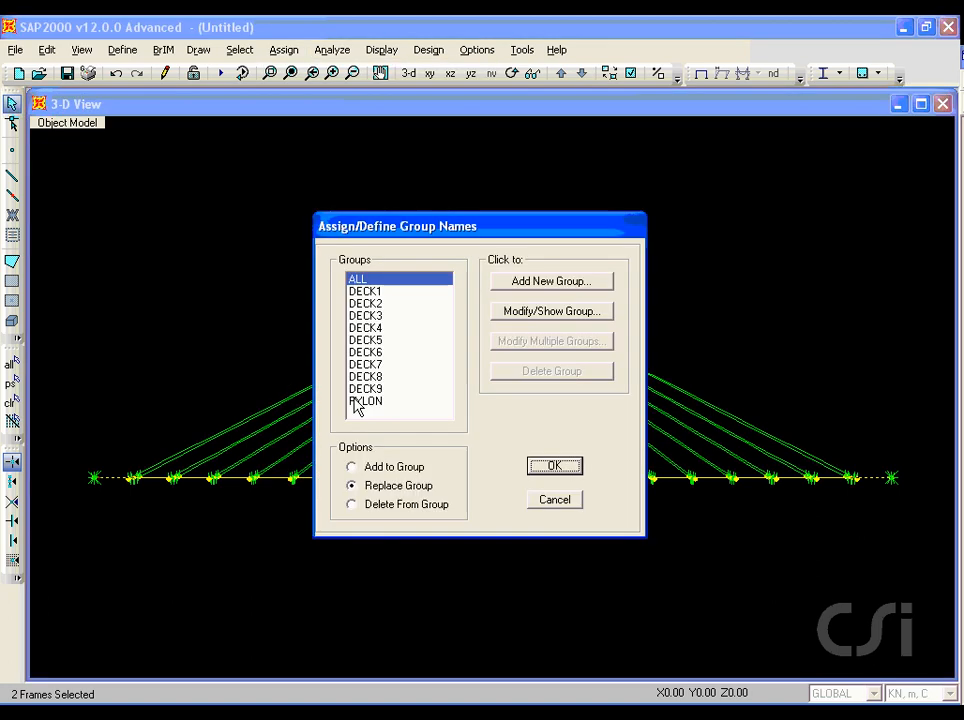
{"action": "left_click", "coordinate": [556, 281]}
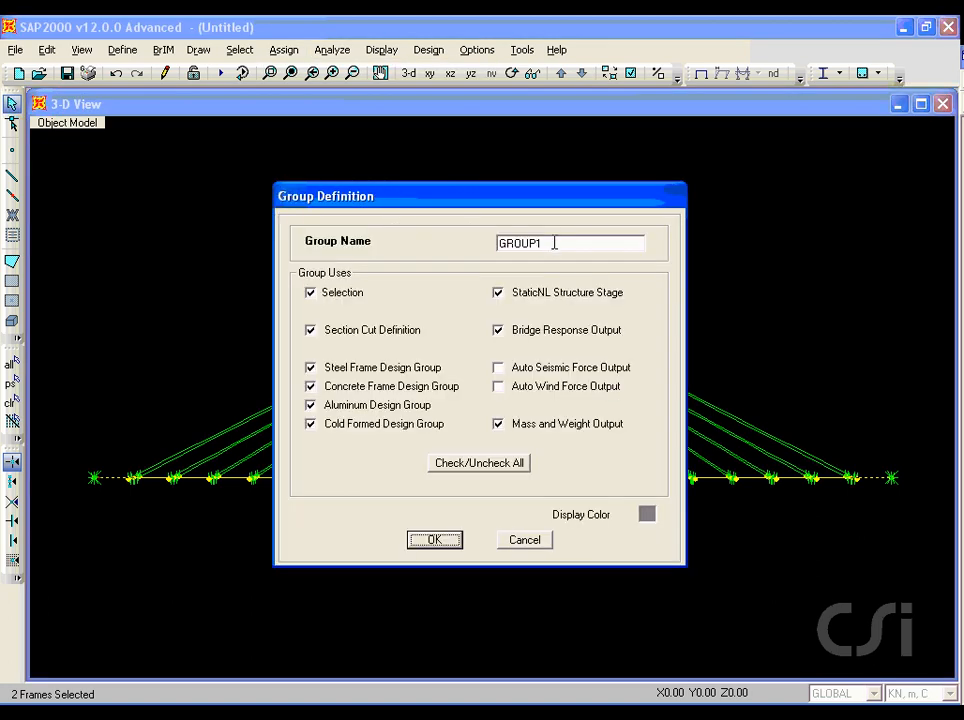
{"action": "double_click", "coordinate": [554, 242]}
{"action": "type", "text": "DECK10"}
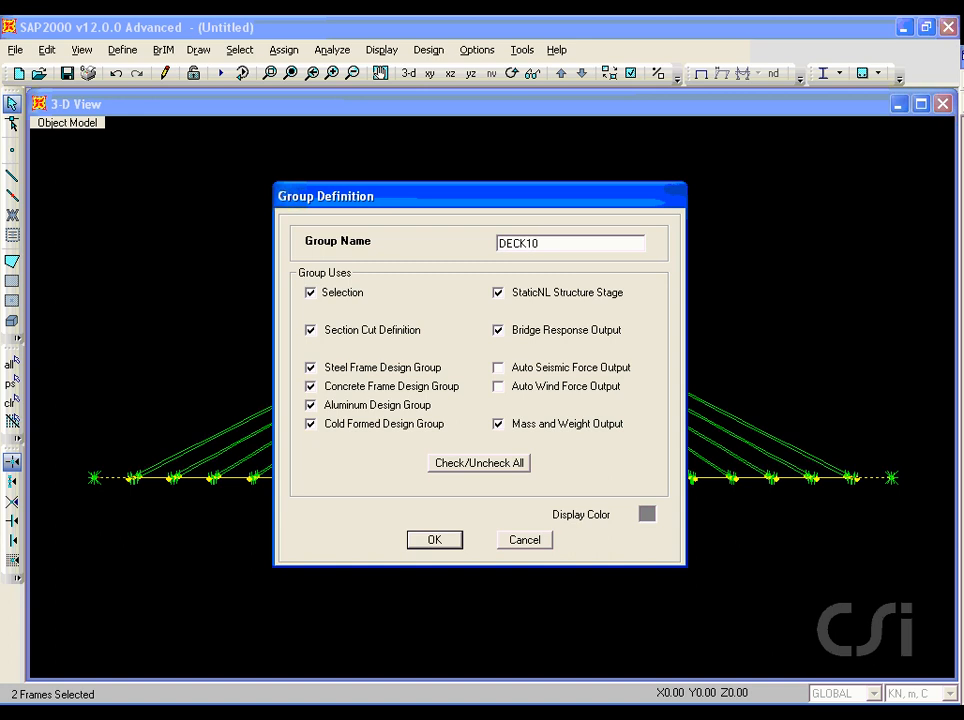
{"action": "left_click", "coordinate": [436, 542]}
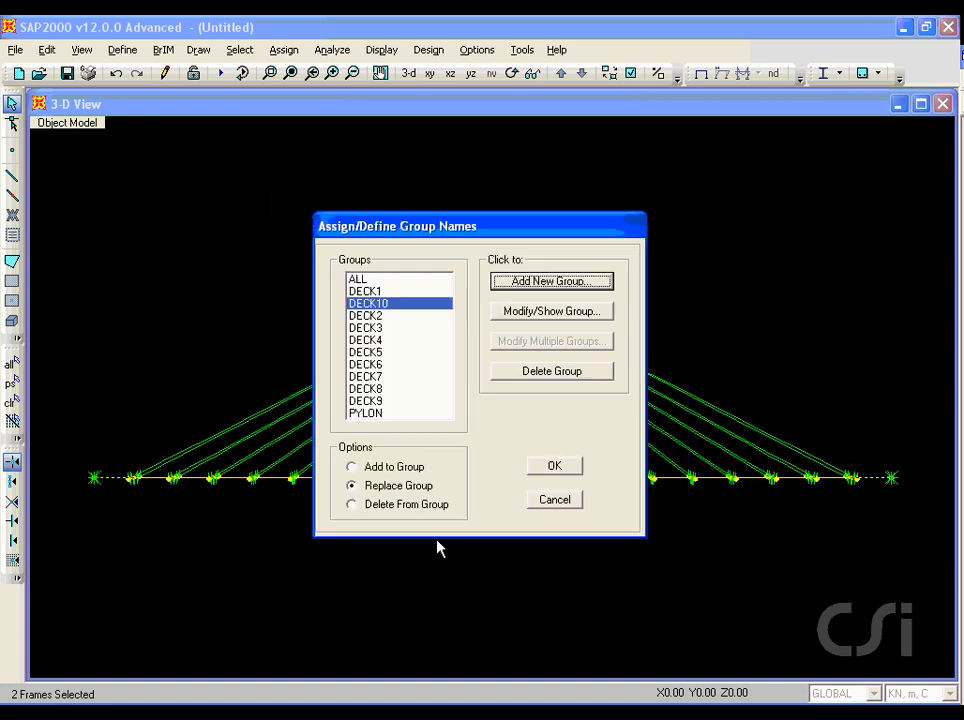
{"action": "left_click", "coordinate": [556, 468]}
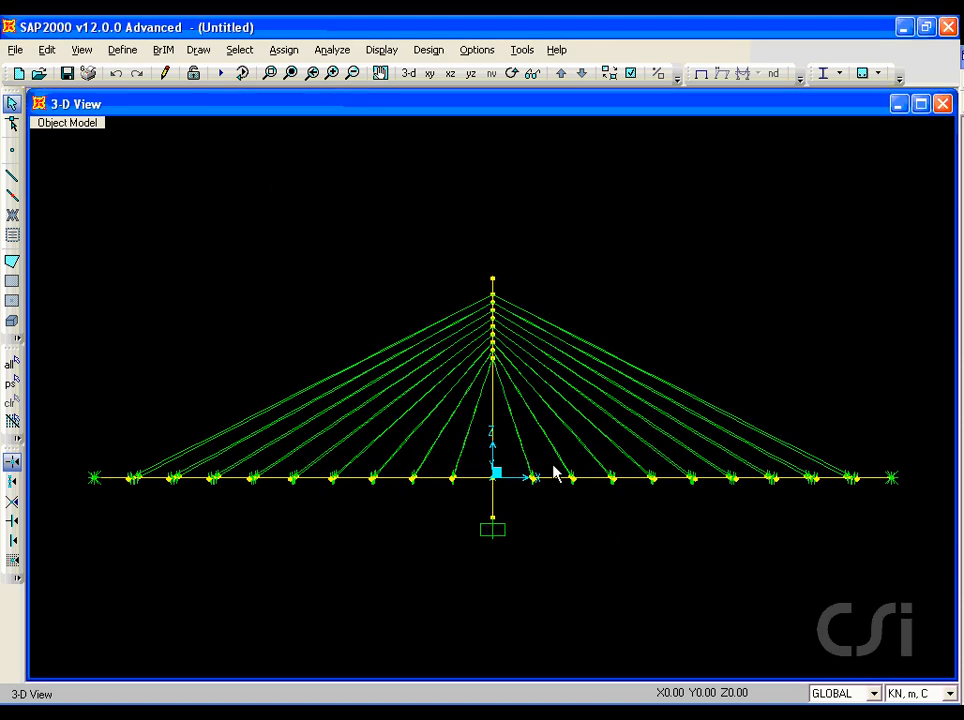
Open the bridge Construction Scheduler and save the model file as BRIDGE.
{"action": "left_click", "coordinate": [170, 52]}
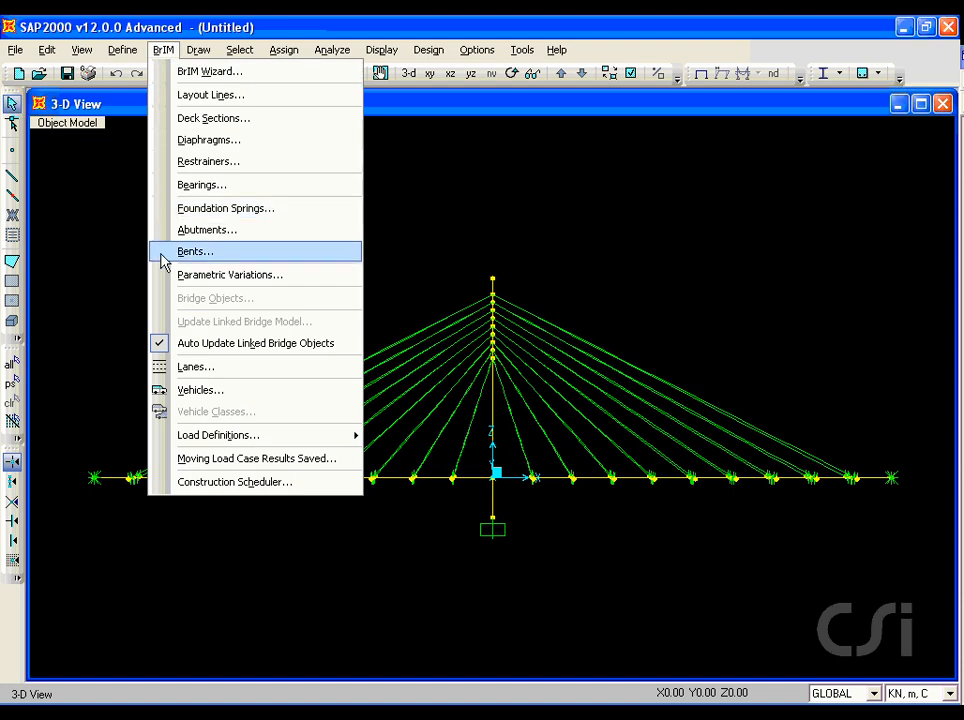
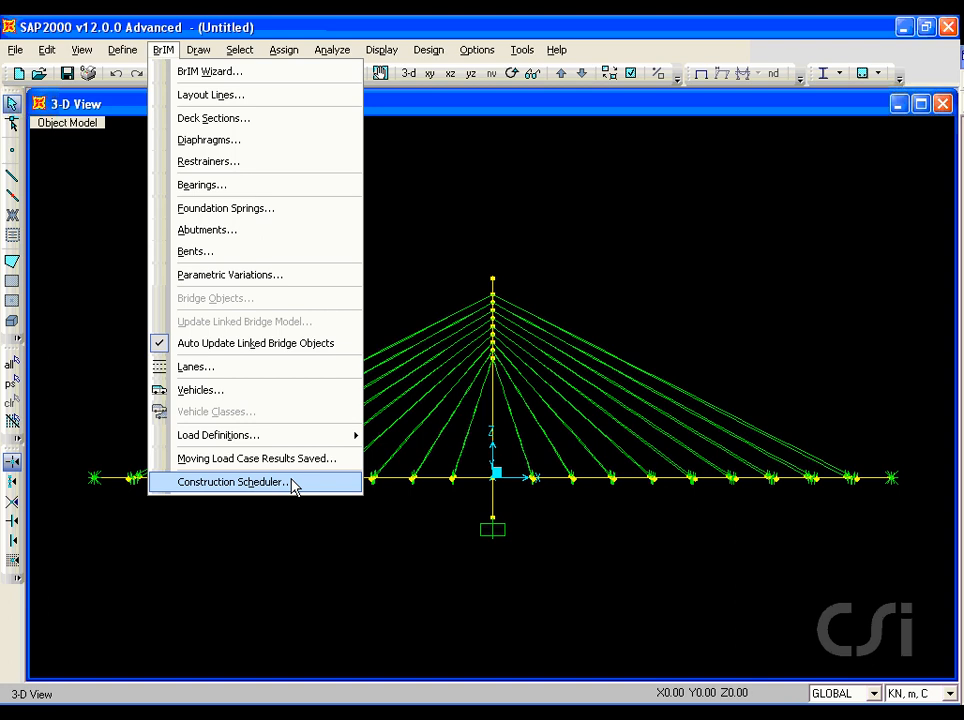
{"action": "left_click", "coordinate": [295, 482]}
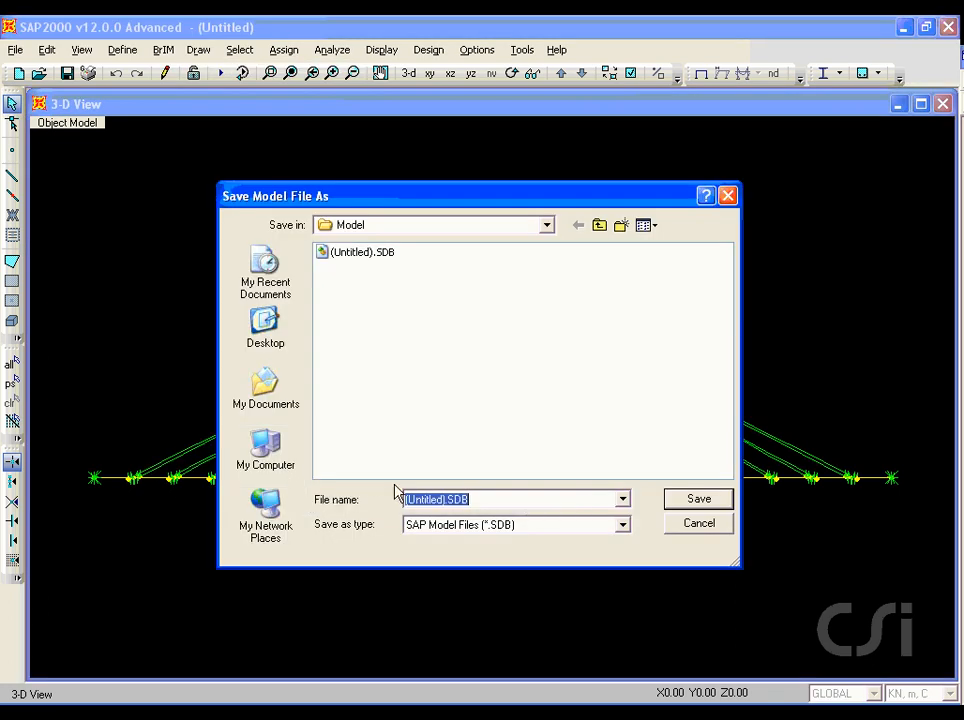
{"action": "type", "text": "B"}
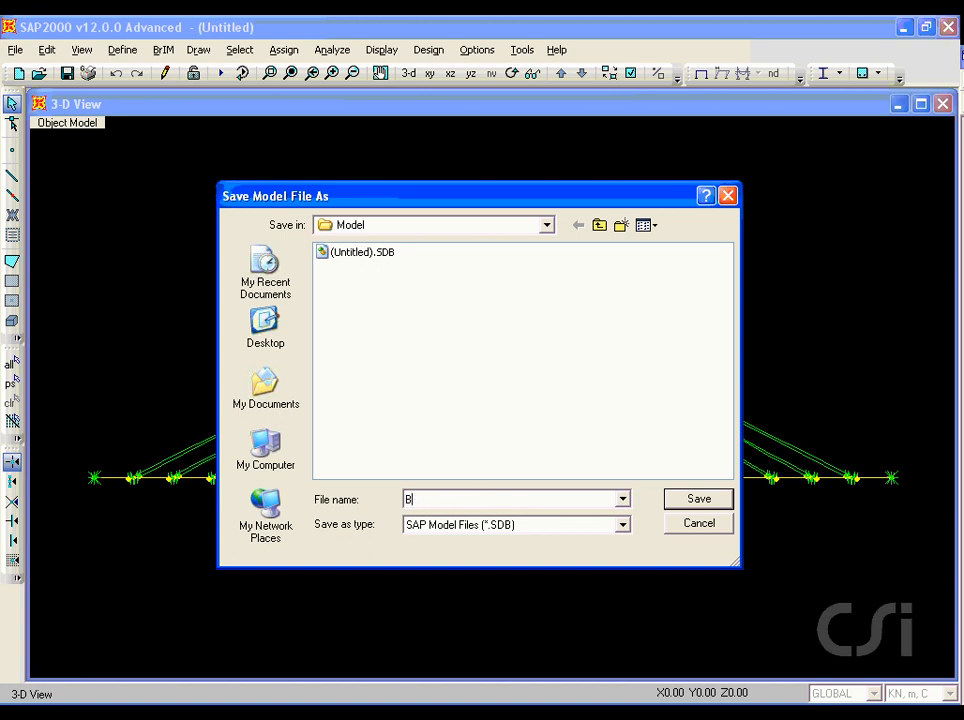
{"action": "type", "text": "RIDGE"}
{"action": "left_click", "coordinate": [697, 499]}
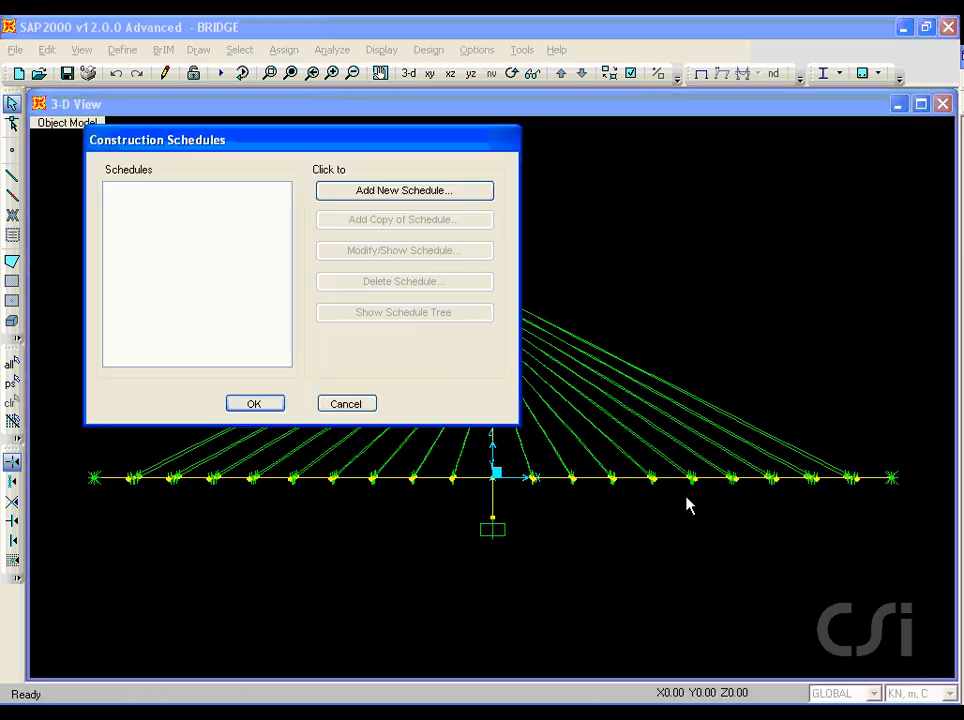
Add a new construction schedule named Sched1 and describe its first task as SUPERSTRUCTURE.
{"action": "left_click", "coordinate": [397, 191]}
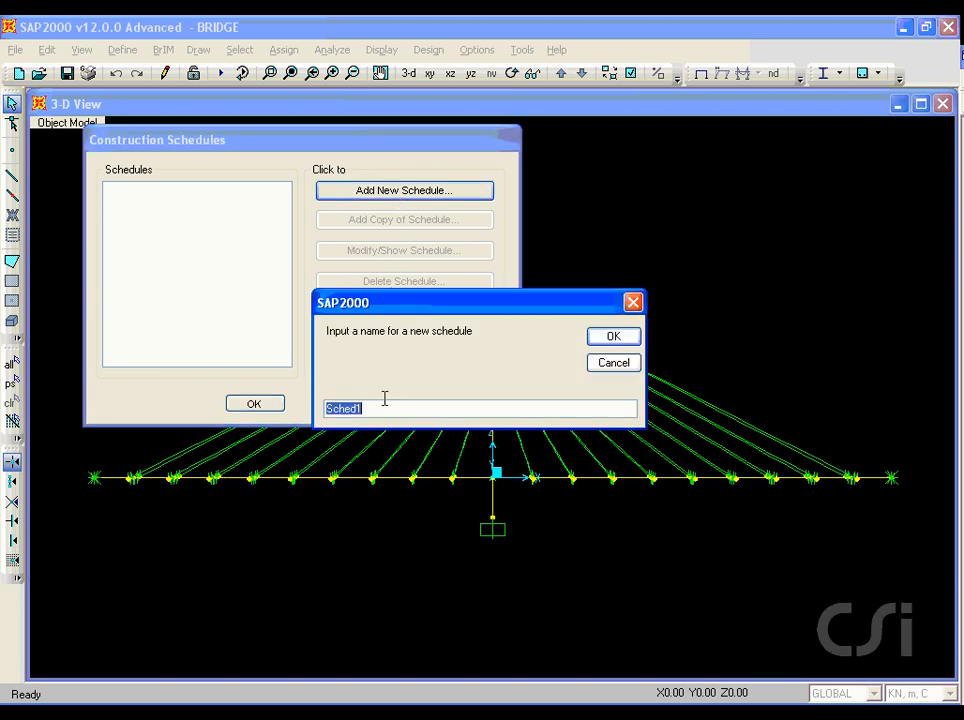
{"action": "left_click", "coordinate": [613, 338]}
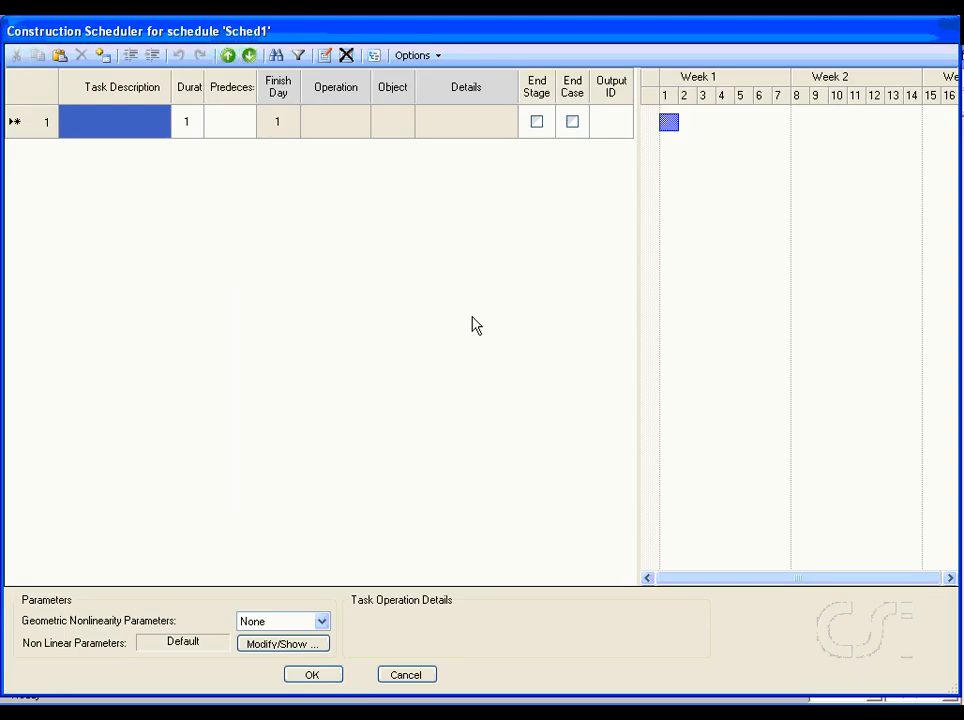
{"action": "left_click", "coordinate": [136, 125]}
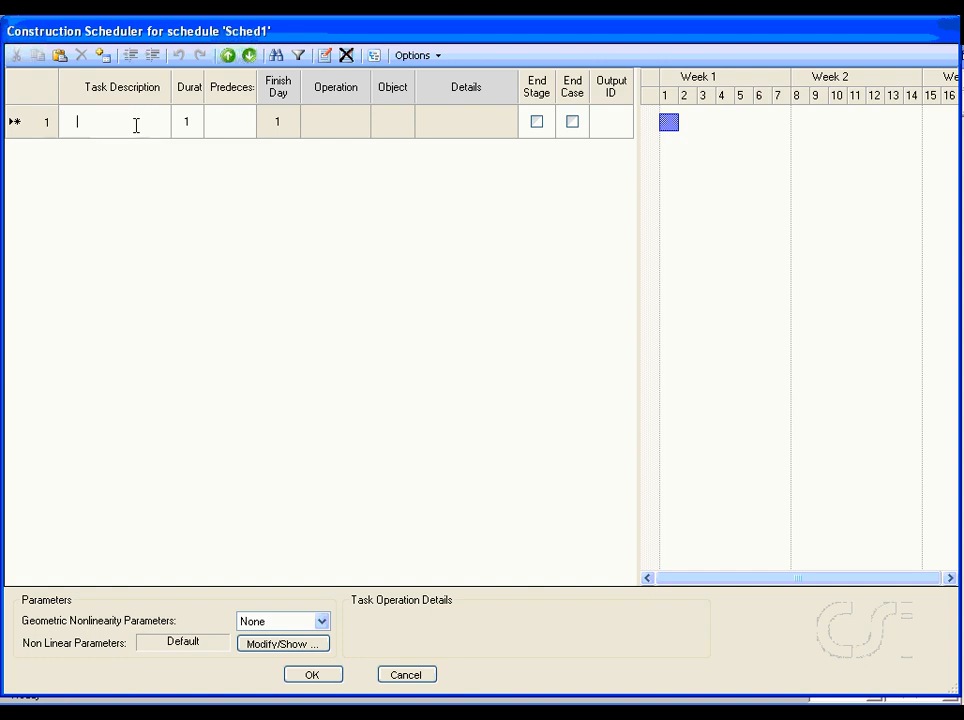
{"action": "type", "text": "SU"}
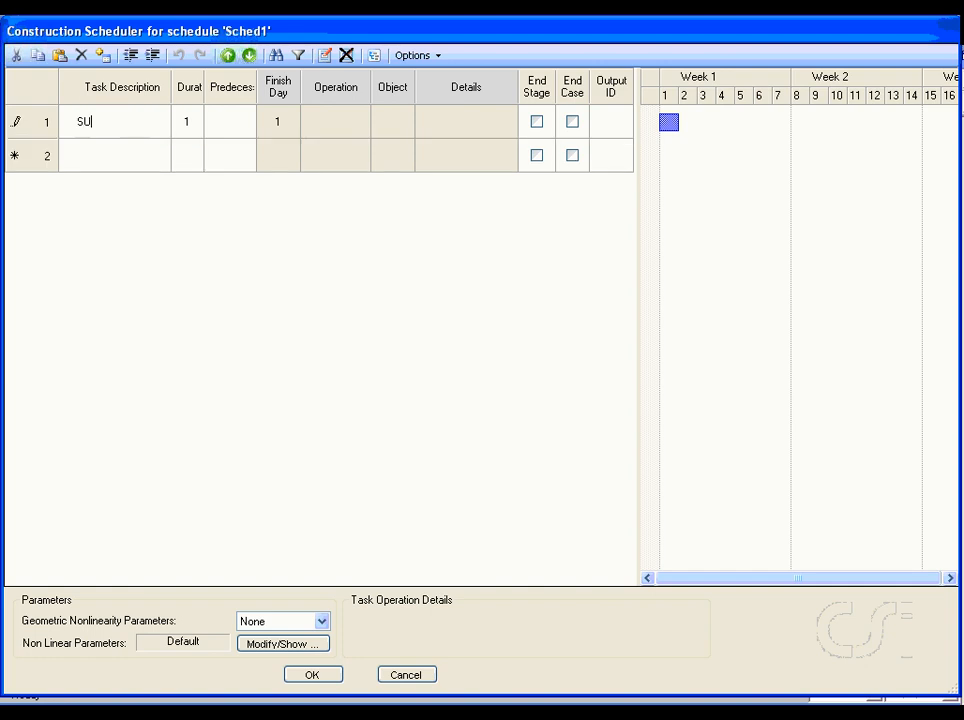
{"action": "type", "text": "PERSTRUCTURE"}
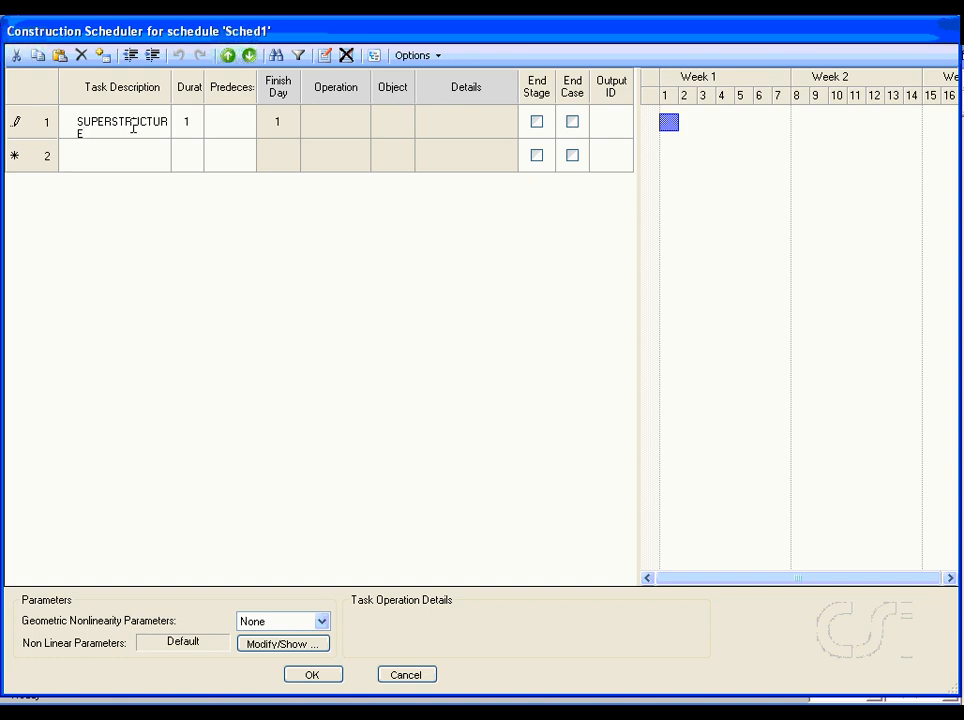
Add a second task named PYLON with a duration of 7 days.
{"action": "left_click", "coordinate": [117, 163]}
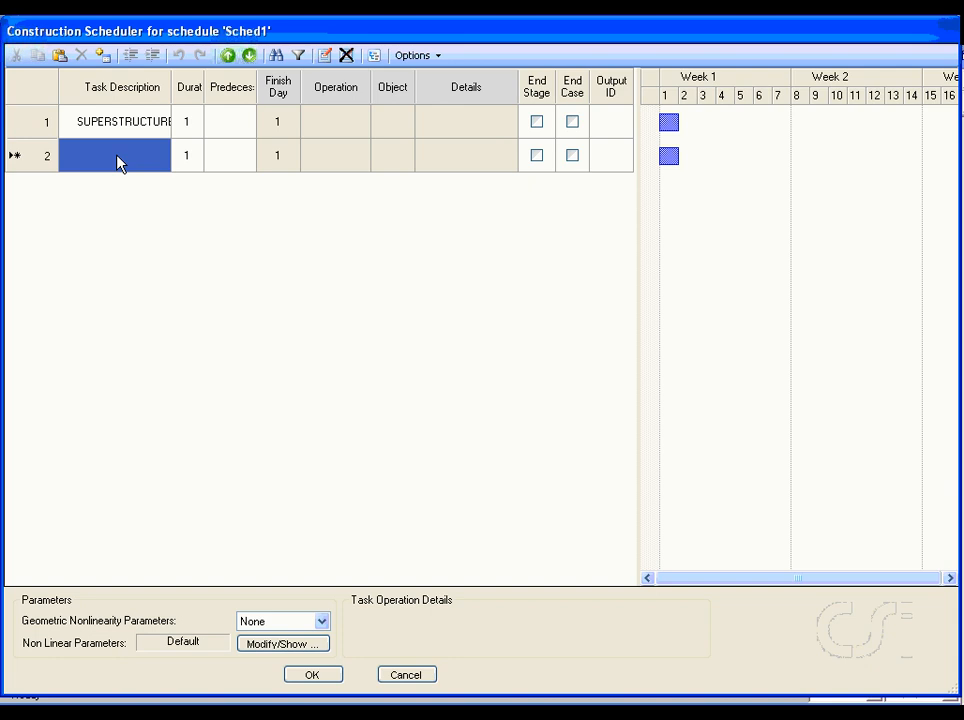
{"action": "type", "text": "PYLON"}
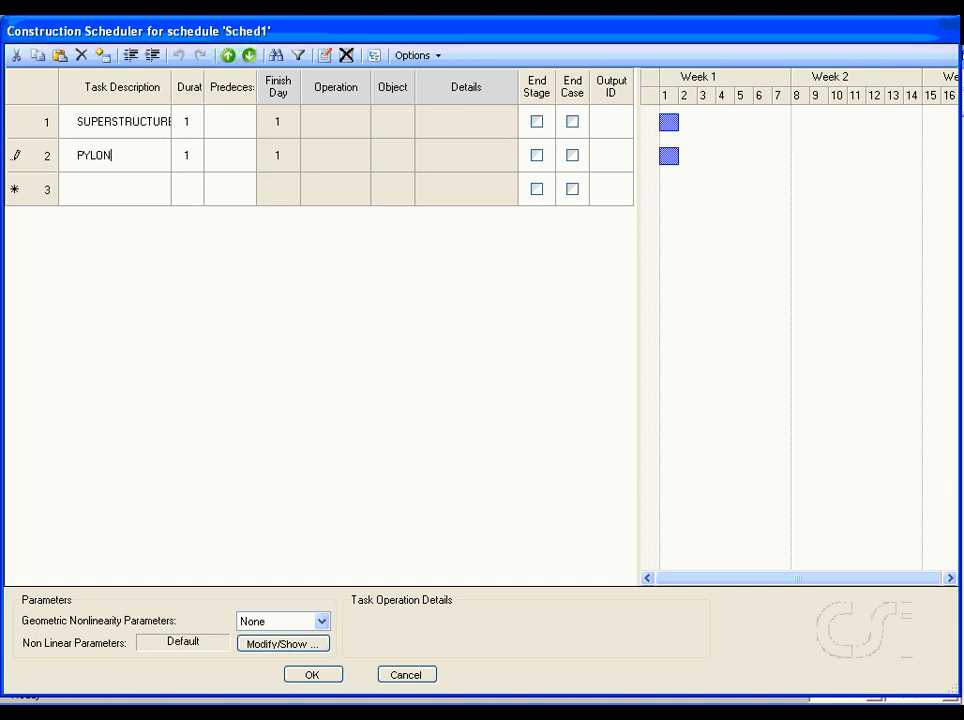
{"action": "left_click", "coordinate": [192, 158]}
{"action": "type", "text": "7"}
{"action": "left_click", "coordinate": [222, 163]}
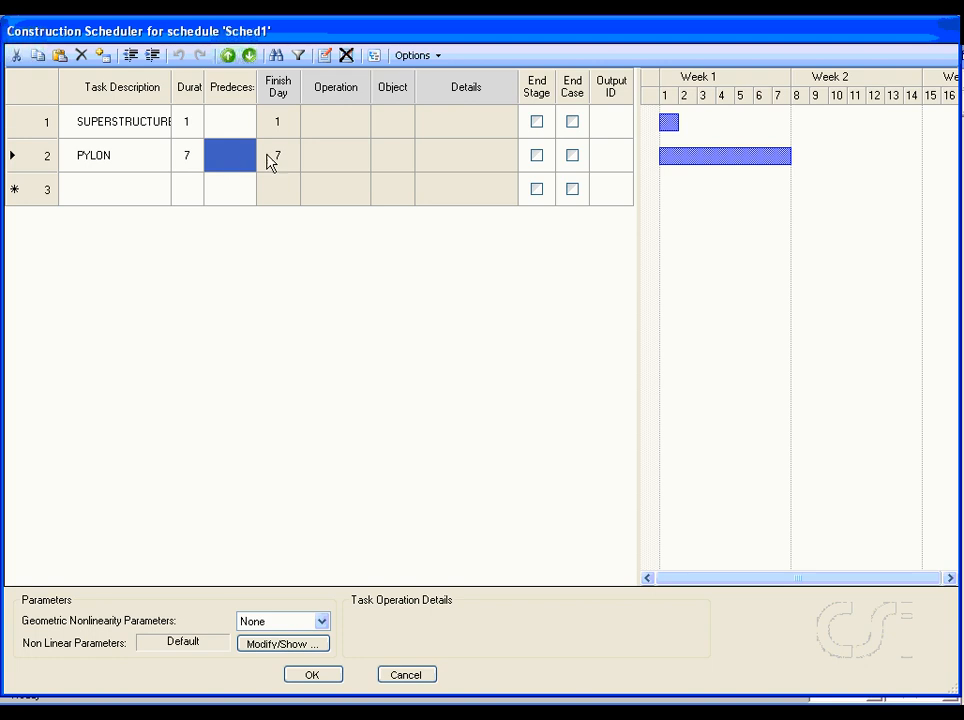
Define an Add Structure operation for the PYLON task that acts on the PYLON group.
{"action": "left_click", "coordinate": [325, 160]}
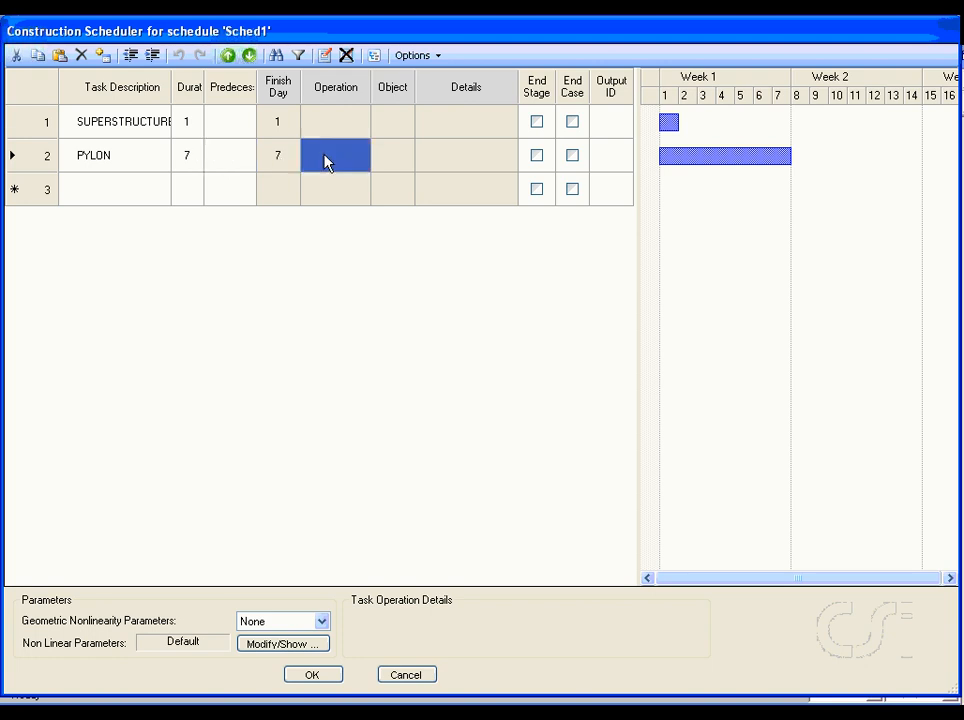
{"action": "left_click", "coordinate": [325, 56]}
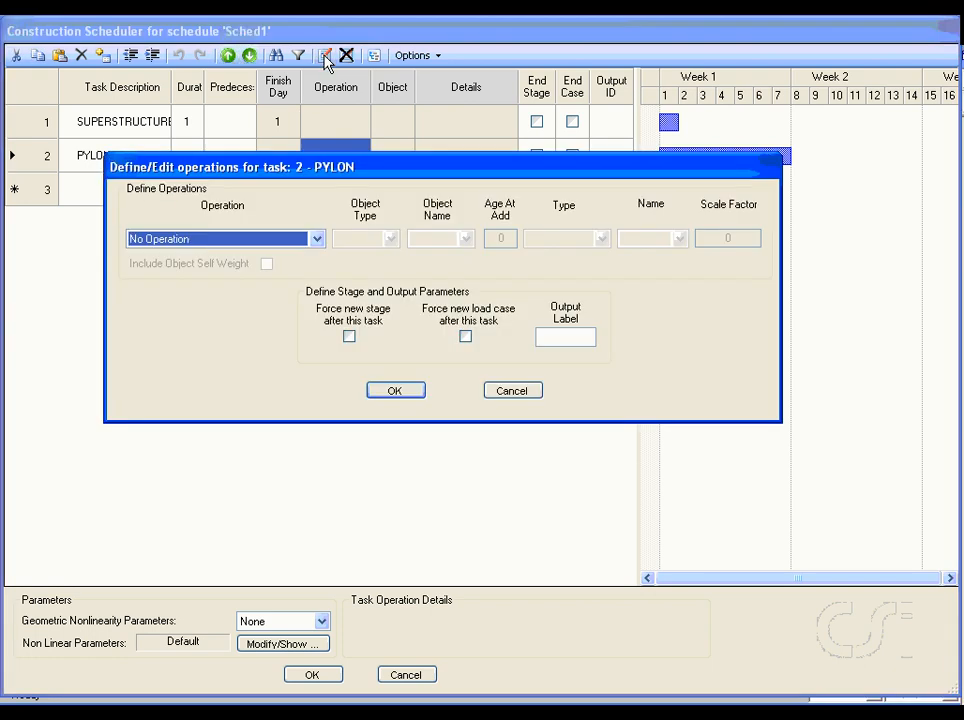
{"action": "left_click", "coordinate": [314, 241]}
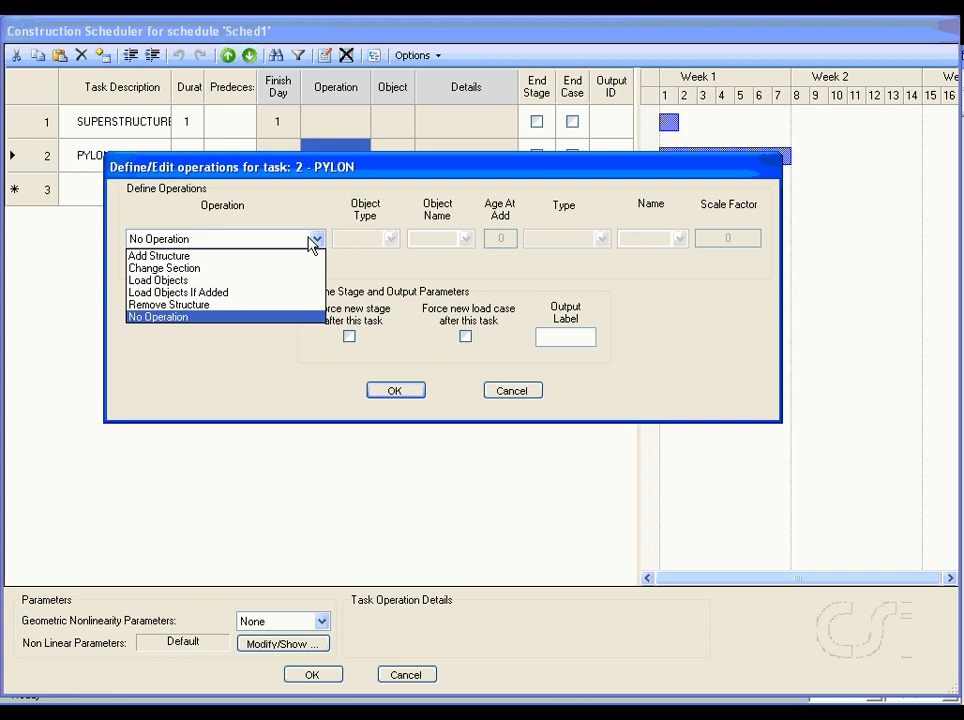
{"action": "left_click", "coordinate": [211, 256]}
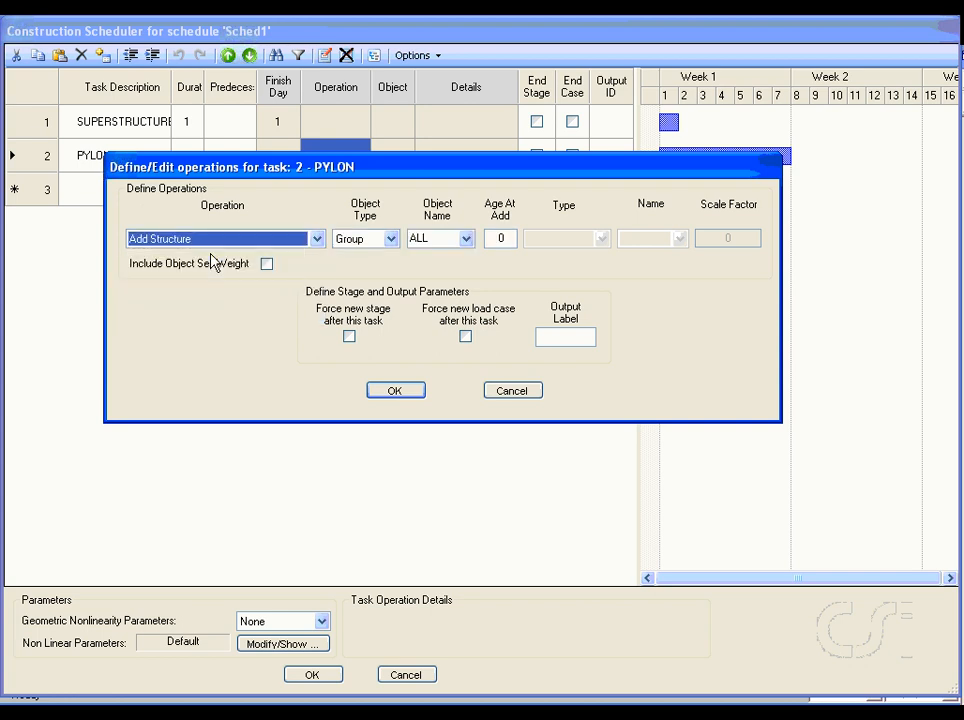
{"action": "left_click", "coordinate": [465, 239]}
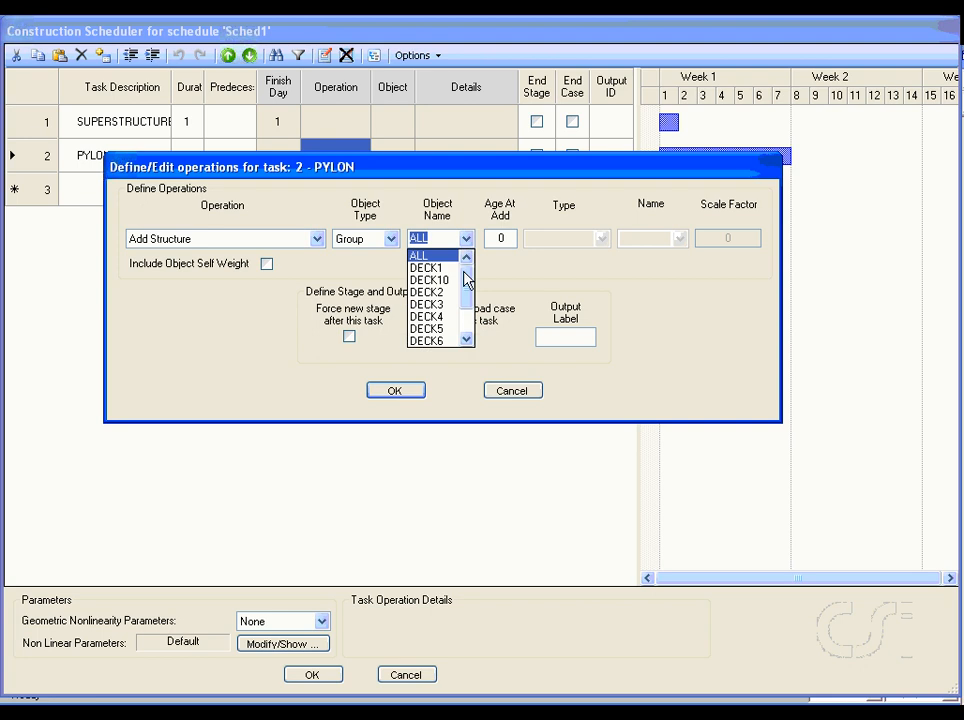
{"action": "left_click", "coordinate": [466, 342]}
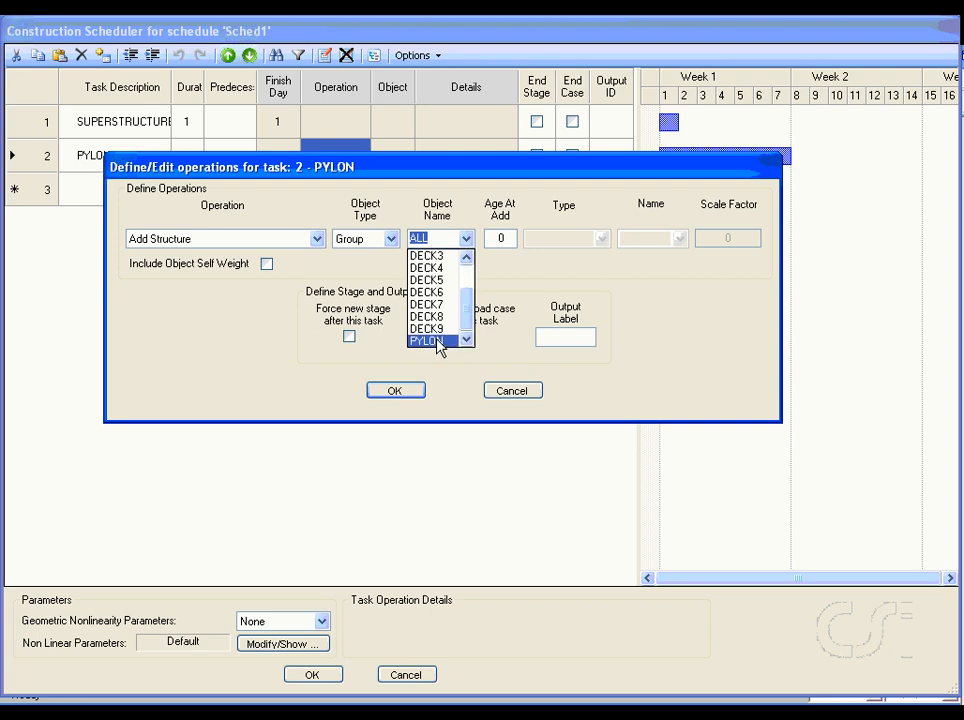
{"action": "left_click", "coordinate": [438, 342]}
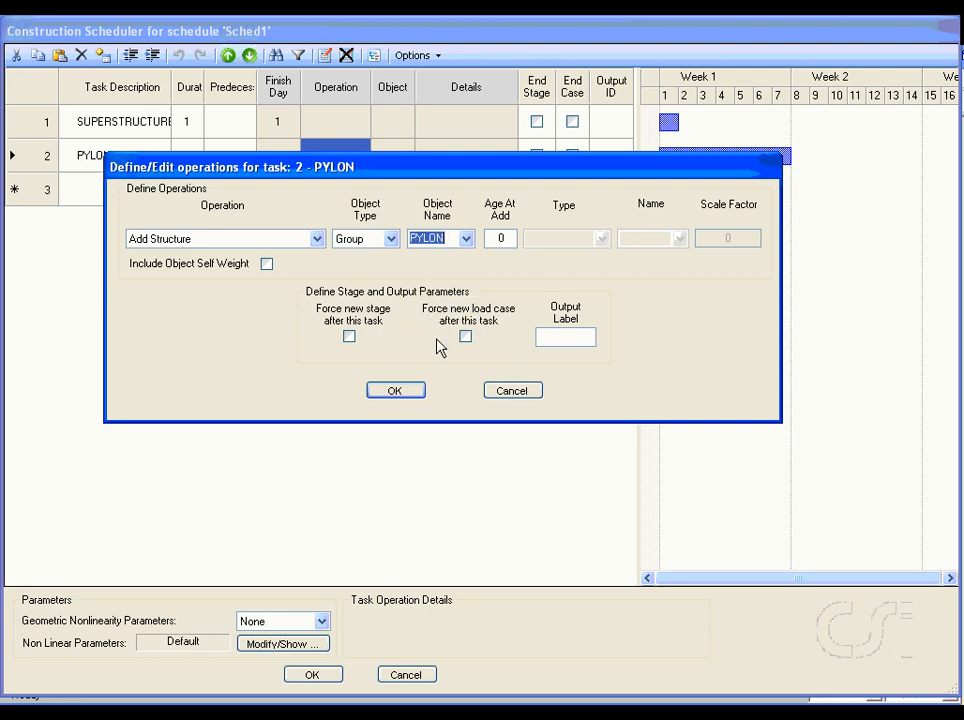
Include object self weight in the PYLON operation with the DEAD load pattern and a scale factor of 2.
{"action": "left_click", "coordinate": [266, 265]}
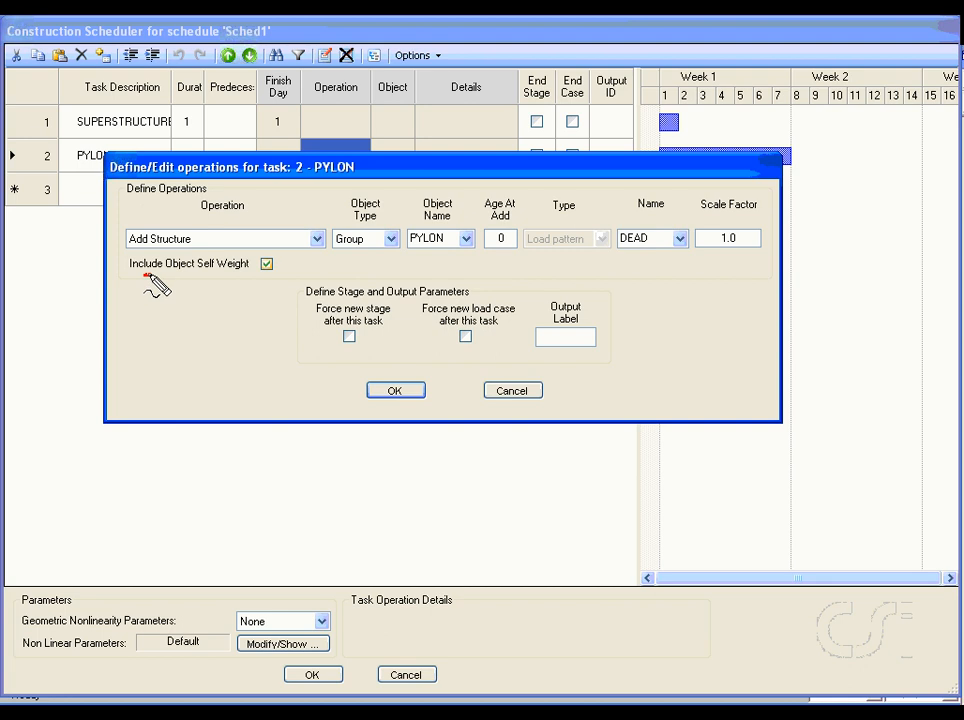
{"action": "left_click_drag", "start_coordinate": [146, 276], "coordinate": [226, 272]}
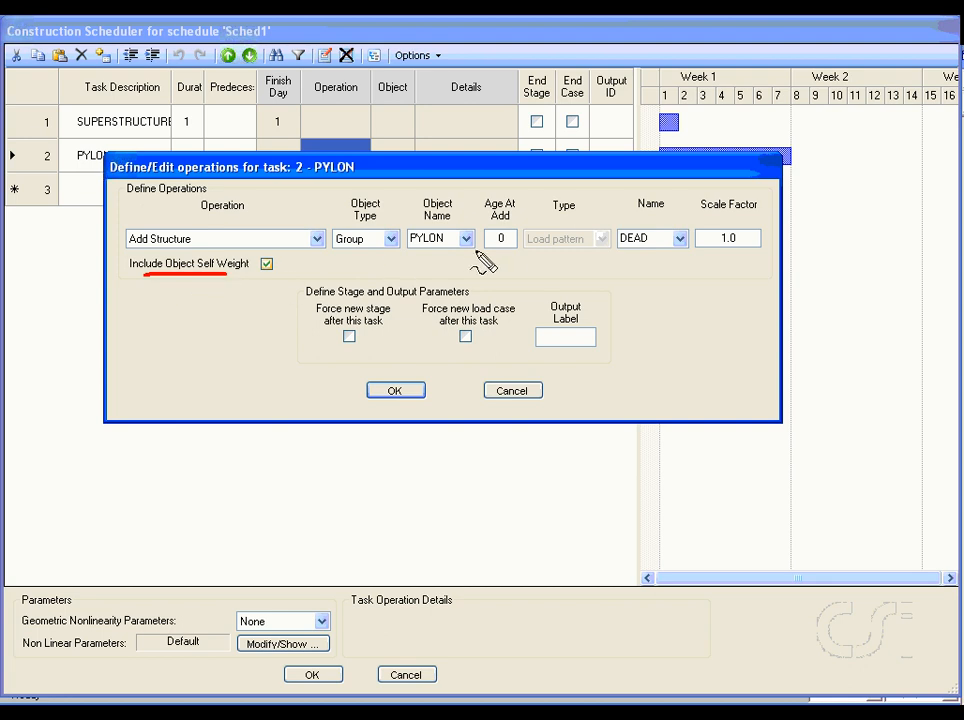
{"action": "double_click", "coordinate": [733, 238]}
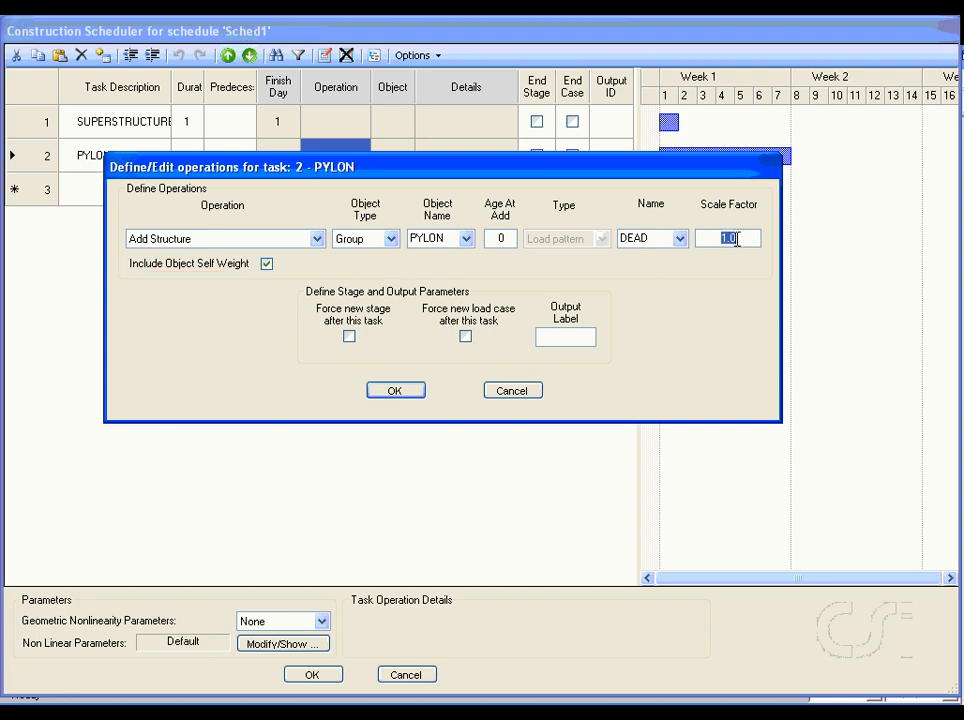
{"action": "type", "text": "2"}
{"action": "left_click", "coordinate": [396, 391]}
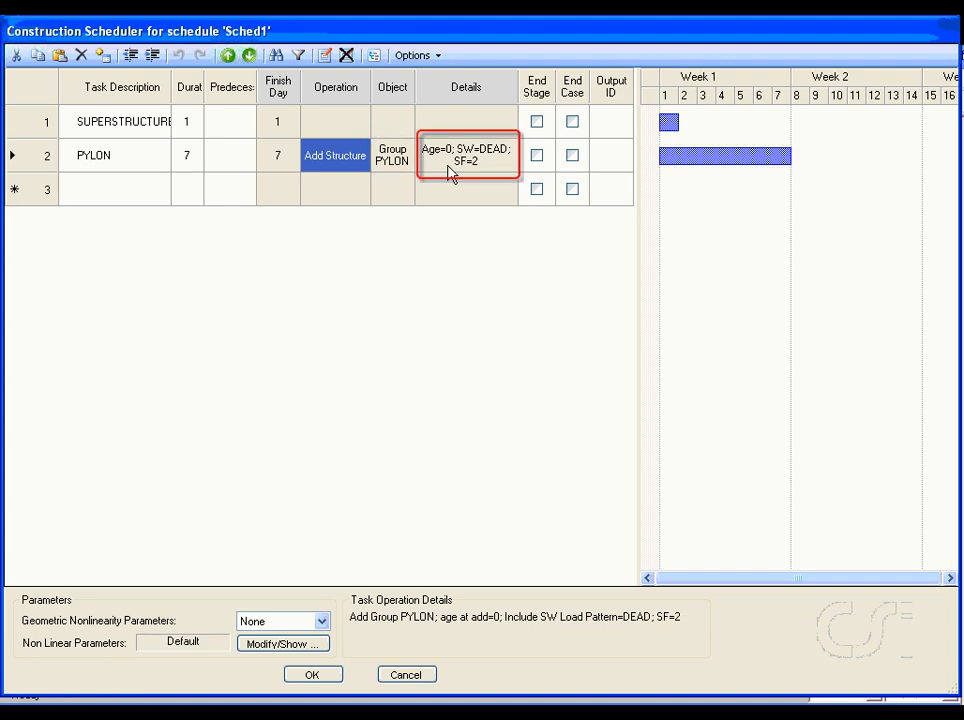
Set the PYLON task's output ID to PYLON and indent the task as a subtask of SUPERSTRUCTURE.
{"action": "left_click", "coordinate": [613, 162]}
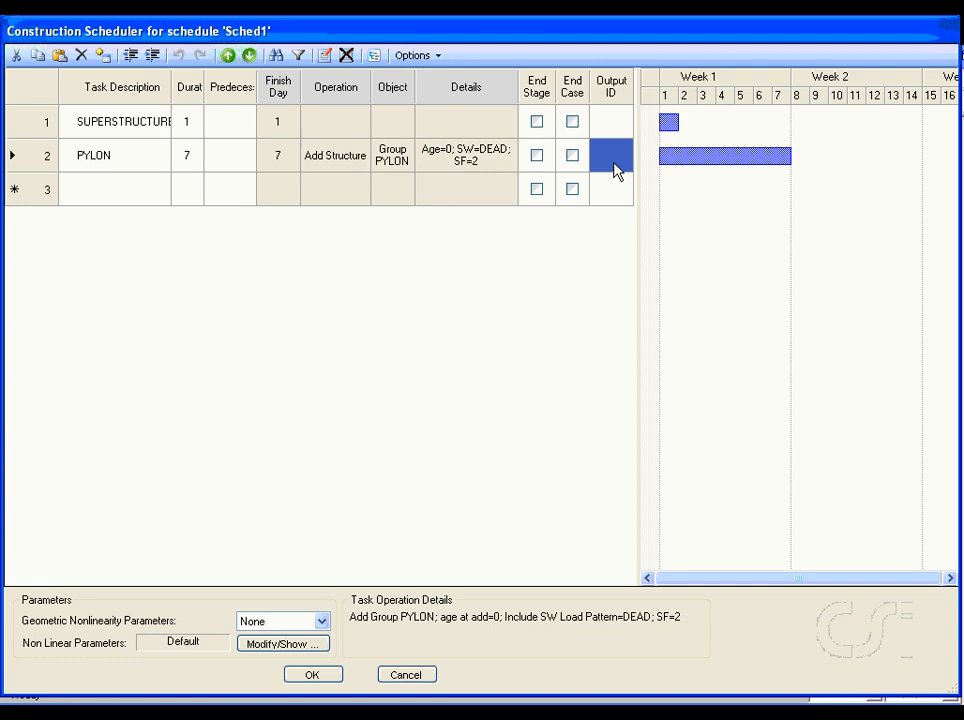
{"action": "type", "text": "PYLON"}
{"action": "left_click", "coordinate": [27, 158]}
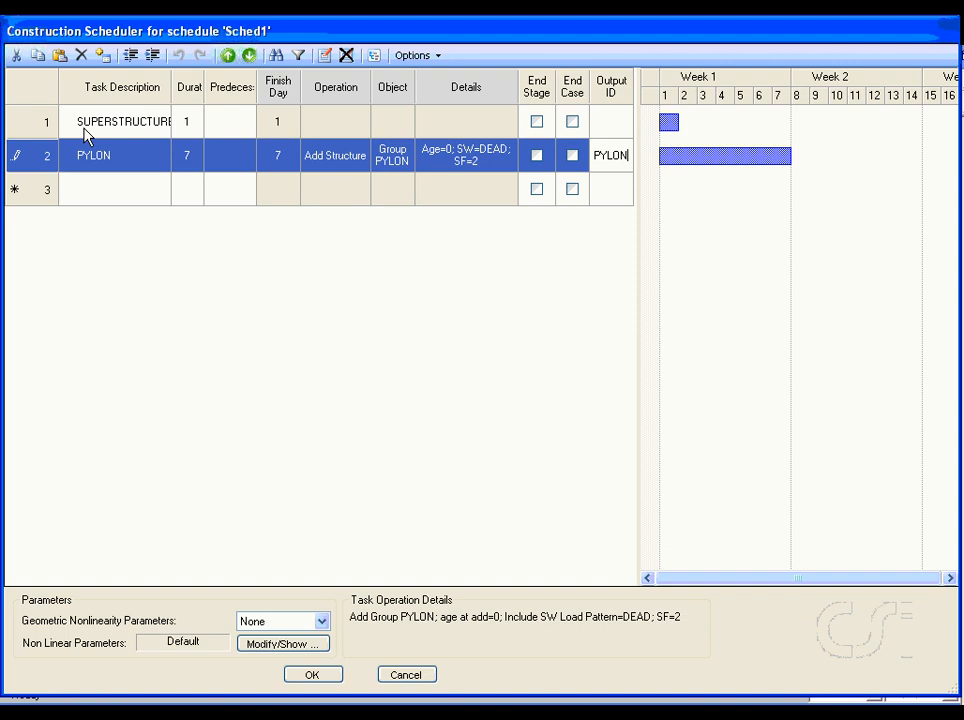
{"action": "left_click", "coordinate": [151, 57]}
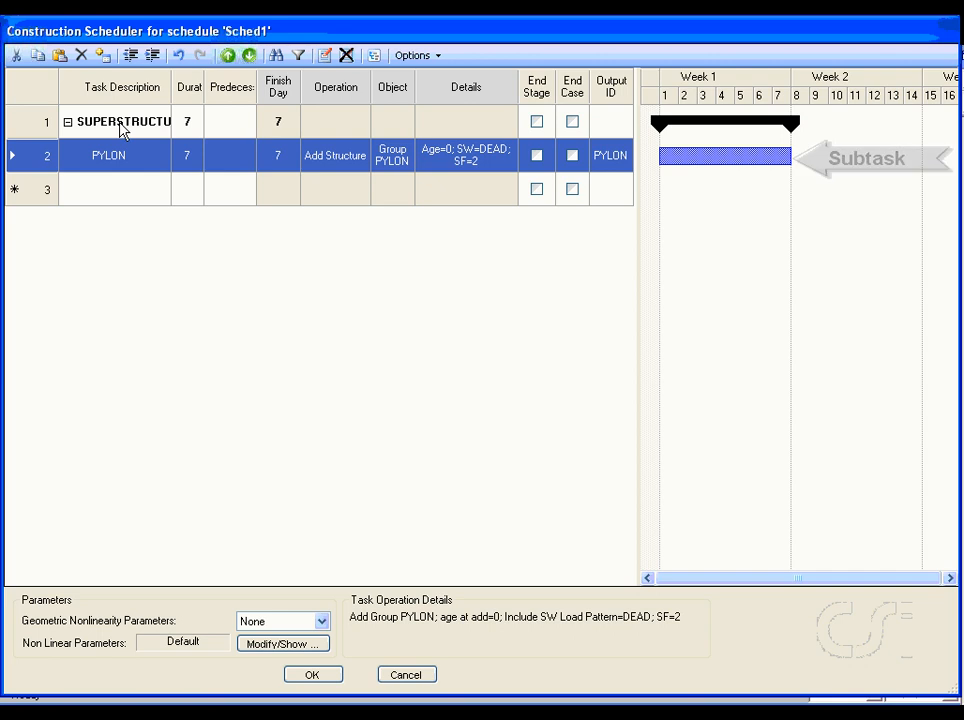
Add a third task named DECK1 with a duration of 3 days and task 2 as its predecessor.
{"action": "left_click", "coordinate": [92, 191]}
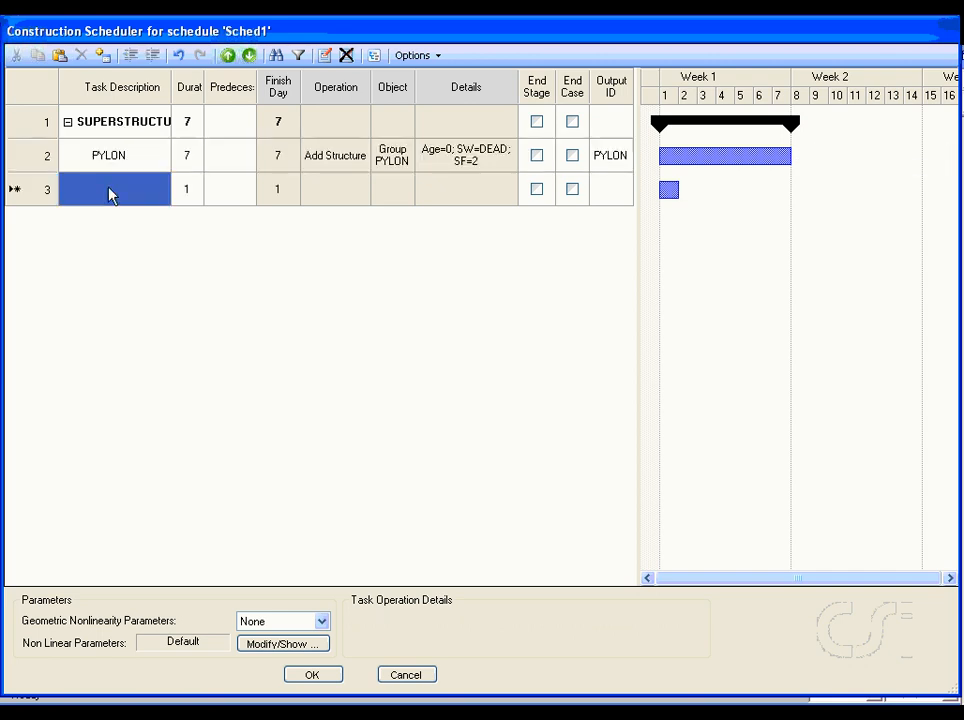
{"action": "type", "text": "DECK1"}
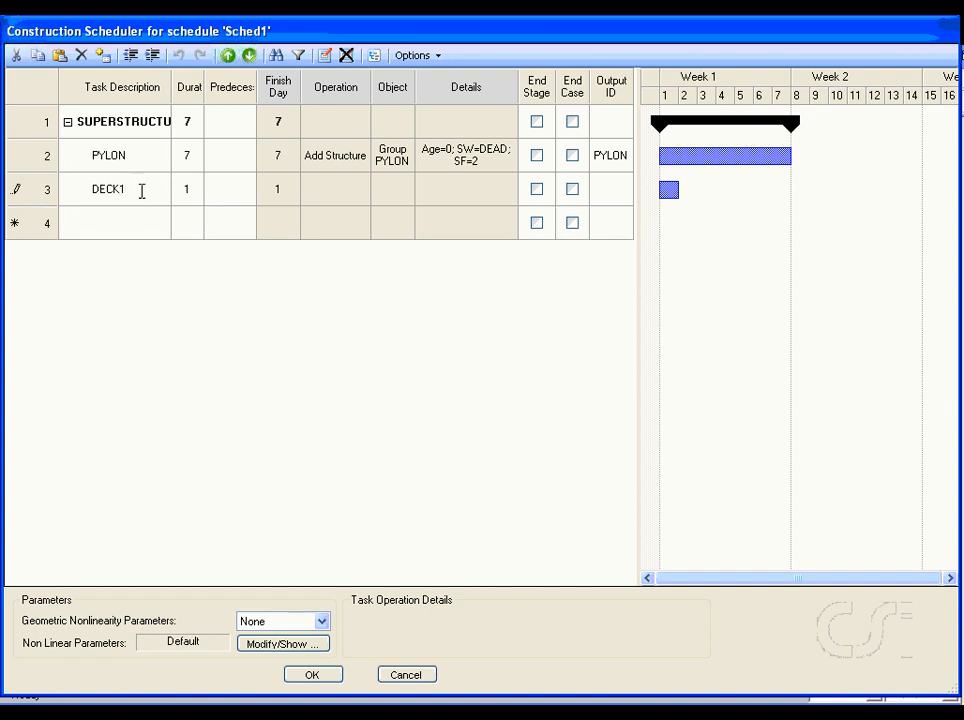
{"action": "left_click", "coordinate": [191, 194]}
{"action": "type", "text": "3"}
{"action": "left_click", "coordinate": [228, 200]}
{"action": "type", "text": "2"}
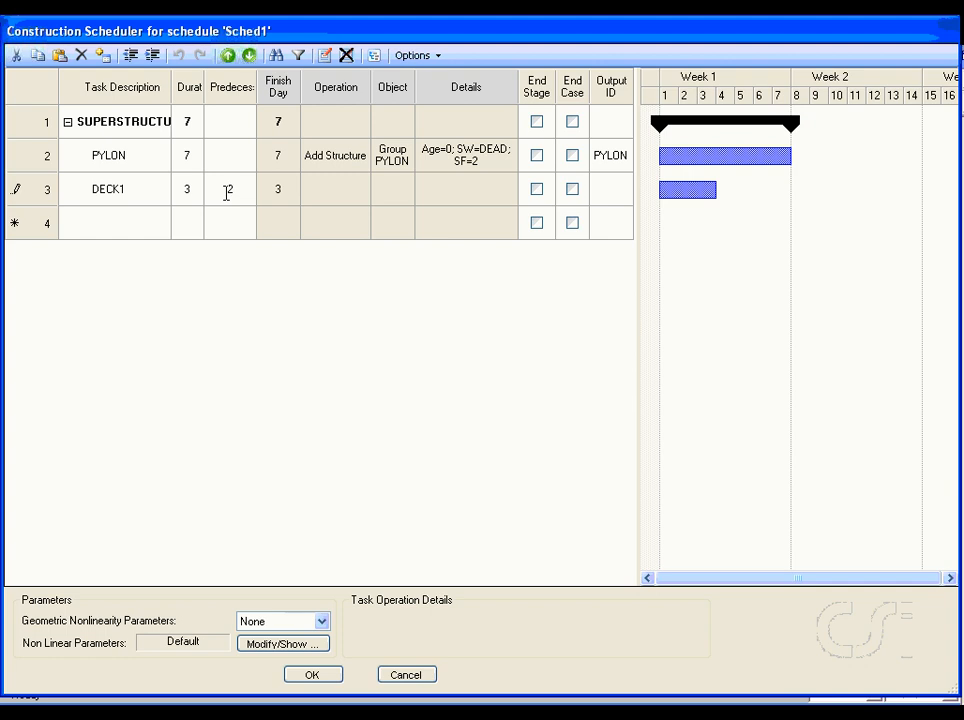
Define an Add Structure operation for the DECK1 task that acts on the DECK1 group with an age at add of 14.
{"action": "double_click", "coordinate": [318, 192]}
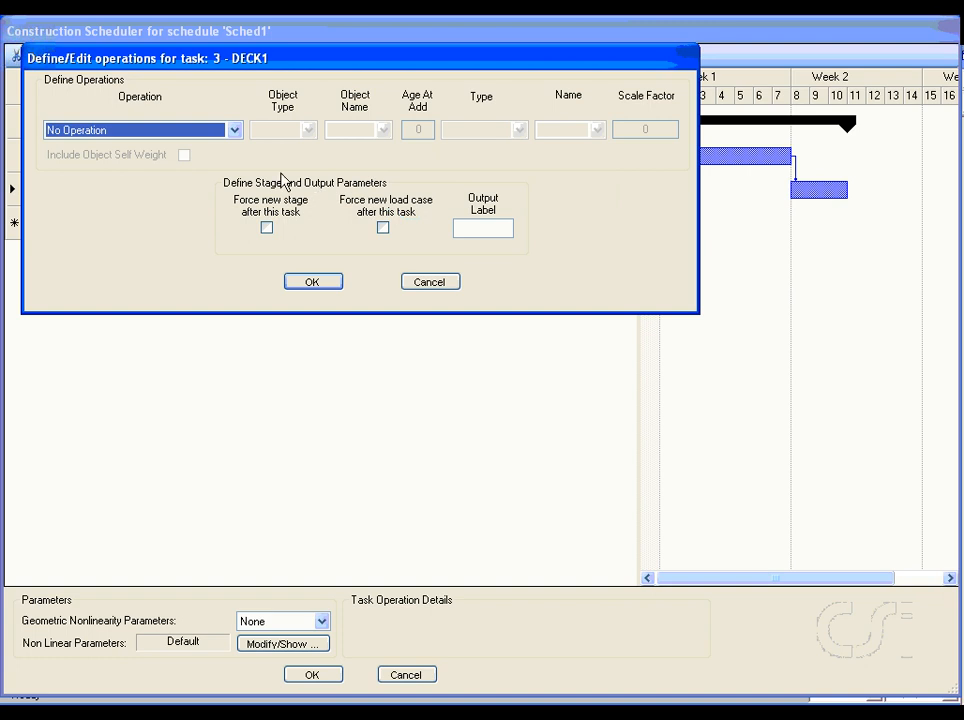
{"action": "left_click", "coordinate": [205, 130]}
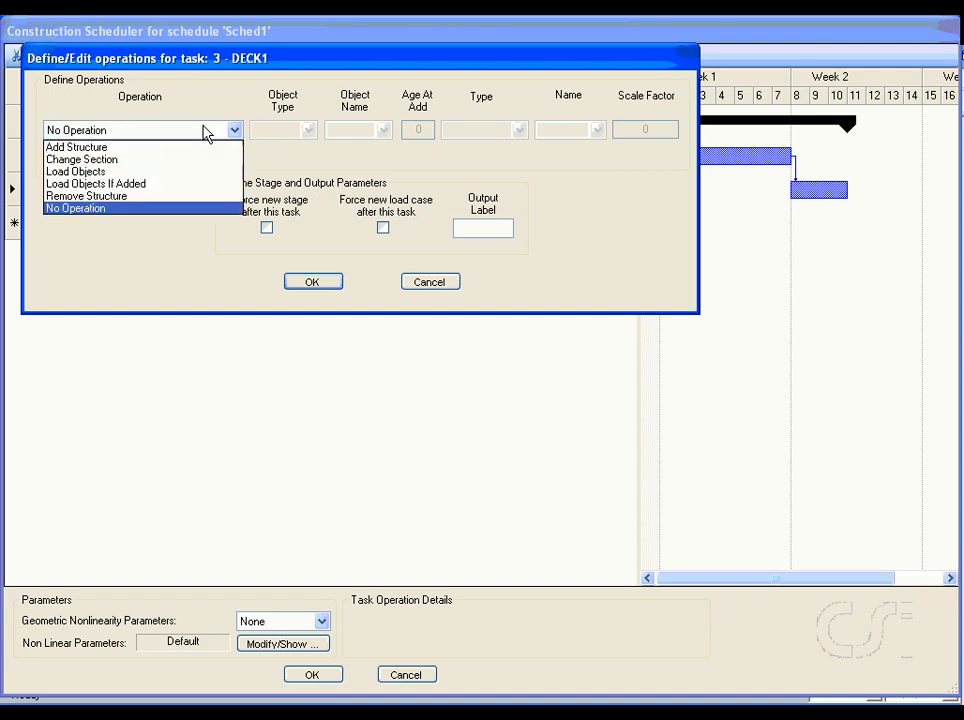
{"action": "left_click", "coordinate": [108, 147]}
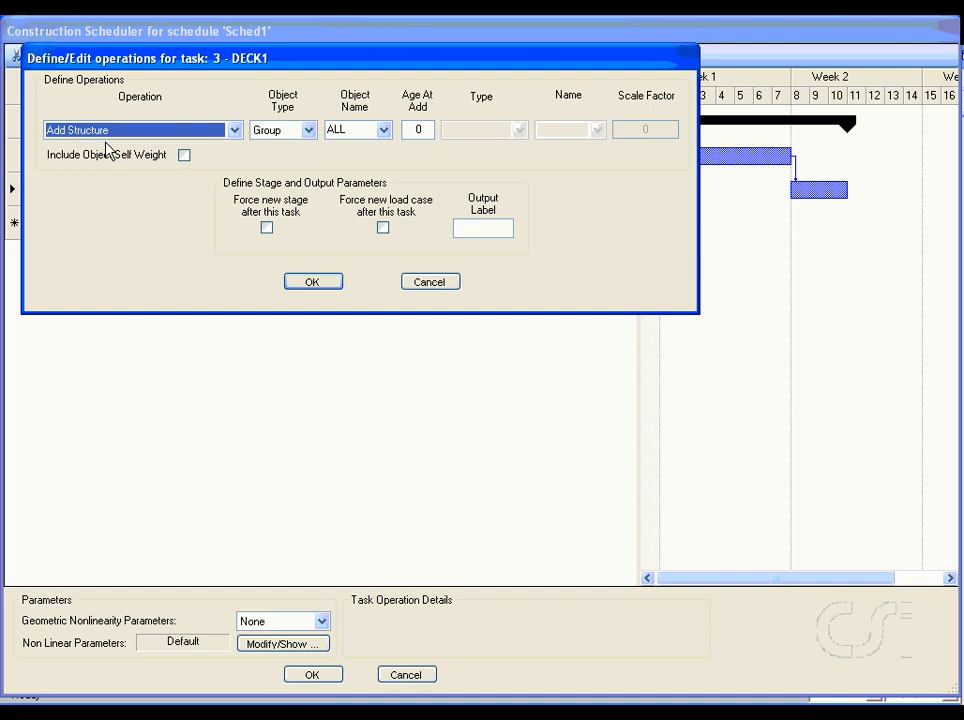
{"action": "left_click", "coordinate": [385, 132]}
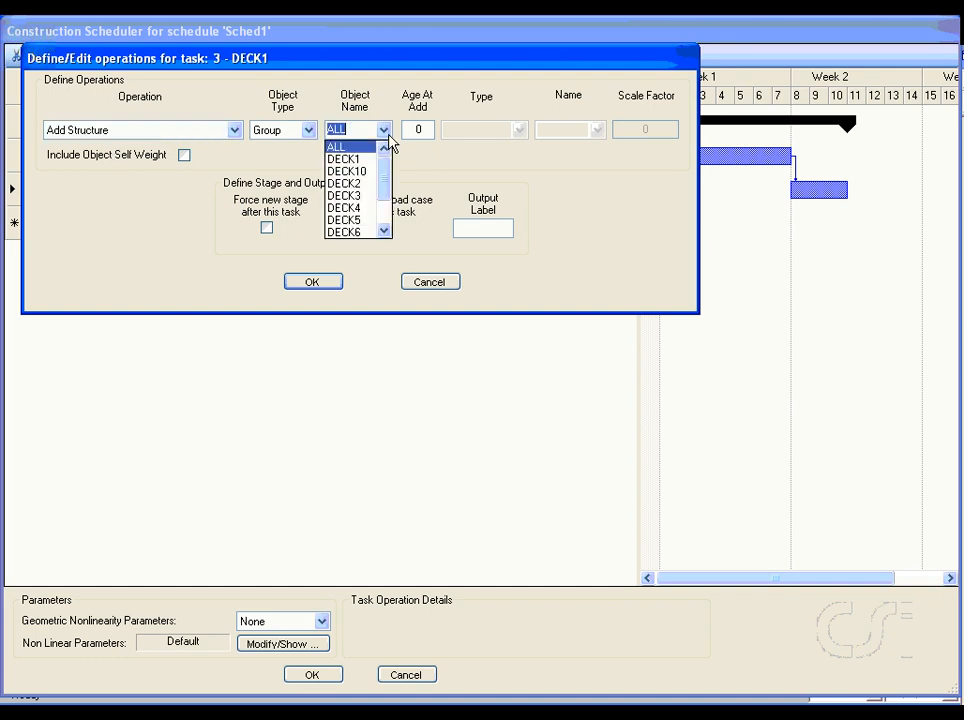
{"action": "left_click", "coordinate": [346, 159]}
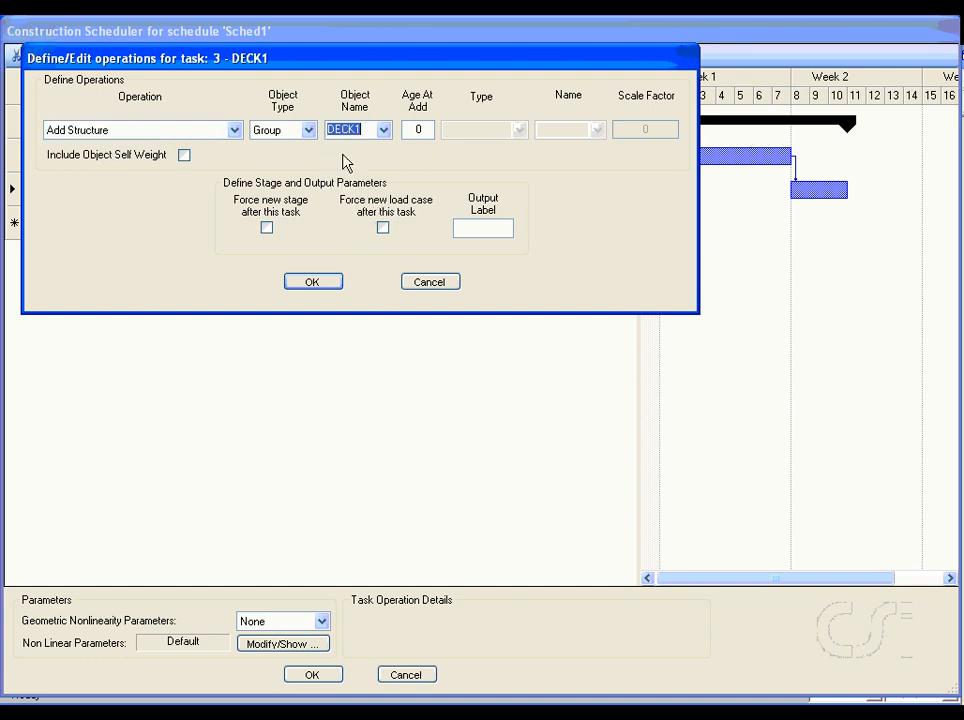
{"action": "left_click", "coordinate": [419, 130]}
{"action": "double_click", "coordinate": [419, 130]}
{"action": "type", "text": "14"}
Include object self weight in the DECK1 operation with the DEAD load pattern and a scale factor of 2.
{"action": "left_click", "coordinate": [184, 155]}
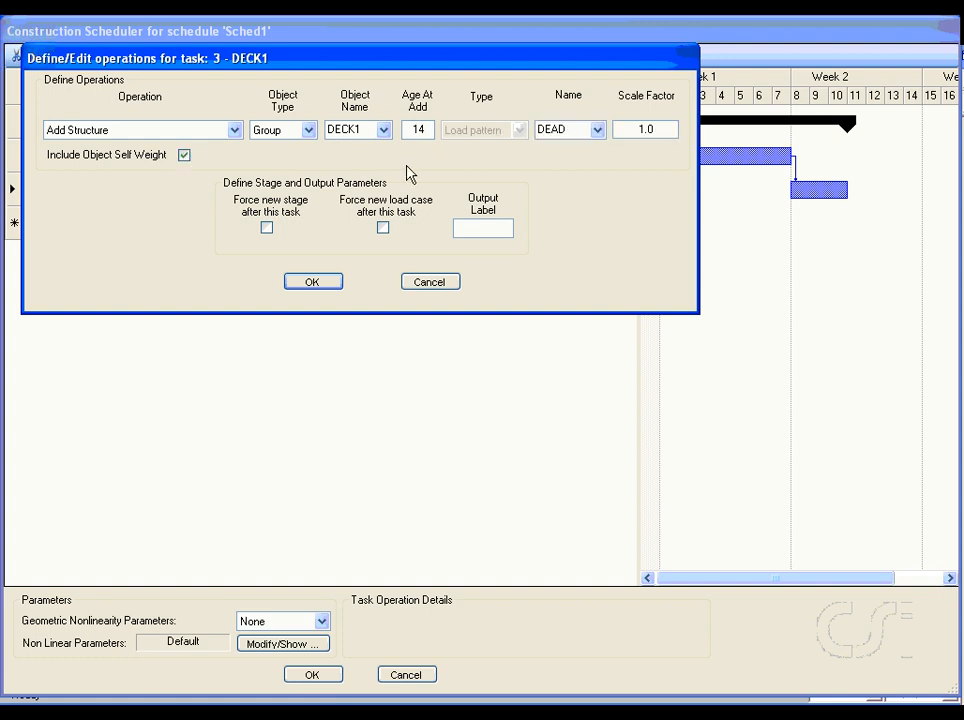
{"action": "left_click", "coordinate": [664, 126]}
{"action": "double_click", "coordinate": [664, 123]}
{"action": "type", "text": "2"}
{"action": "left_click", "coordinate": [320, 281]}
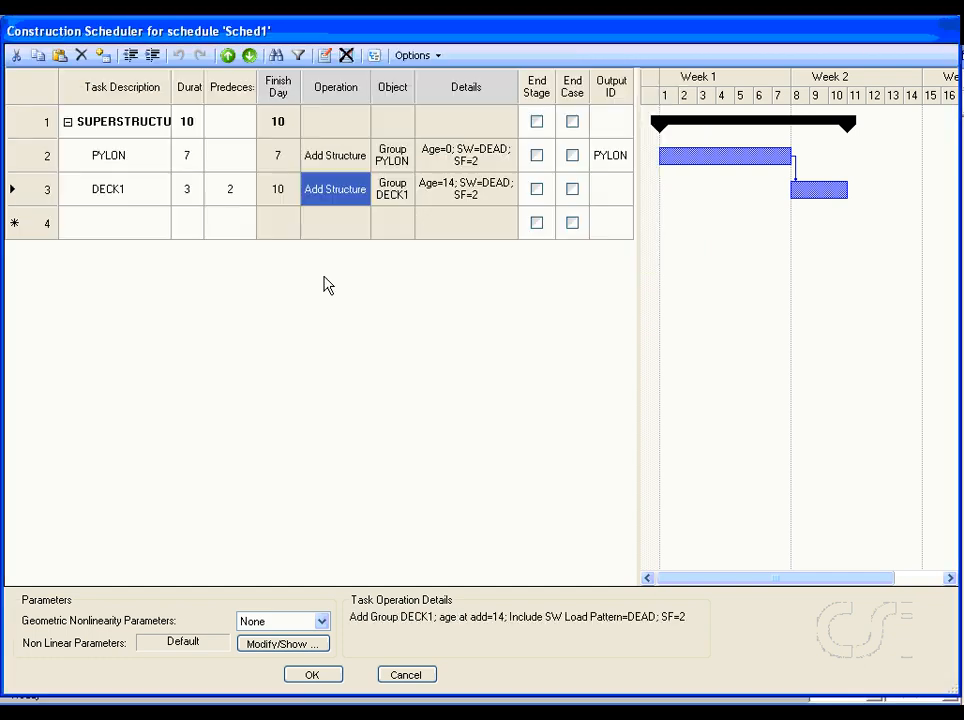
Set the DECK1 task's output ID to DECK1 and add a fourth task named DECK2.
{"action": "left_click", "coordinate": [607, 191]}
{"action": "type", "text": "DE"}
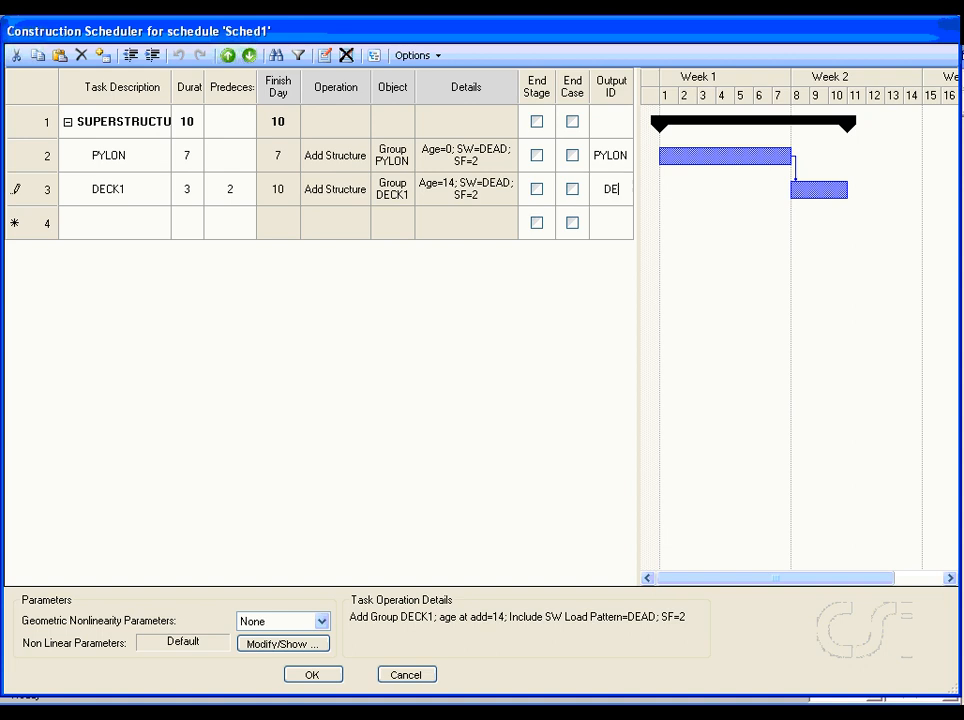
{"action": "type", "text": "CK1"}
{"action": "left_click", "coordinate": [120, 233]}
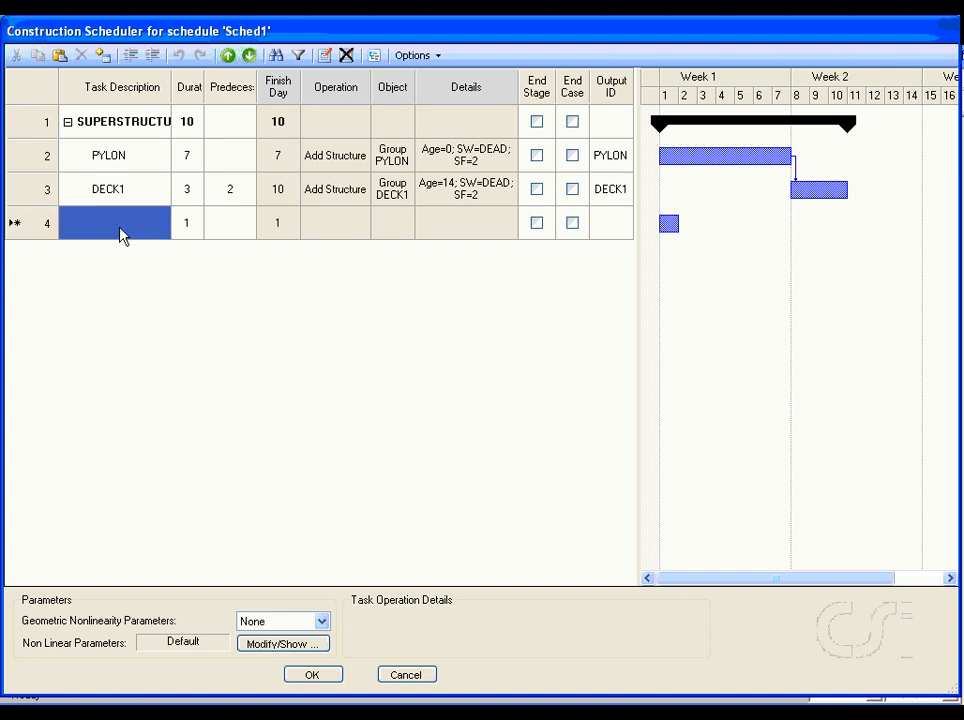
{"action": "type", "text": "DECK2"}
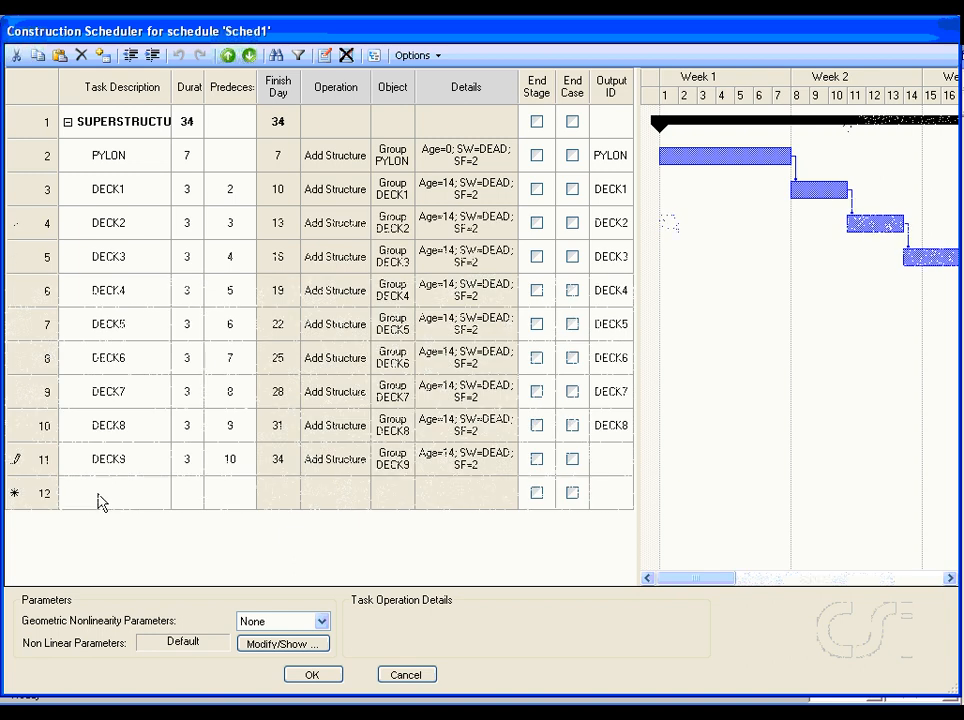
Add a task named DECK10 below DECK9 with a duration of 3 days and task 11 as its predecessor.
{"action": "left_click", "coordinate": [100, 500]}
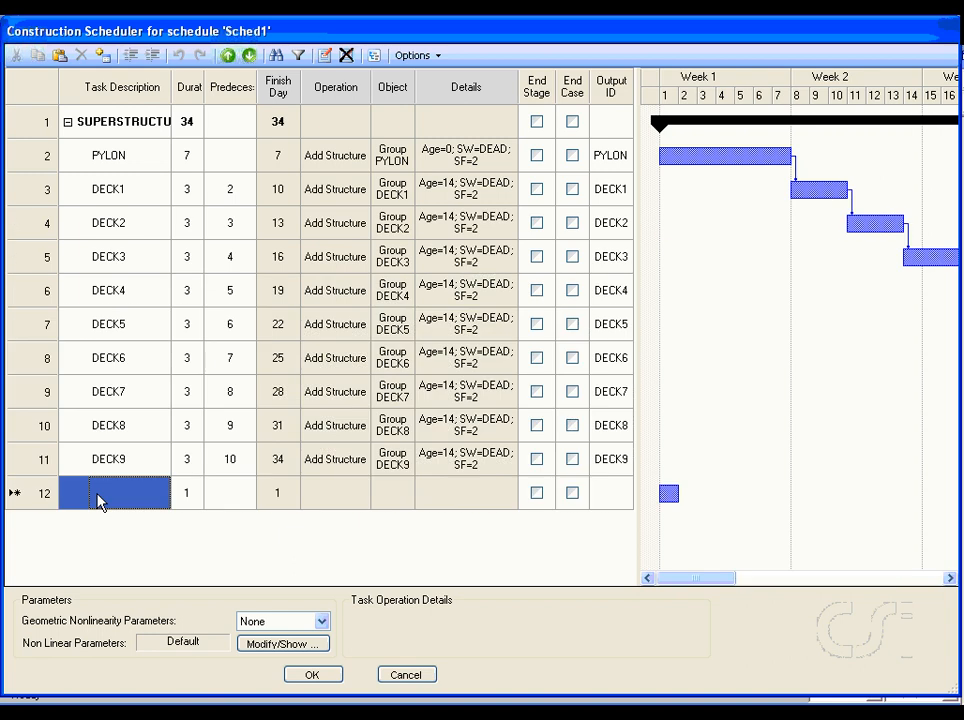
{"action": "type", "text": "DECK"}
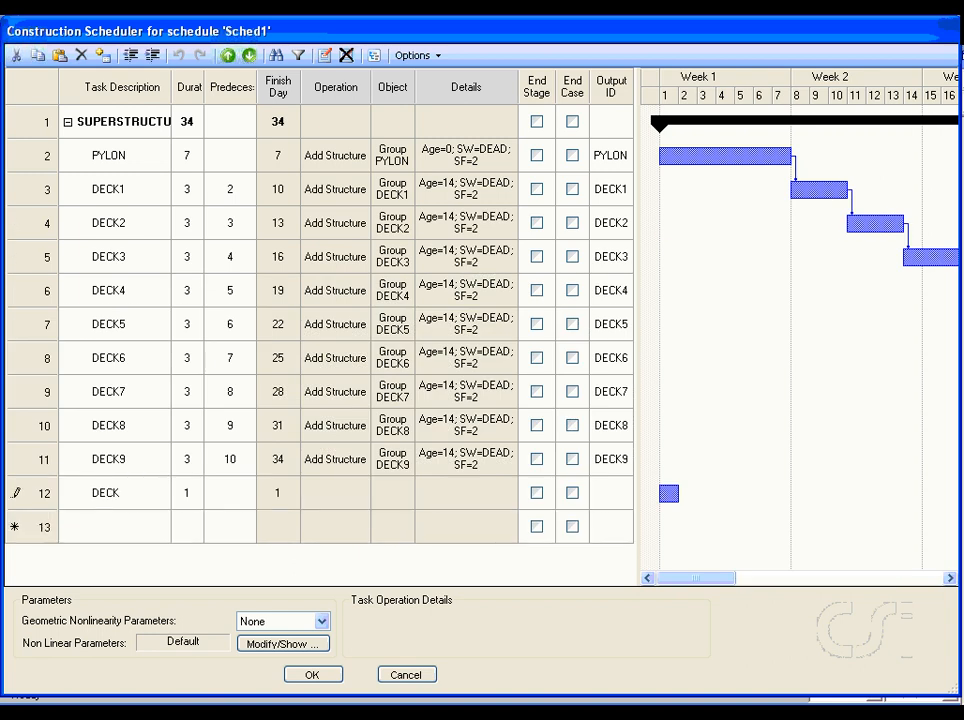
{"action": "type", "text": "10"}
{"action": "left_click", "coordinate": [190, 497]}
{"action": "type", "text": "3"}
{"action": "left_click", "coordinate": [236, 497]}
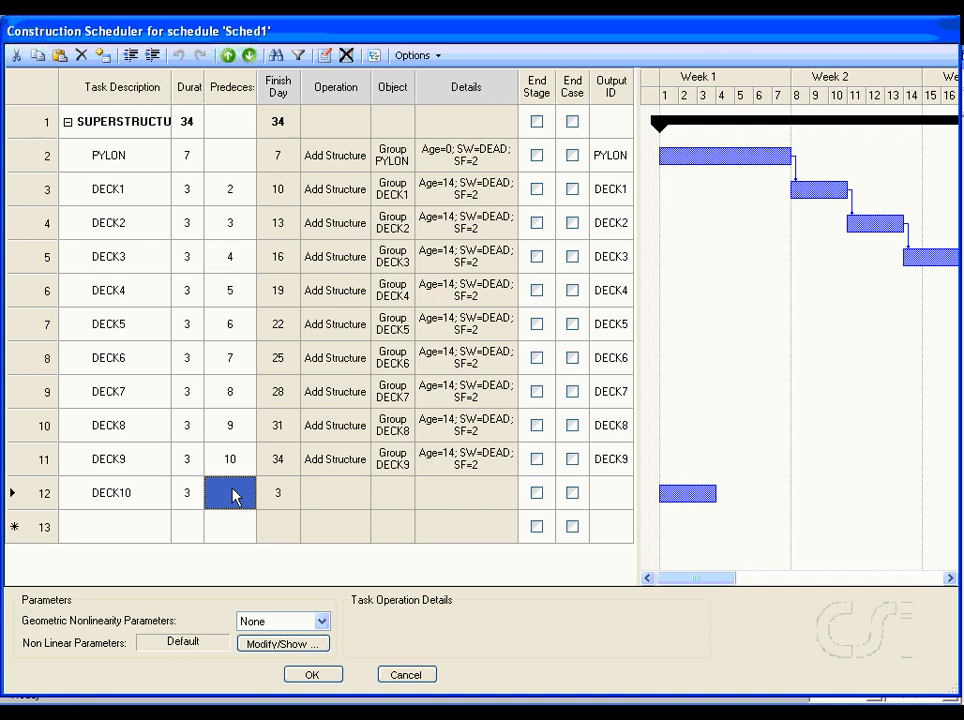
{"action": "type", "text": "11"}
Define an Add Structure operation for the DECK10 task that acts on the DECK10 group with an age at add of 14.
{"action": "left_click", "coordinate": [320, 500]}
{"action": "left_click", "coordinate": [318, 500]}
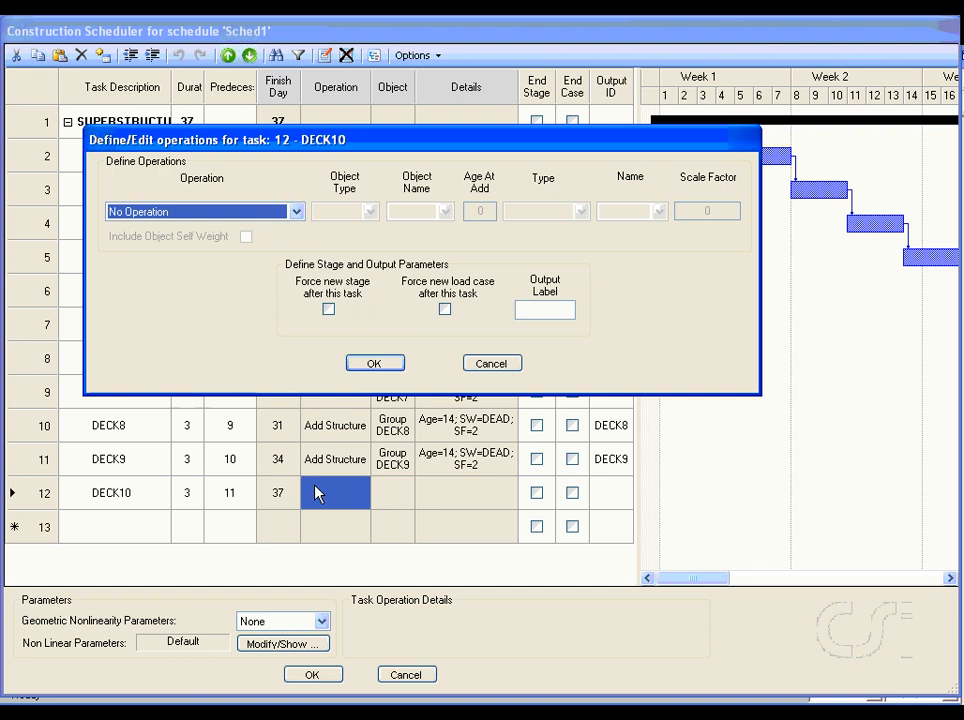
{"action": "left_click", "coordinate": [295, 211]}
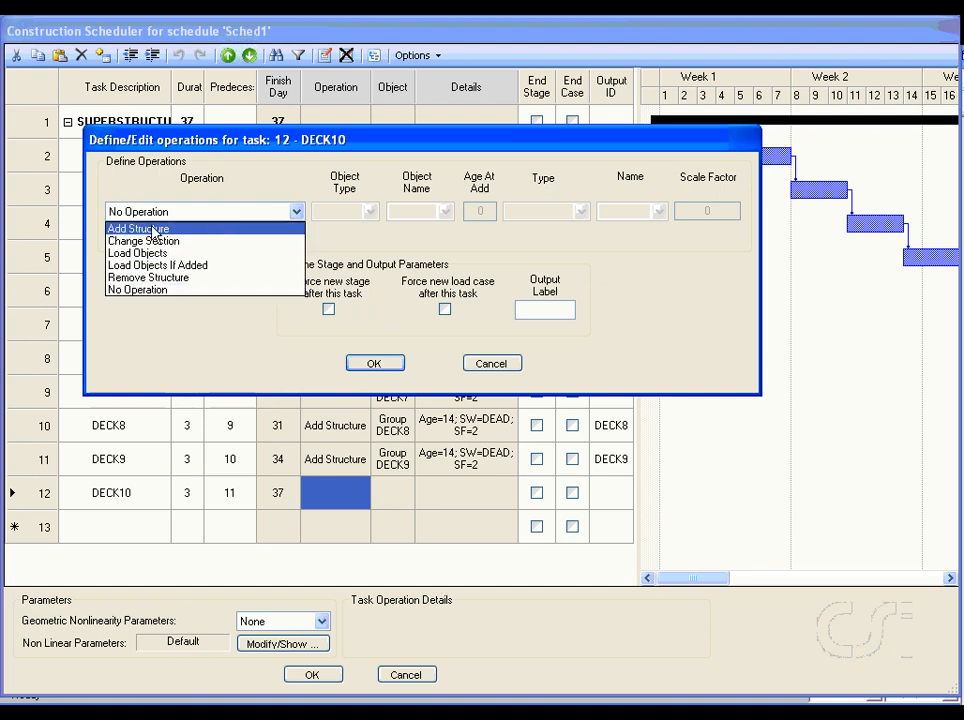
{"action": "left_click", "coordinate": [165, 229]}
{"action": "left_click", "coordinate": [446, 212]}
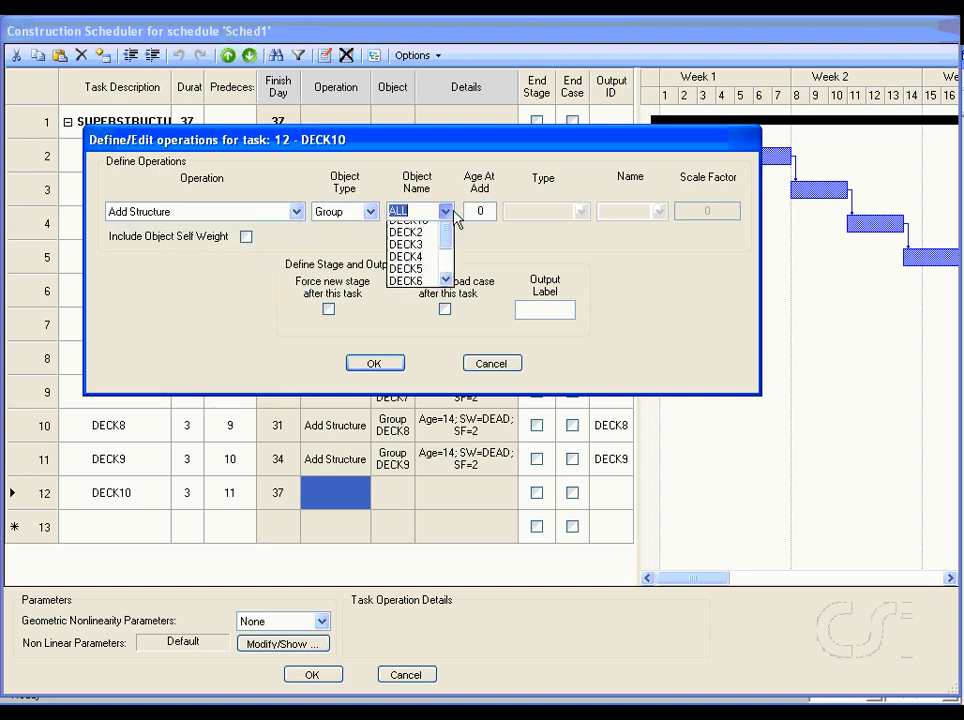
{"action": "left_click", "coordinate": [428, 251]}
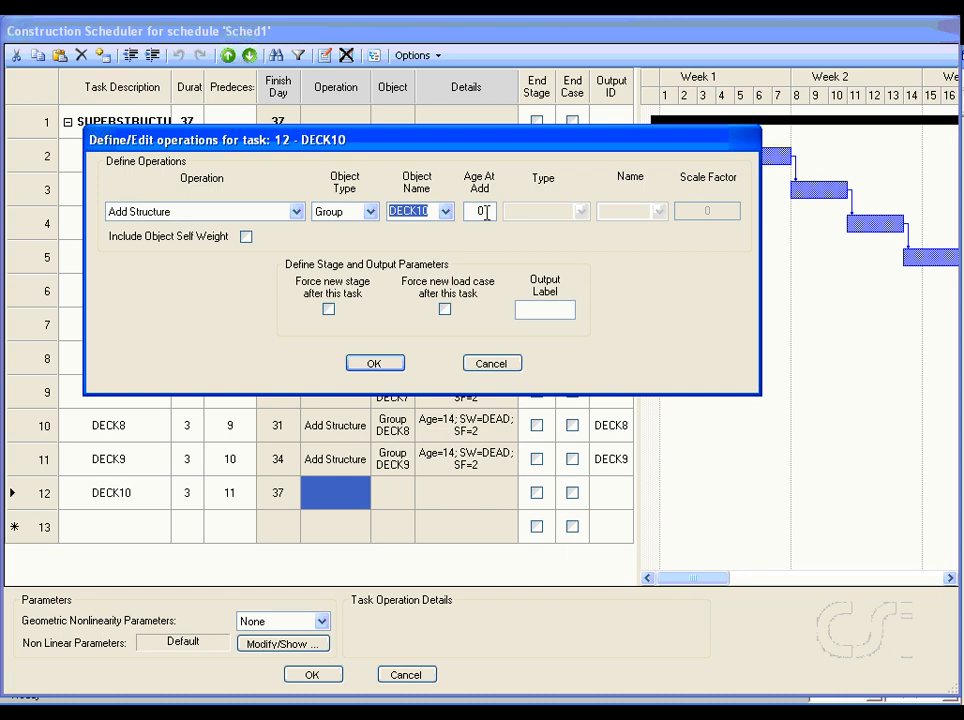
{"action": "double_click", "coordinate": [482, 211]}
{"action": "type", "text": "14"}
Include object self weight in the DECK10 operation with the DEAD load pattern and a scale factor of 2.
{"action": "left_click", "coordinate": [246, 237]}
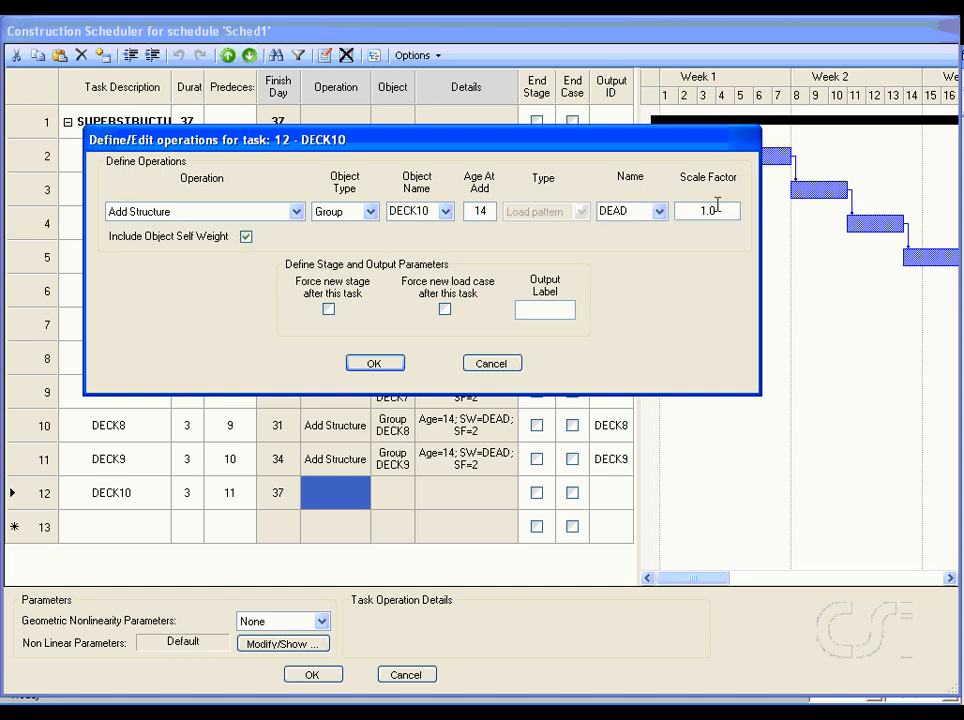
{"action": "double_click", "coordinate": [719, 208]}
{"action": "type", "text": "2"}
{"action": "left_click", "coordinate": [376, 365]}
Set the DECK10 task's output ID to DECK10.
{"action": "left_click", "coordinate": [612, 494]}
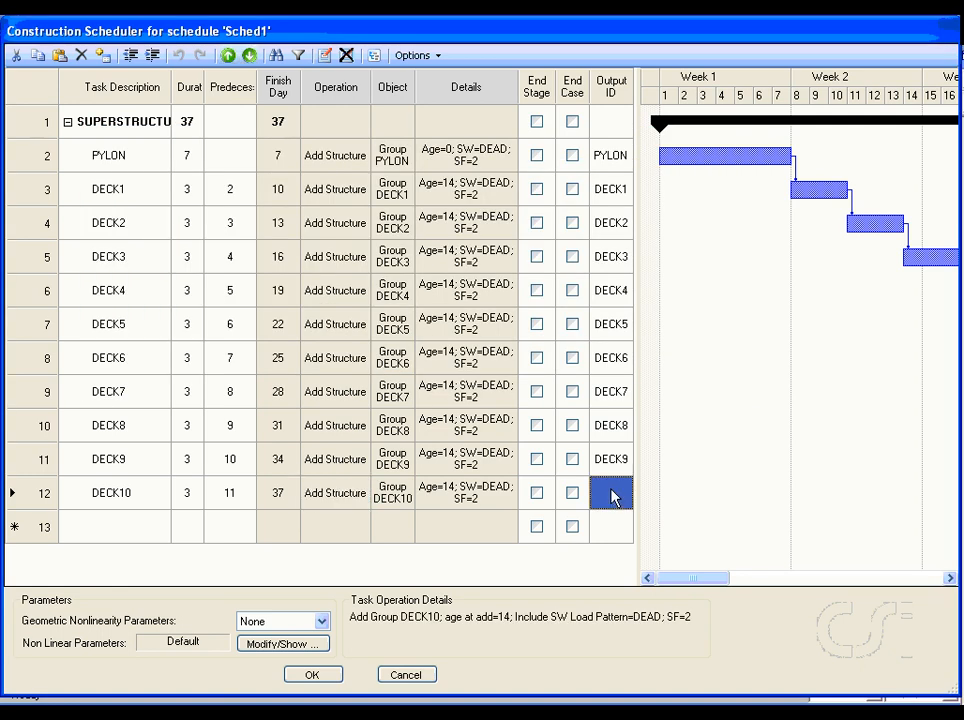
{"action": "type", "text": "DECK10"}
{"action": "left_click_drag", "start_coordinate": [700, 587], "coordinate": [673, 576]}
Add a task named POST BUILD below the DECK10 task.
{"action": "left_click", "coordinate": [96, 534]}
{"action": "type", "text": "POS"}
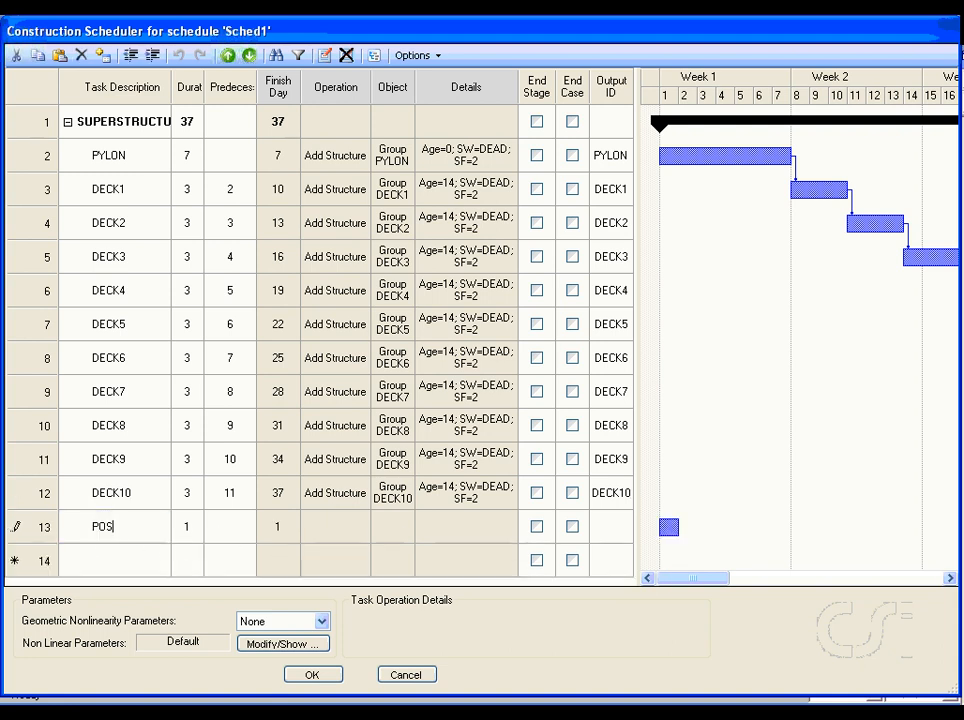
{"action": "type", "text": "T BUILD"}
Add a task named TIME1 below POST BUILD with a duration of 3 days and task 12 as its predecessor.
{"action": "left_click", "coordinate": [108, 560]}
{"action": "type", "text": "TIM"}
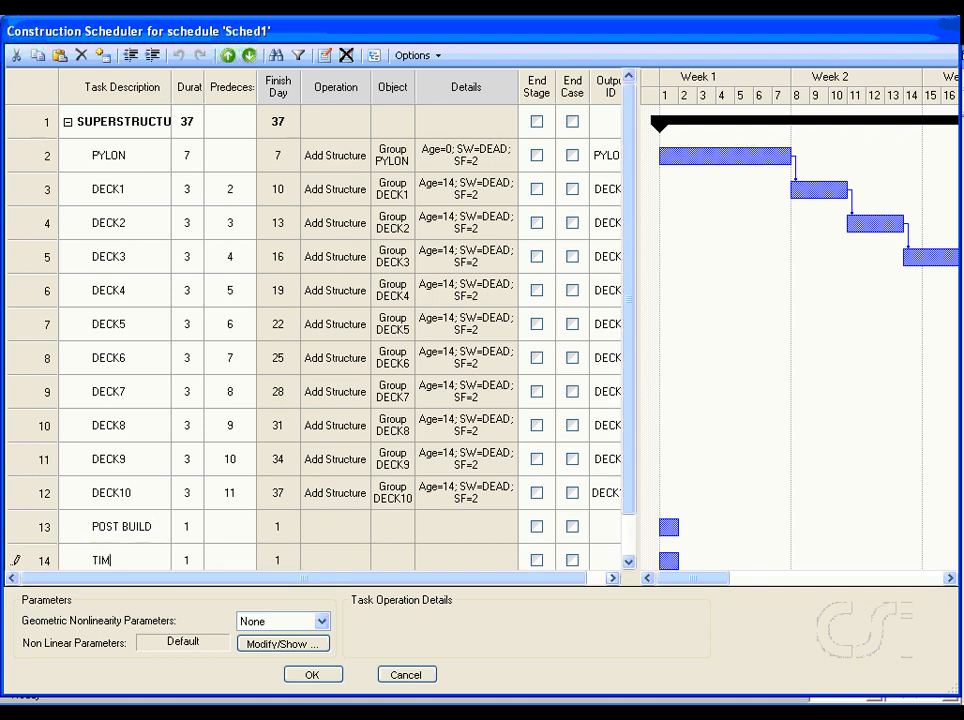
{"action": "type", "text": "E1"}
{"action": "left_click", "coordinate": [193, 561]}
{"action": "type", "text": "3"}
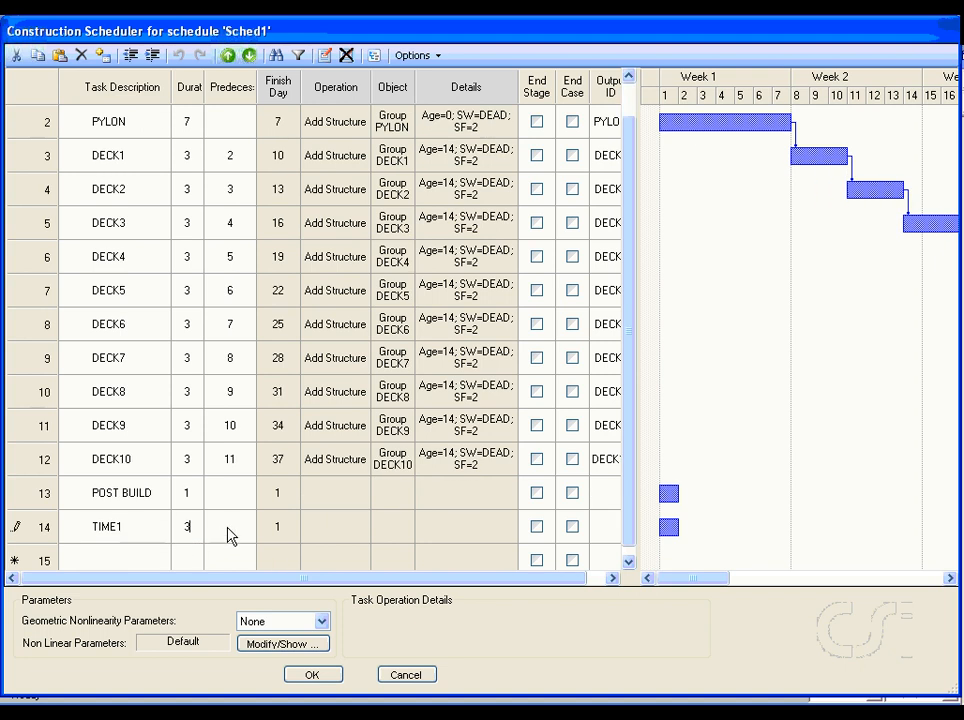
{"action": "left_click", "coordinate": [230, 535]}
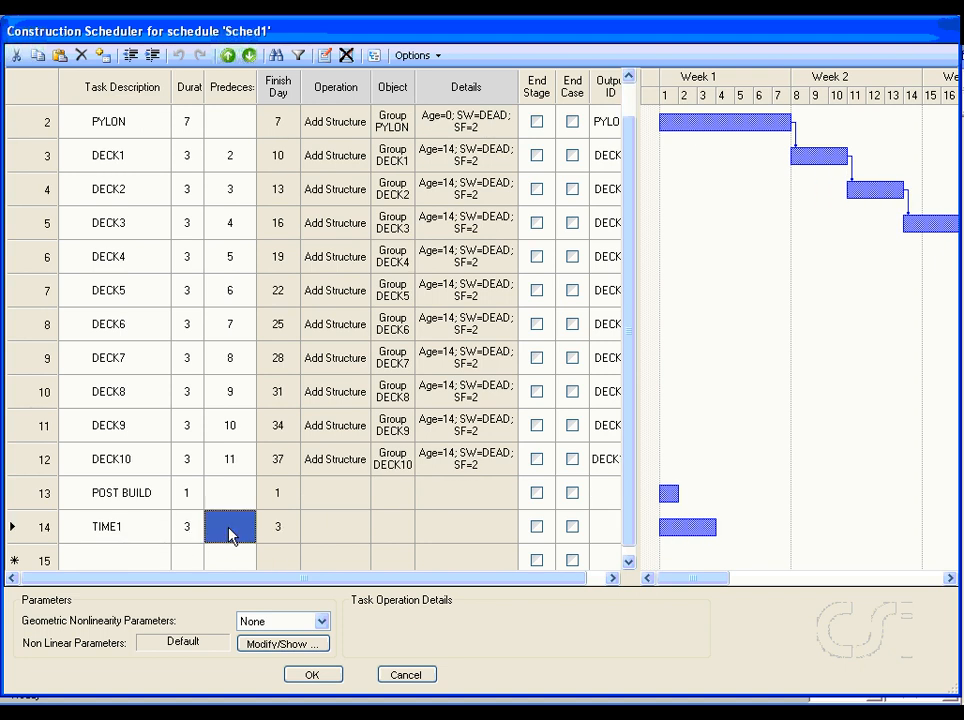
{"action": "type", "text": "12"}
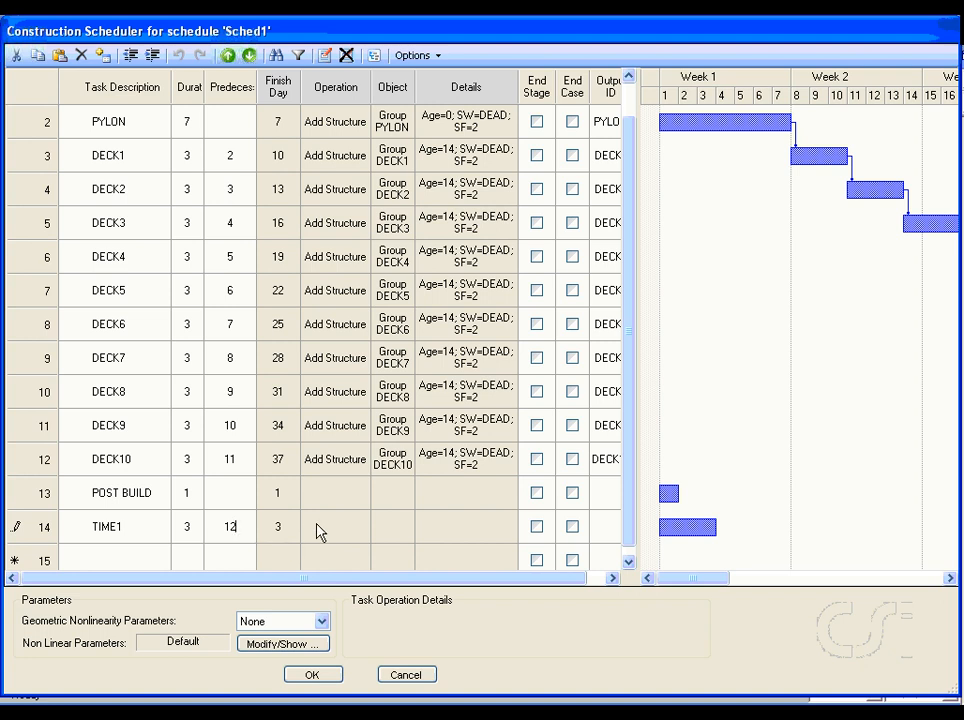
Set the TIME1 task's output ID to TIME1 and add a task named TIME2 below it.
{"action": "left_click", "coordinate": [588, 530]}
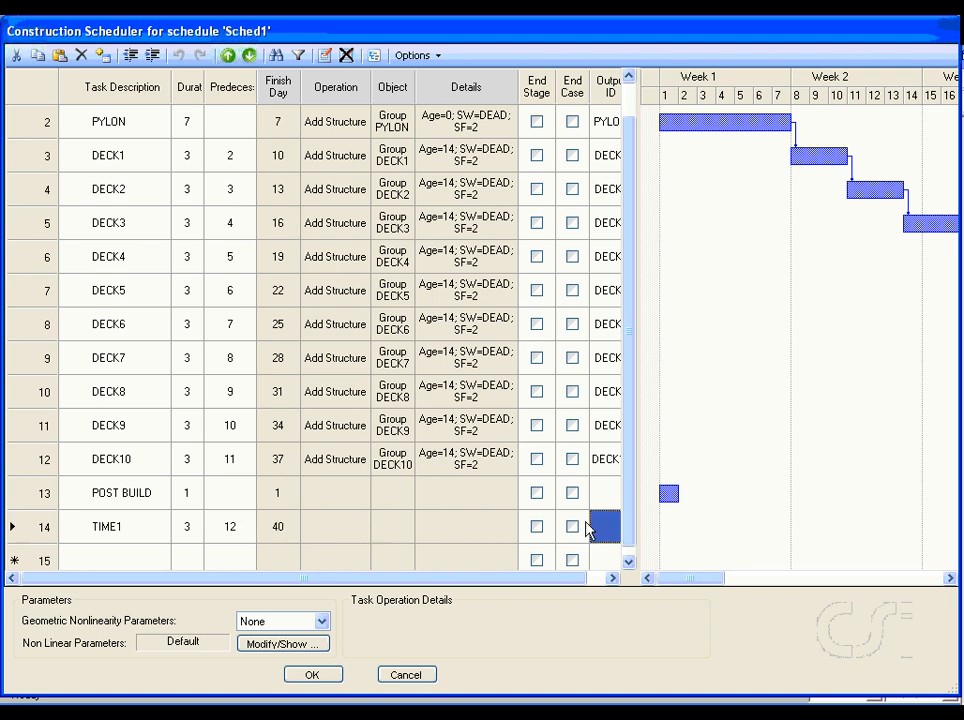
{"action": "type", "text": "TIM"}
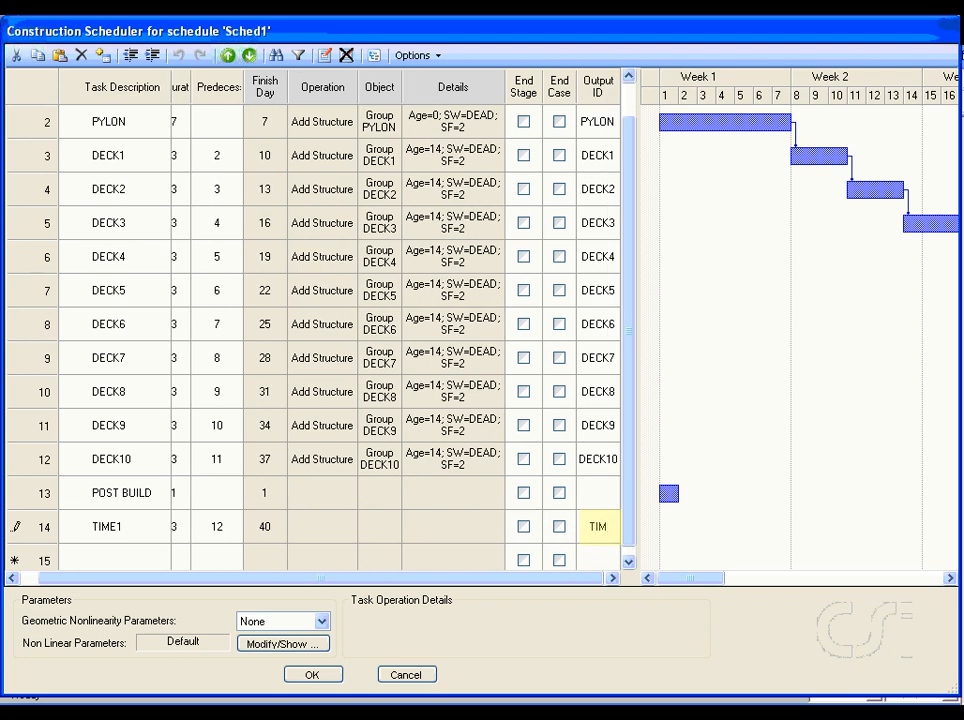
{"action": "type", "text": "E1"}
{"action": "left_click", "coordinate": [117, 562]}
{"action": "type", "text": "TIME7"}
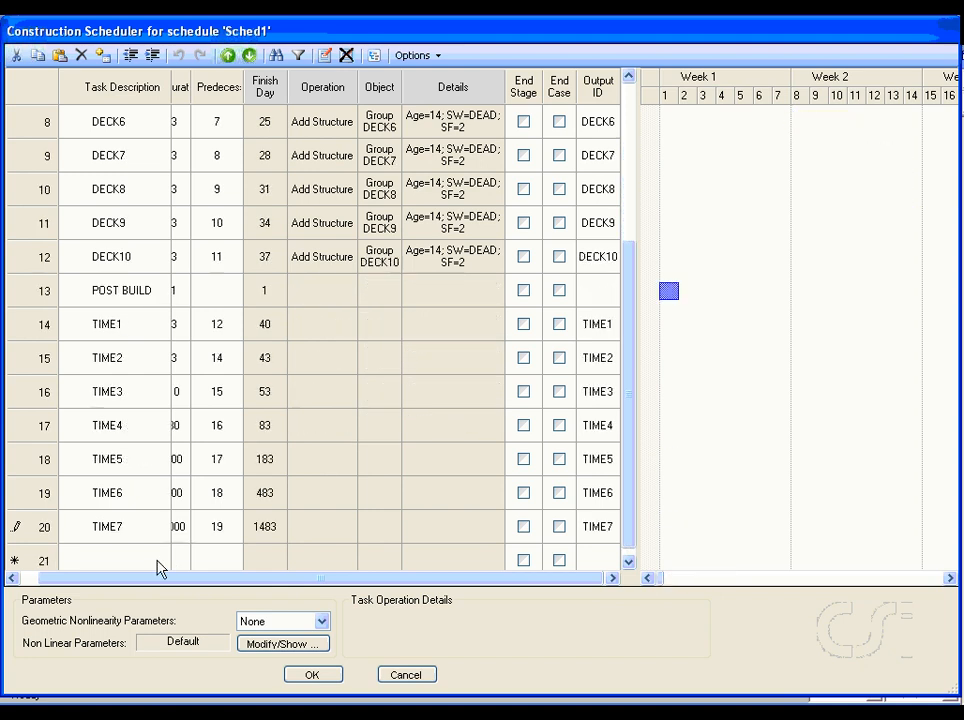
Add a task named TIME8 below TIME7 with a duration of 3000 days, task 20 as predecessor and output ID TIME8.
{"action": "left_click", "coordinate": [158, 568]}
{"action": "type", "text": "TIME"}
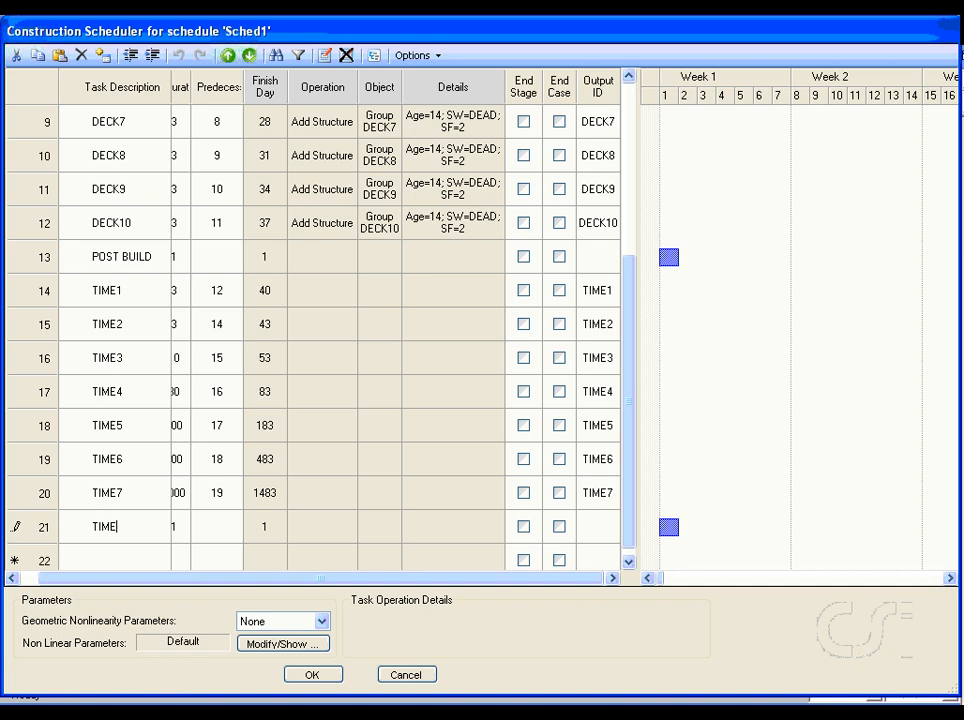
{"action": "type", "text": "8"}
{"action": "left_click", "coordinate": [181, 536]}
{"action": "type", "text": "3000"}
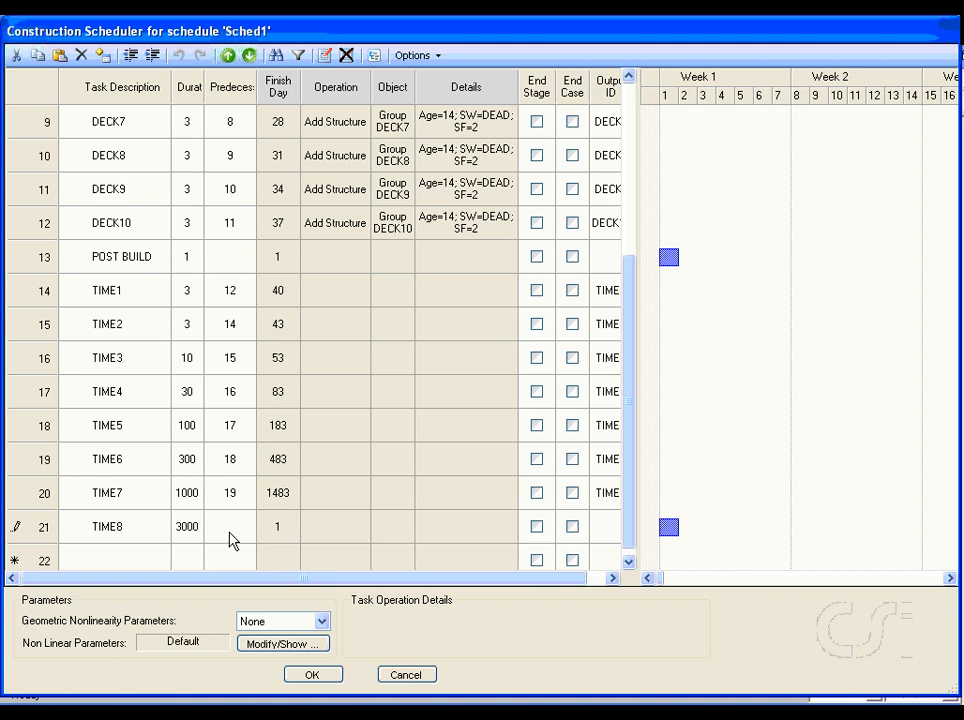
{"action": "left_click", "coordinate": [228, 530]}
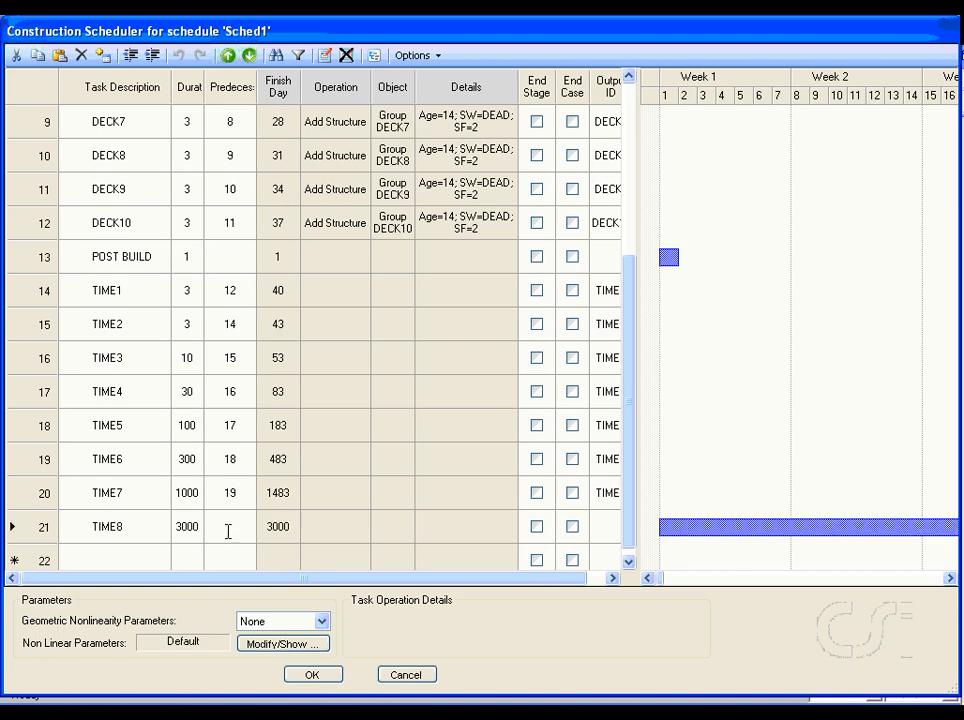
{"action": "type", "text": "20"}
{"action": "left_click", "coordinate": [607, 530]}
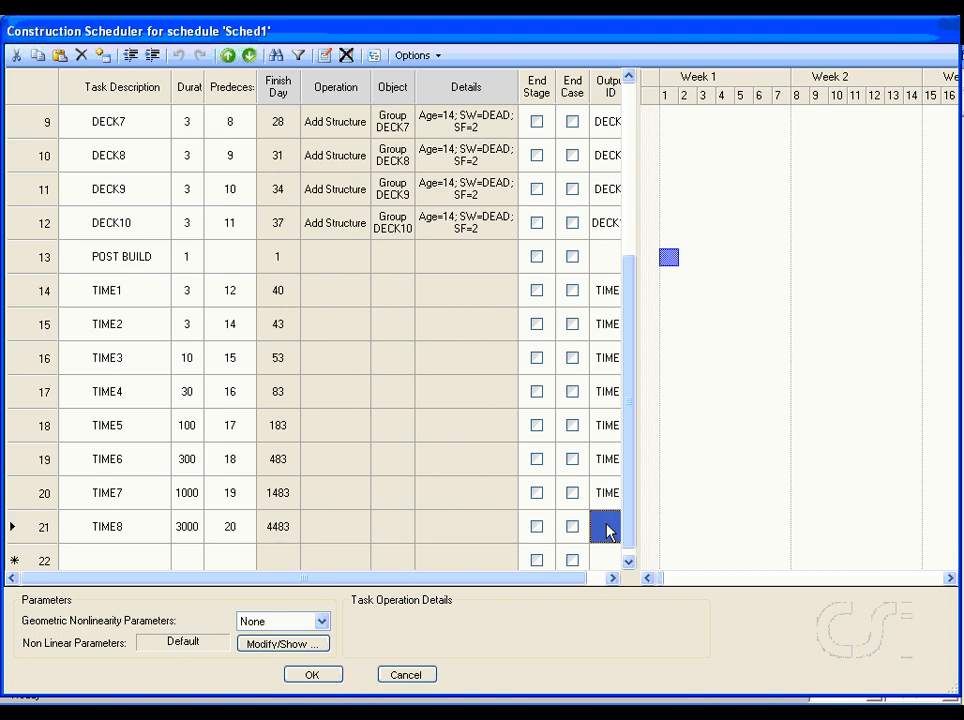
{"action": "type", "text": "TIME8"}
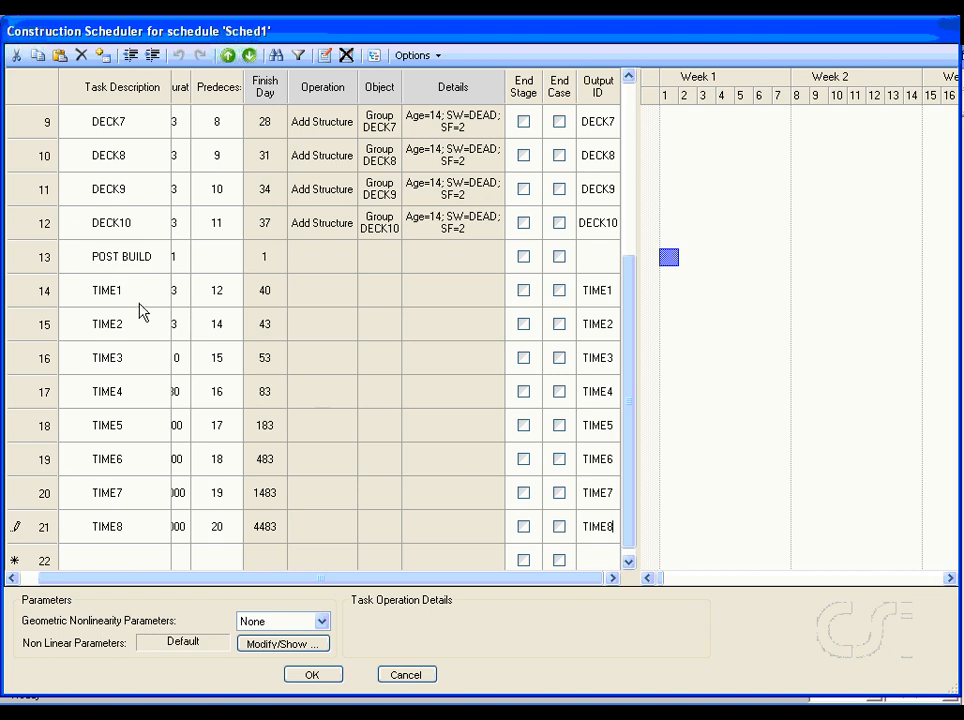
Outdent the POST BUILD task so TIME1 to TIME8 become its subtasks, and review their bars across the schedule timeline.
{"action": "left_click", "coordinate": [99, 266]}
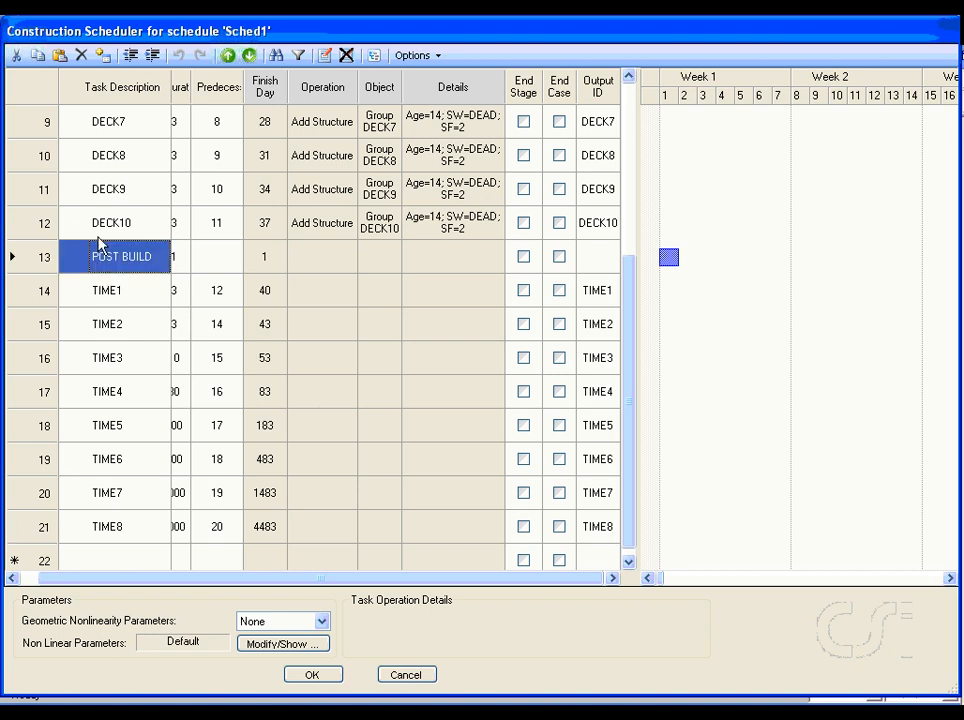
{"action": "left_click", "coordinate": [130, 56]}
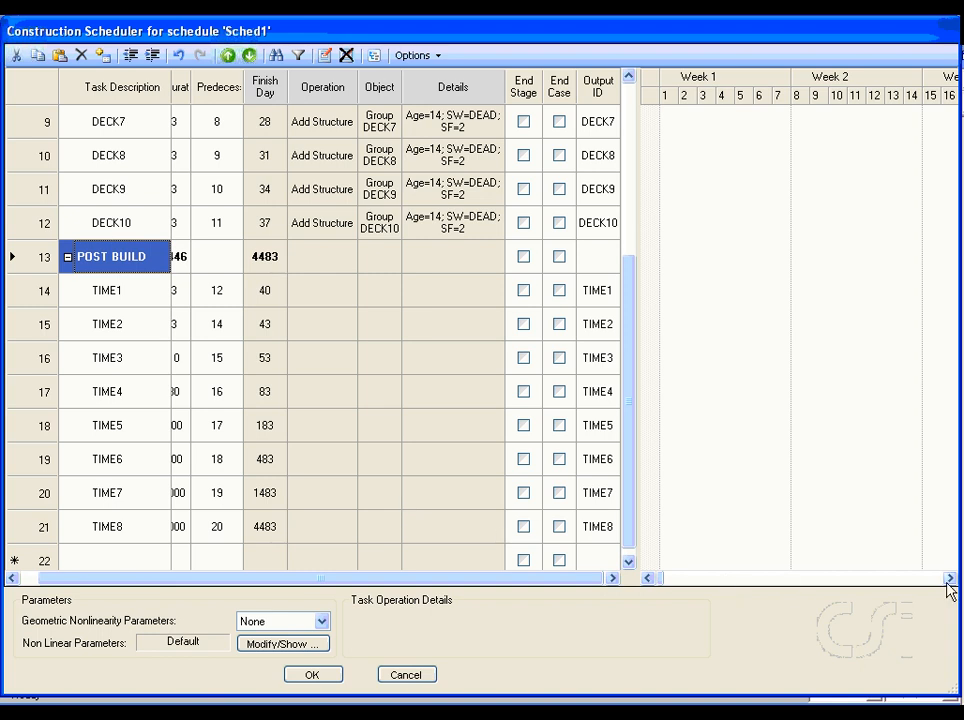
{"action": "left_click_drag", "start_coordinate": [948, 580], "coordinate": [948, 580]}
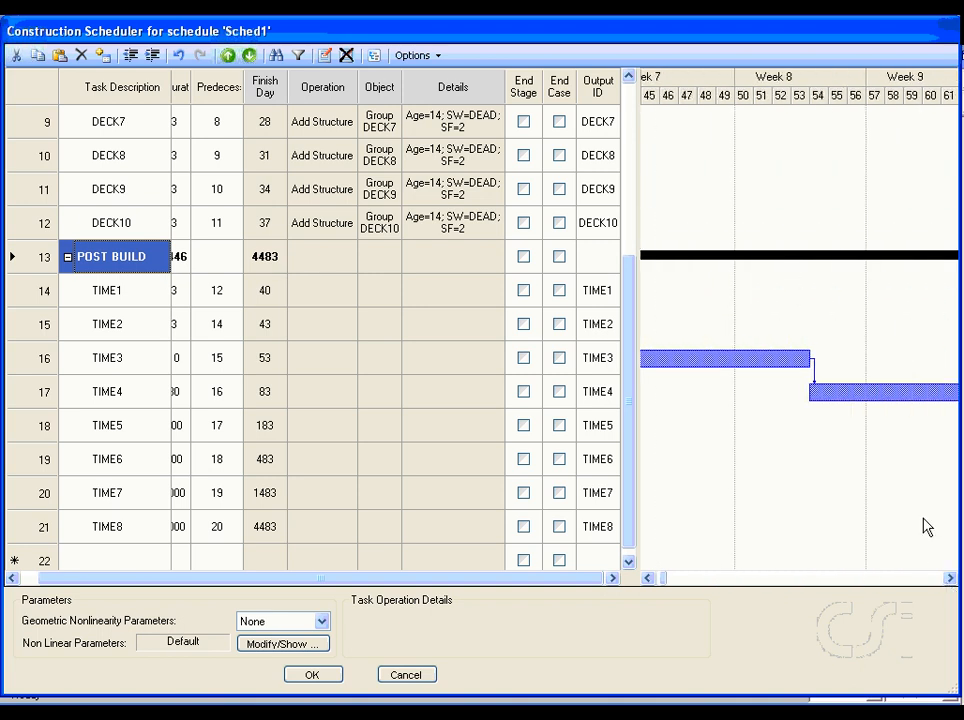
{"action": "left_click_drag", "start_coordinate": [948, 580], "coordinate": [948, 580]}
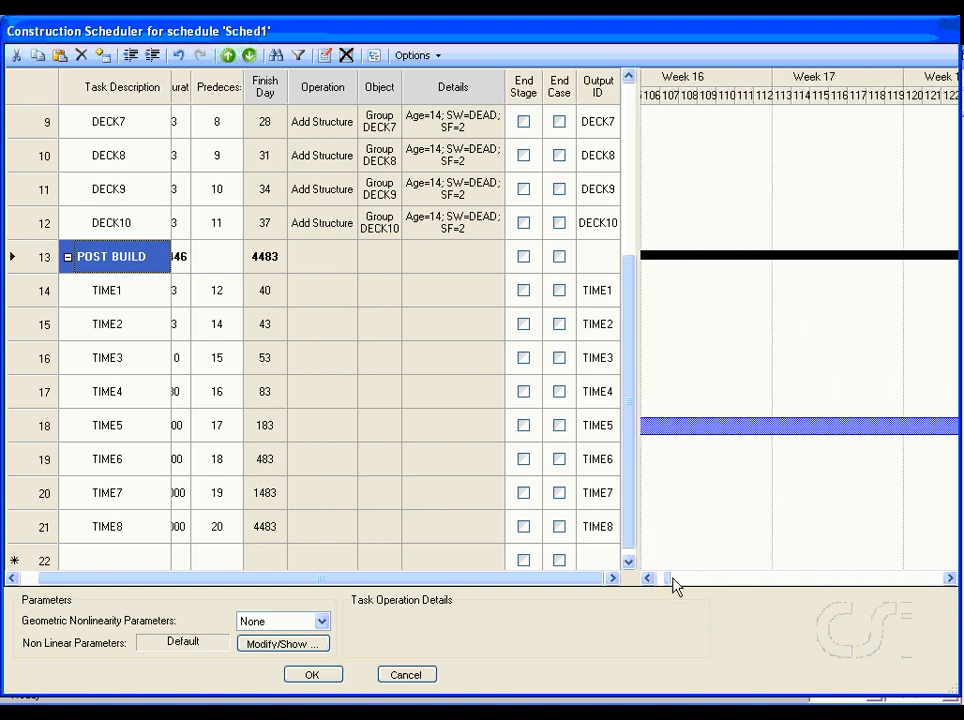
{"action": "left_click_drag", "start_coordinate": [668, 580], "coordinate": [940, 584]}
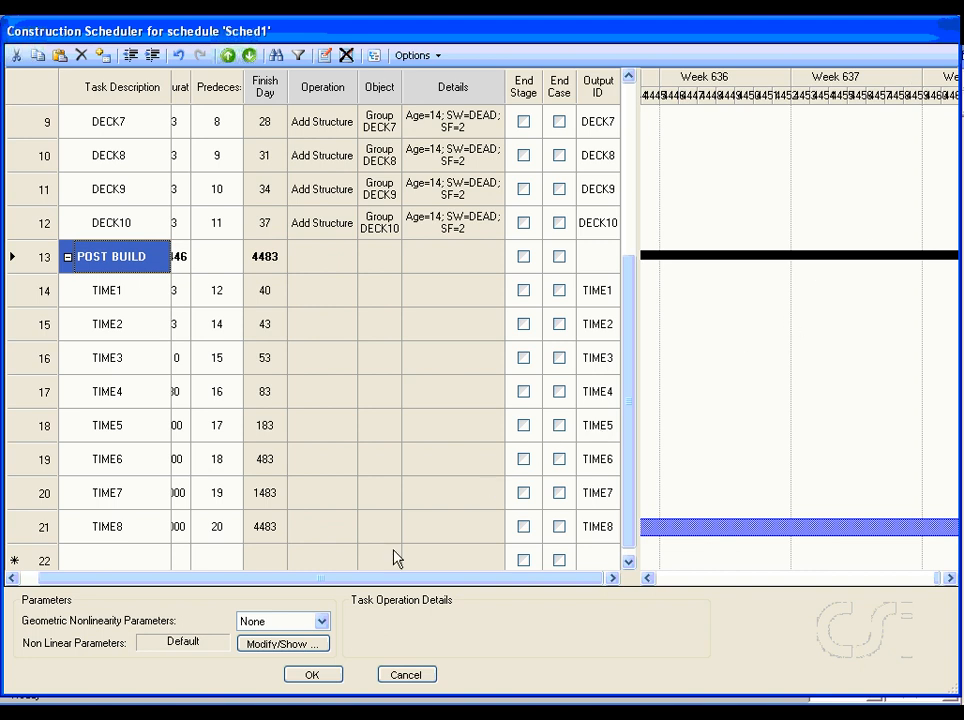
Set the schedule's geometric nonlinearity to P-Delta and accept the nonlinear parameters with time-dependent material properties enabled.
{"action": "left_click", "coordinate": [322, 623]}
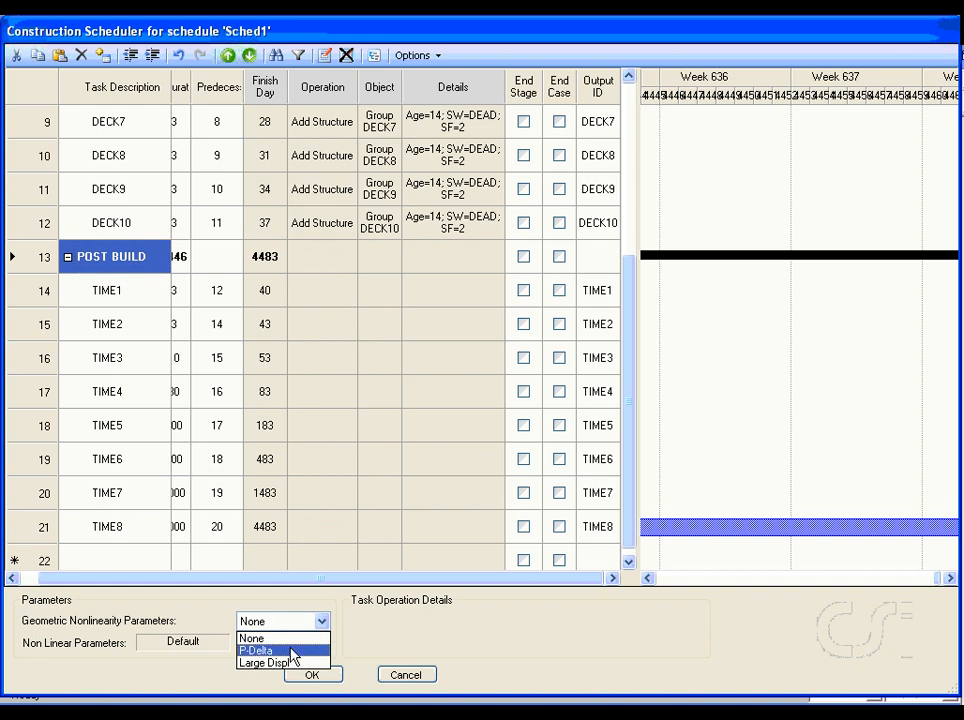
{"action": "left_click", "coordinate": [294, 651]}
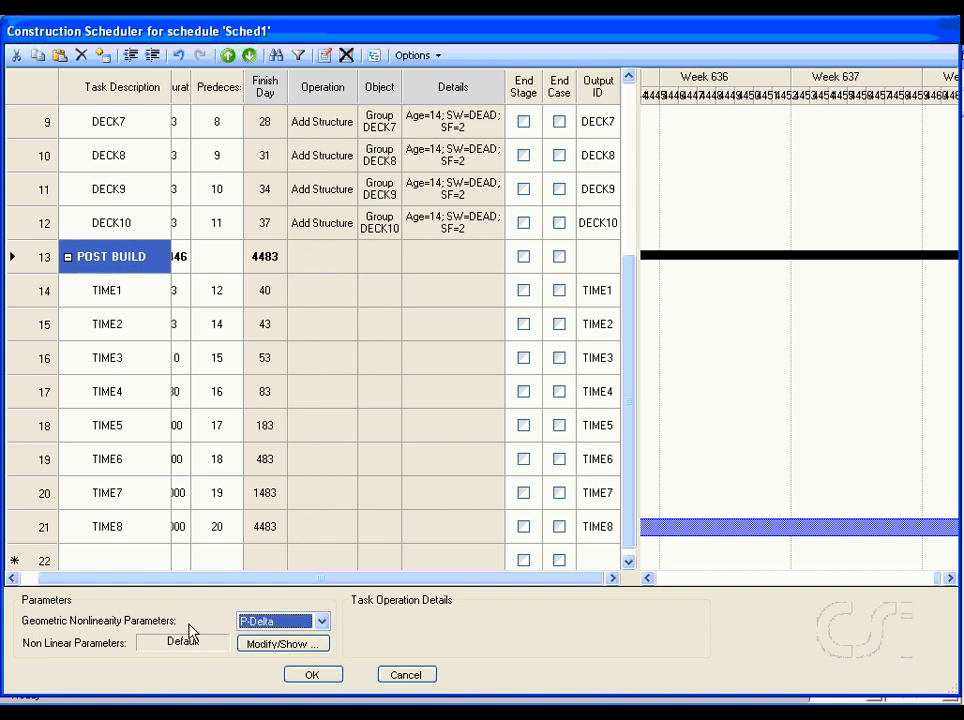
{"action": "left_click", "coordinate": [281, 646]}
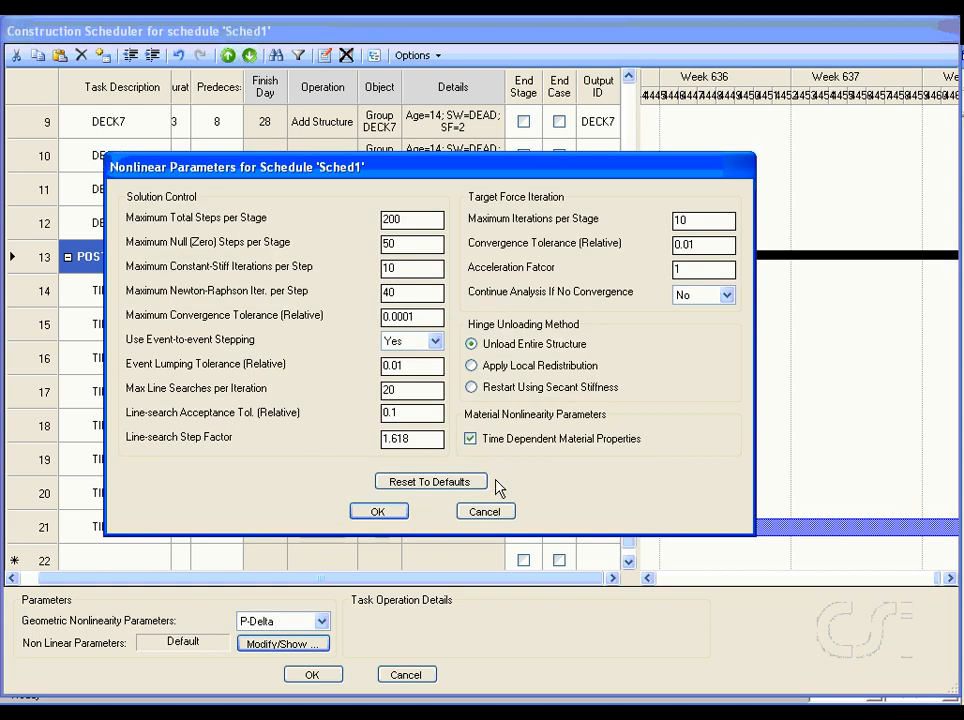
{"action": "left_click_drag", "start_coordinate": [482, 452], "coordinate": [612, 453]}
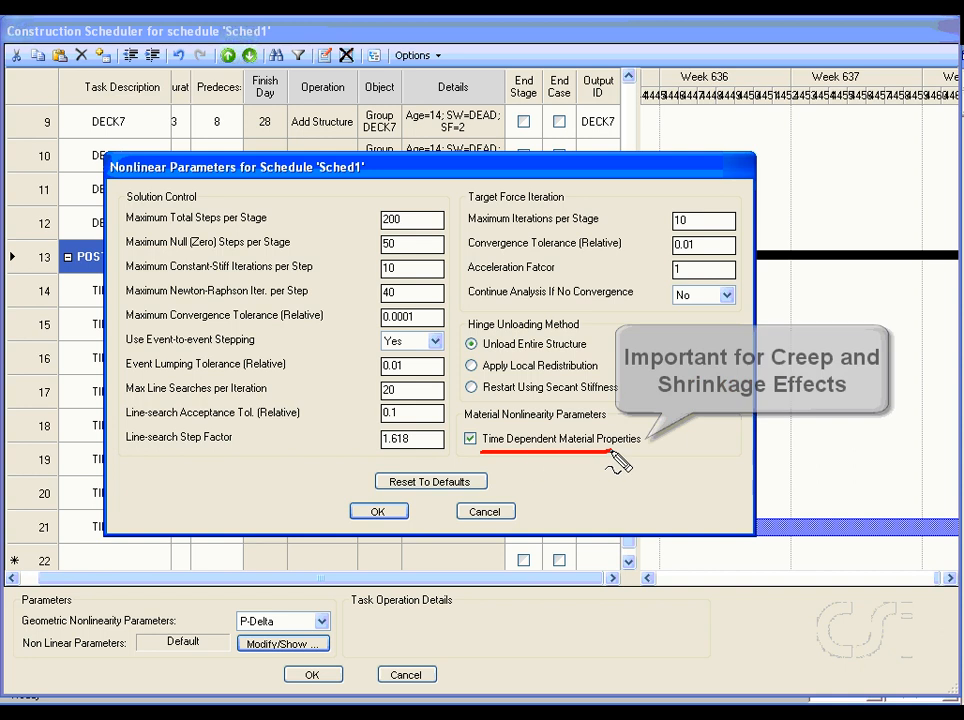
{"action": "key", "text": "Escape"}
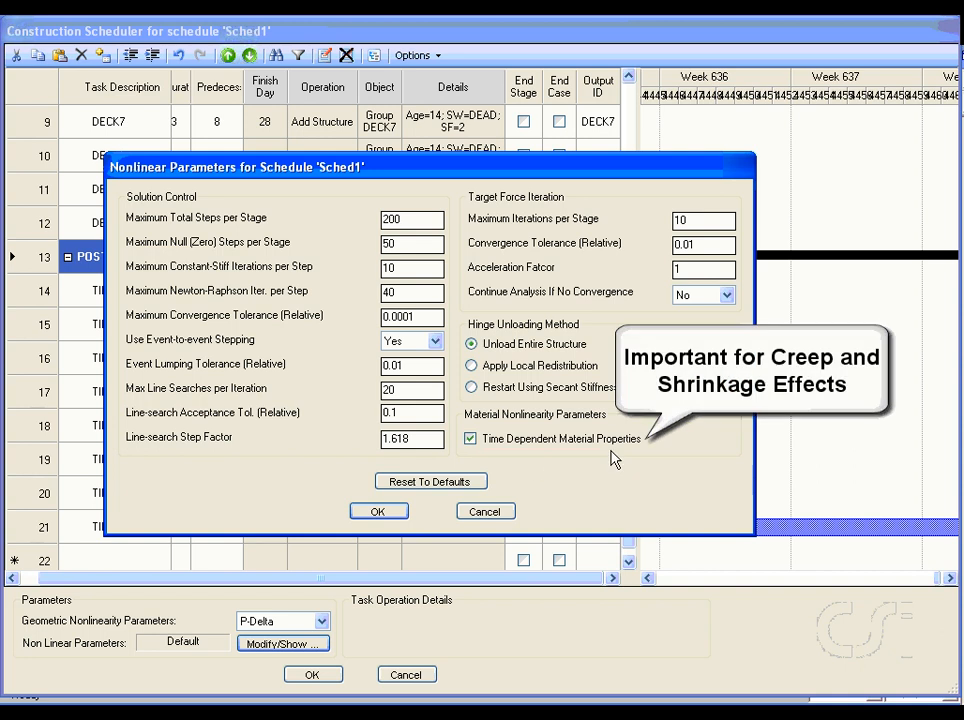
{"action": "left_click", "coordinate": [399, 513]}
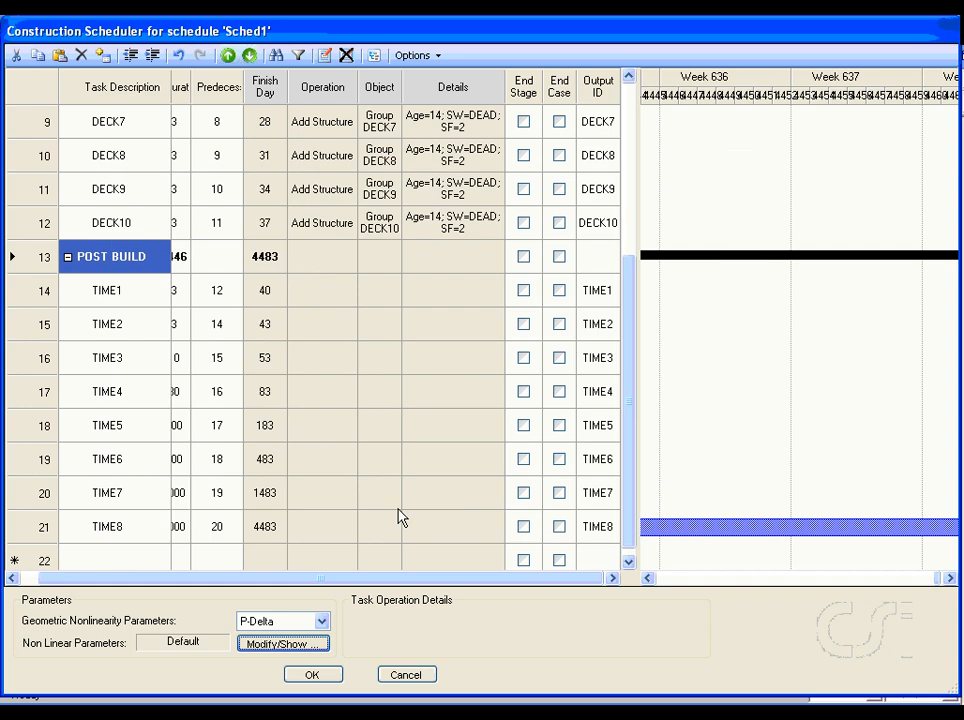
Accept the Sched1 construction schedule to generate its load case and close the import log.
{"action": "left_click", "coordinate": [314, 676]}
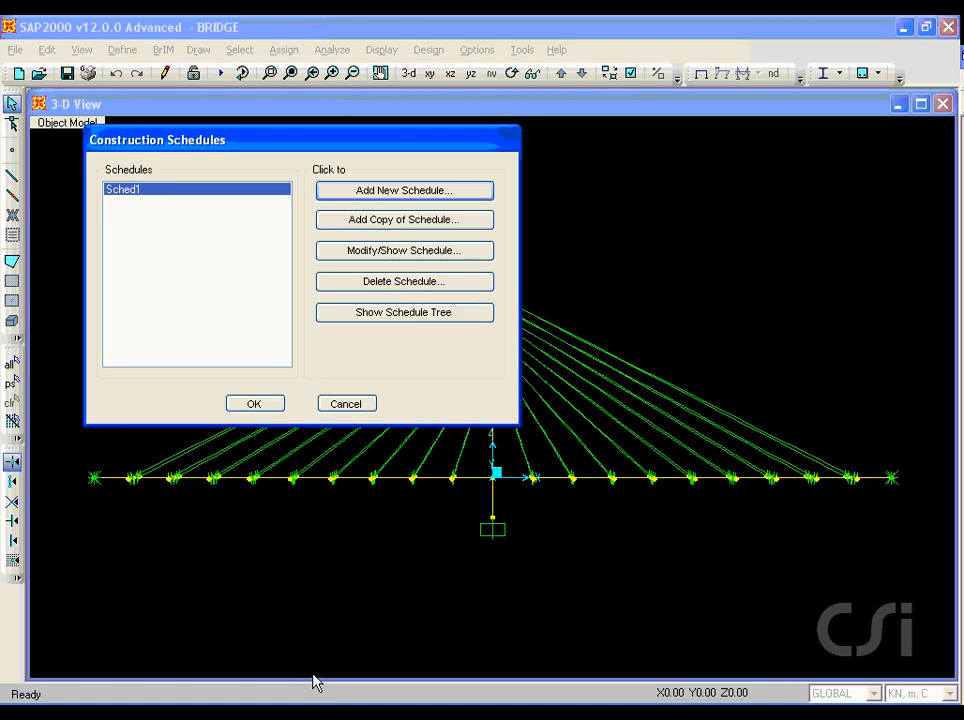
{"action": "left_click", "coordinate": [255, 404]}
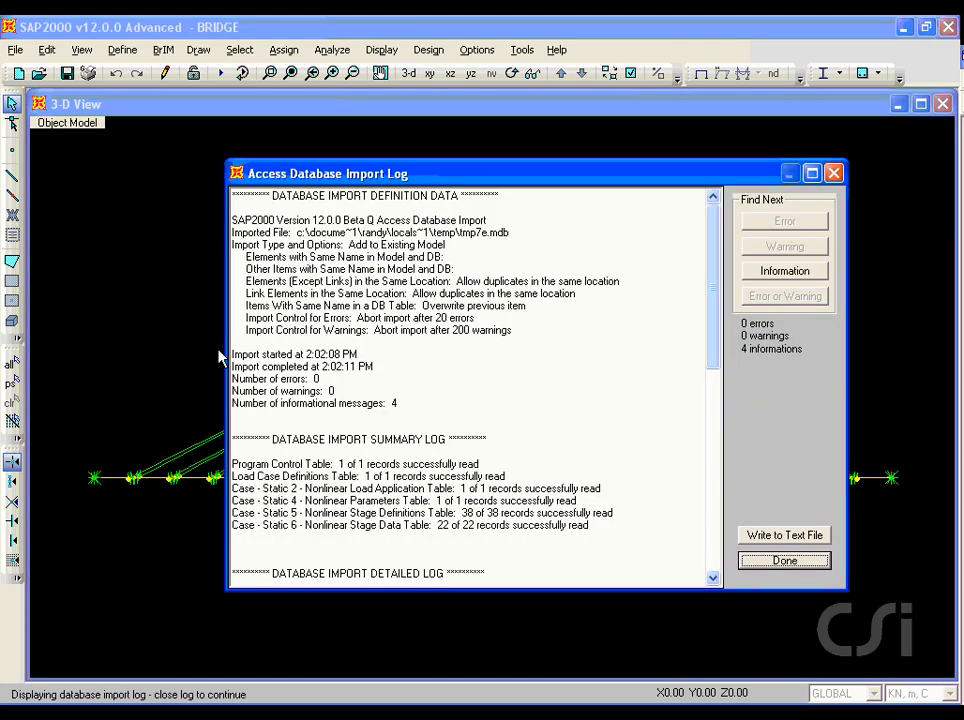
{"action": "left_click", "coordinate": [781, 562]}
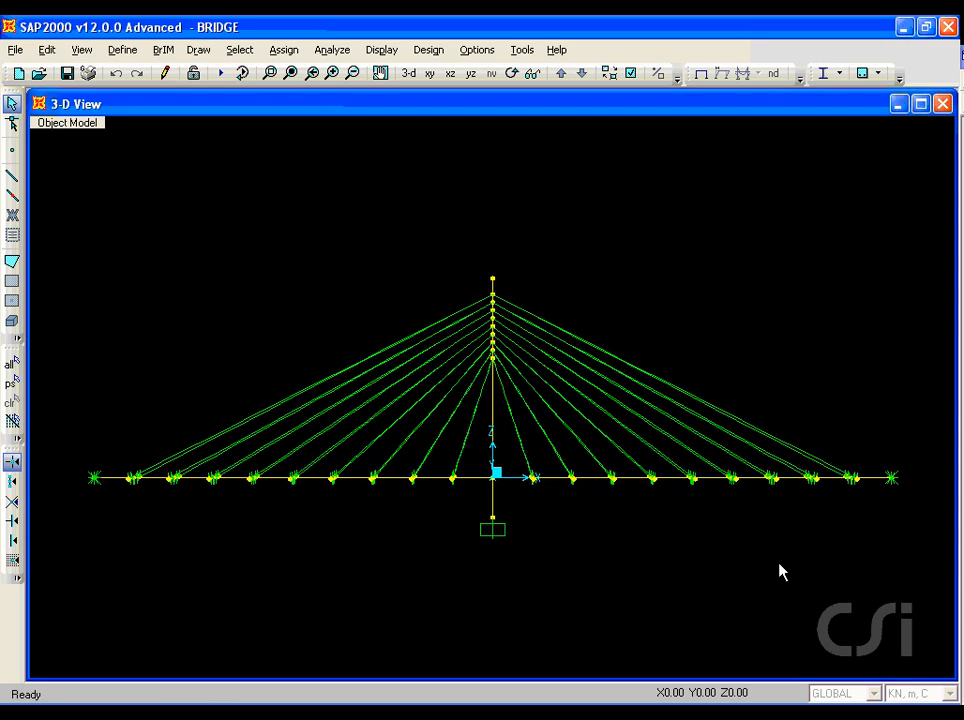
Add a copy of the Sched1-ZERO load case named BRIDGE, keeping nonlinear staged construction and P-Delta.
{"action": "left_click", "coordinate": [123, 52]}
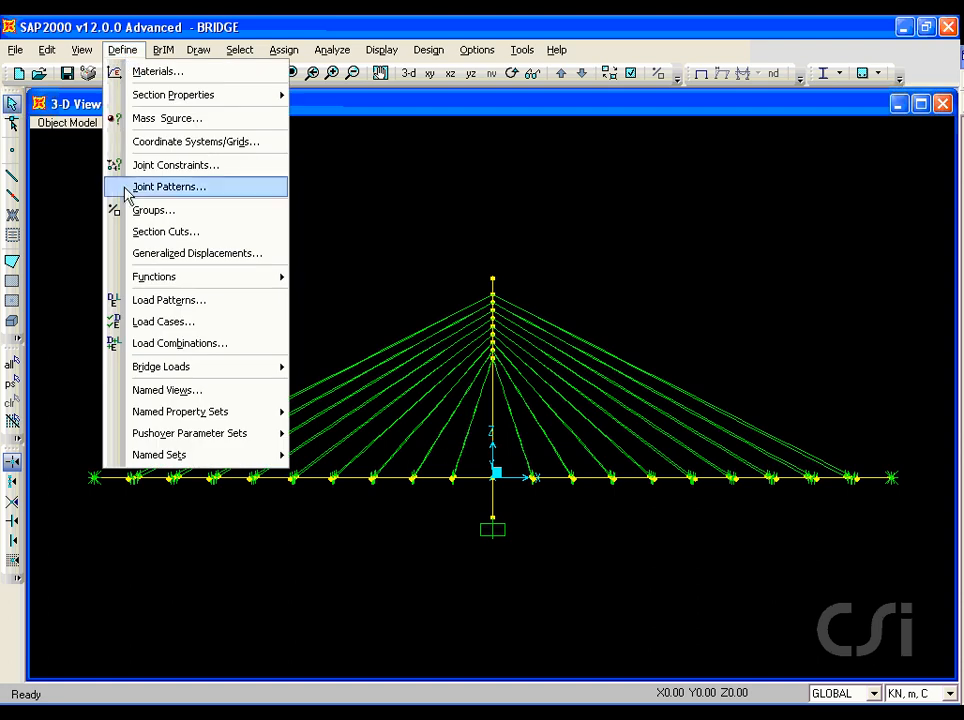
{"action": "left_click", "coordinate": [205, 322]}
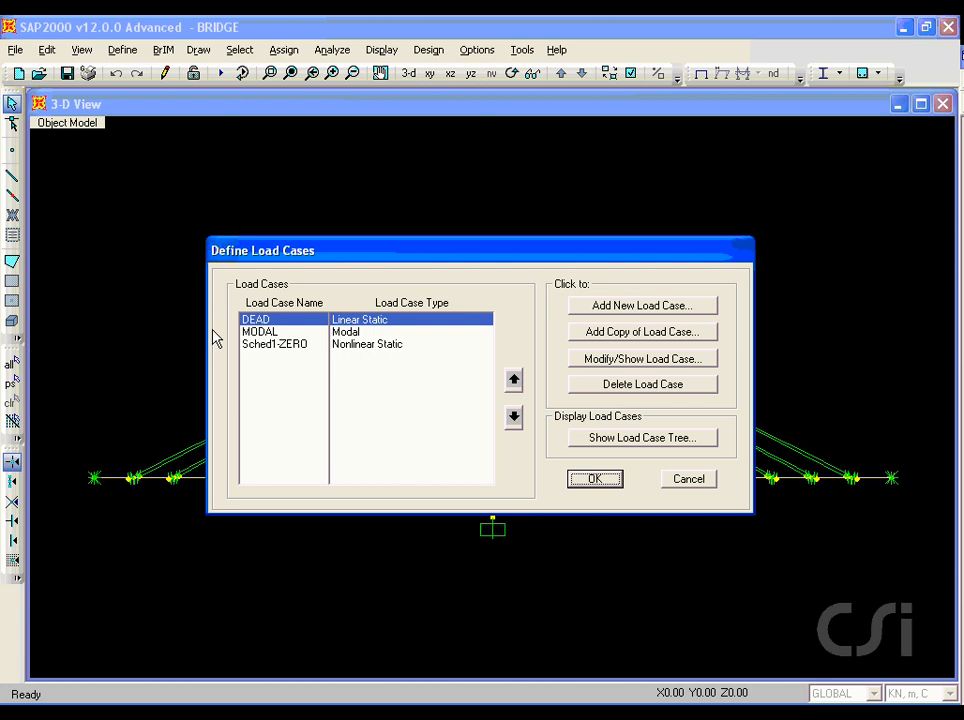
{"action": "left_click", "coordinate": [246, 346]}
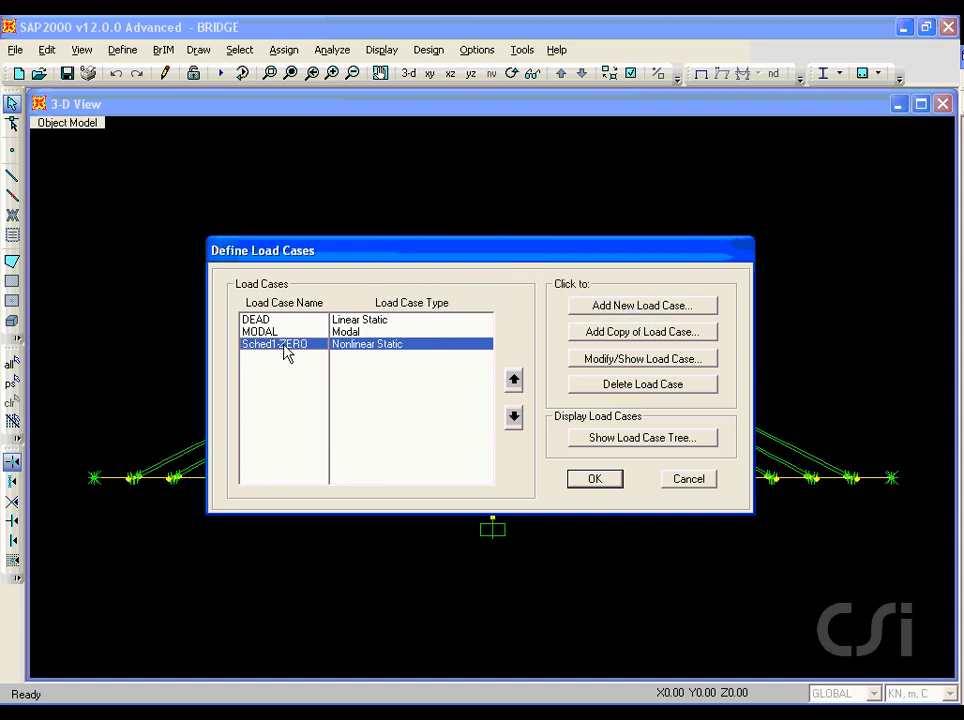
{"action": "left_click_drag", "start_coordinate": [593, 342], "coordinate": [657, 345]}
{"action": "left_click", "coordinate": [651, 338]}
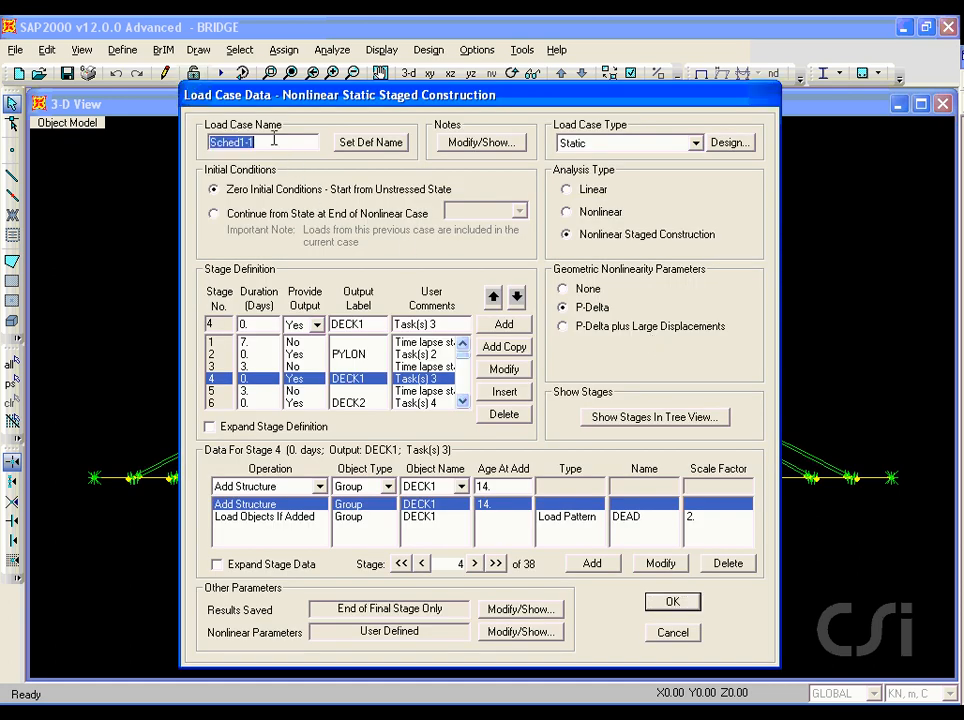
{"action": "type", "text": "BRIDGE"}
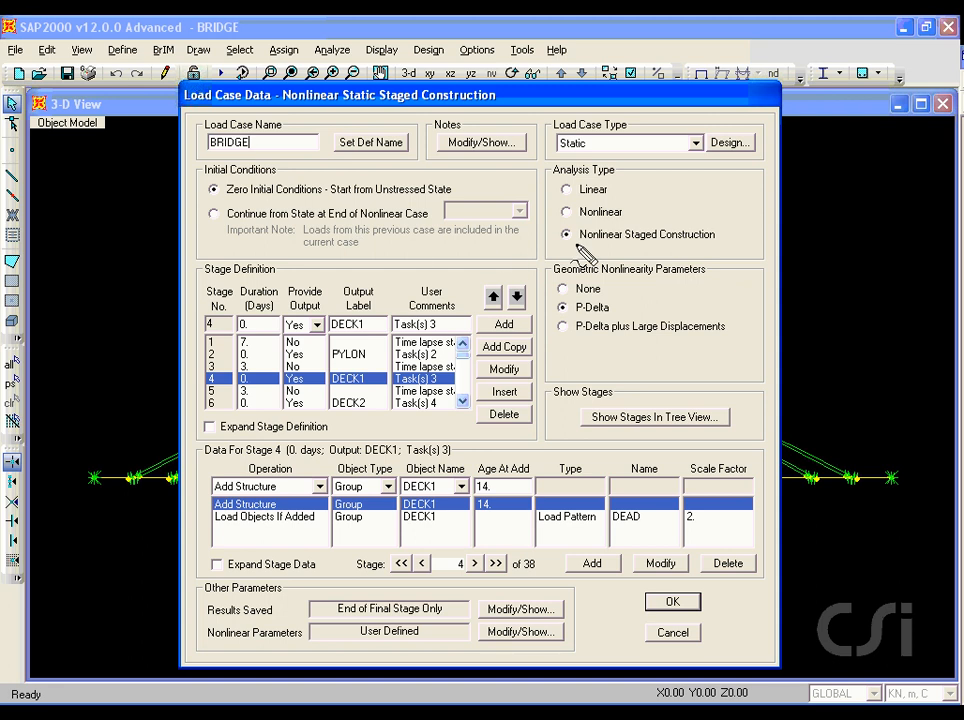
{"action": "left_click_drag", "start_coordinate": [577, 243], "coordinate": [698, 242]}
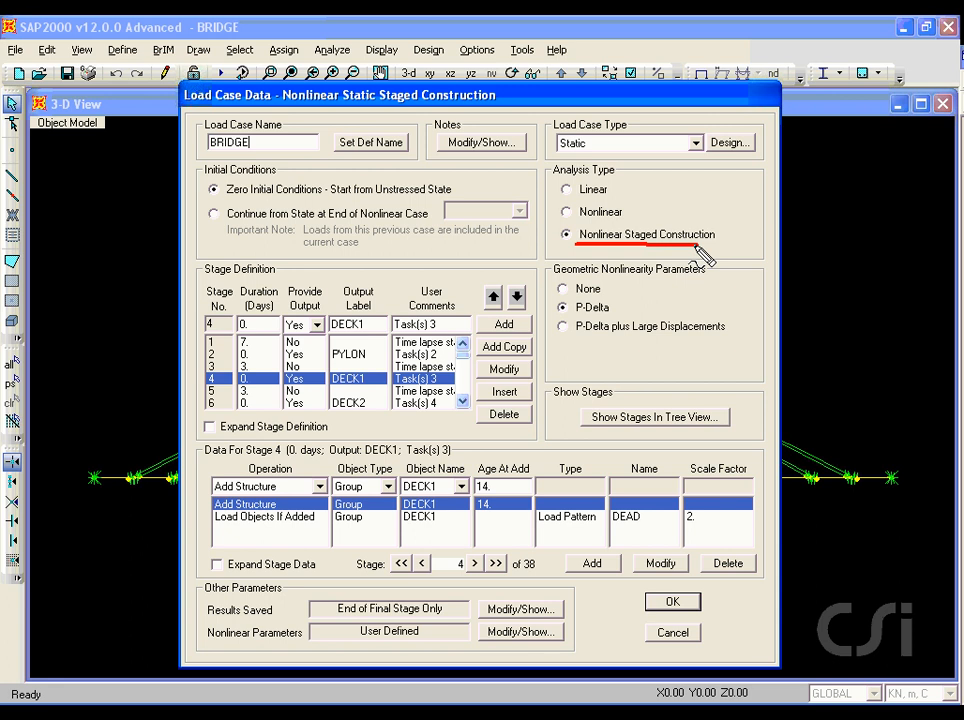
{"action": "left_click_drag", "start_coordinate": [560, 313], "coordinate": [608, 312]}
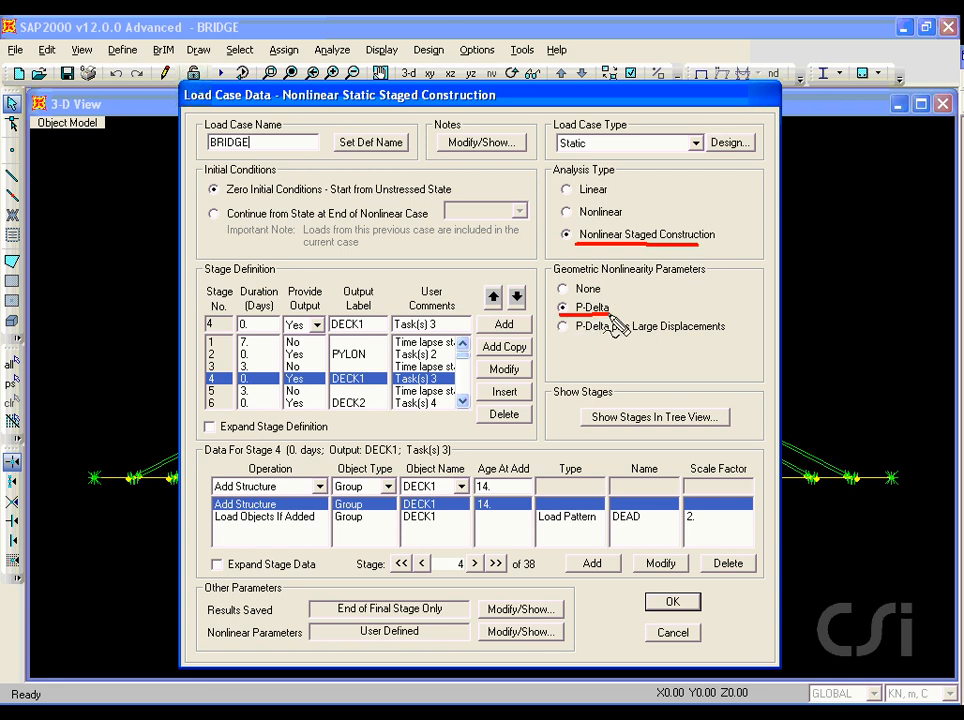
{"action": "key", "text": "Escape"}
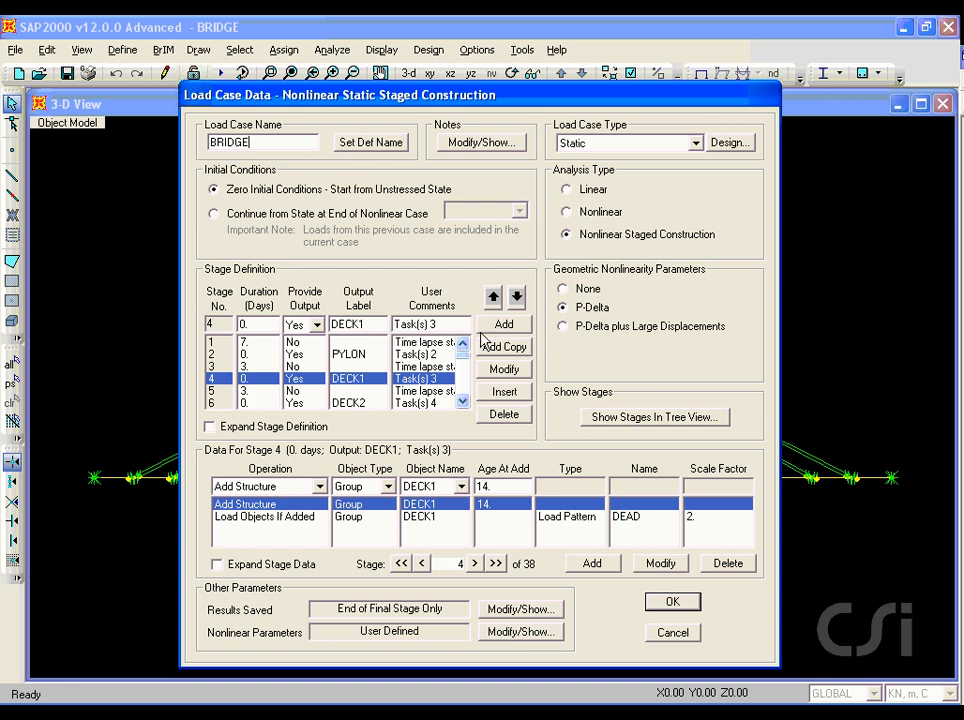
Review stages 1 and 2, save BRIDGE results two or more times per stage with 5 minimum time-dependent steps, and accept the load cases.
{"action": "left_click", "coordinate": [302, 343]}
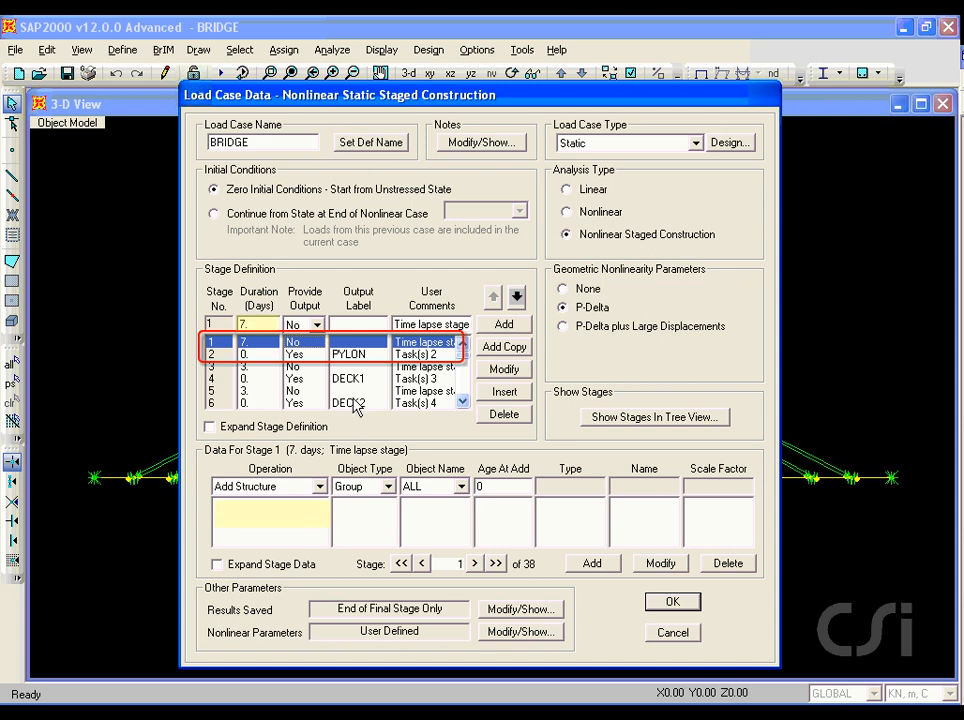
{"action": "left_click", "coordinate": [355, 363]}
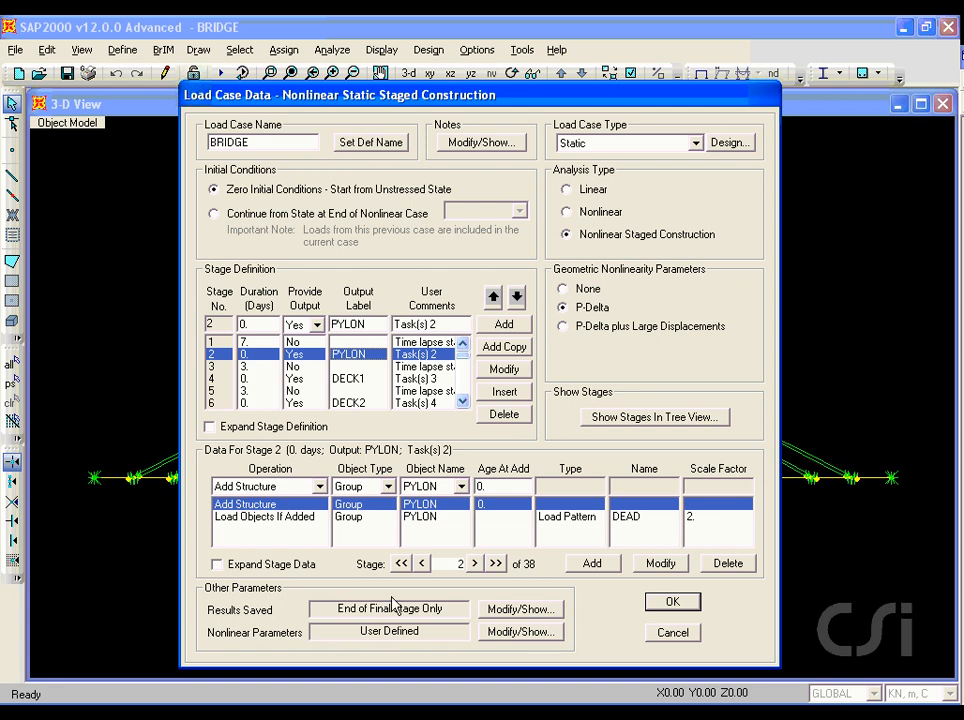
{"action": "left_click", "coordinate": [520, 612]}
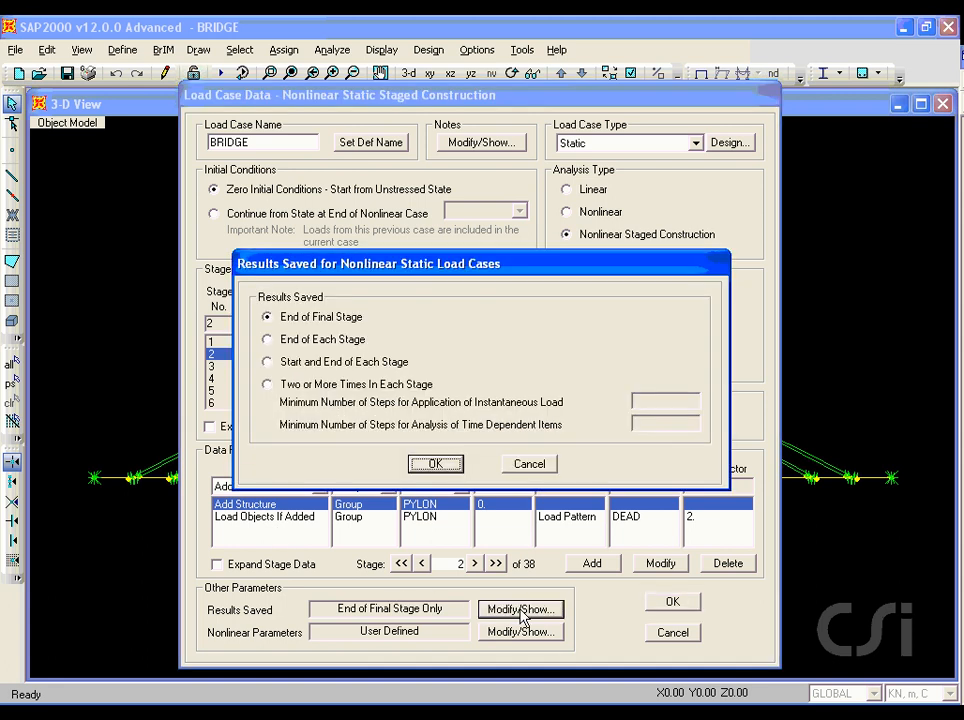
{"action": "left_click", "coordinate": [267, 384]}
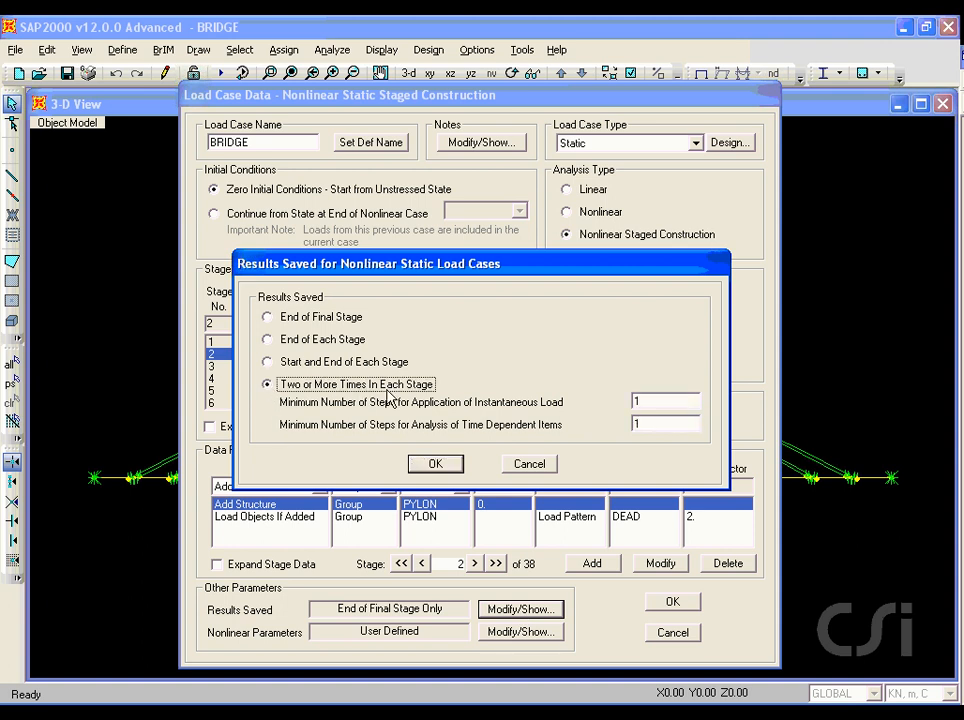
{"action": "double_click", "coordinate": [647, 424]}
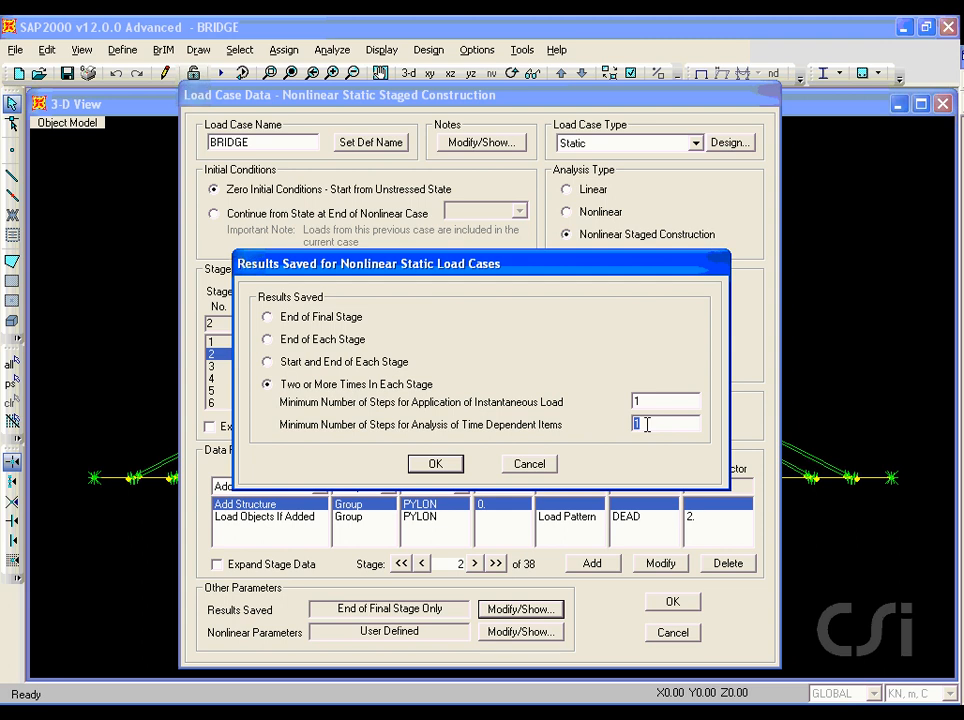
{"action": "type", "text": "5"}
{"action": "left_click", "coordinate": [437, 466]}
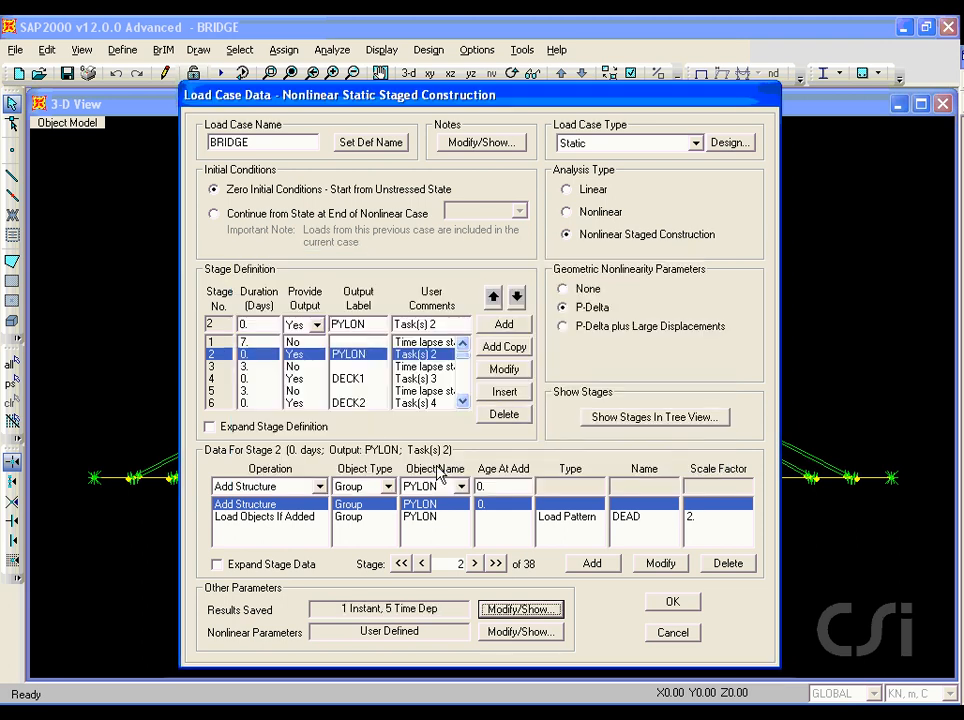
{"action": "left_click", "coordinate": [673, 604]}
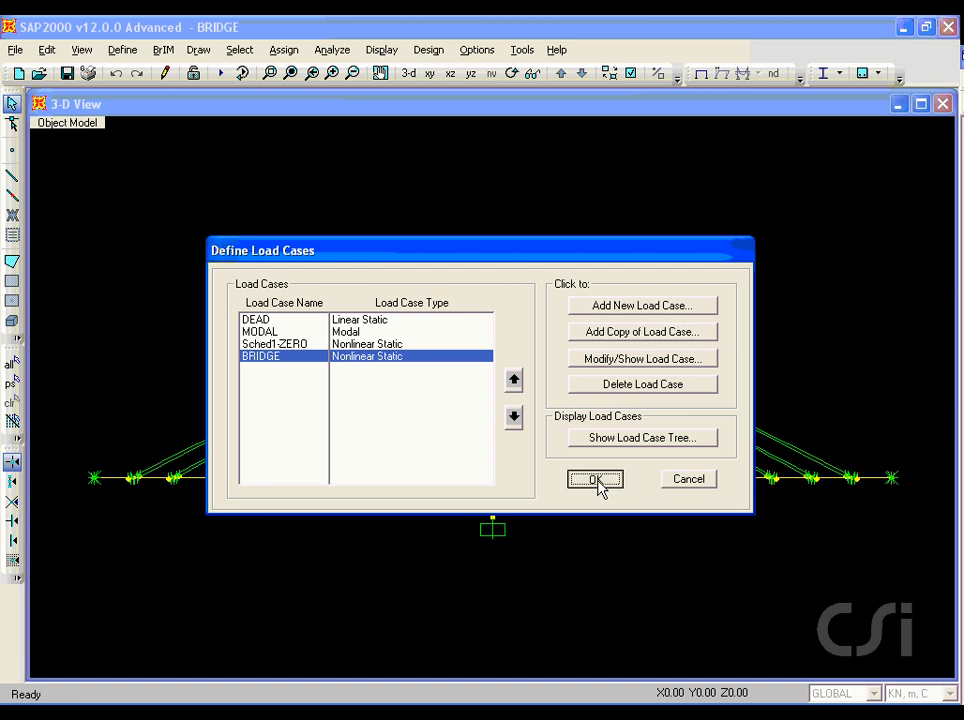
{"action": "left_click", "coordinate": [597, 482]}
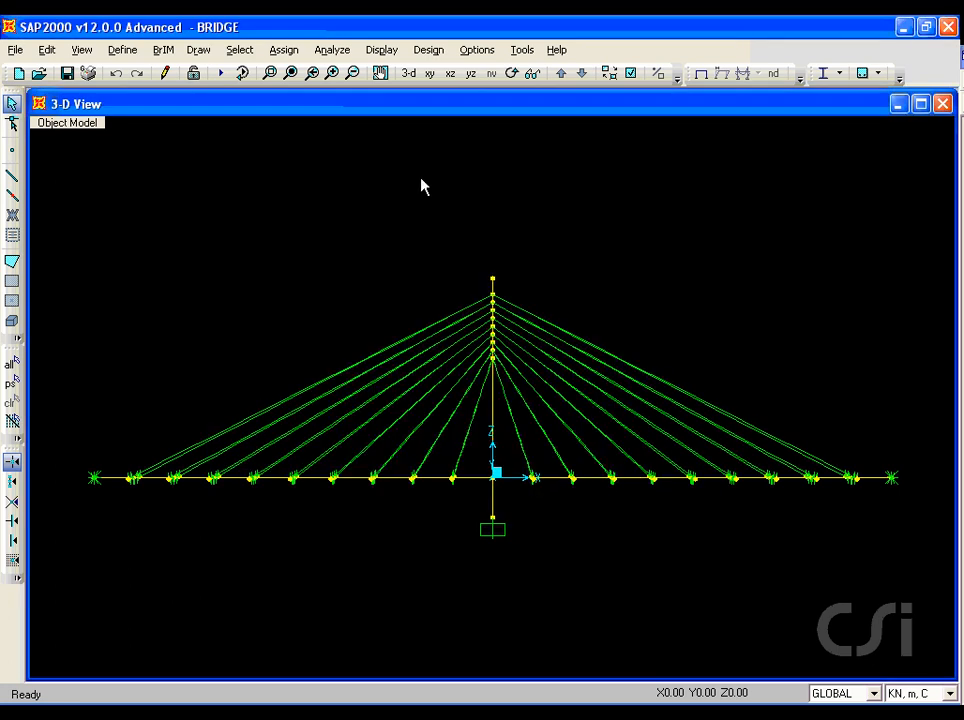
Exclude DEAD, MODAL and Sched1-ZERO from the run, analyze only the BRIDGE load case, and close the analysis report.
{"action": "left_click", "coordinate": [221, 76]}
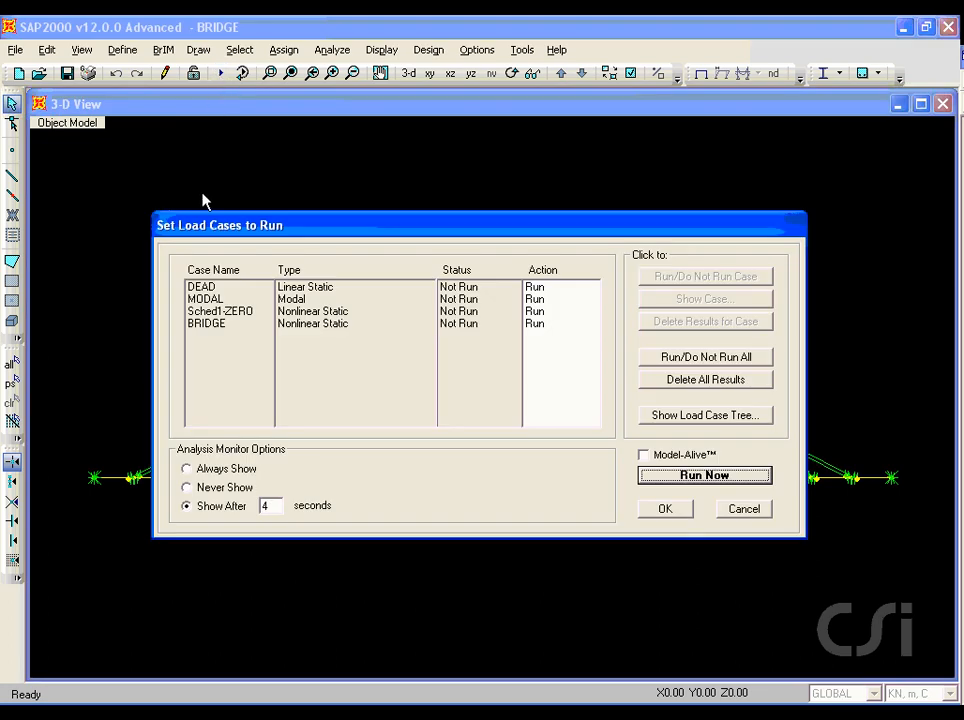
{"action": "left_click", "coordinate": [200, 289]}
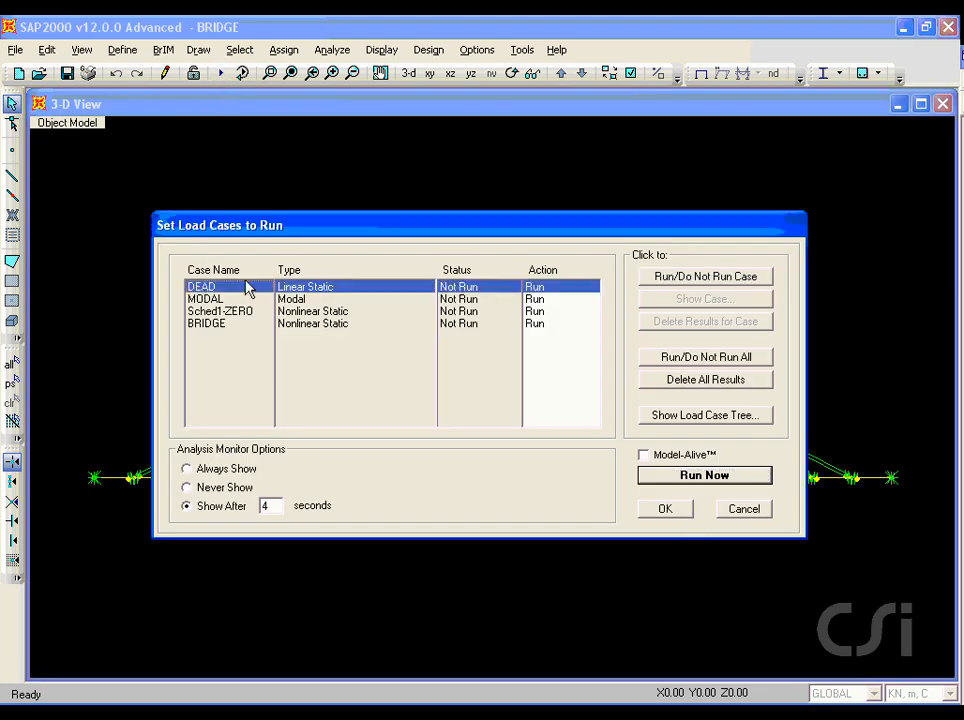
{"action": "left_click", "coordinate": [674, 280]}
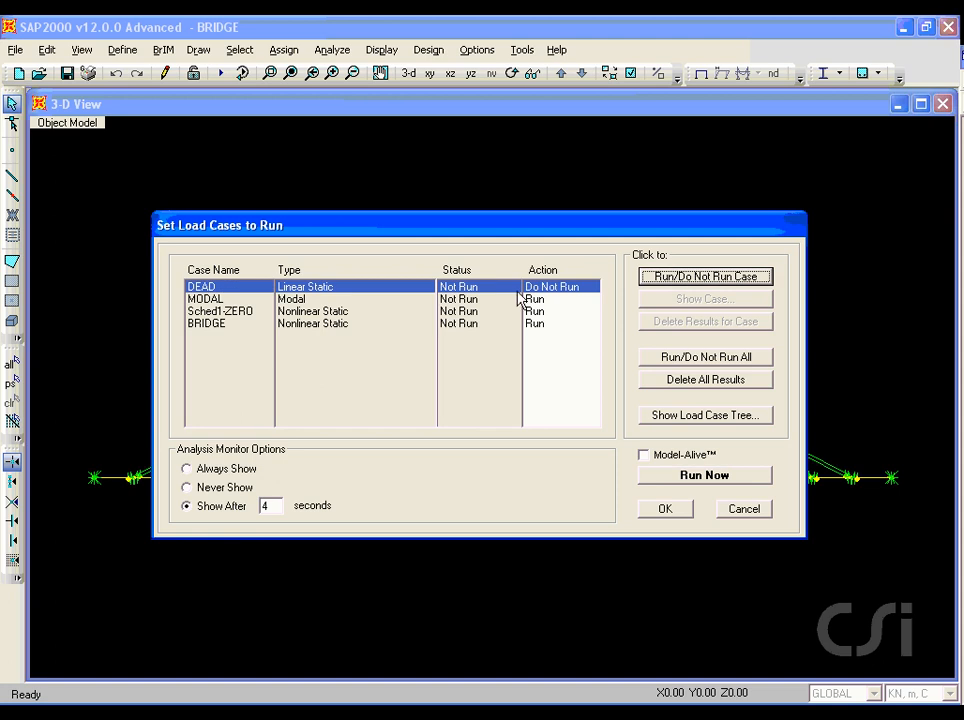
{"action": "left_click", "coordinate": [207, 300]}
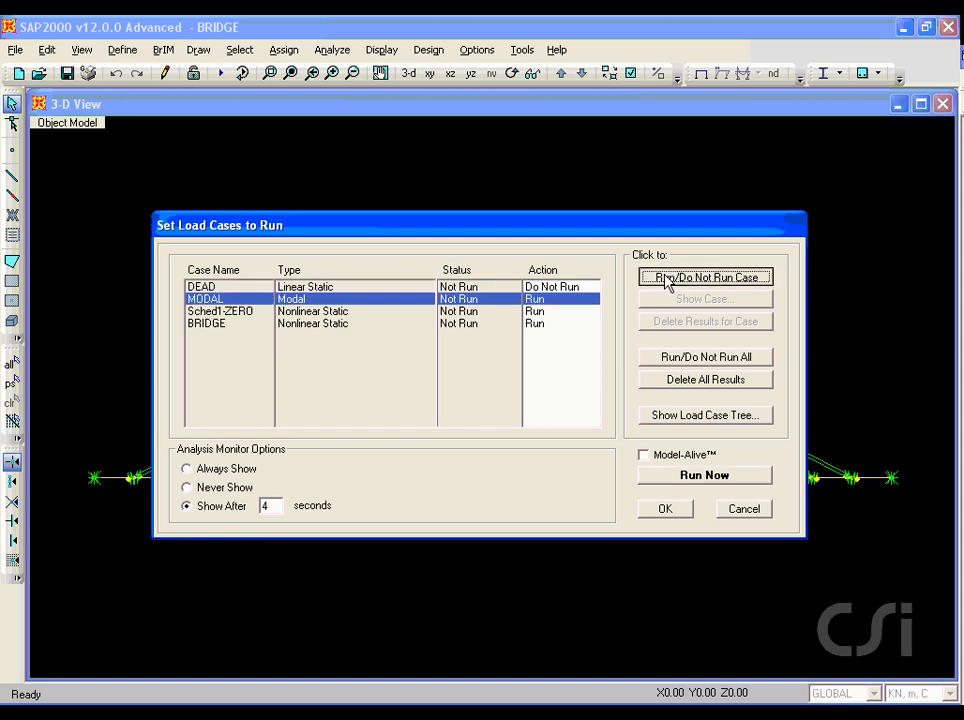
{"action": "left_click", "coordinate": [663, 276]}
{"action": "left_click", "coordinate": [230, 312]}
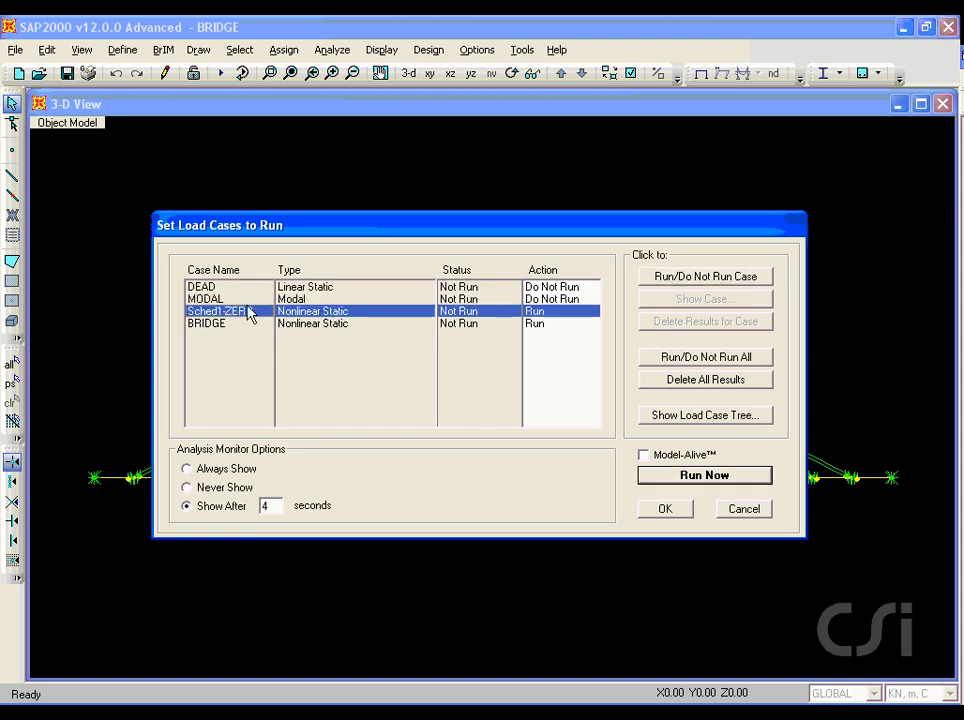
{"action": "left_click", "coordinate": [684, 279]}
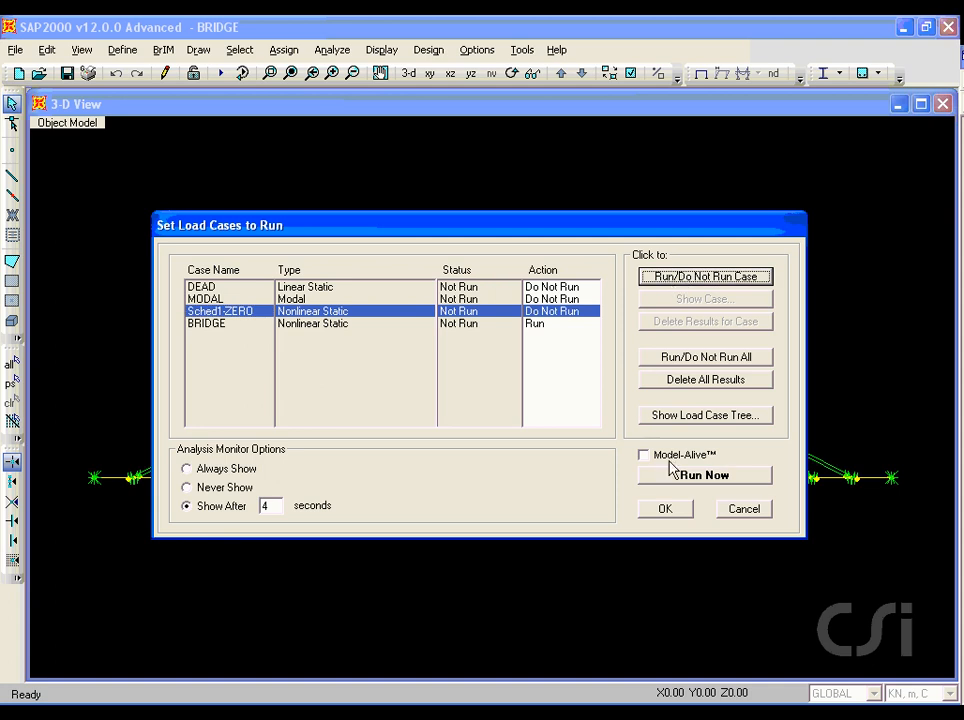
{"action": "left_click", "coordinate": [705, 476]}
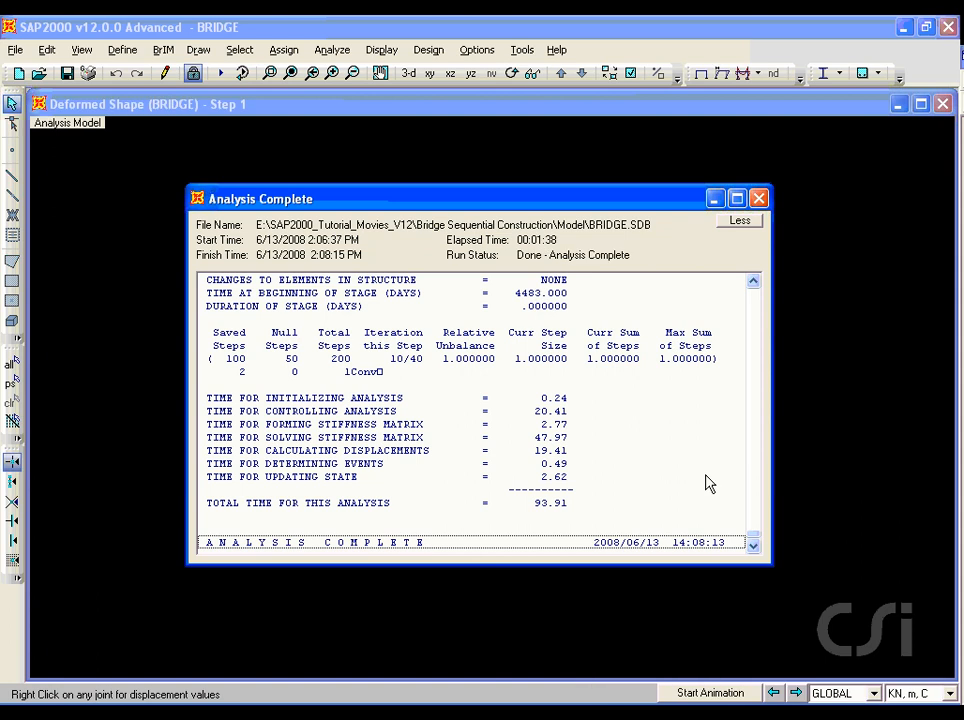
{"action": "left_click", "coordinate": [759, 199]}
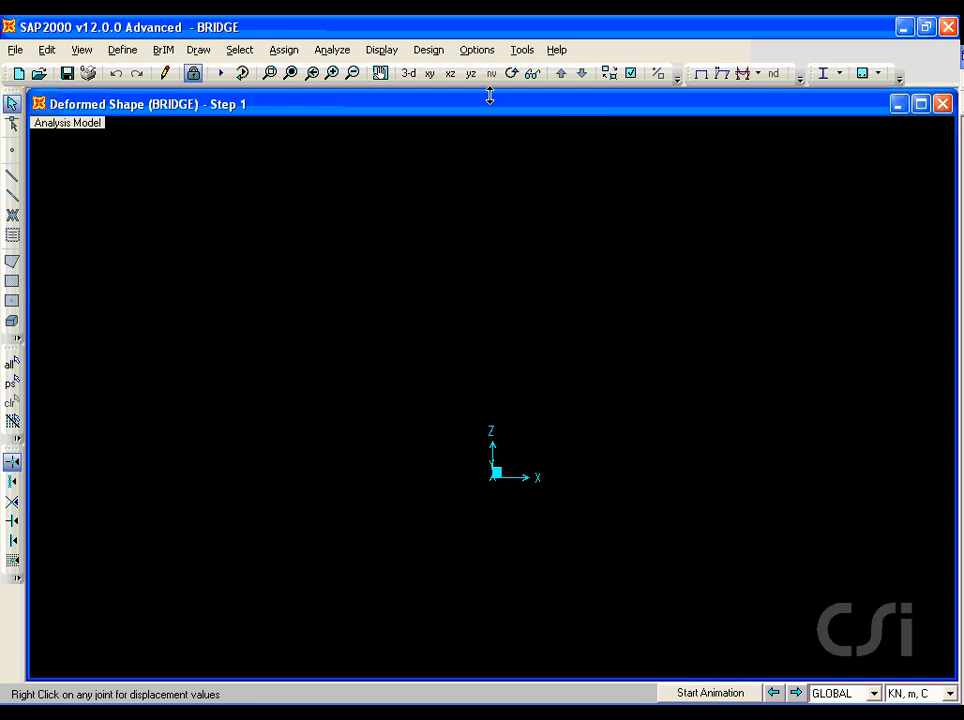
Display the frame and cable Moment 3-3 diagram for the BRIDGE case at step 60 with filled diagrams.
{"action": "left_click", "coordinate": [384, 51]}
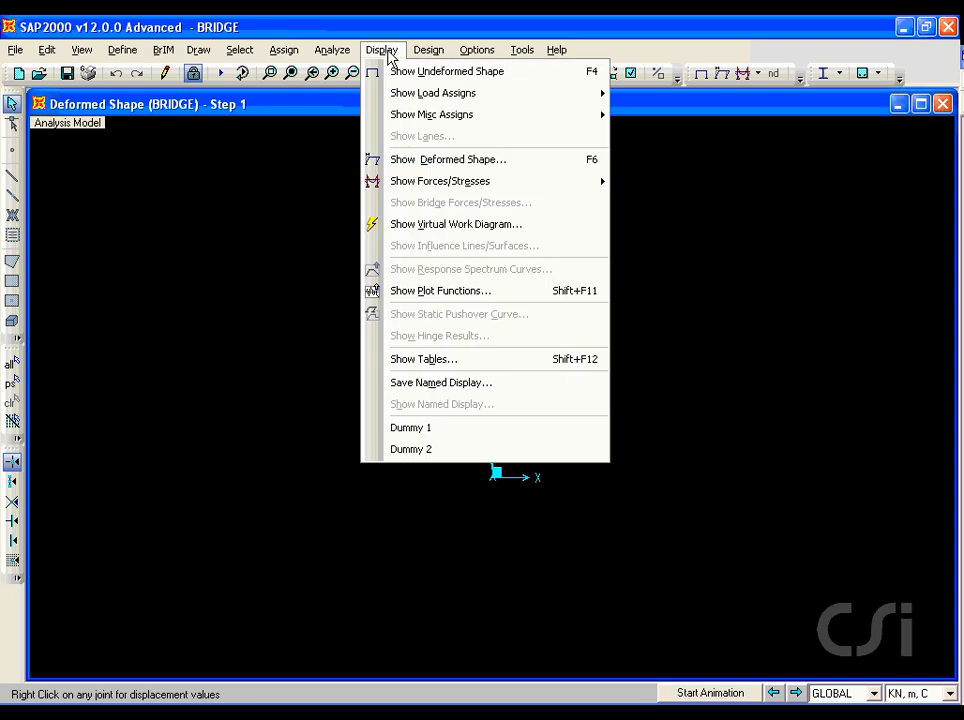
{"action": "mouse_move", "coordinate": [380, 182]}
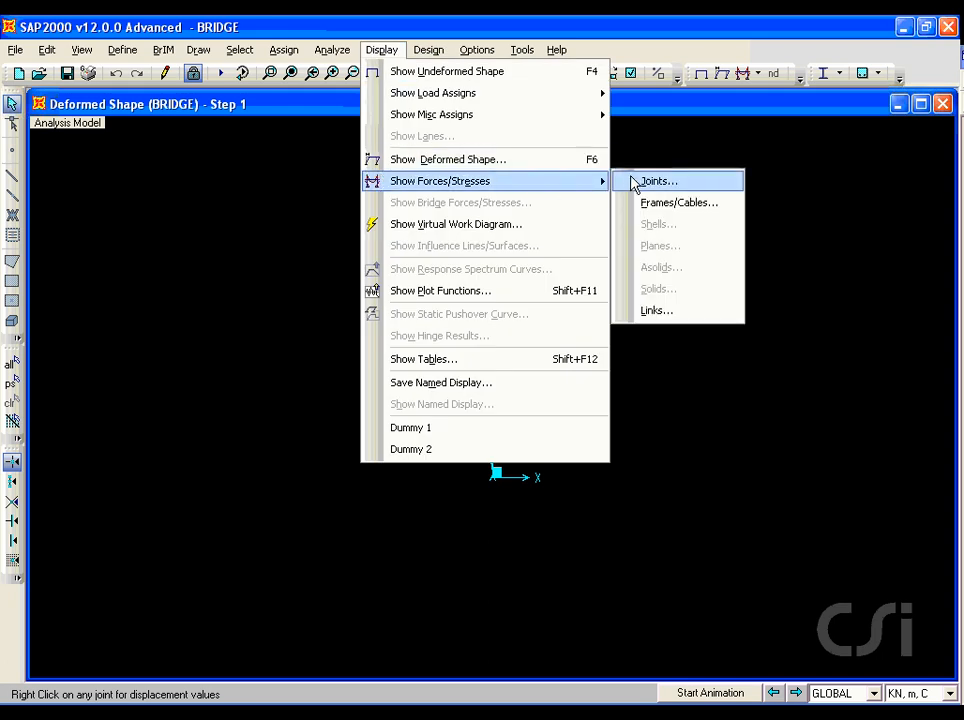
{"action": "left_click", "coordinate": [645, 203]}
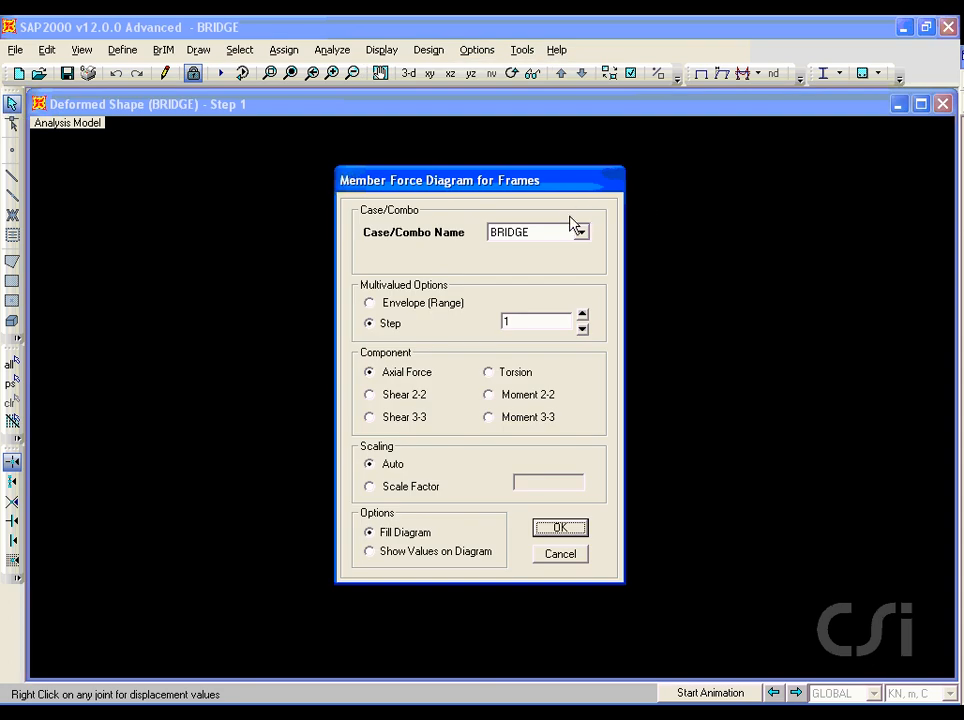
{"action": "double_click", "coordinate": [541, 319]}
{"action": "left_click", "coordinate": [488, 418]}
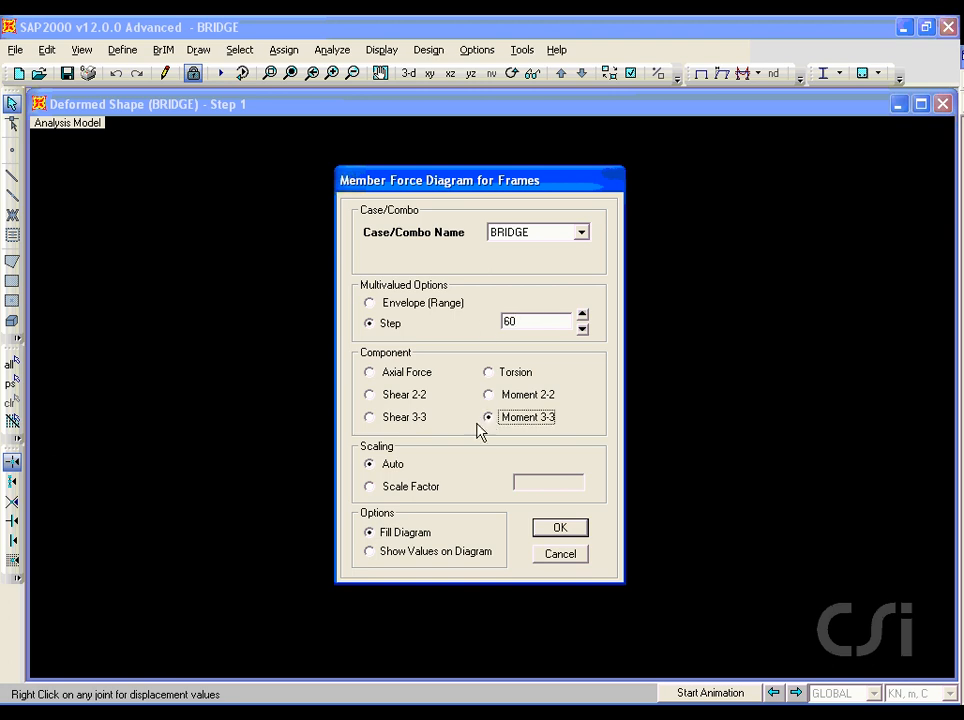
{"action": "left_click", "coordinate": [553, 530]}
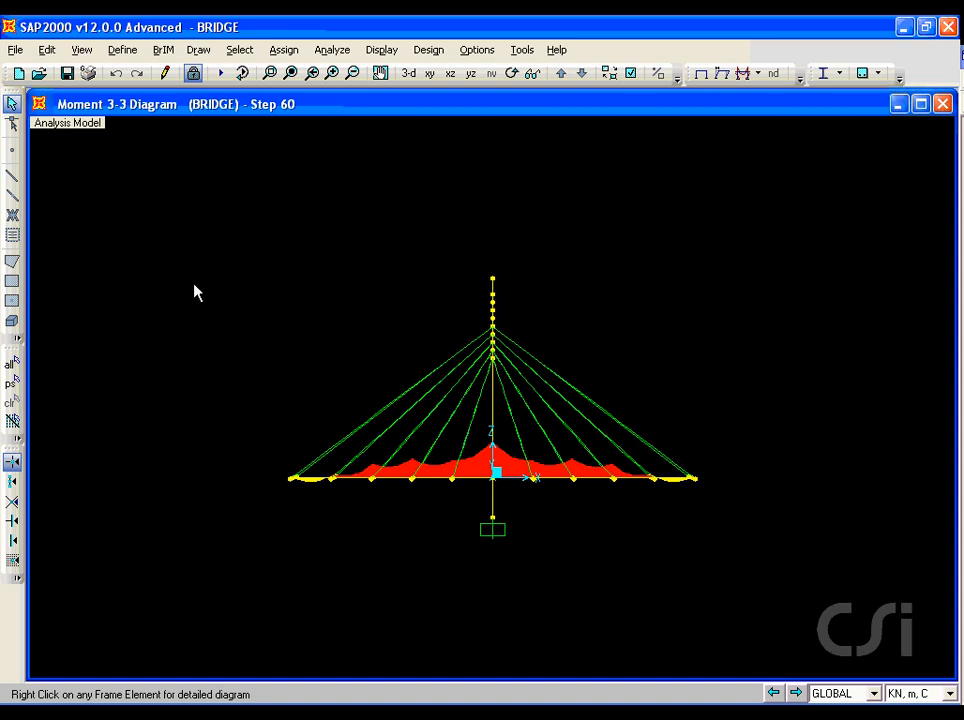
Create the multi-step animation video BRIDGE.avi of BRIDGE case steps 0 to 170 at 10 frames per second, using full uncompressed frames.
{"action": "left_click", "coordinate": [15, 49]}
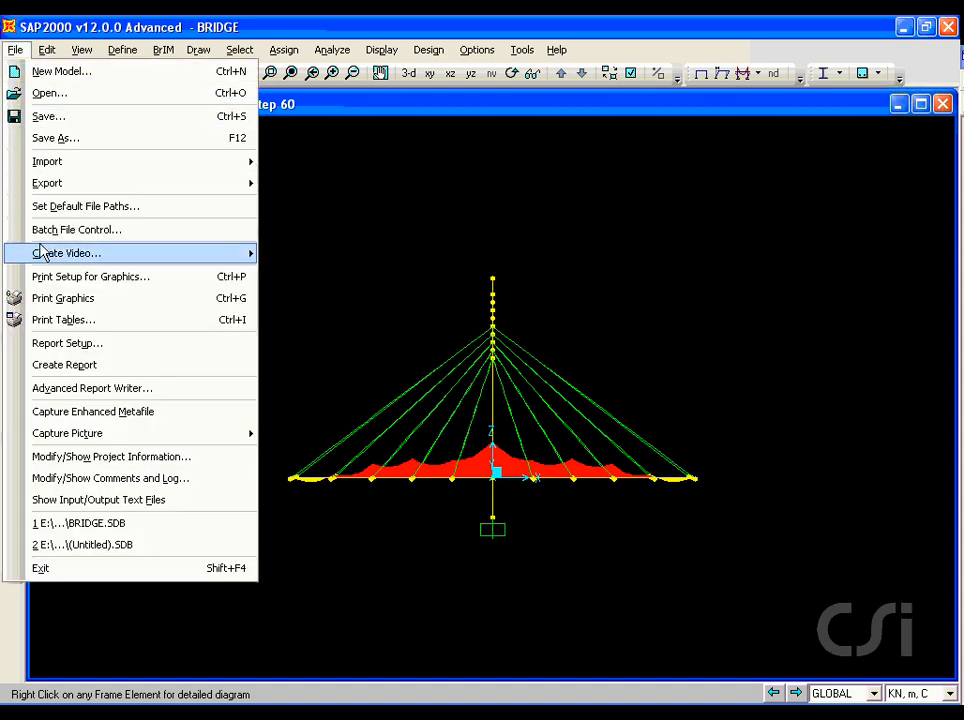
{"action": "mouse_move", "coordinate": [58, 254]}
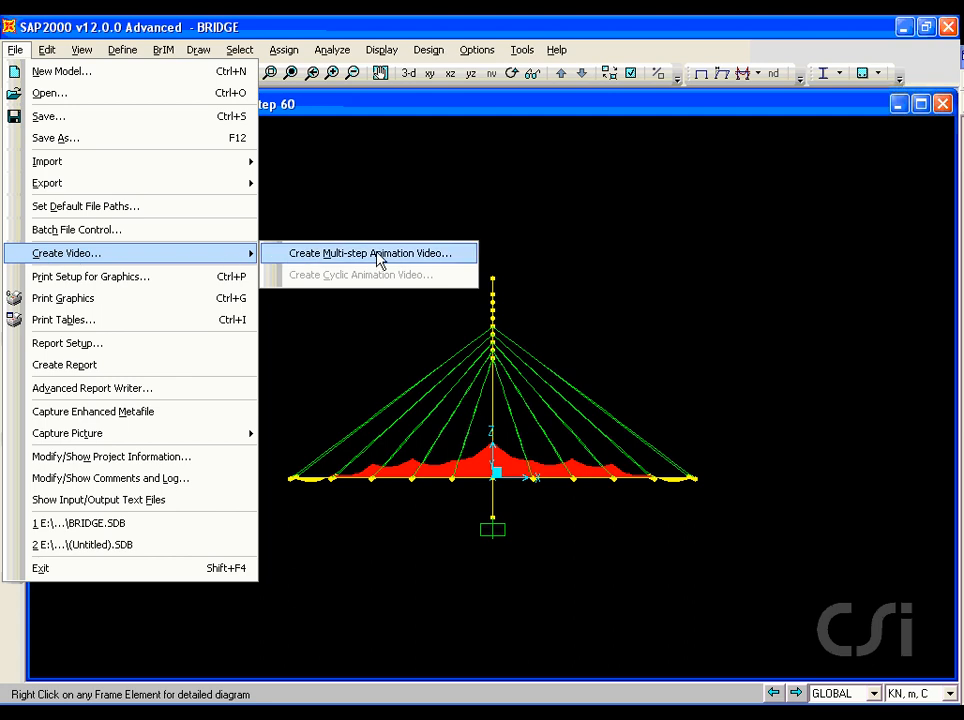
{"action": "left_click", "coordinate": [342, 254]}
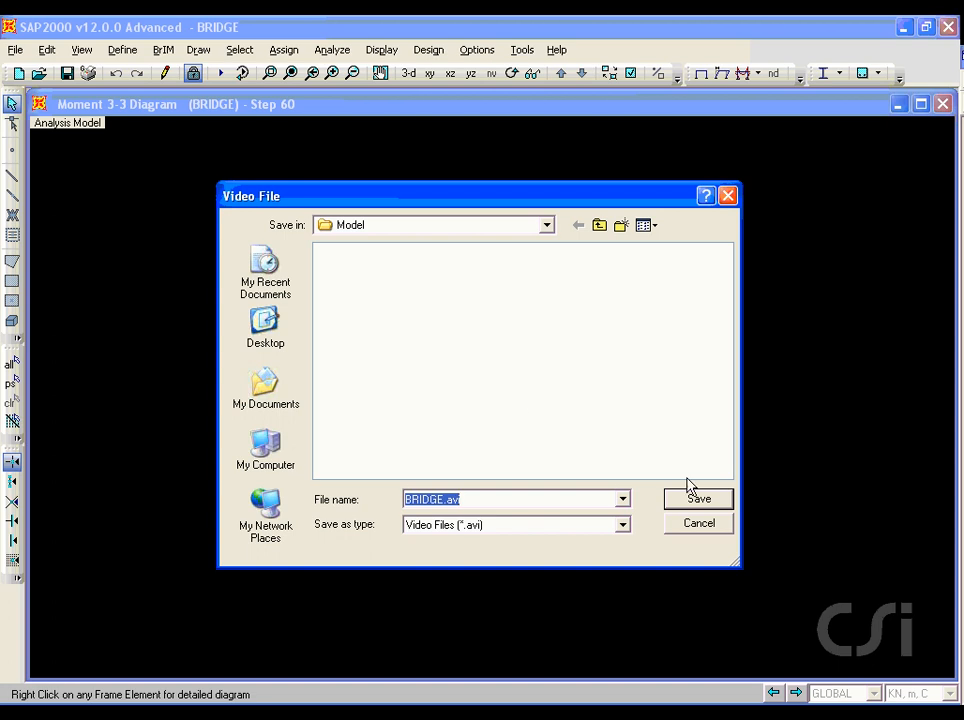
{"action": "left_click", "coordinate": [699, 509]}
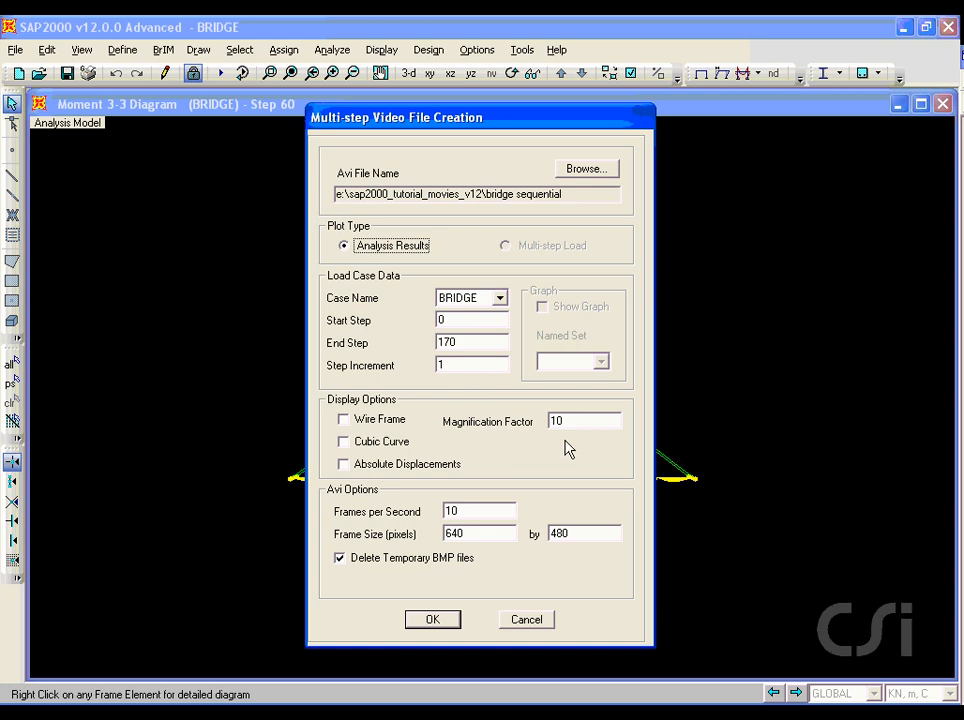
{"action": "left_click", "coordinate": [433, 620]}
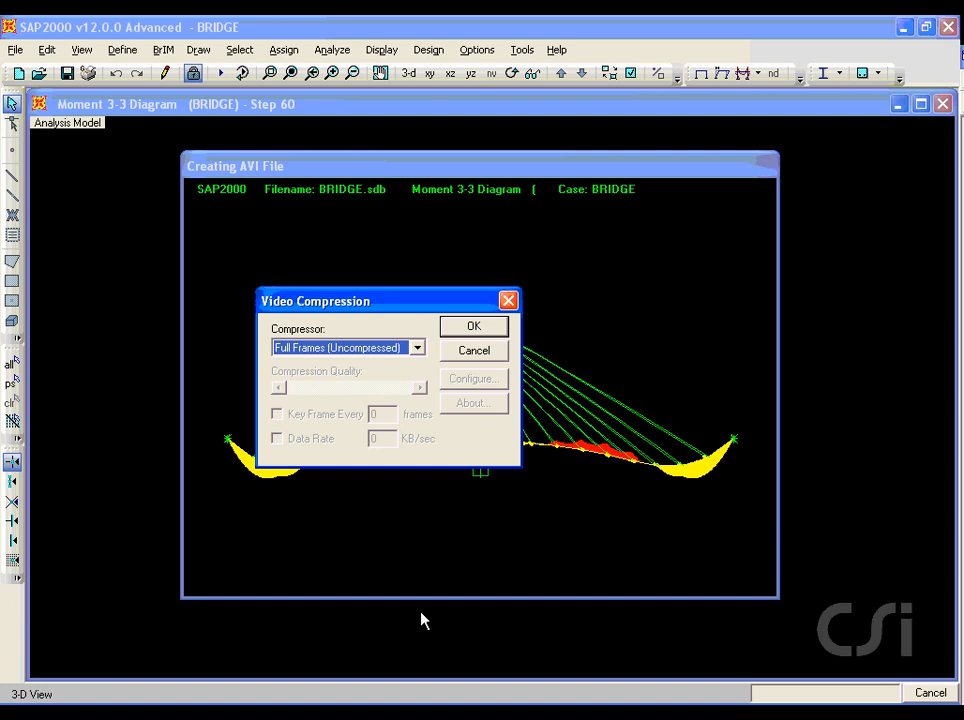
{"action": "left_click", "coordinate": [473, 328]}
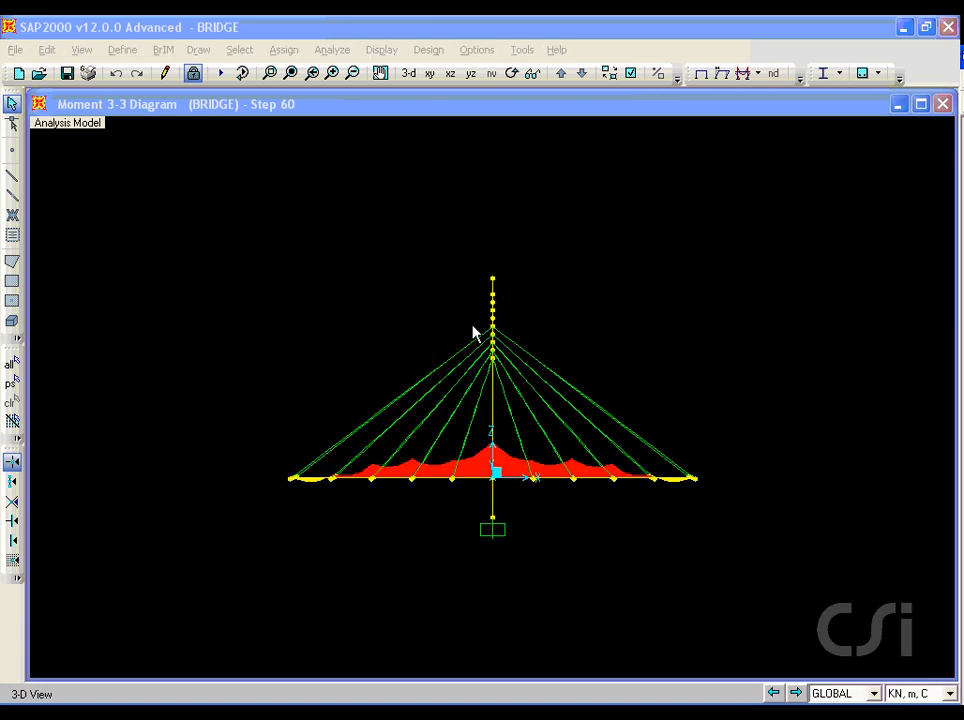
Restore the undeformed shape and define a joint plot function for the UX displacement of joint 46.
{"action": "left_click", "coordinate": [701, 74]}
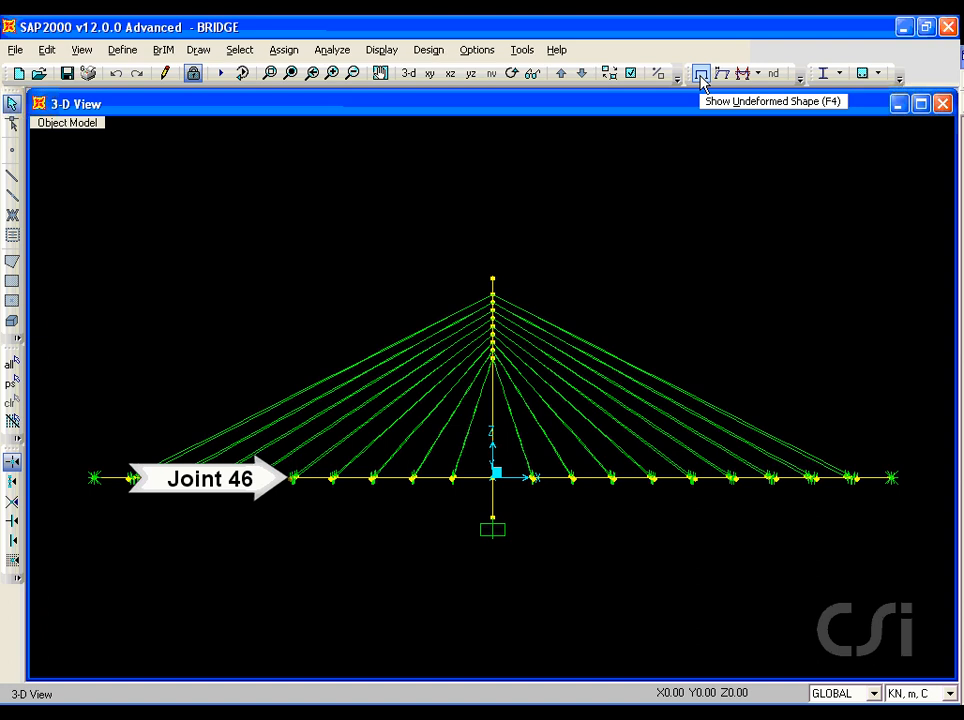
{"action": "left_click", "coordinate": [385, 51]}
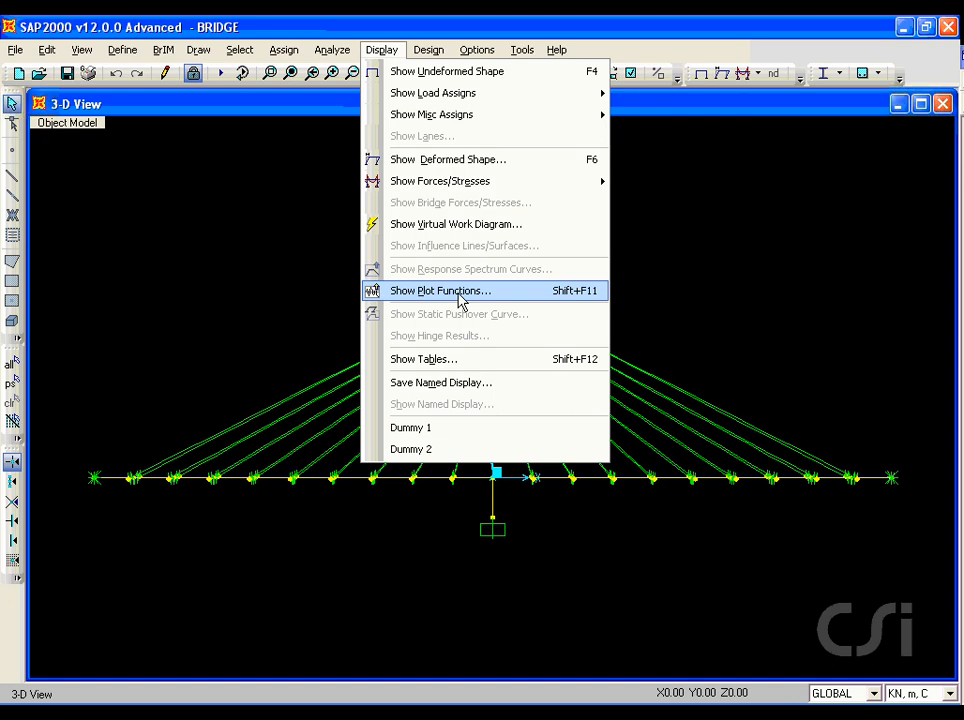
{"action": "left_click", "coordinate": [443, 292]}
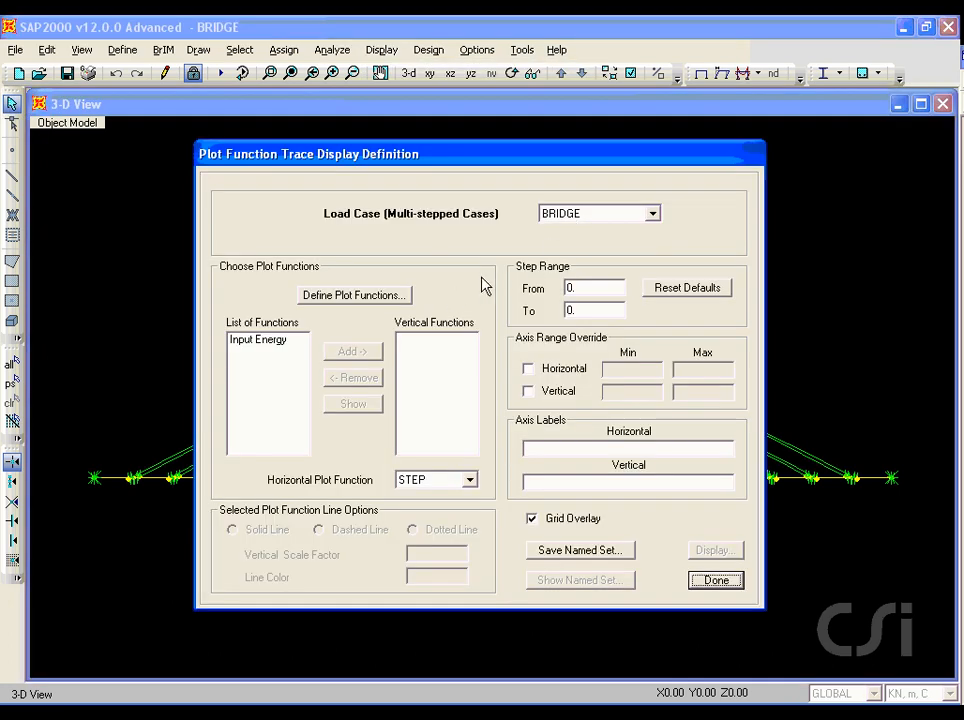
{"action": "left_click", "coordinate": [346, 297]}
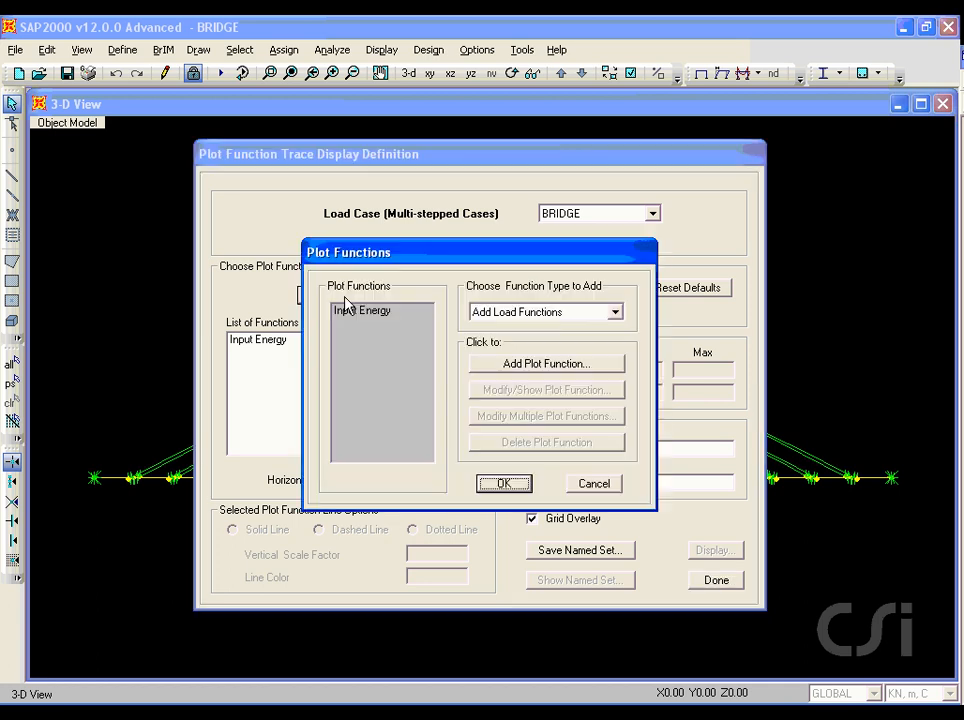
{"action": "left_click", "coordinate": [527, 314]}
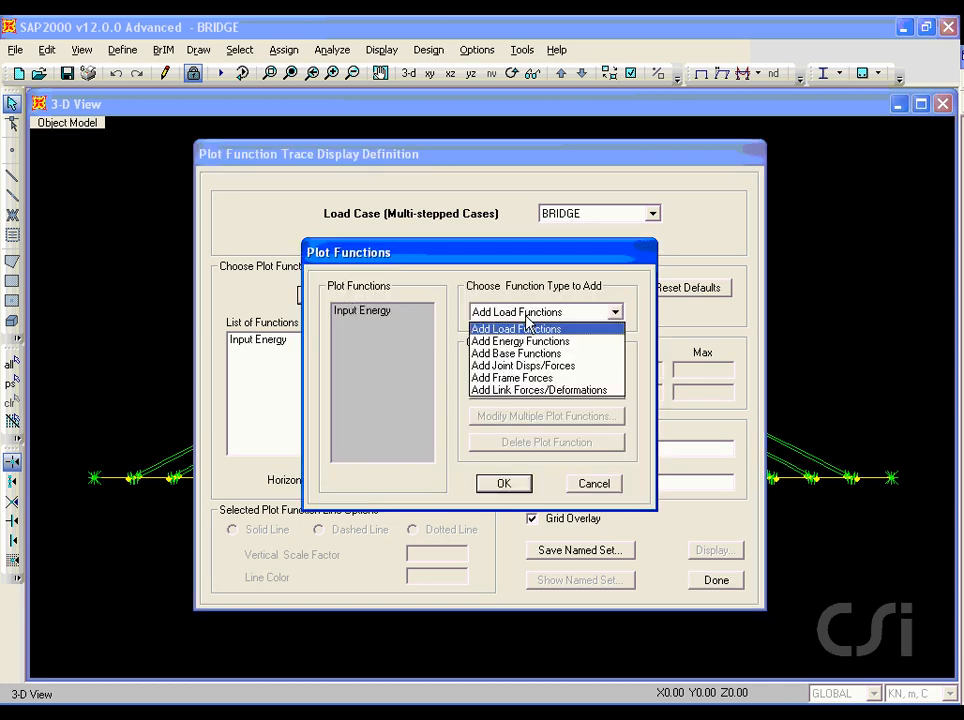
{"action": "left_click", "coordinate": [544, 366]}
{"action": "left_click", "coordinate": [544, 365]}
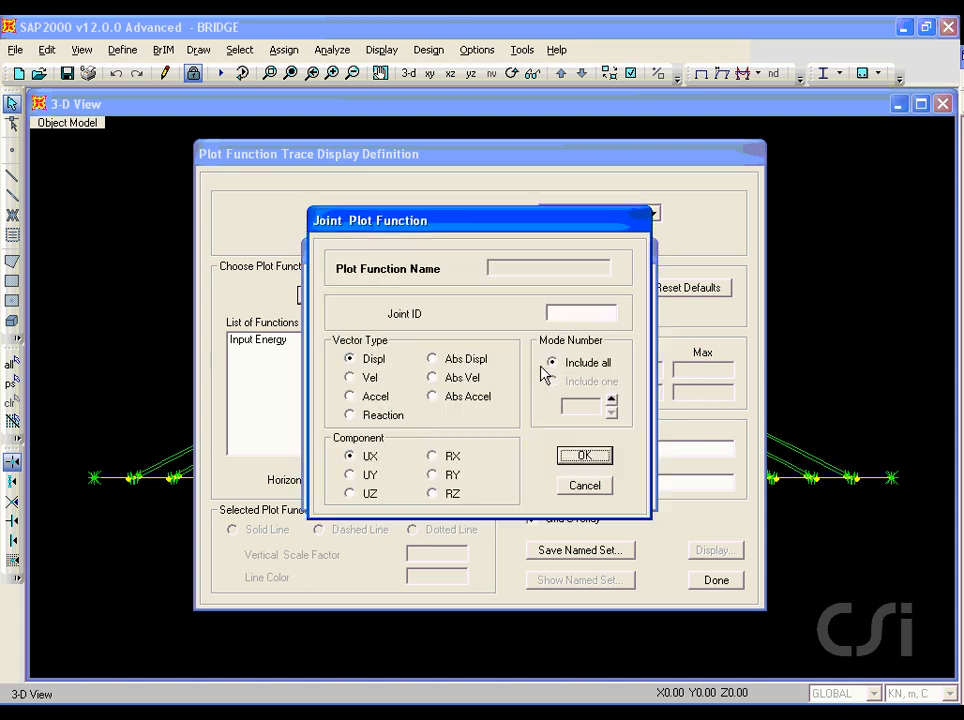
{"action": "left_click", "coordinate": [562, 314]}
{"action": "type", "text": "46"}
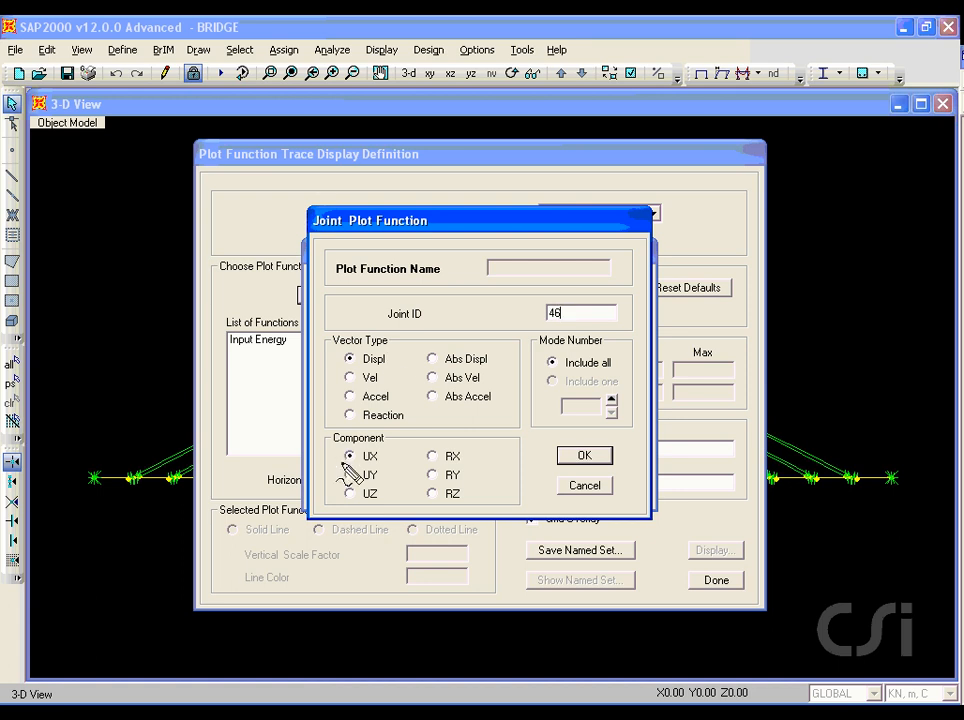
{"action": "left_click_drag", "start_coordinate": [342, 464], "coordinate": [394, 468]}
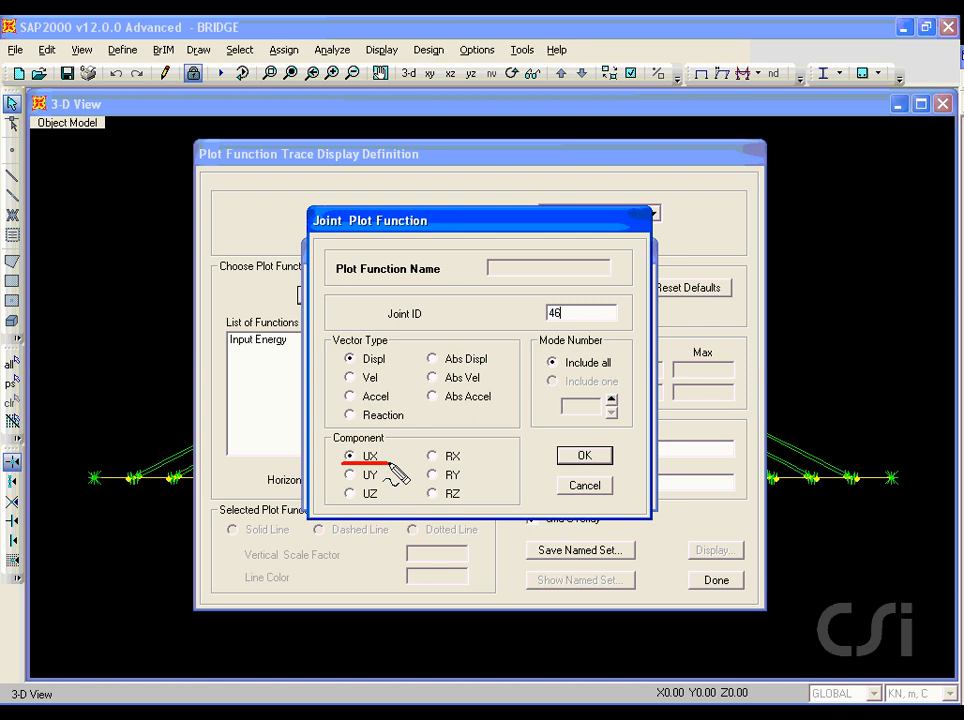
{"action": "left_click", "coordinate": [583, 458]}
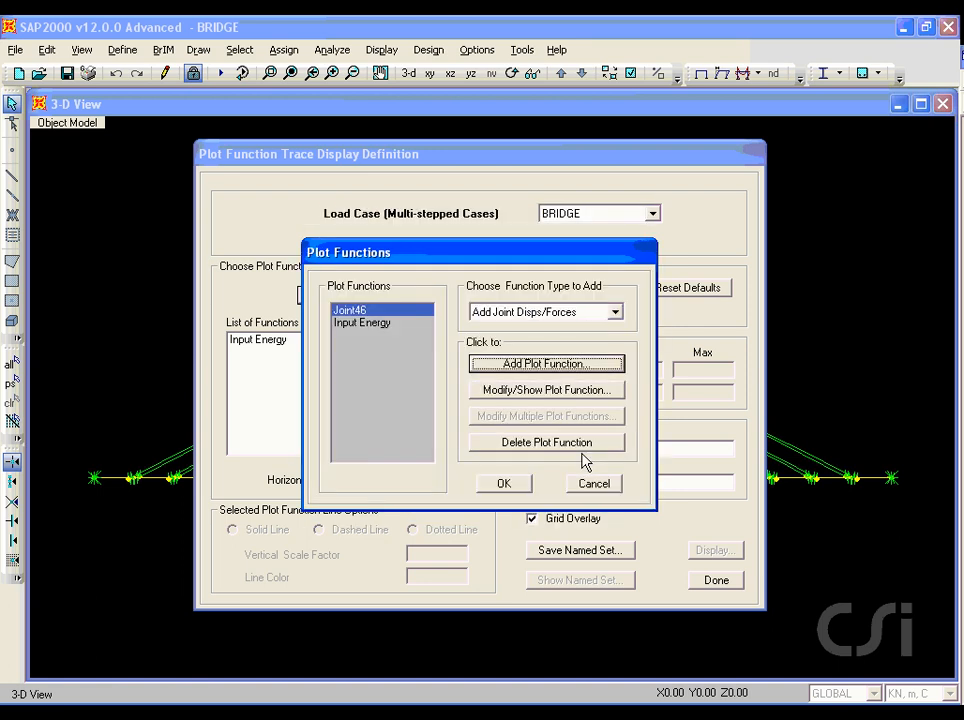
{"action": "left_click", "coordinate": [503, 483]}
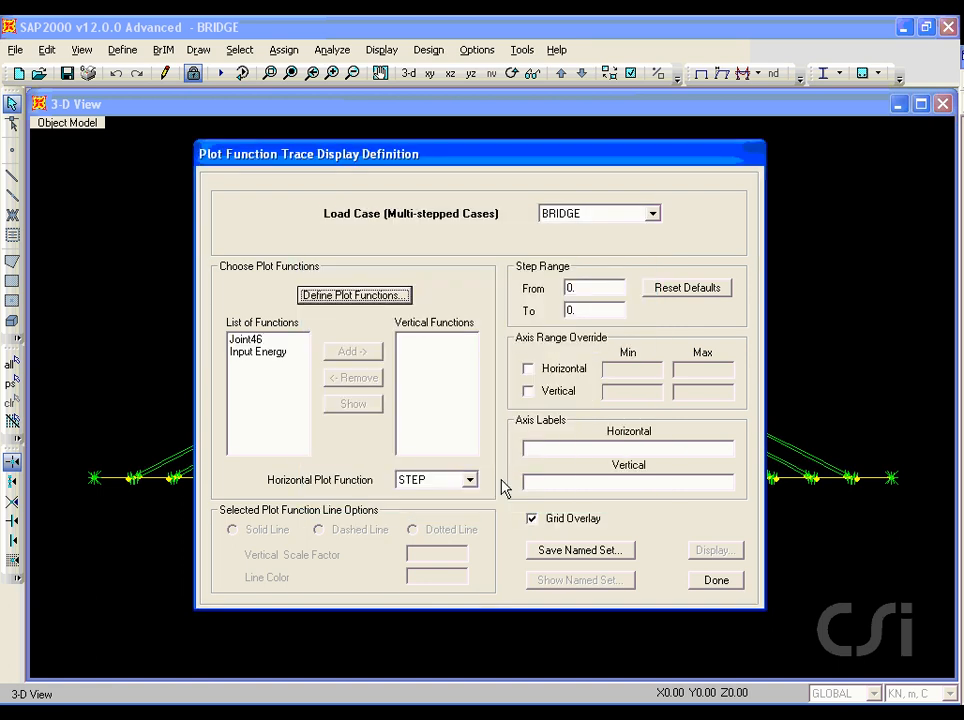
Plot the Joint46 function against TIME for the BRIDGE case with the horizontal axis range set to 0 to 300, and close the plot.
{"action": "left_click", "coordinate": [250, 341]}
{"action": "left_click", "coordinate": [350, 351]}
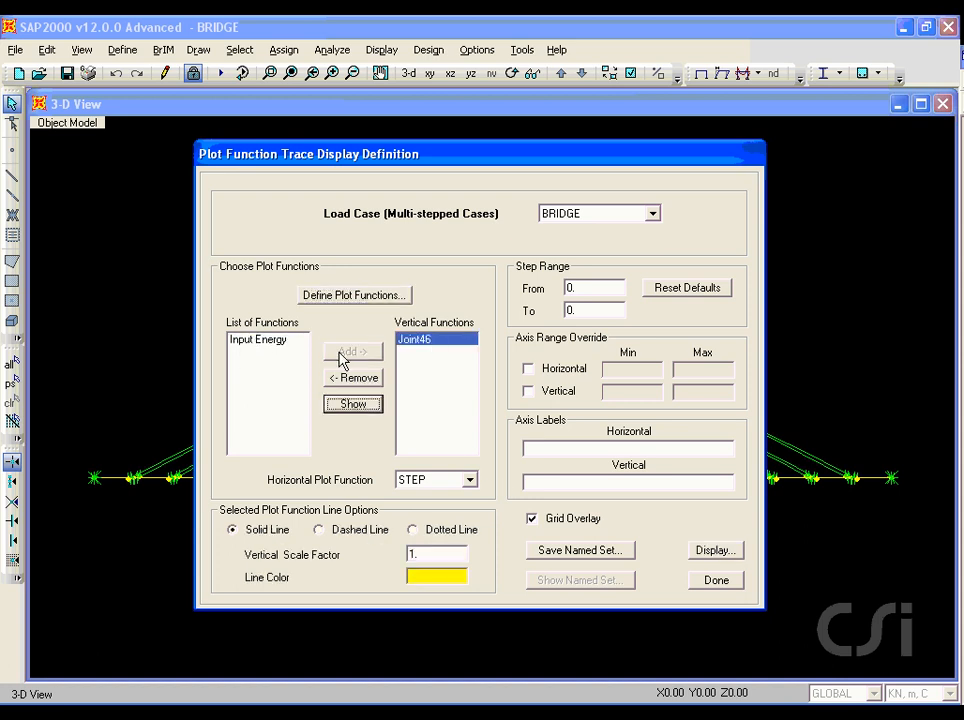
{"action": "left_click", "coordinate": [469, 480]}
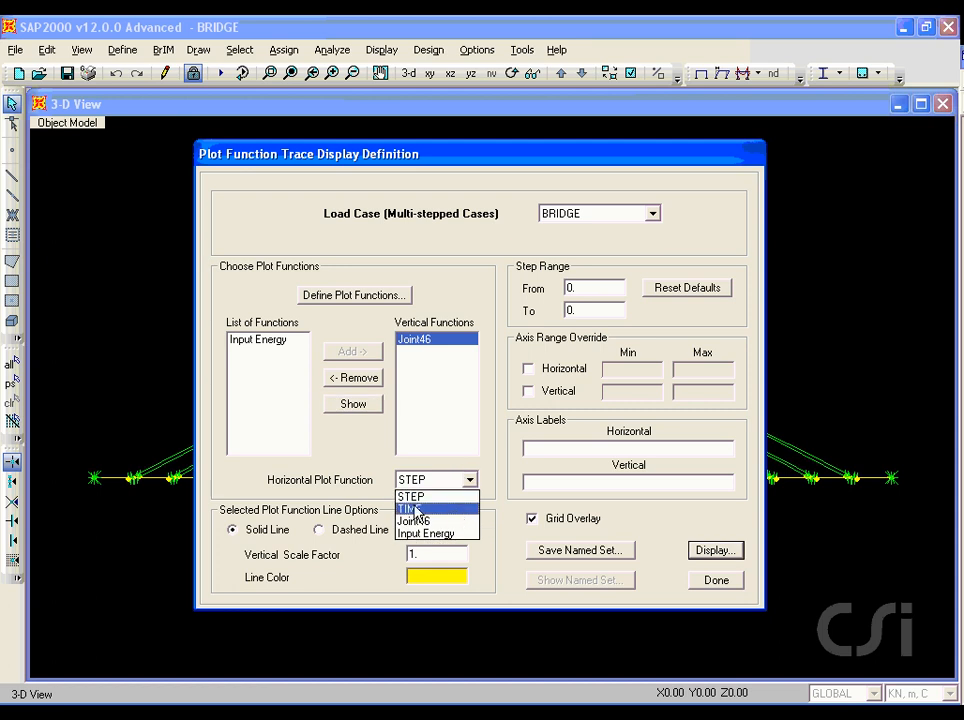
{"action": "left_click", "coordinate": [443, 511]}
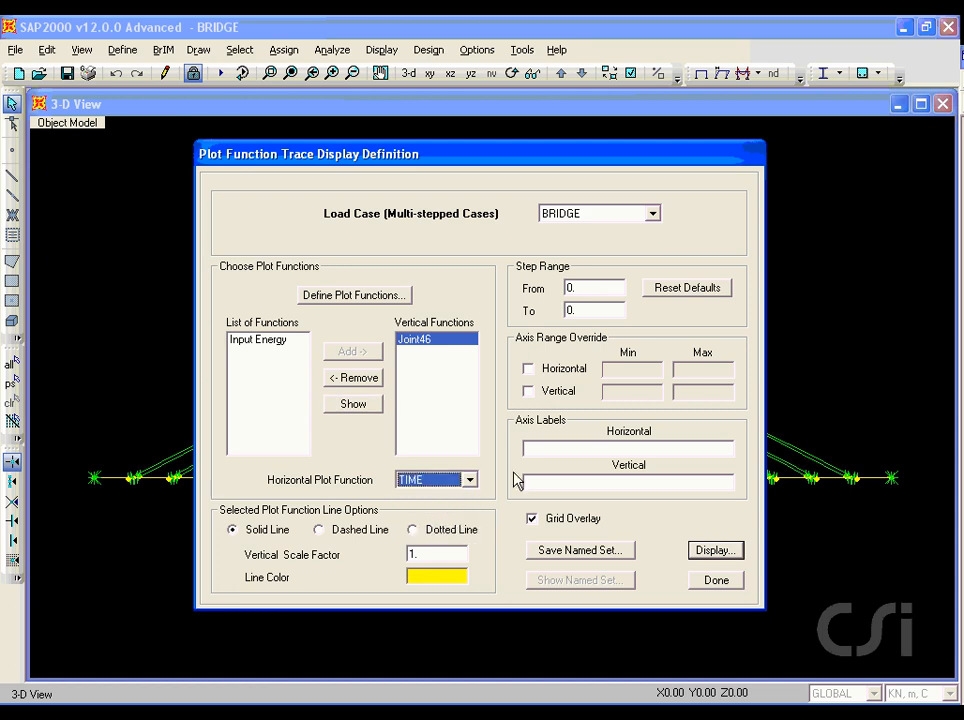
{"action": "left_click", "coordinate": [528, 369]}
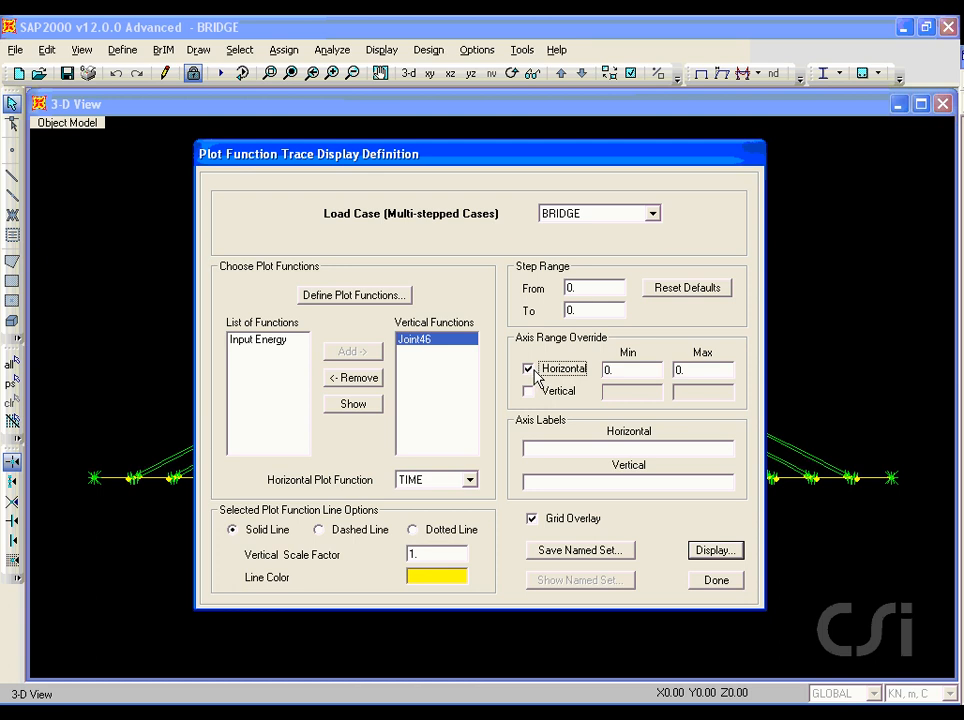
{"action": "left_click", "coordinate": [681, 369]}
{"action": "left_click", "coordinate": [719, 551]}
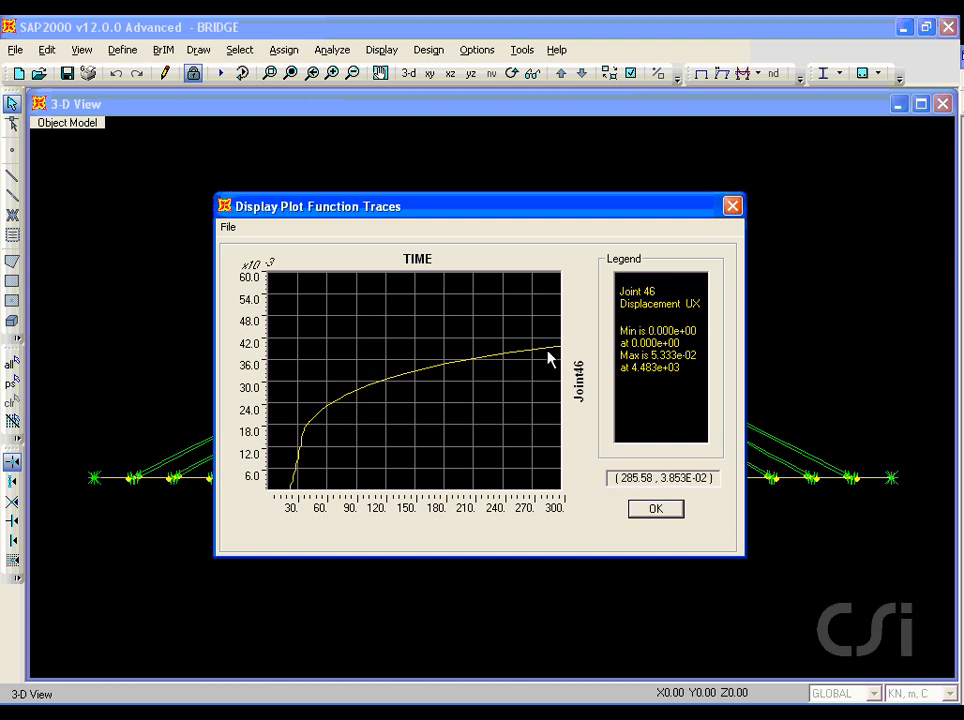
{"action": "left_click", "coordinate": [640, 510]}
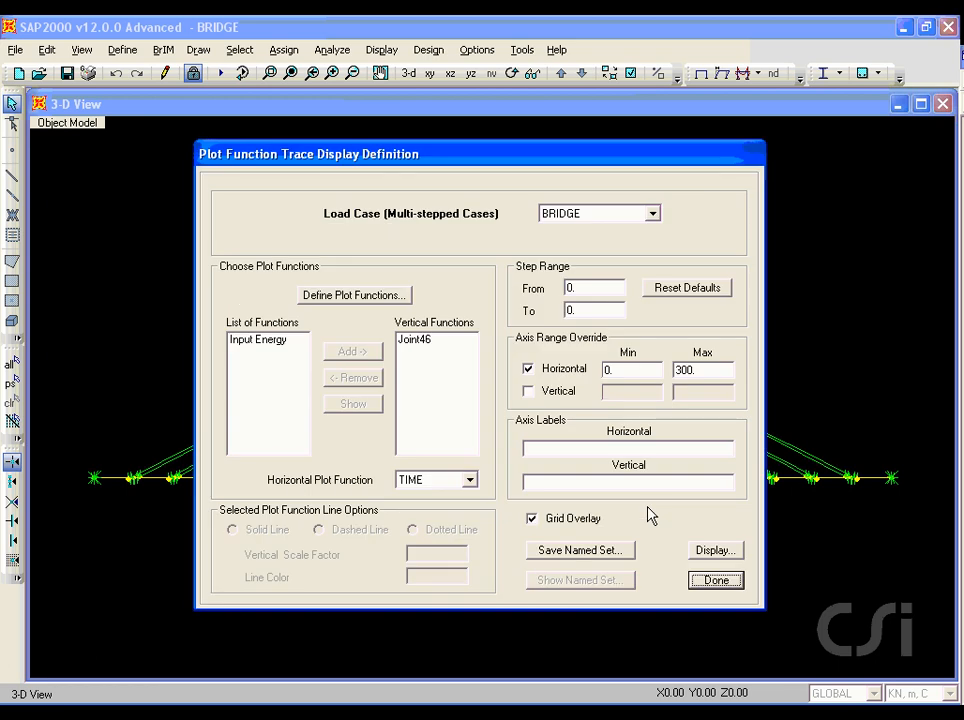
Remove Joint46 from the vertical plot functions and close the plot function trace definition.
{"action": "left_click", "coordinate": [414, 341]}
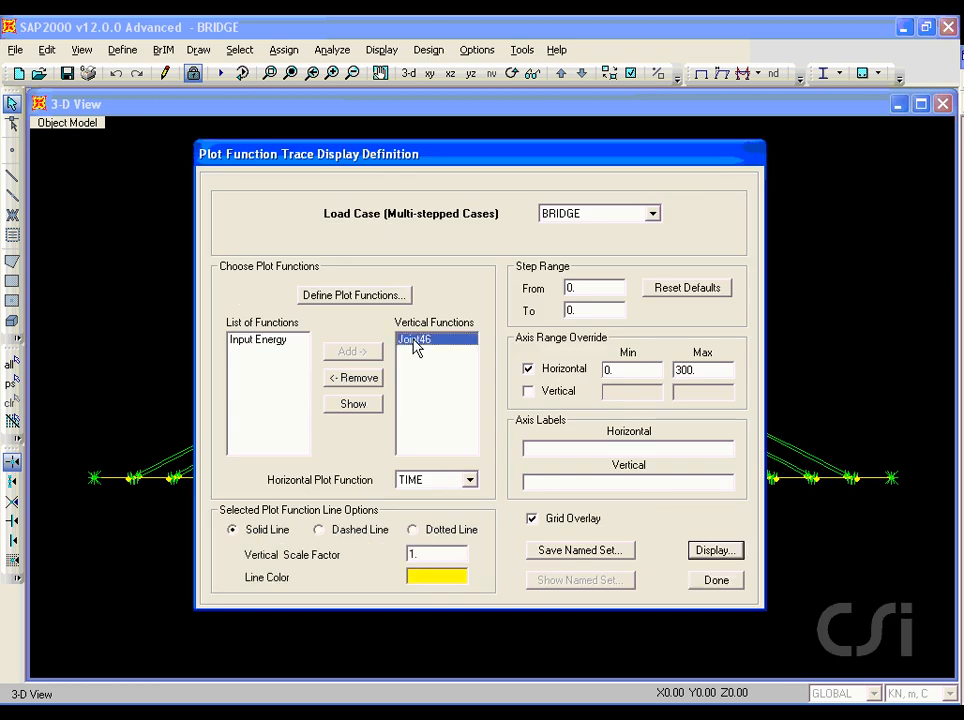
{"action": "left_click", "coordinate": [369, 385]}
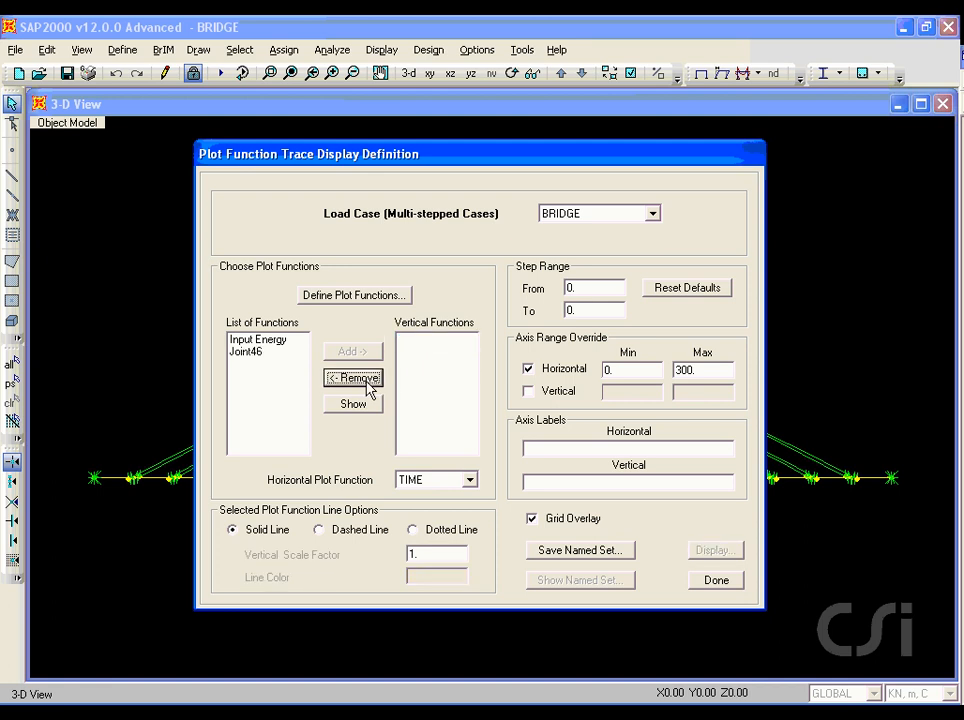
{"action": "left_click", "coordinate": [719, 581]}
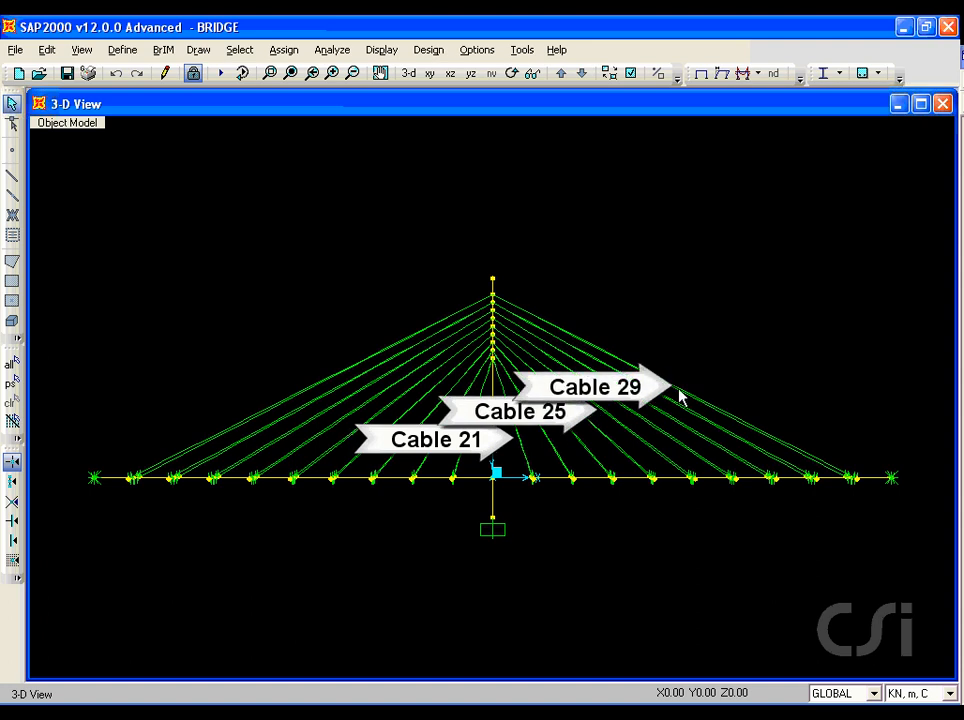
Reopen the plot function definitions and add a frame force function for the axial force of element 21 at relative distance 0.
{"action": "left_click", "coordinate": [382, 52]}
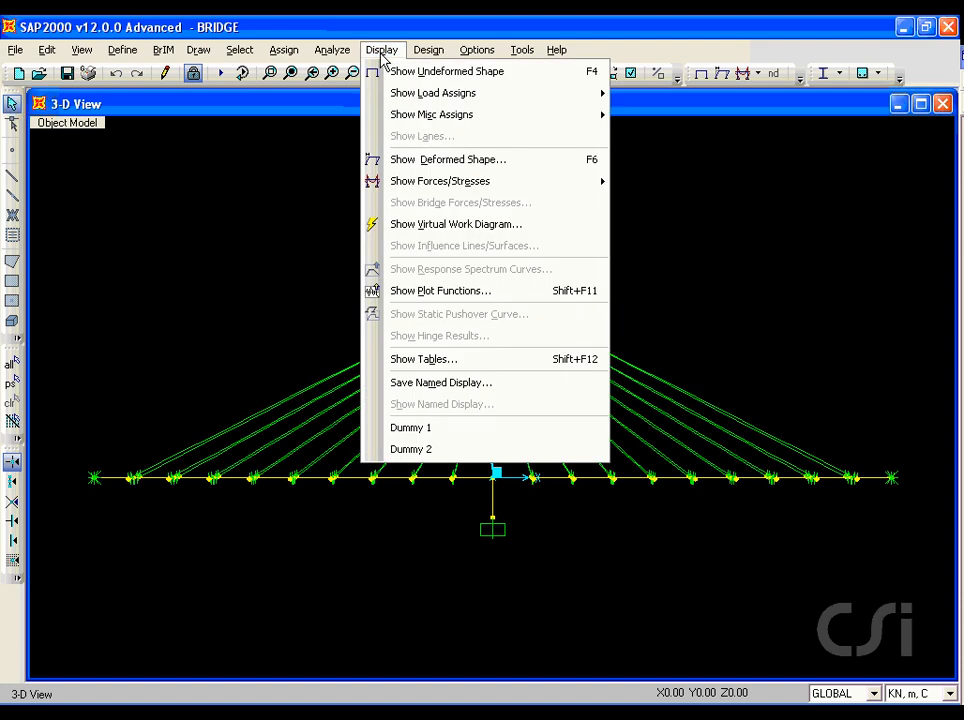
{"action": "left_click", "coordinate": [467, 291]}
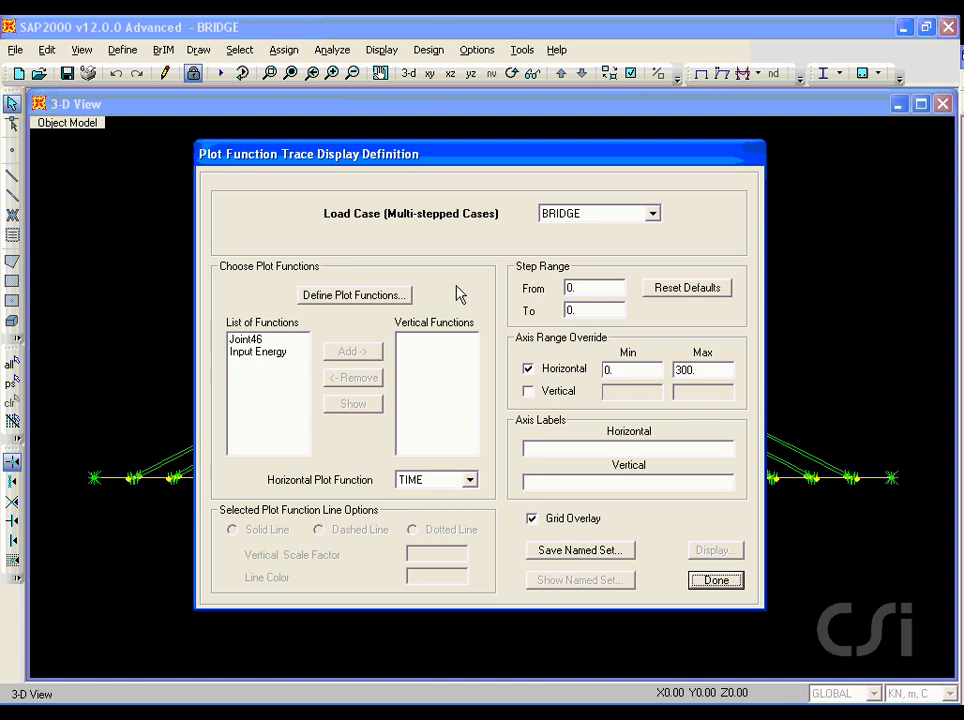
{"action": "left_click", "coordinate": [390, 295]}
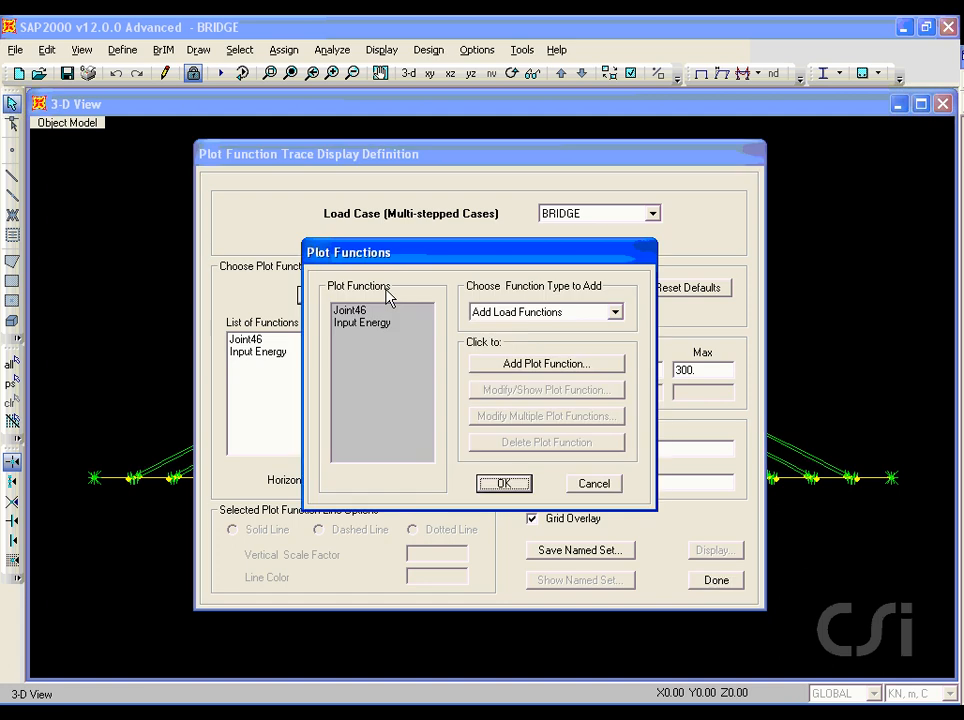
{"action": "left_click", "coordinate": [558, 312]}
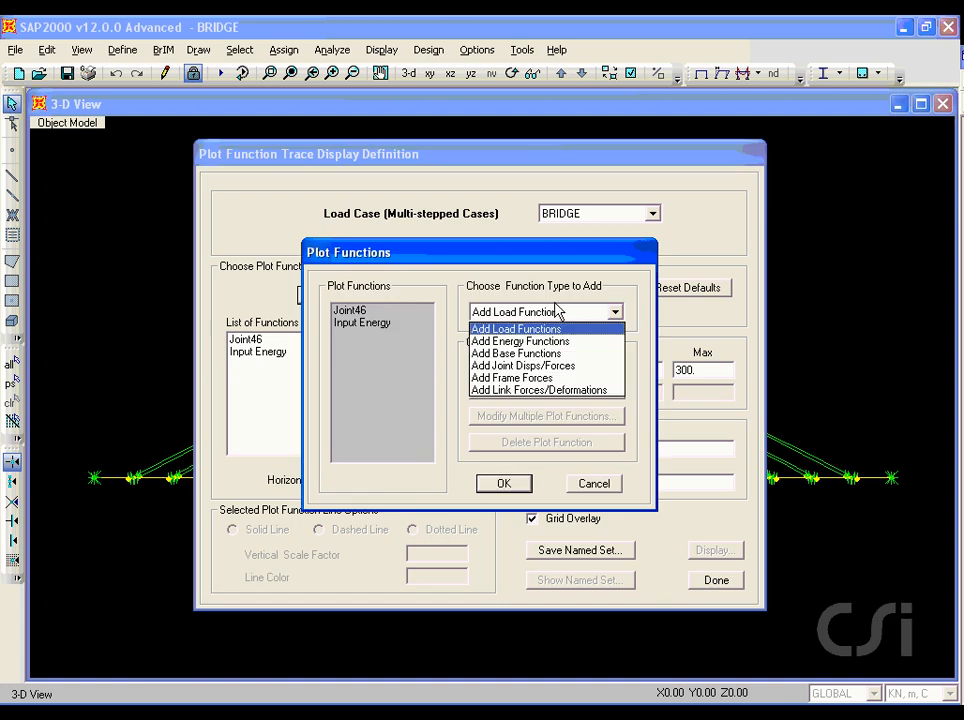
{"action": "left_click", "coordinate": [518, 380]}
{"action": "left_click", "coordinate": [540, 365]}
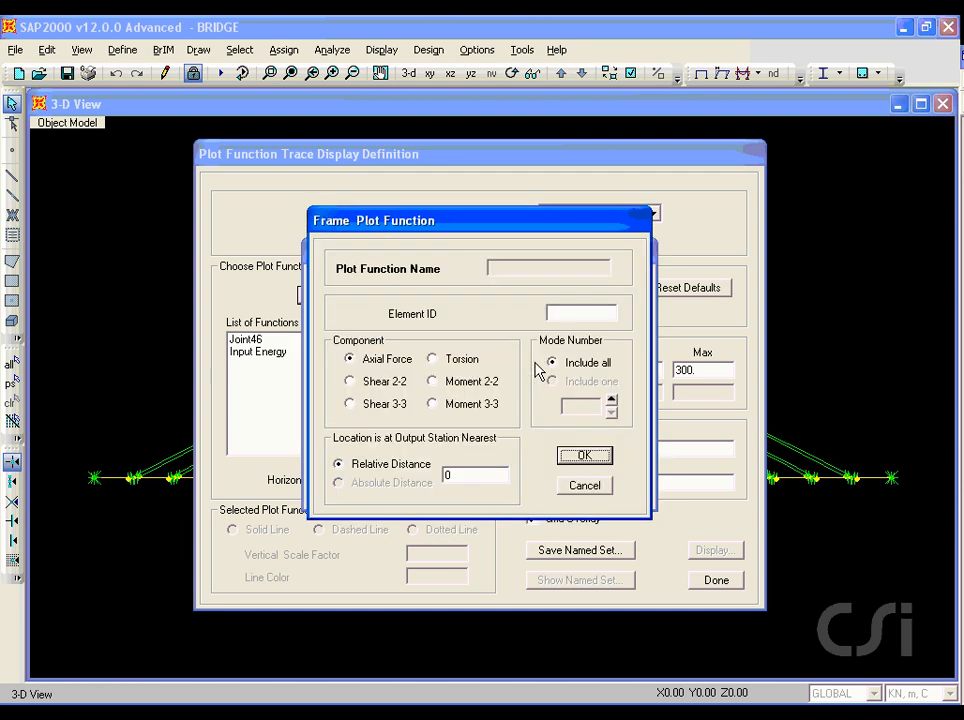
{"action": "left_click", "coordinate": [576, 314]}
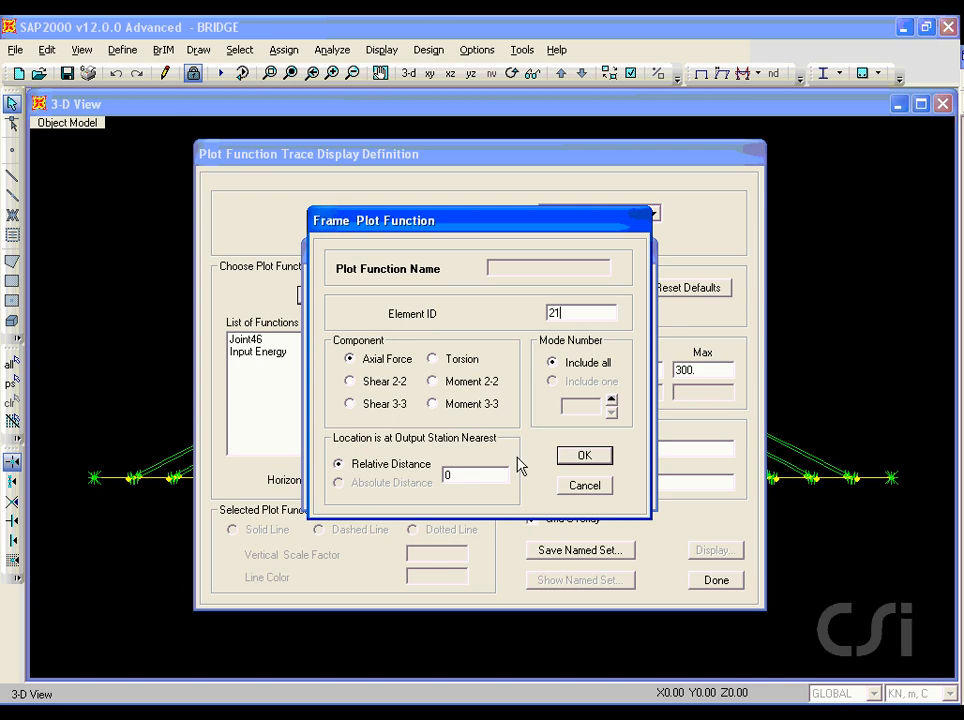
{"action": "left_click", "coordinate": [582, 456]}
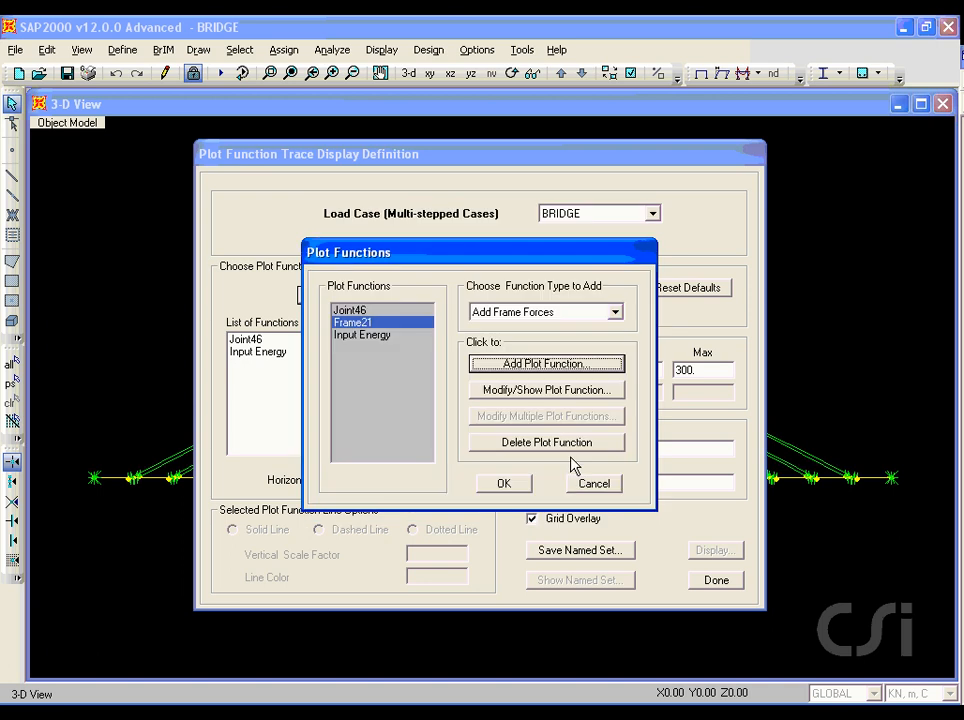
Add axial force plot functions for elements 25 and 29 and accept the plot function definitions.
{"action": "left_click", "coordinate": [566, 365]}
{"action": "left_click", "coordinate": [565, 314]}
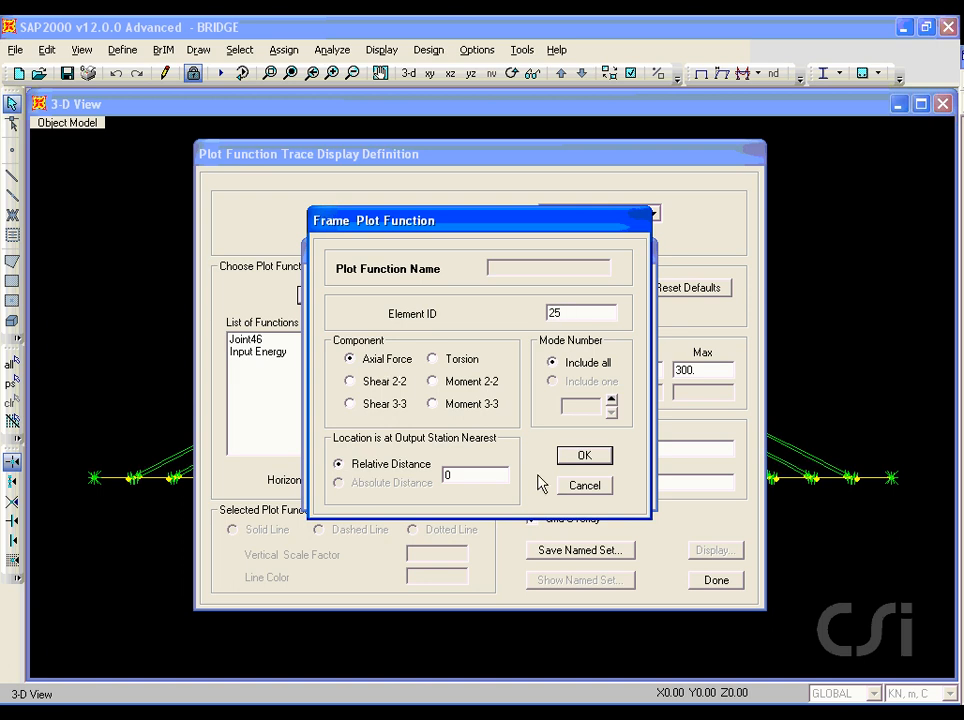
{"action": "left_click", "coordinate": [577, 462]}
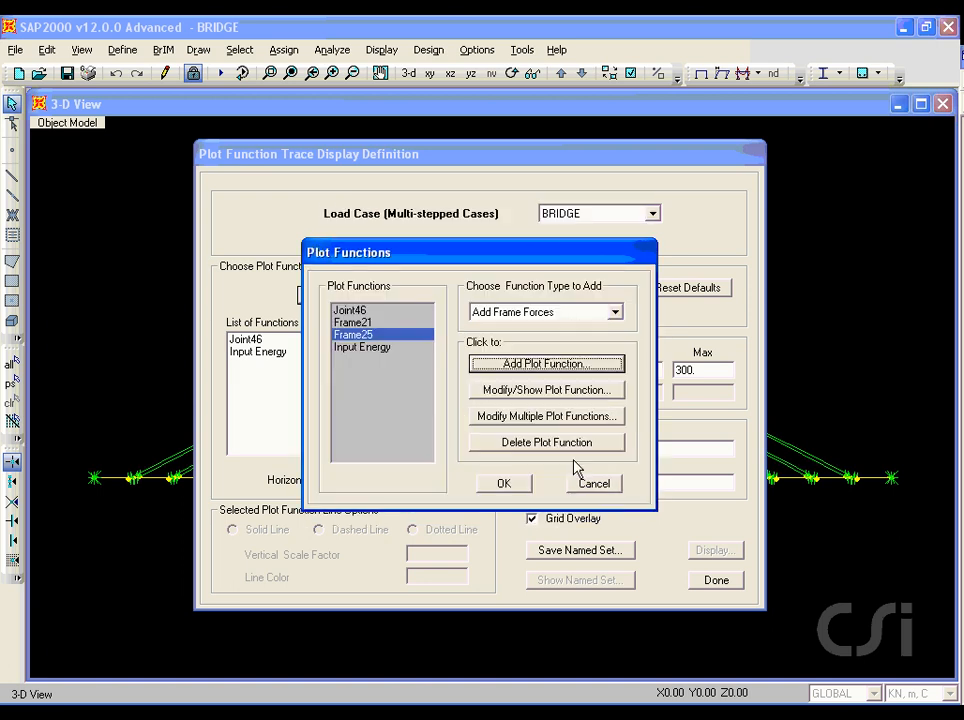
{"action": "left_click", "coordinate": [523, 364]}
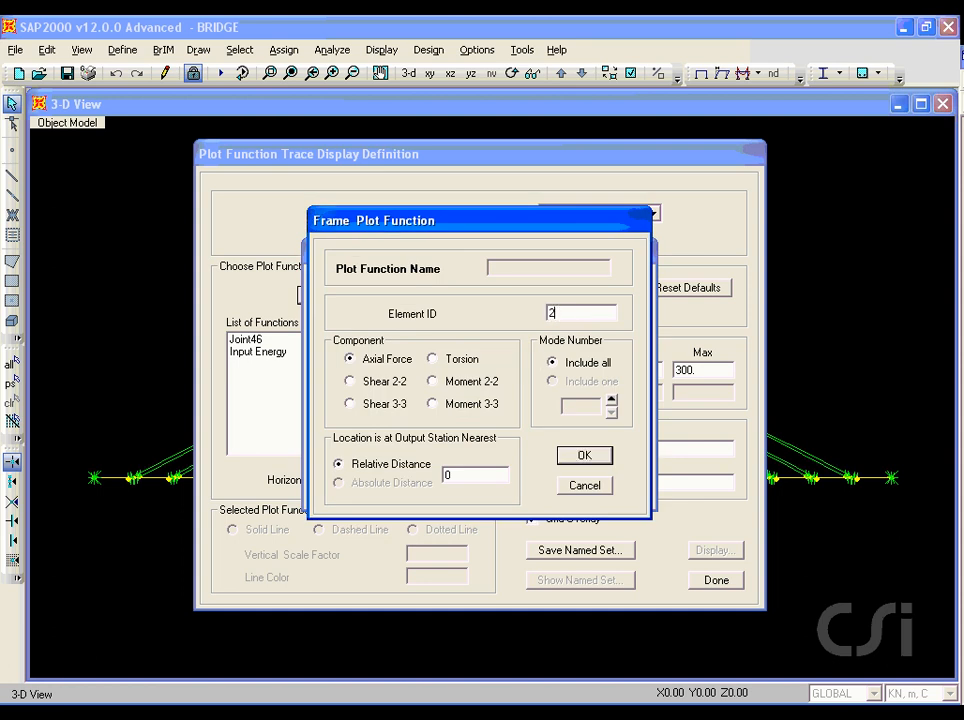
{"action": "left_click", "coordinate": [585, 455]}
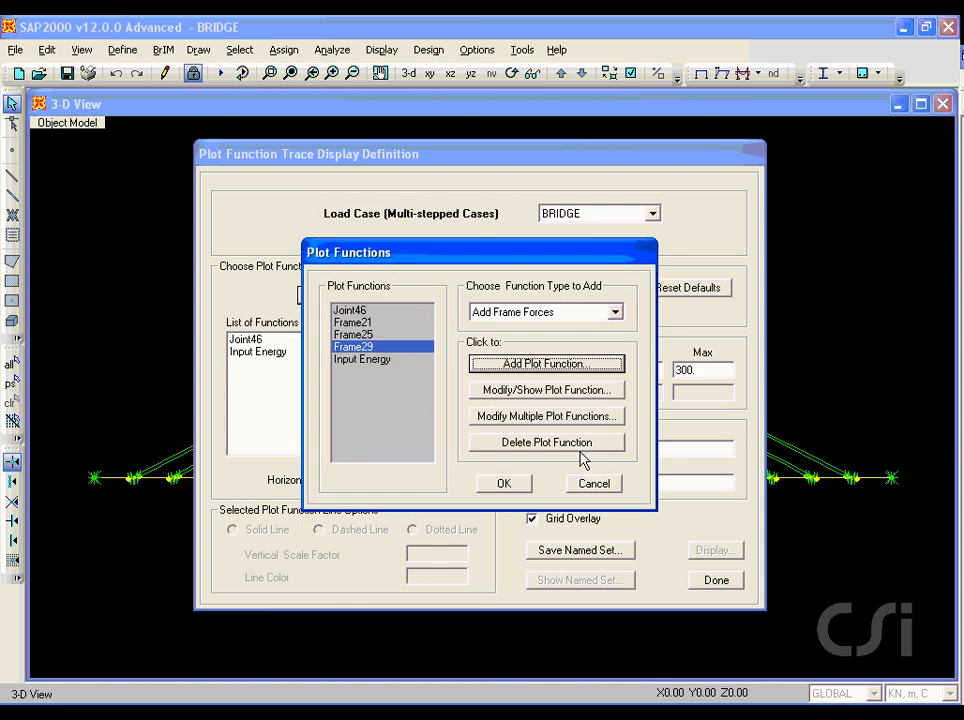
{"action": "left_click", "coordinate": [506, 487]}
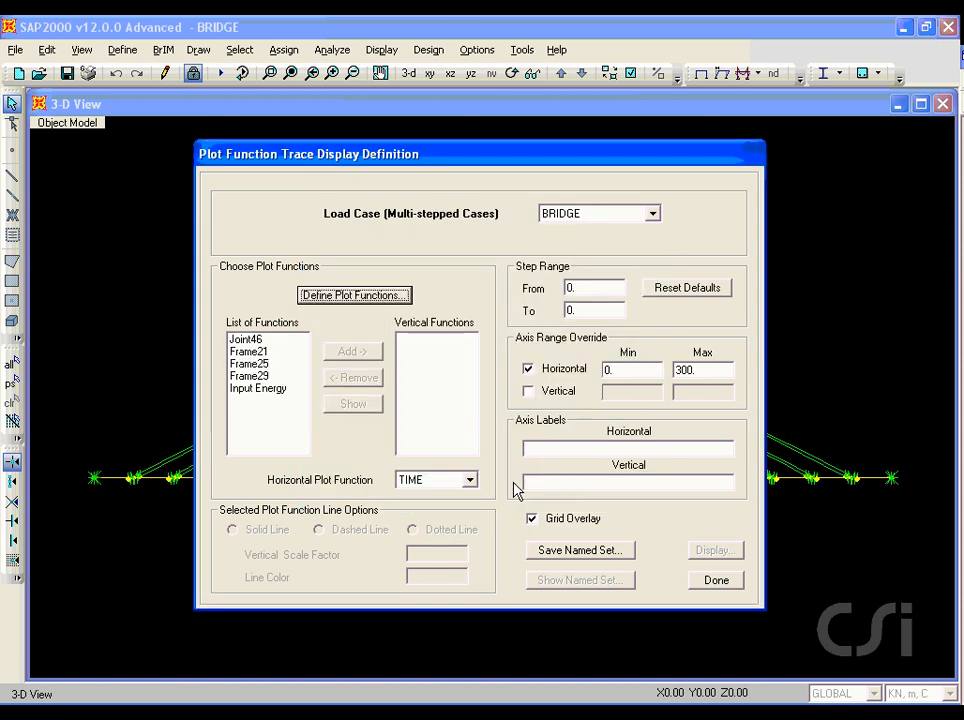
Plot Frame21, Frame25 and Frame29 together against TIME with the horizontal axis maximum set to 45, and close the plot.
{"action": "left_click", "coordinate": [240, 352]}
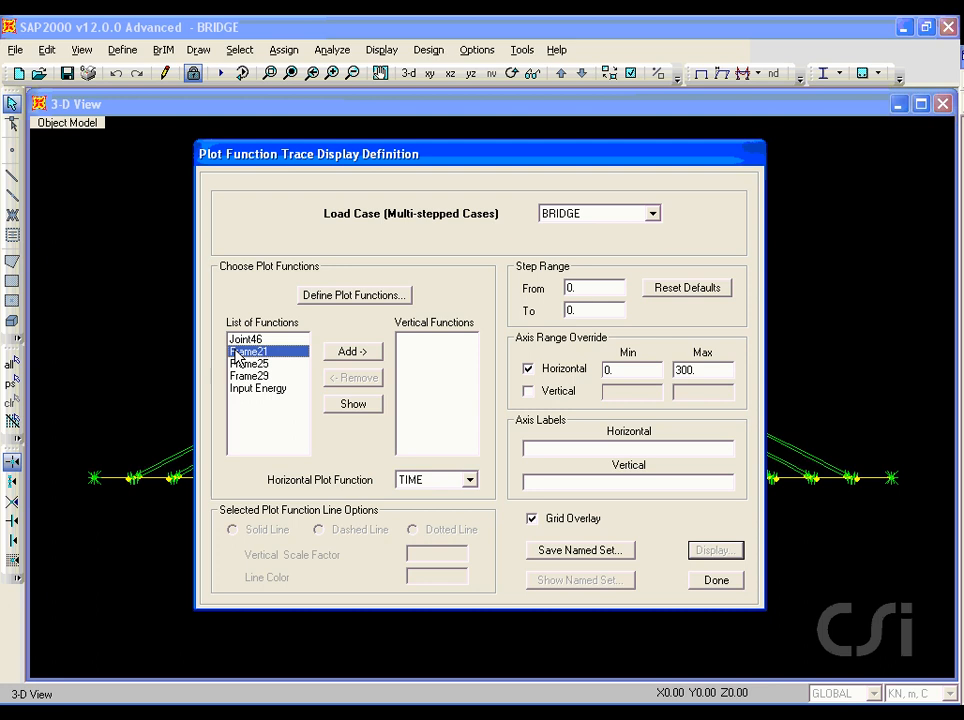
{"action": "left_click", "coordinate": [245, 377], "text": "shift"}
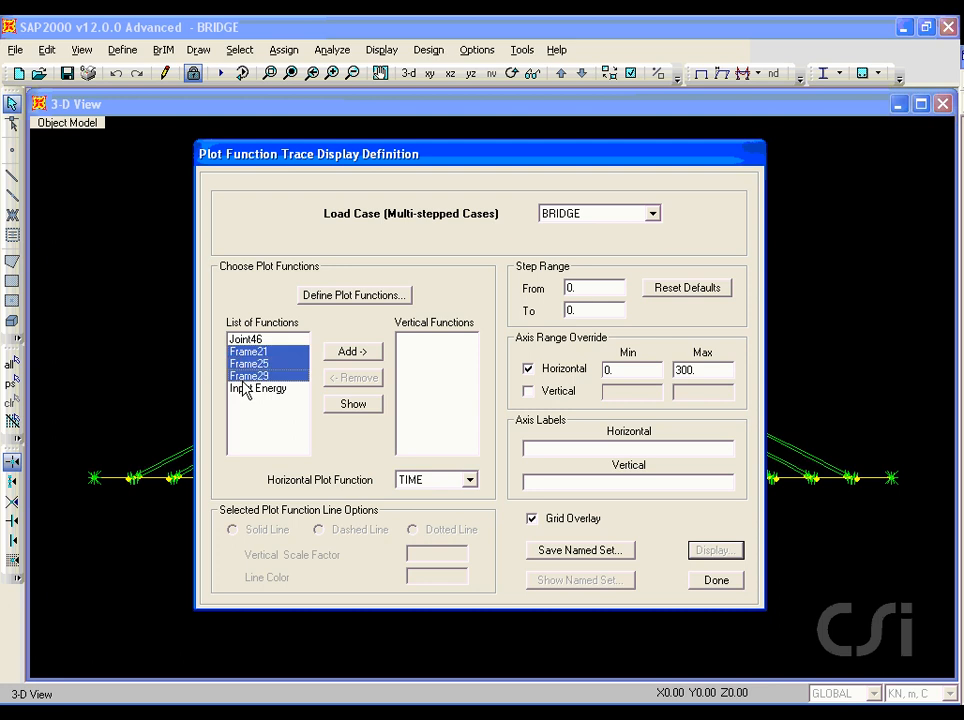
{"action": "left_click", "coordinate": [376, 353]}
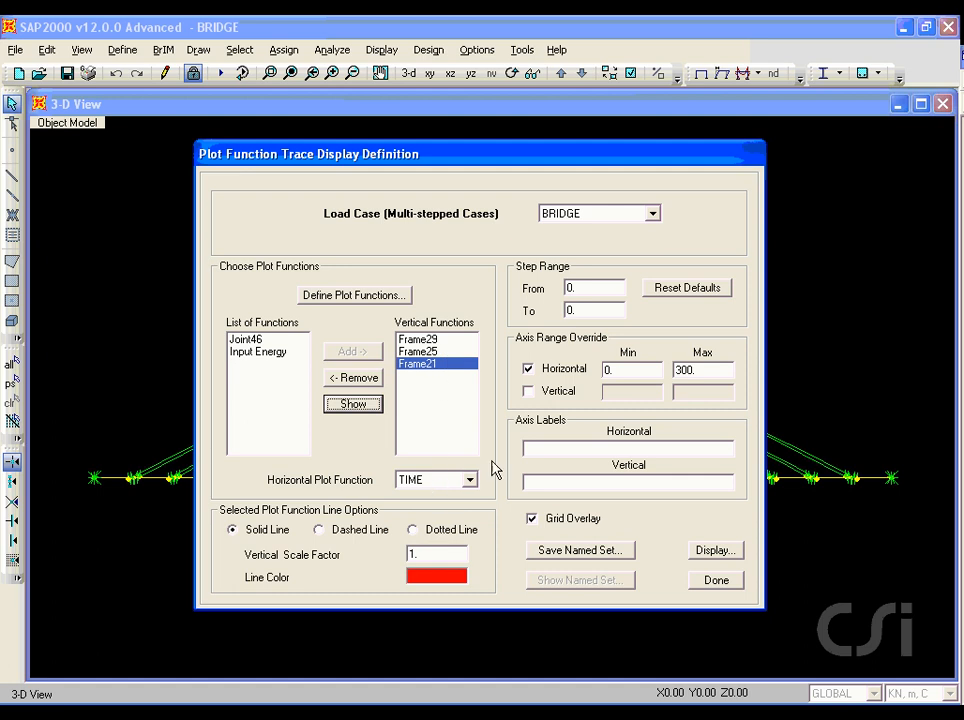
{"action": "left_click", "coordinate": [686, 369]}
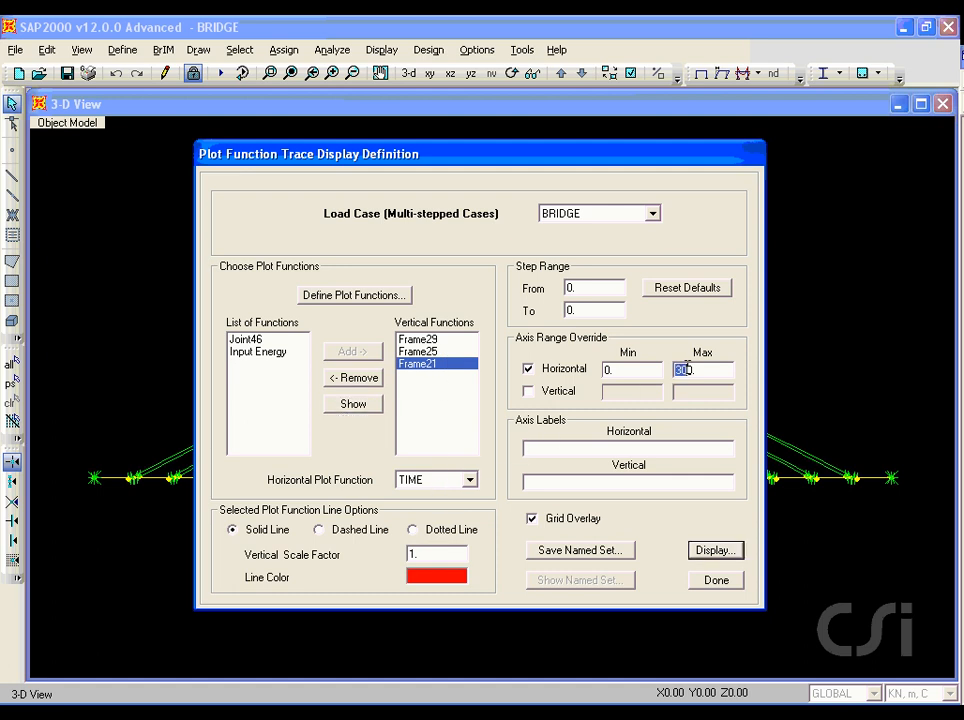
{"action": "type", "text": "45"}
{"action": "left_click", "coordinate": [713, 550]}
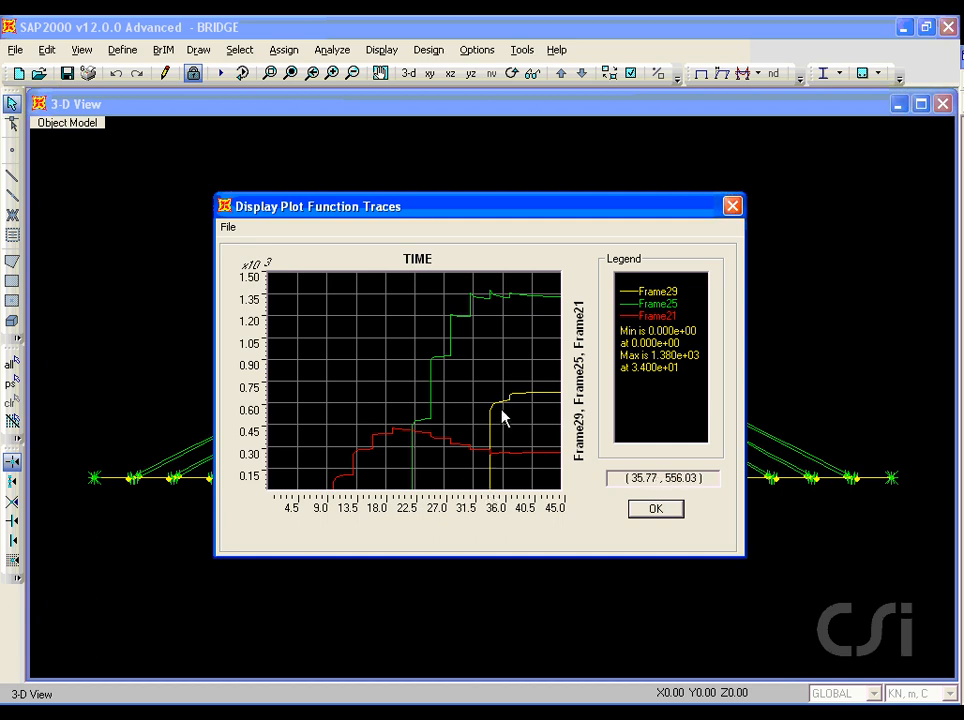
{"action": "left_click", "coordinate": [653, 509]}
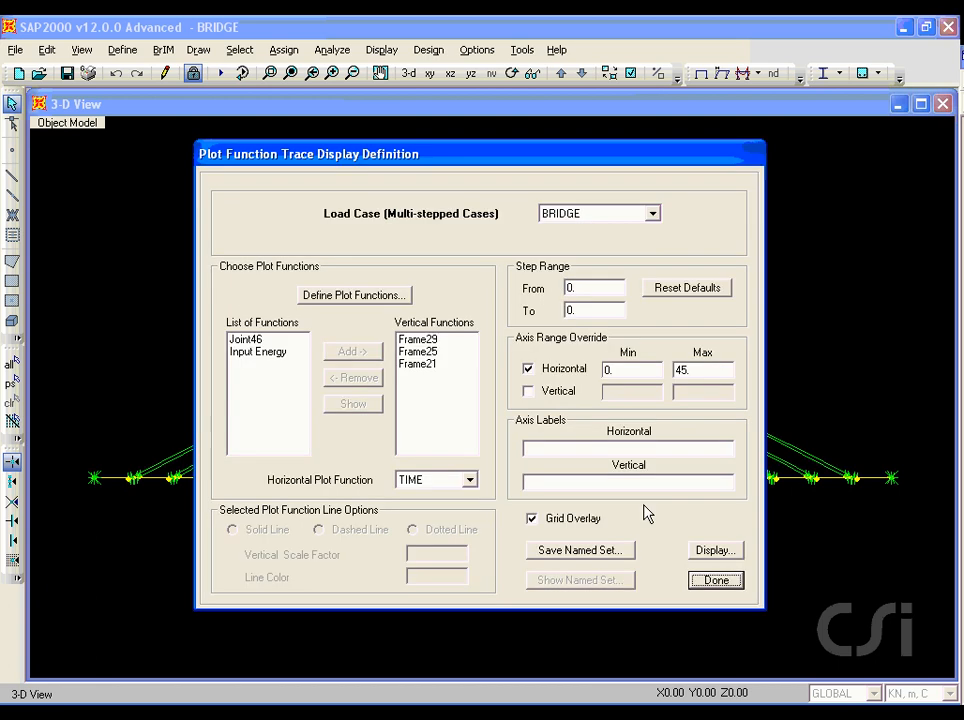
Remove Frame21, Frame25 and Frame29 from the vertical functions and close the trace definition.
{"action": "left_click", "coordinate": [420, 365]}
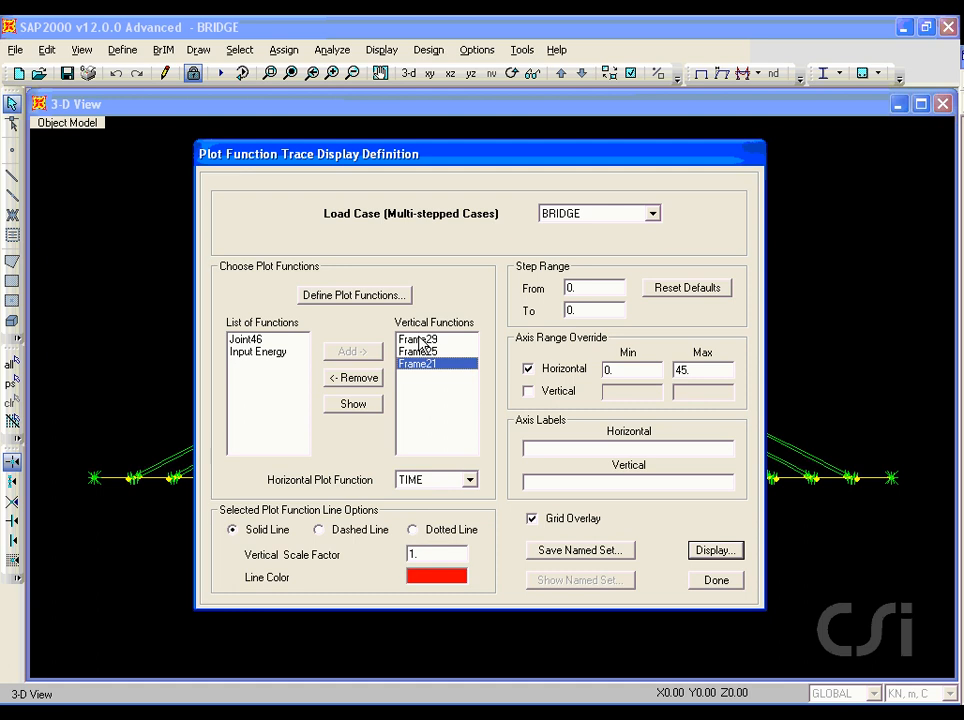
{"action": "left_click", "coordinate": [420, 340], "text": "shift"}
{"action": "left_click", "coordinate": [355, 378]}
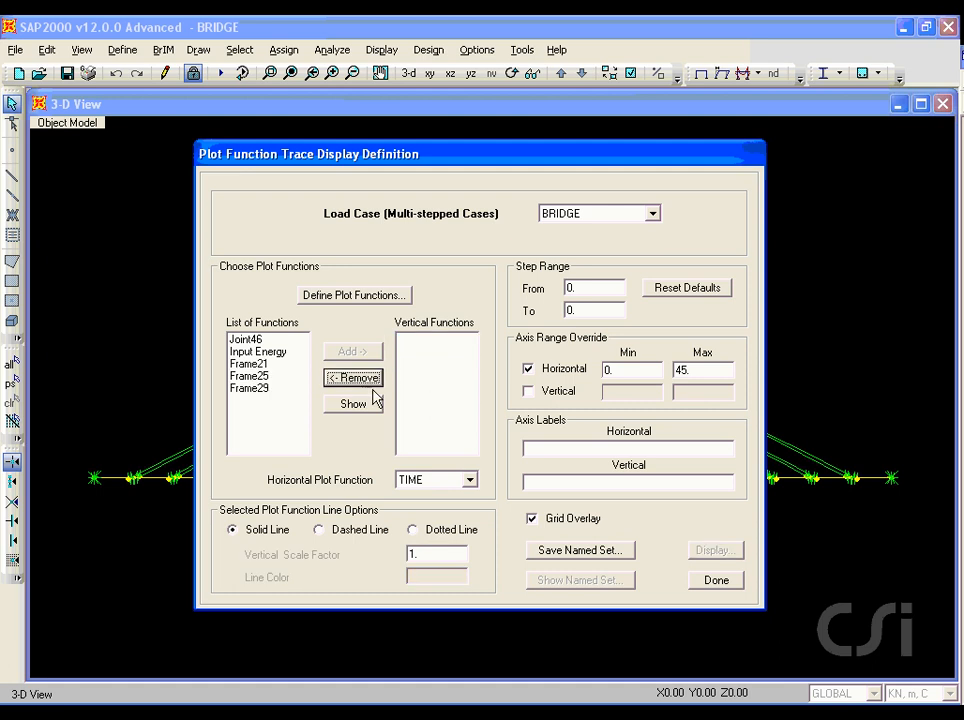
{"action": "left_click", "coordinate": [716, 581]}
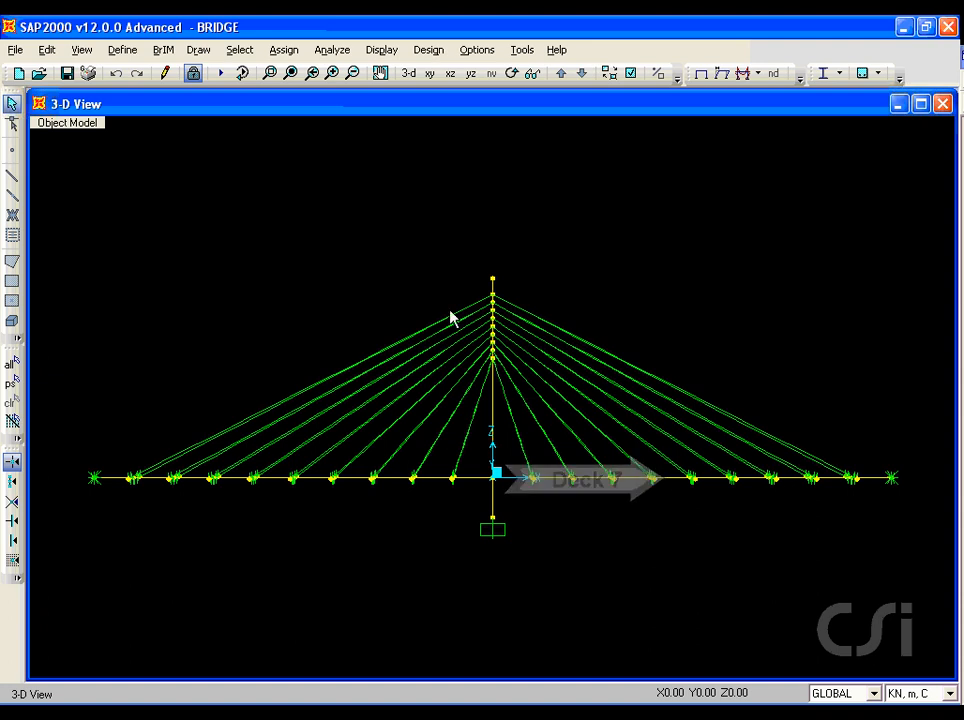
Define a frame force plot function for the Moment 3-3 of deck element 7 at relative distance 0.
{"action": "left_click", "coordinate": [380, 55]}
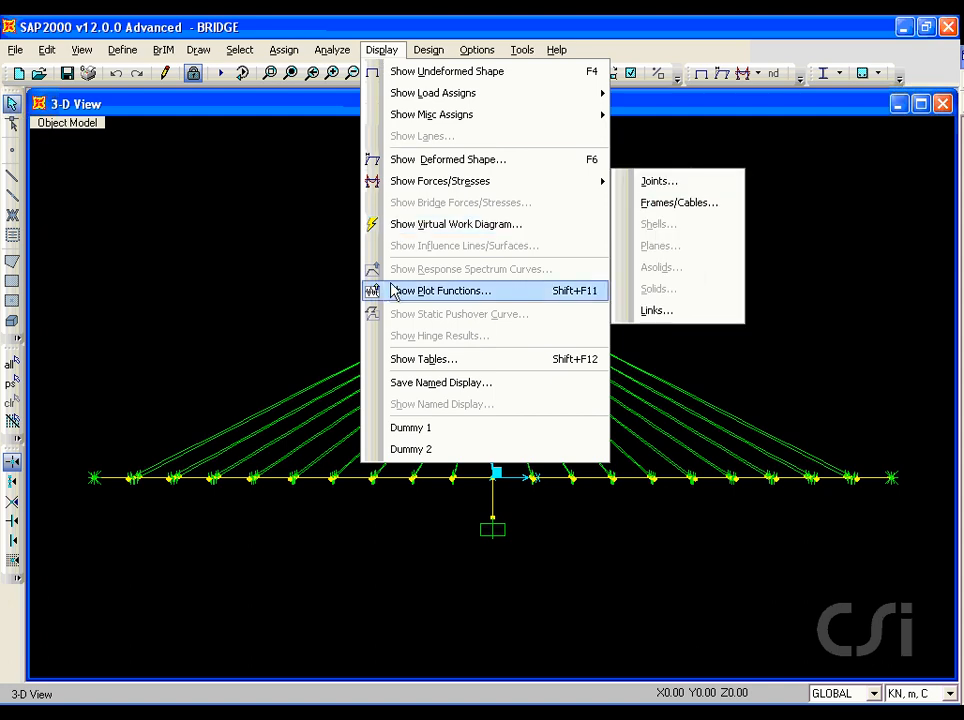
{"action": "left_click", "coordinate": [447, 290]}
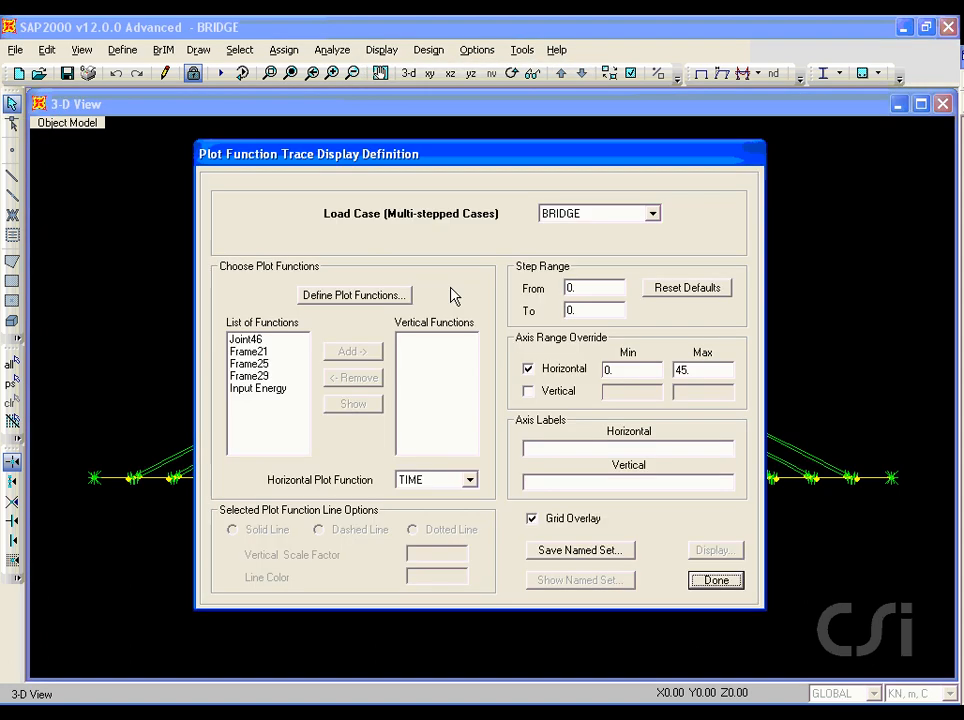
{"action": "left_click", "coordinate": [376, 297]}
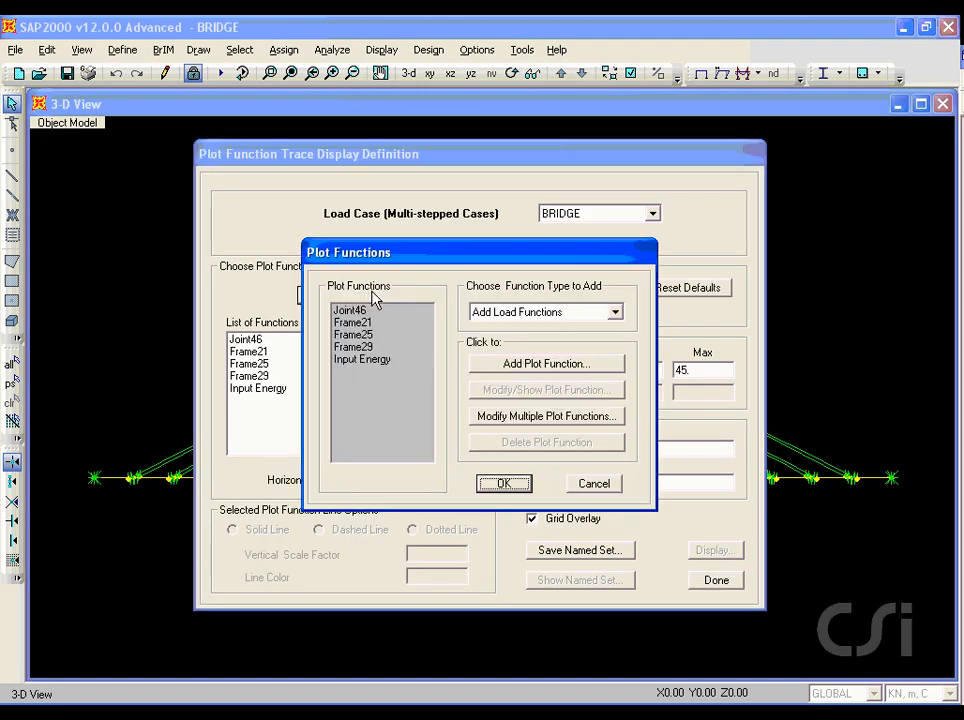
{"action": "left_click", "coordinate": [508, 313]}
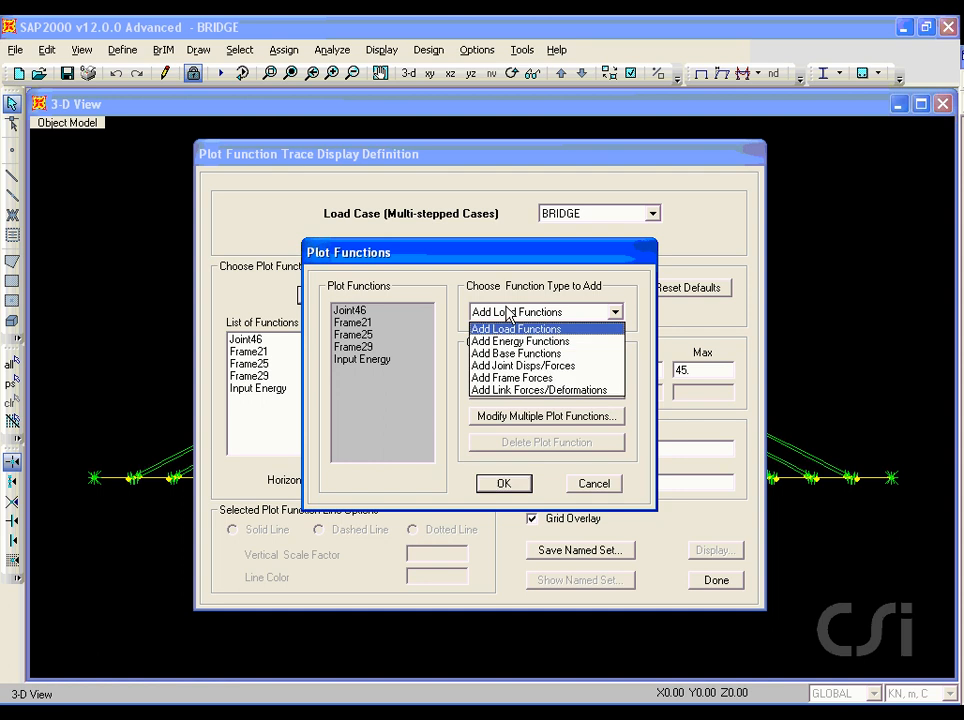
{"action": "left_click", "coordinate": [519, 379]}
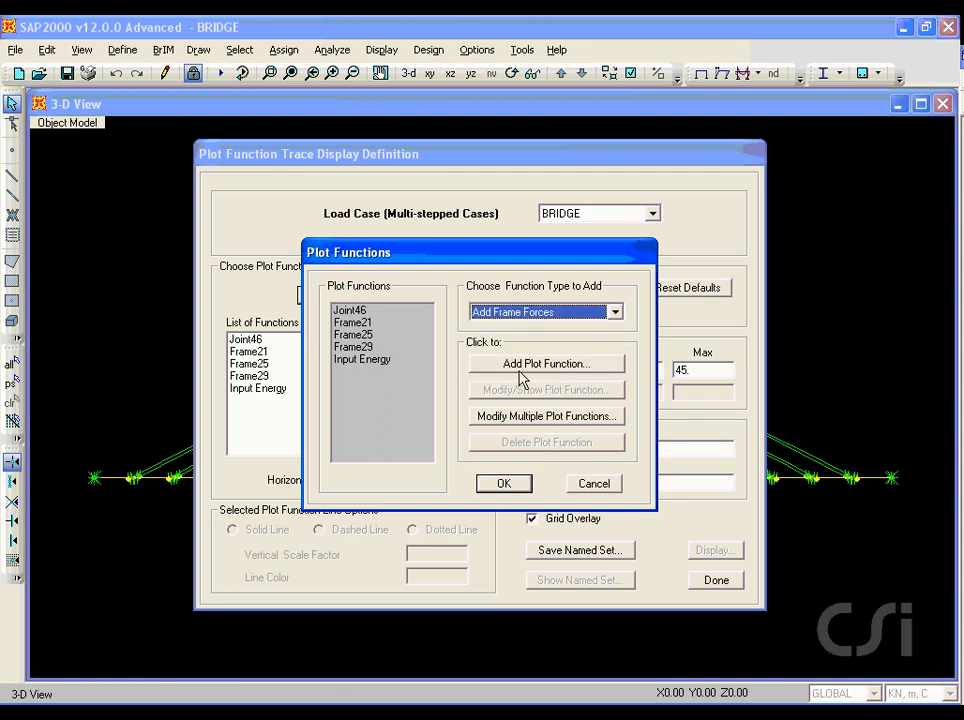
{"action": "left_click", "coordinate": [521, 366]}
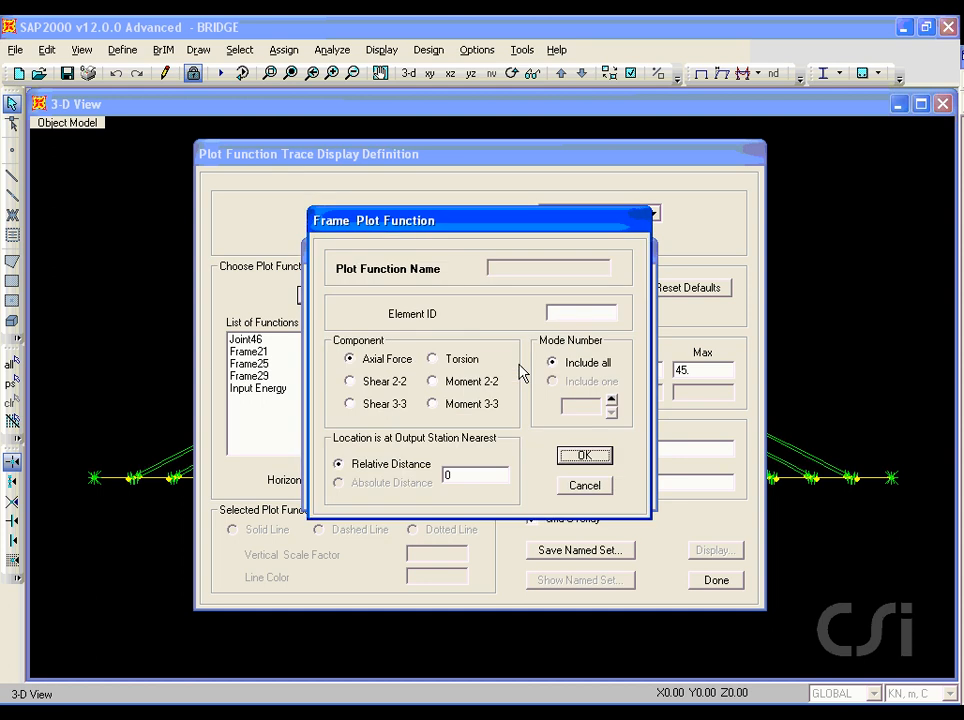
{"action": "left_click", "coordinate": [571, 315]}
{"action": "type", "text": "7"}
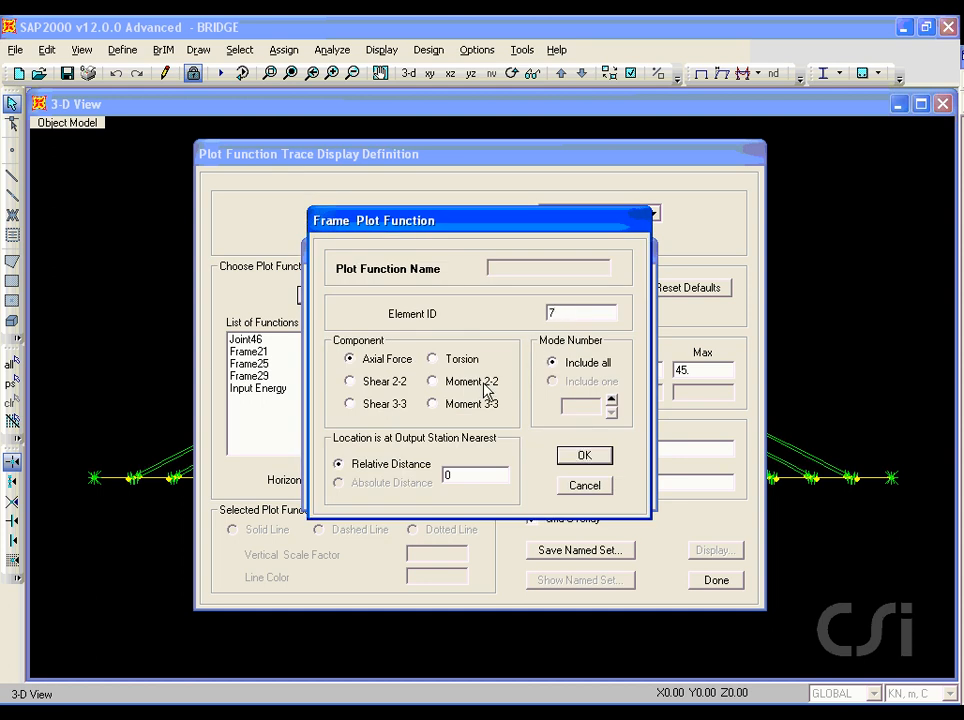
{"action": "left_click", "coordinate": [433, 404]}
{"action": "left_click_drag", "start_coordinate": [437, 412], "coordinate": [497, 414]}
{"action": "left_click", "coordinate": [583, 457]}
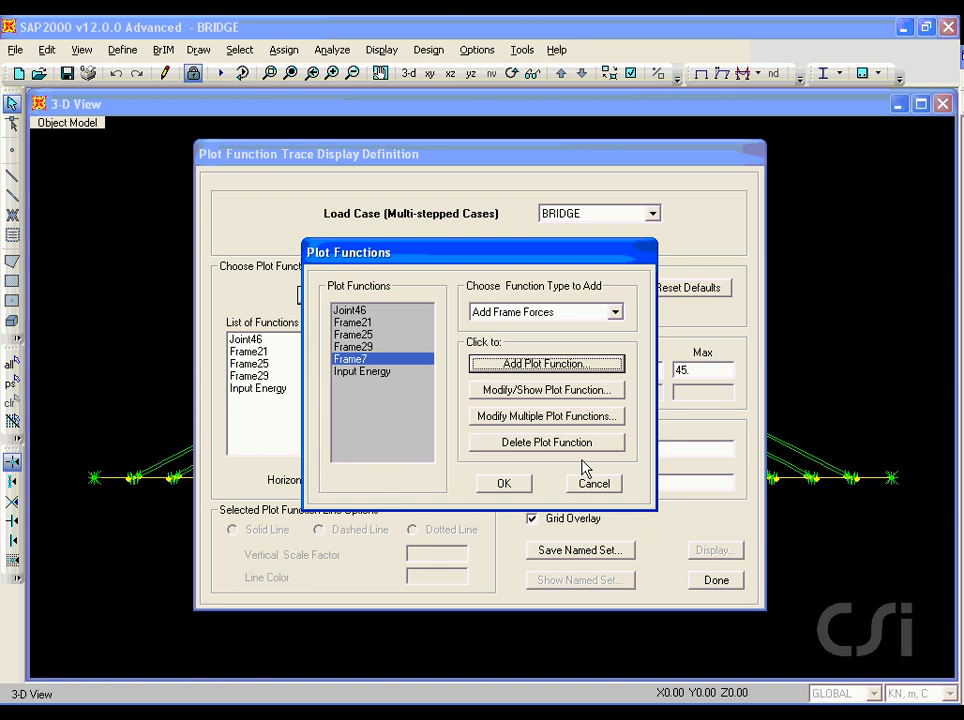
{"action": "left_click", "coordinate": [503, 483]}
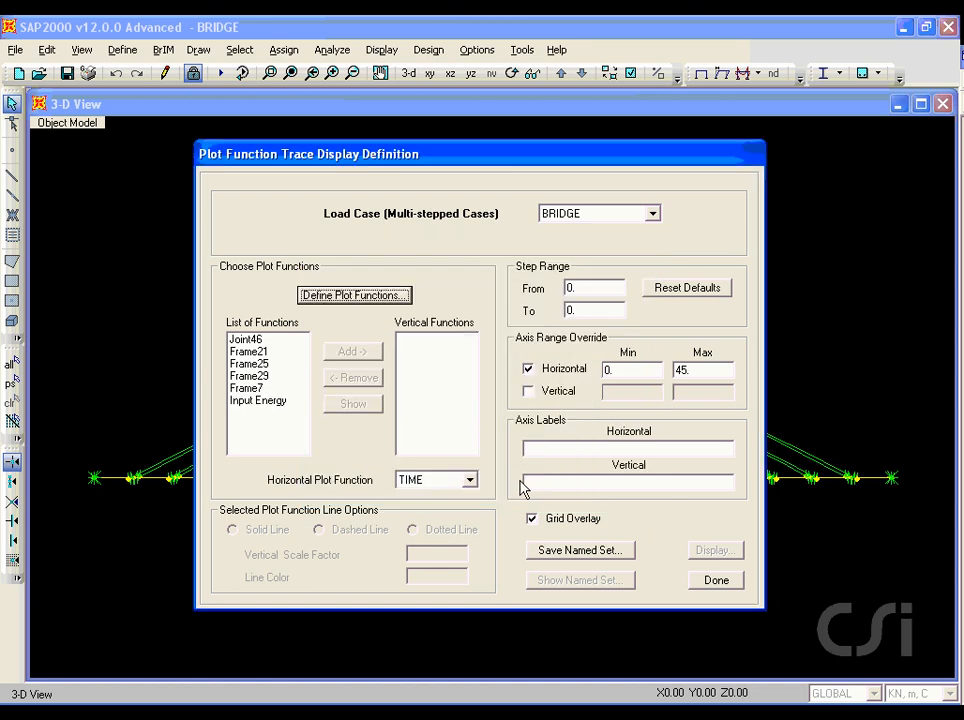
Plot the Frame7 function against TIME with the horizontal axis maximum set to 300, and close the plot and the trace definition.
{"action": "left_click", "coordinate": [260, 388]}
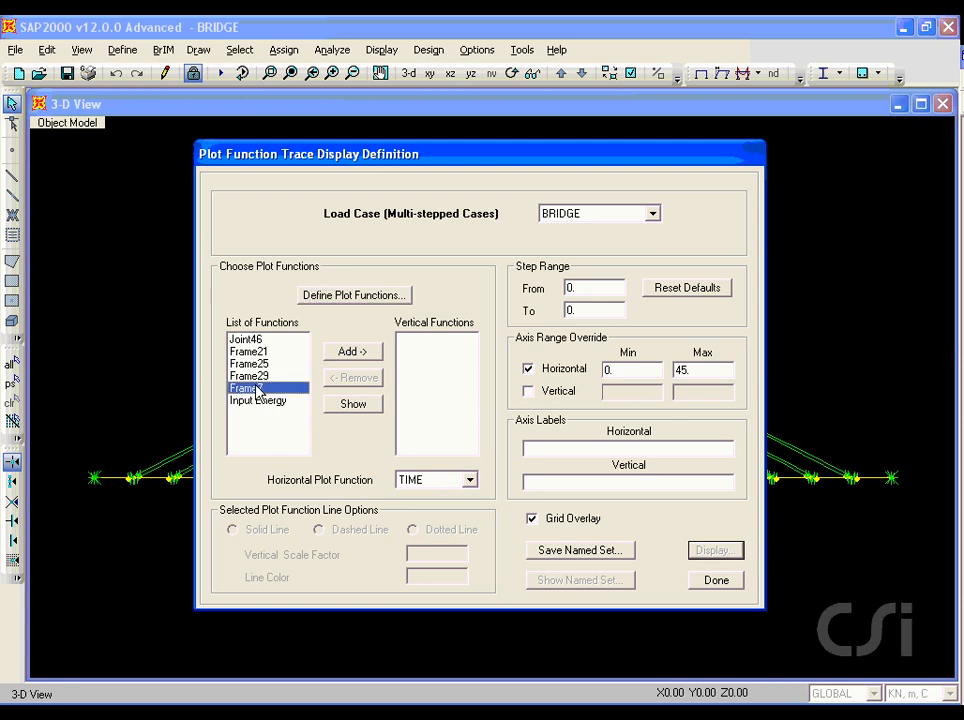
{"action": "left_click", "coordinate": [348, 352]}
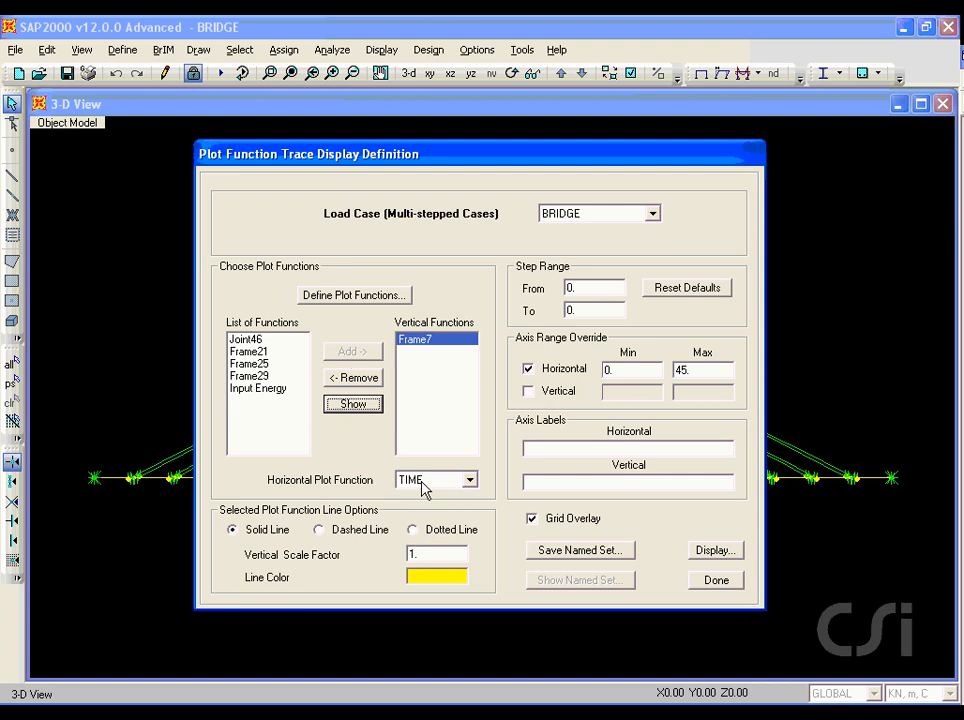
{"action": "double_click", "coordinate": [685, 369]}
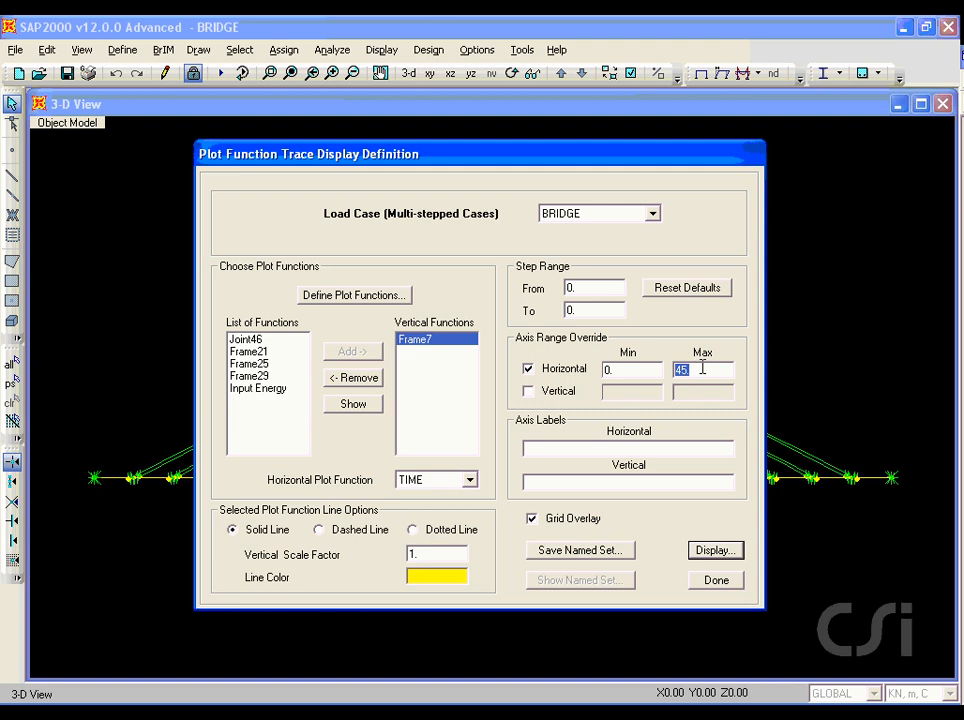
{"action": "type", "text": "300"}
{"action": "left_click", "coordinate": [717, 551]}
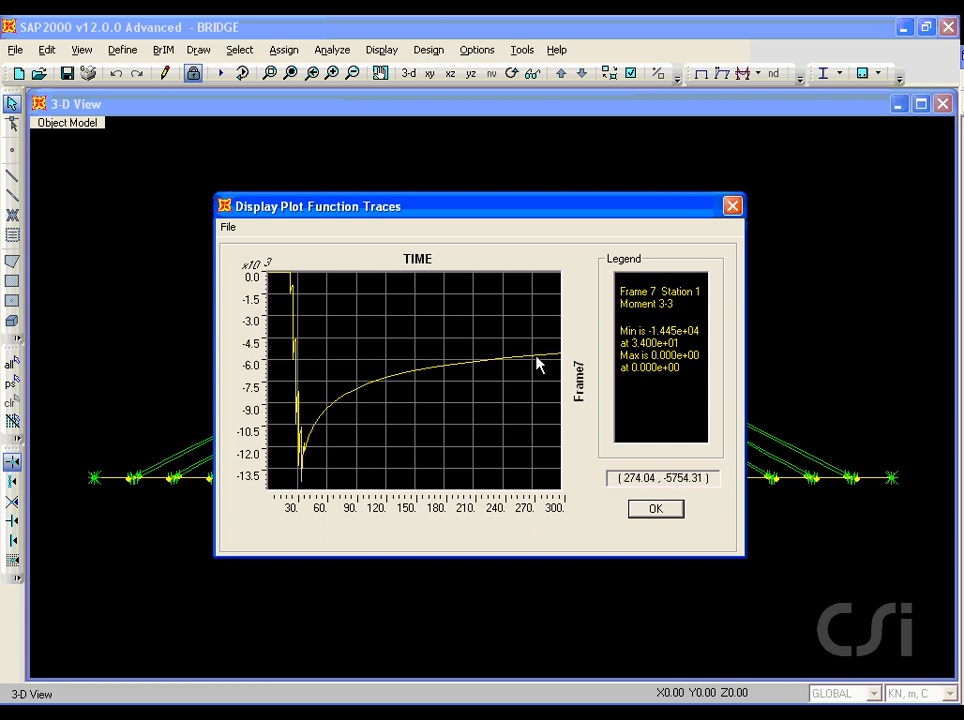
{"action": "left_click", "coordinate": [652, 509]}
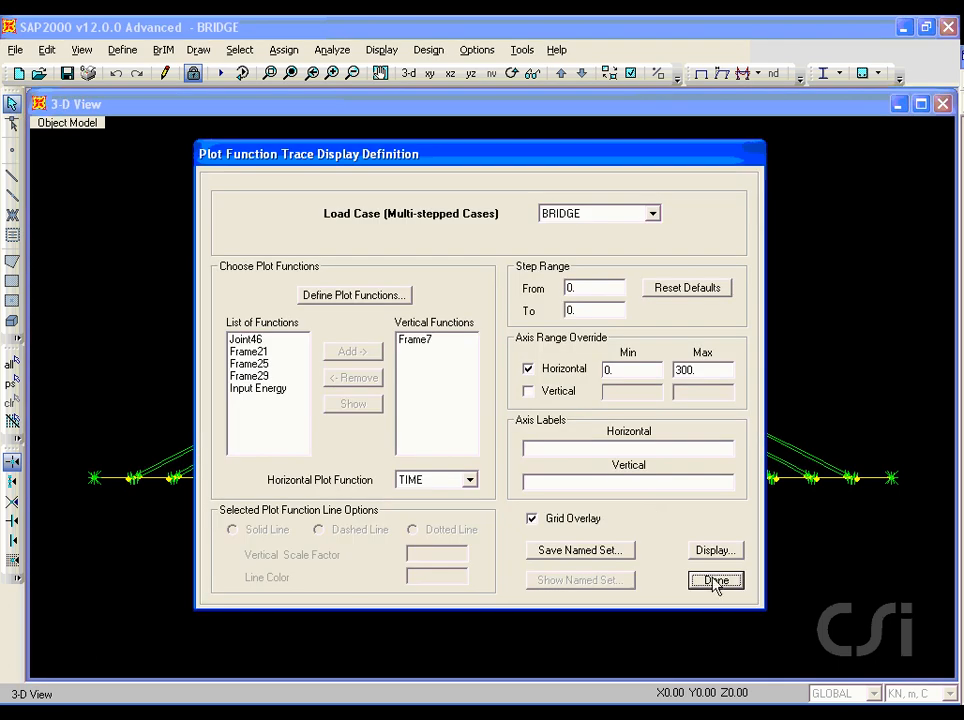
{"action": "left_click", "coordinate": [712, 581]}
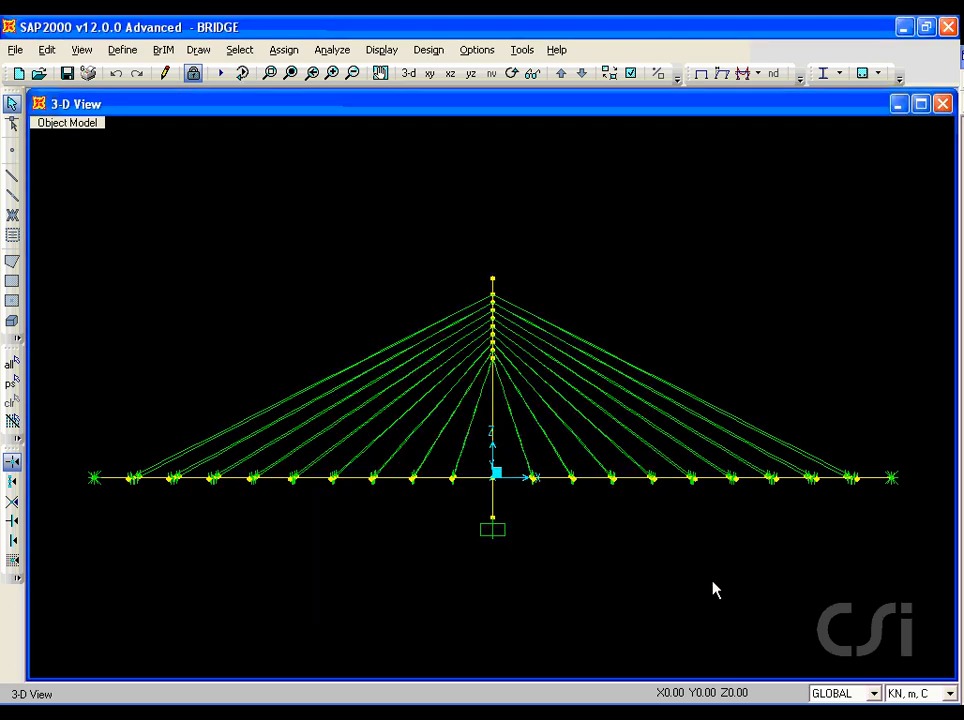